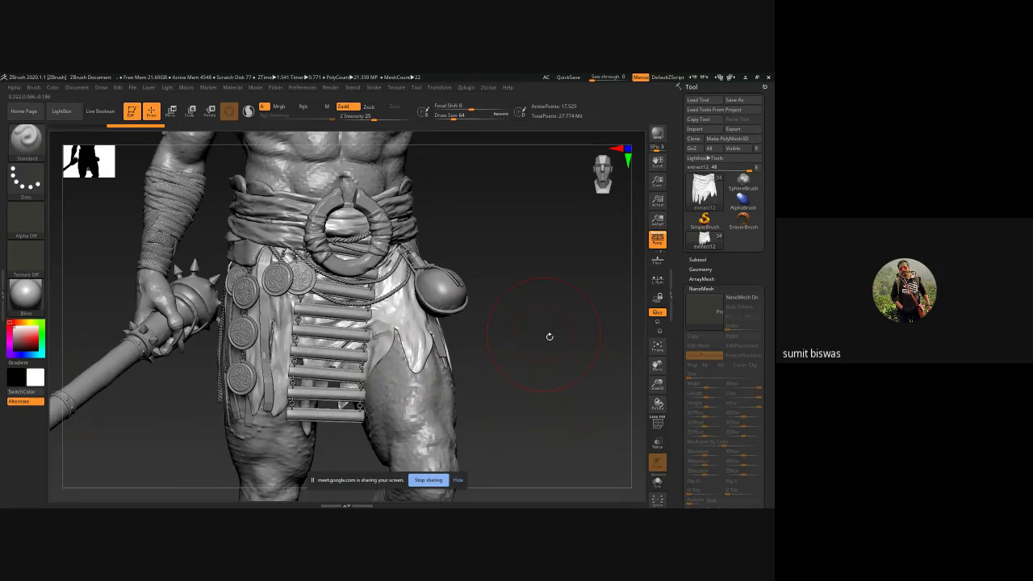
# Step: Isolate the torn waist cloth from the rest of the character and examine its folds up close
pyautogui.moveTo(551, 336); pyautogui.dragTo(352, 236)
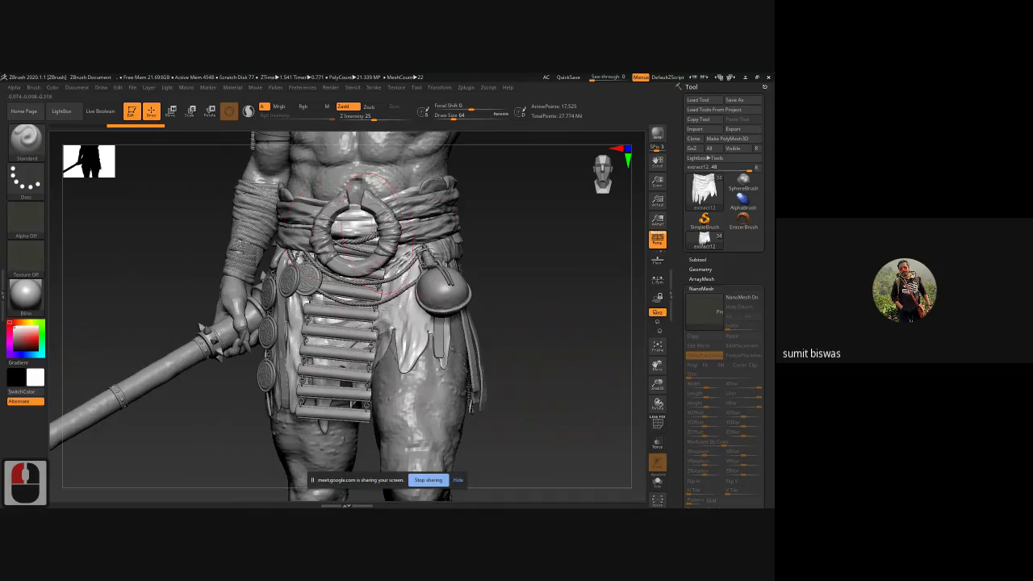
pyautogui.click(657, 482)
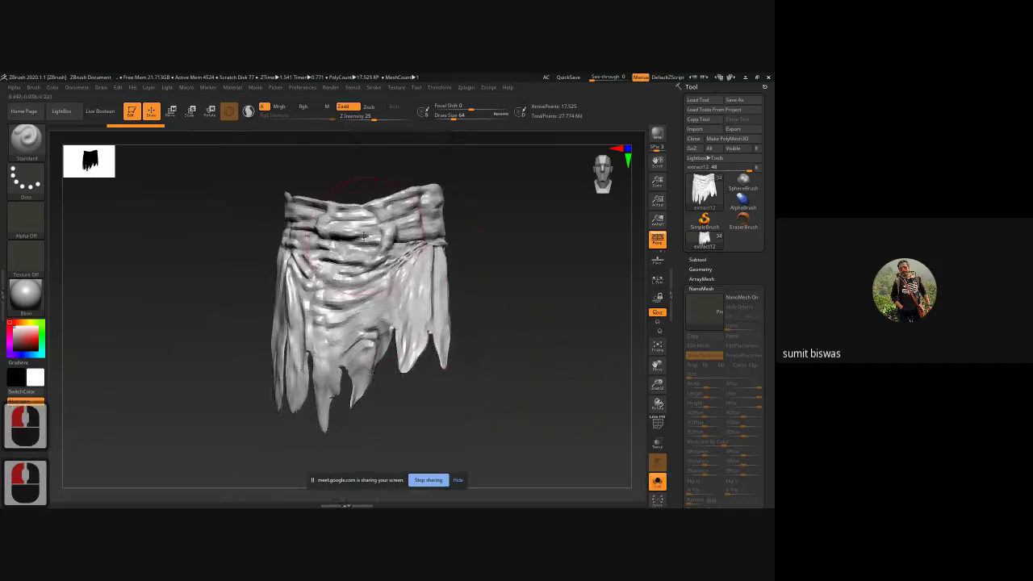
pyautogui.moveTo(503, 293); pyautogui.dragTo(545, 305)
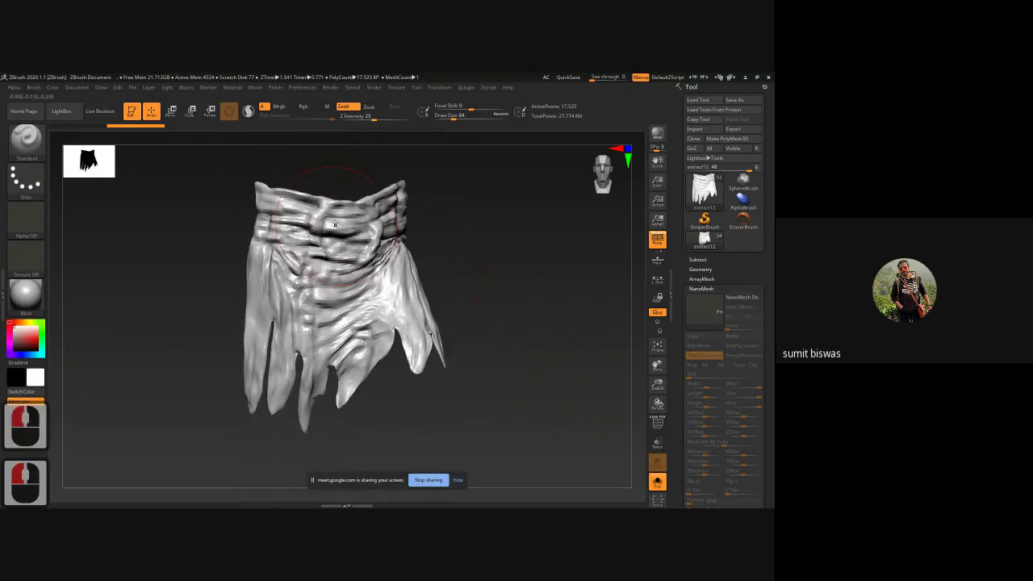
pyautogui.moveTo(342, 218)
pyautogui.keyDown('ctrl'); pyautogui.mouseDown(button='right')
pyautogui.moveTo(341, 231)
pyautogui.moveTo(398, 313)
pyautogui.mouseUp(button='right'); pyautogui.keyUp('ctrl')
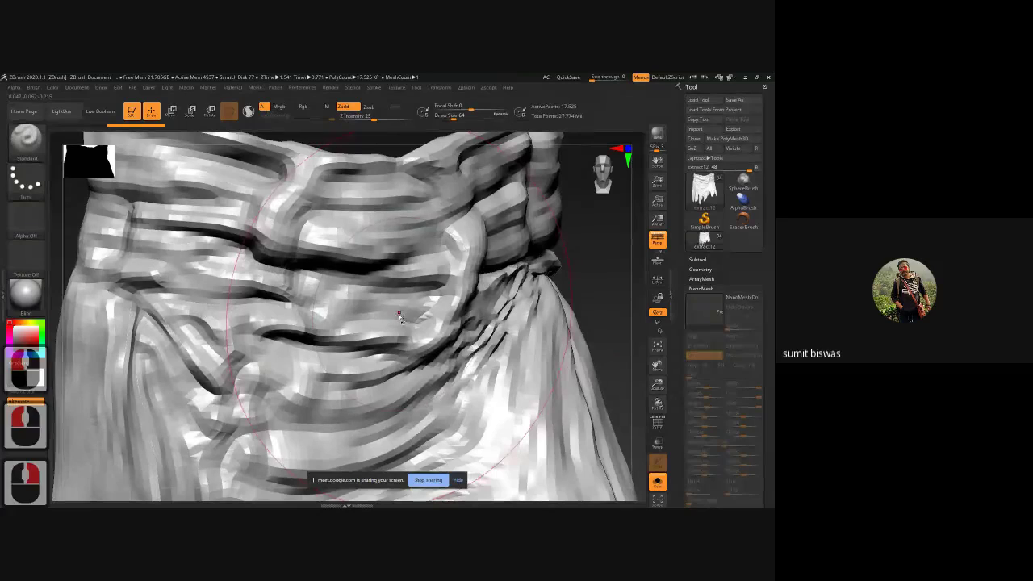
# Step: Reduce the draw size to 16 and switch to the TrimDynamic brush for work on the waist cloth
pyautogui.press('[')
pyautogui.press('[')
pyautogui.press('[')
pyautogui.press('[')
pyautogui.press('[')
pyautogui.press('[')
pyautogui.press('[')
pyautogui.press('[')
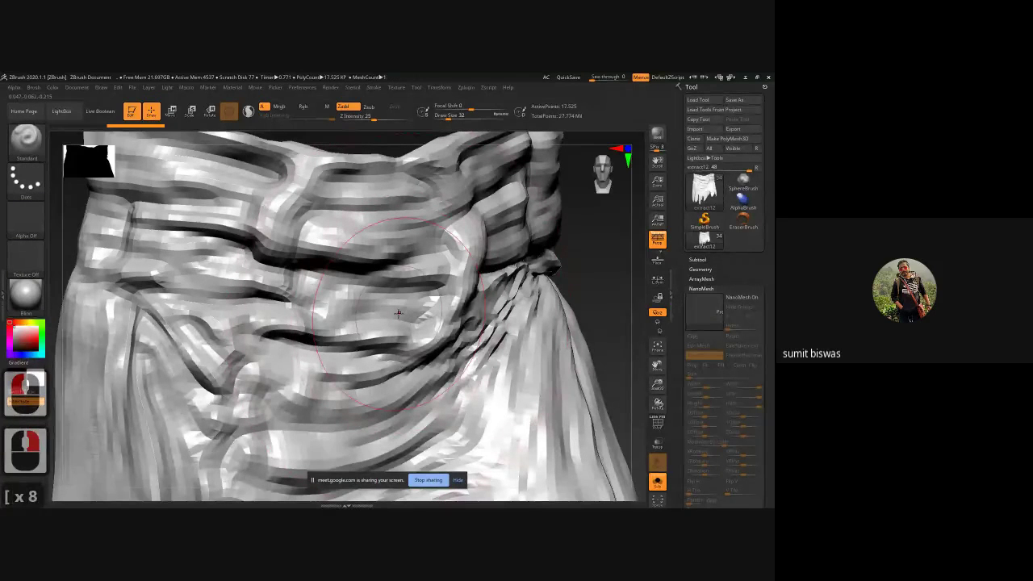
pyautogui.press('[')
pyautogui.press('[')
pyautogui.press('[')
pyautogui.press('[')
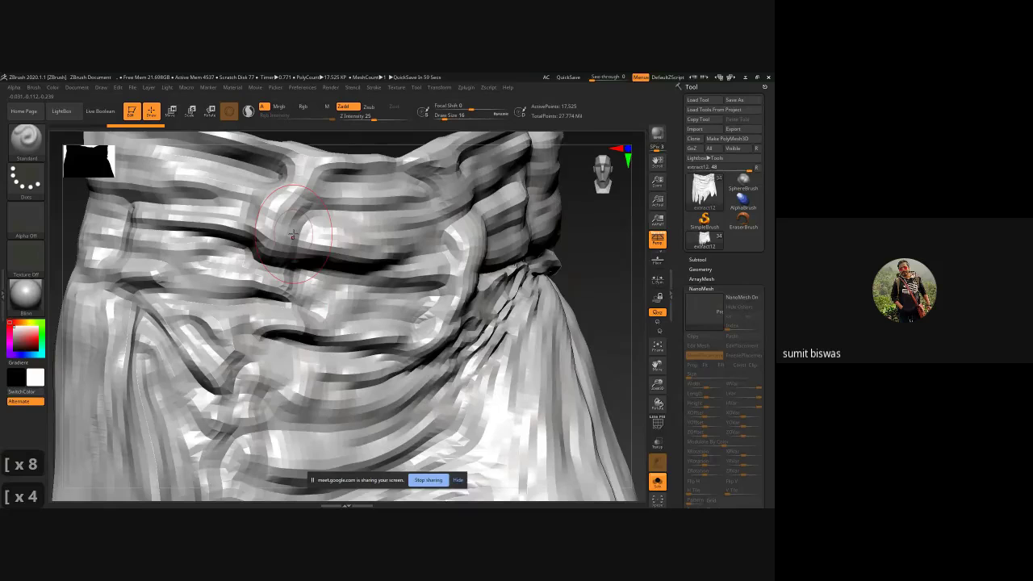
pyautogui.keyDown('alt'); pyautogui.moveTo(309, 270); pyautogui.dragTo(347, 302, button='right'); pyautogui.keyUp('alt')
pyautogui.moveTo(468, 300); pyautogui.dragTo(503, 299)
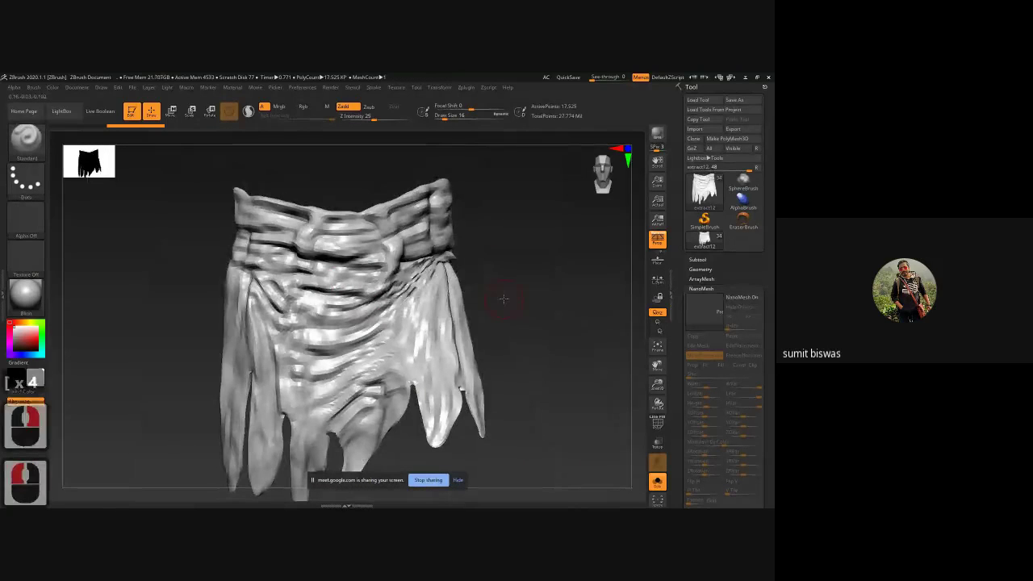
pyautogui.moveTo(197, 320); pyautogui.dragTo(229, 268)
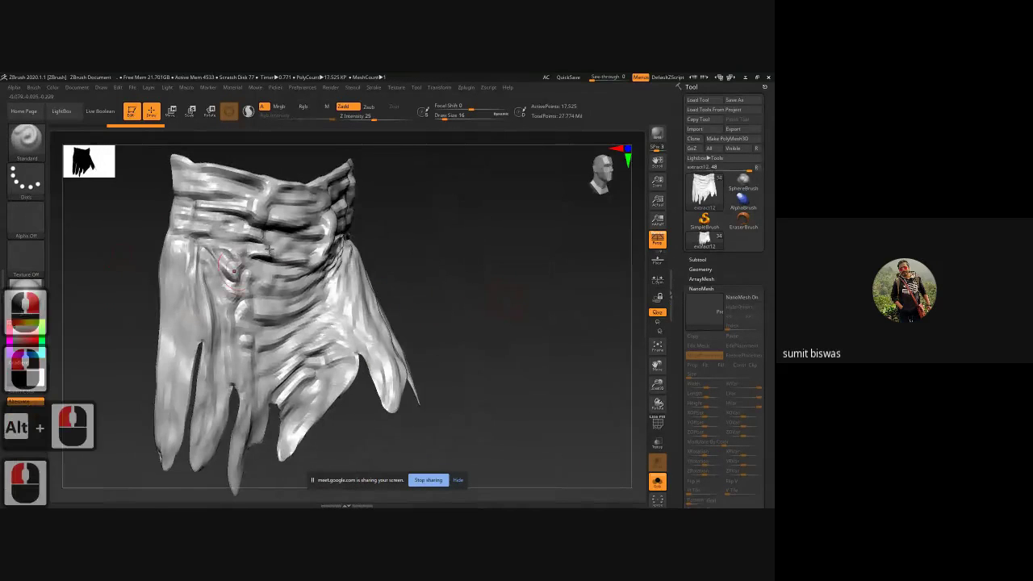
pyautogui.moveTo(444, 215); pyautogui.dragTo(394, 216)
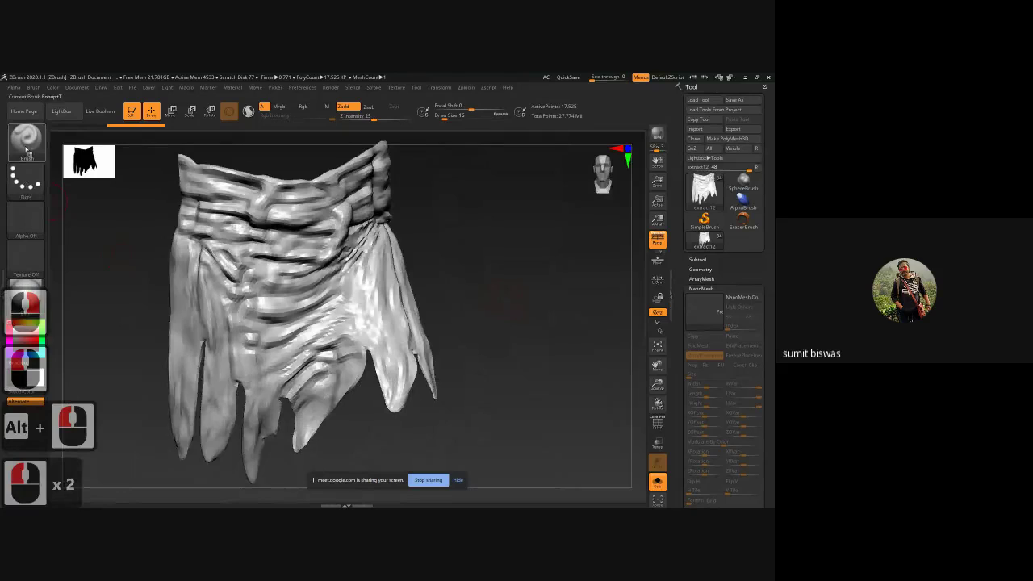
pyautogui.click(27, 140)
pyautogui.click(580, 339)
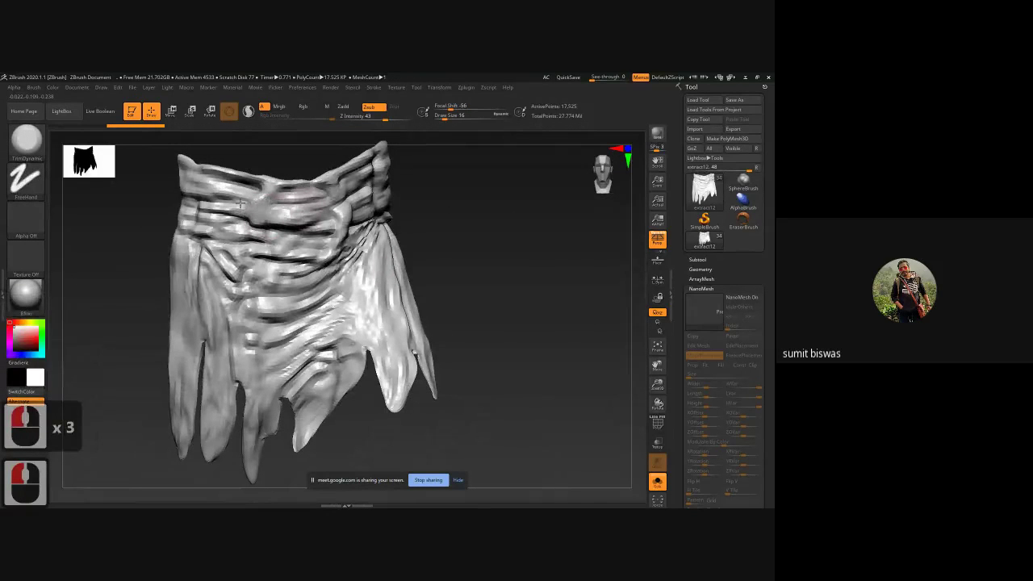
# Step: Flatten the folds across the cloth's waistband with TrimDynamic and smooth them out
pyautogui.moveTo(240, 203)
pyautogui.mouseDown()
pyautogui.moveTo(266, 190)
pyautogui.moveTo(242, 189)
pyautogui.moveTo(333, 194)
pyautogui.mouseUp()
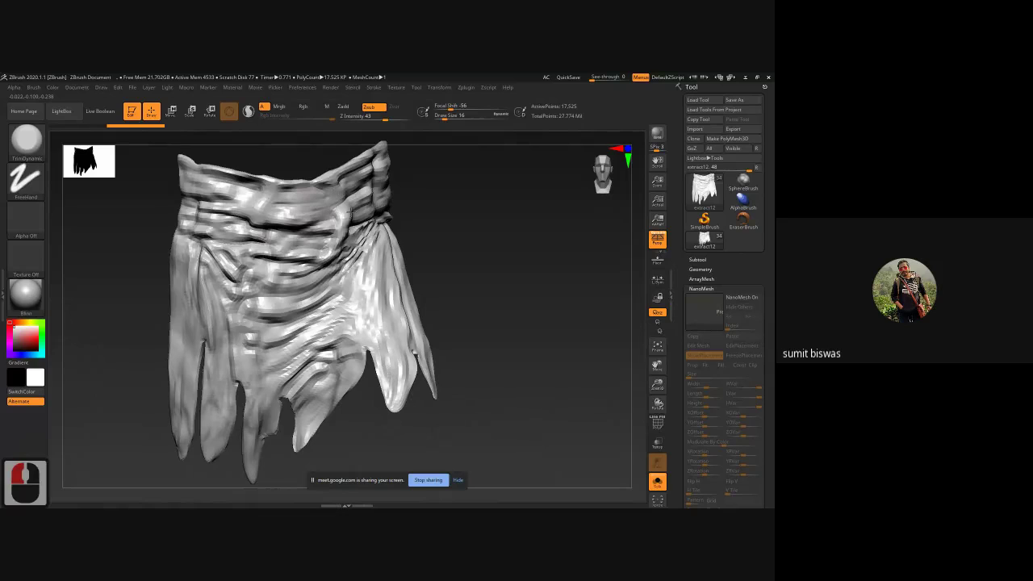
pyautogui.moveTo(486, 242); pyautogui.dragTo(368, 233)
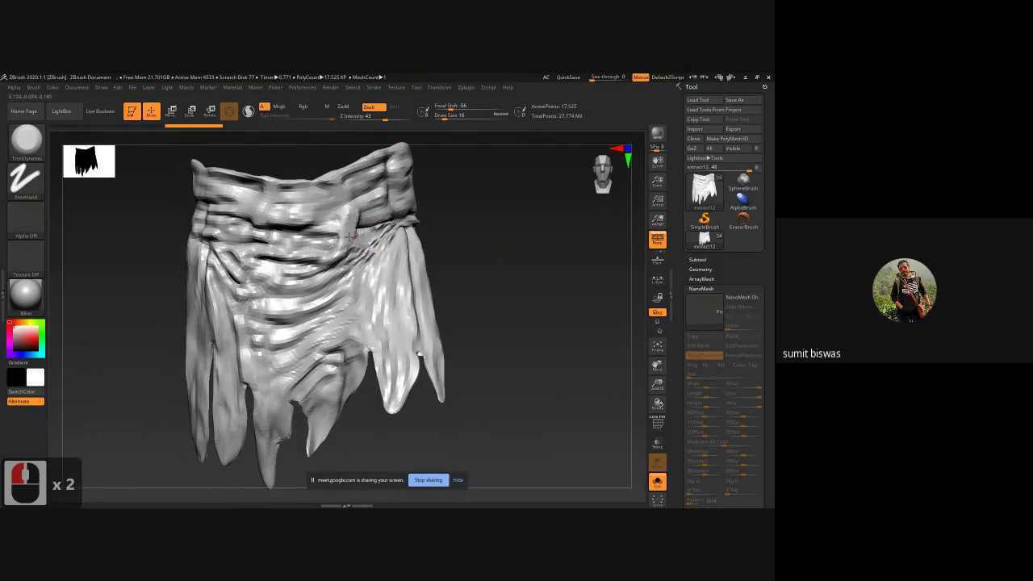
pyautogui.moveTo(287, 256); pyautogui.dragTo(259, 256)
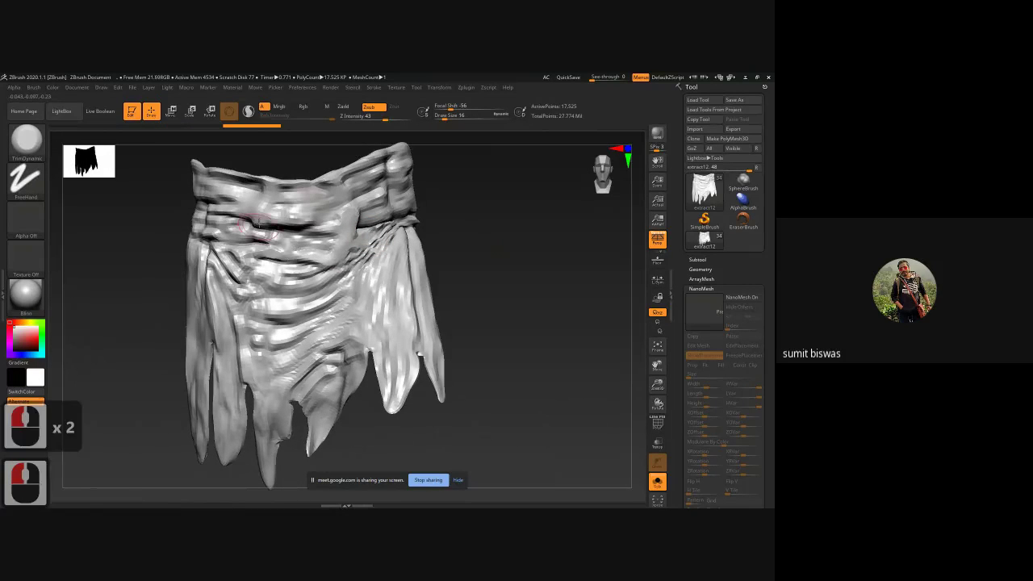
pyautogui.moveTo(303, 219)
pyautogui.mouseDown()
pyautogui.moveTo(260, 211)
pyautogui.moveTo(282, 236)
pyautogui.moveTo(285, 225)
pyautogui.moveTo(274, 238)
pyautogui.moveTo(347, 215)
pyautogui.moveTo(318, 254)
pyautogui.moveTo(266, 250)
pyautogui.moveTo(369, 237)
pyautogui.moveTo(355, 216)
pyautogui.moveTo(204, 216)
pyautogui.moveTo(401, 210)
pyautogui.moveTo(375, 242)
pyautogui.mouseUp()
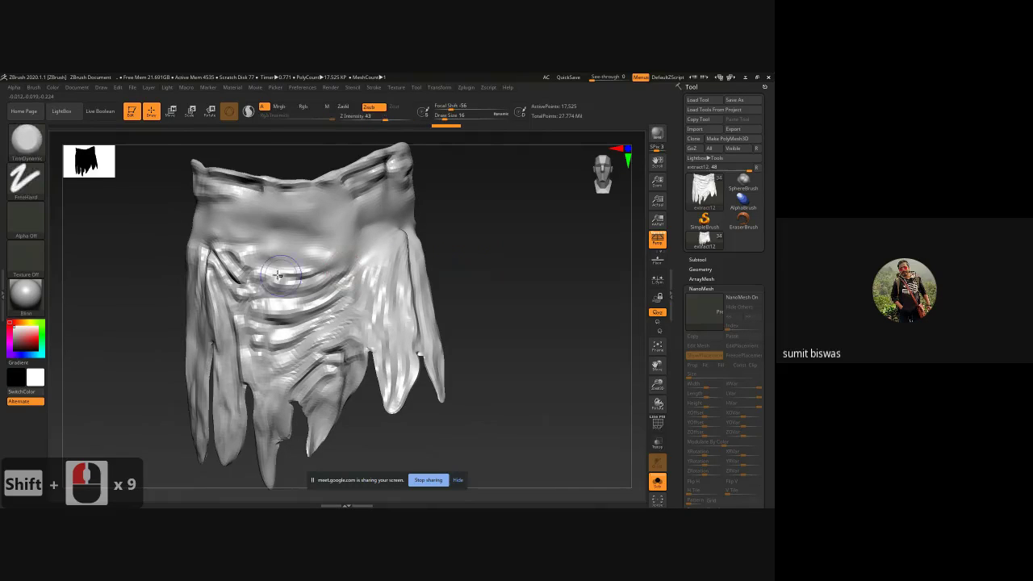
pyautogui.moveTo(463, 269)
pyautogui.mouseDown()
pyautogui.moveTo(495, 268)
pyautogui.moveTo(364, 240)
pyautogui.mouseUp()
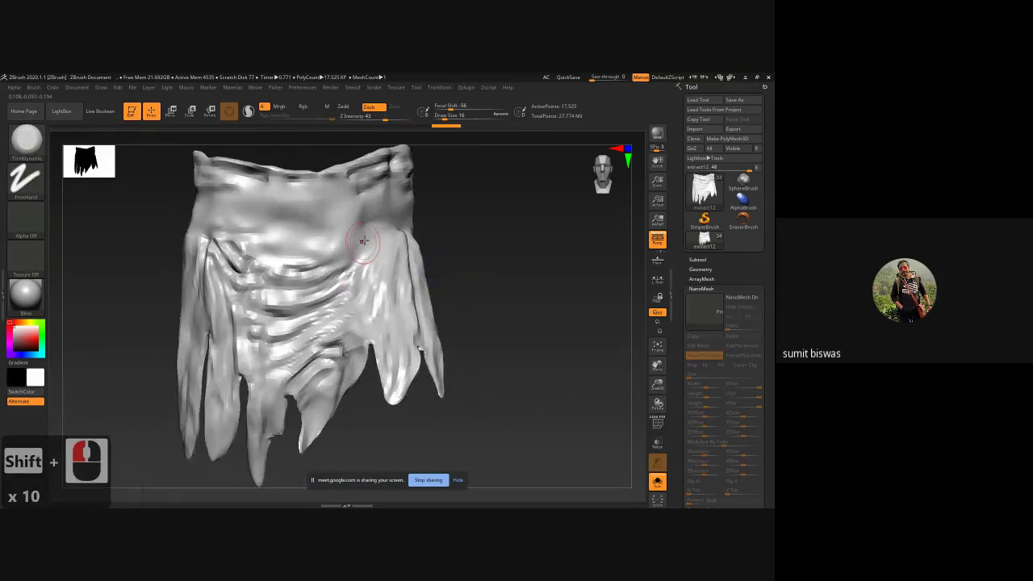
# Step: Undo the flattening and smoothing strokes, going back to the folded cloth without the NanoMesh
pyautogui.hotkey('ctrl', 'z')
pyautogui.hotkey('ctrl', 'z')
pyautogui.hotkey('ctrl', 'z')
pyautogui.hotkey('ctrl', 'z')
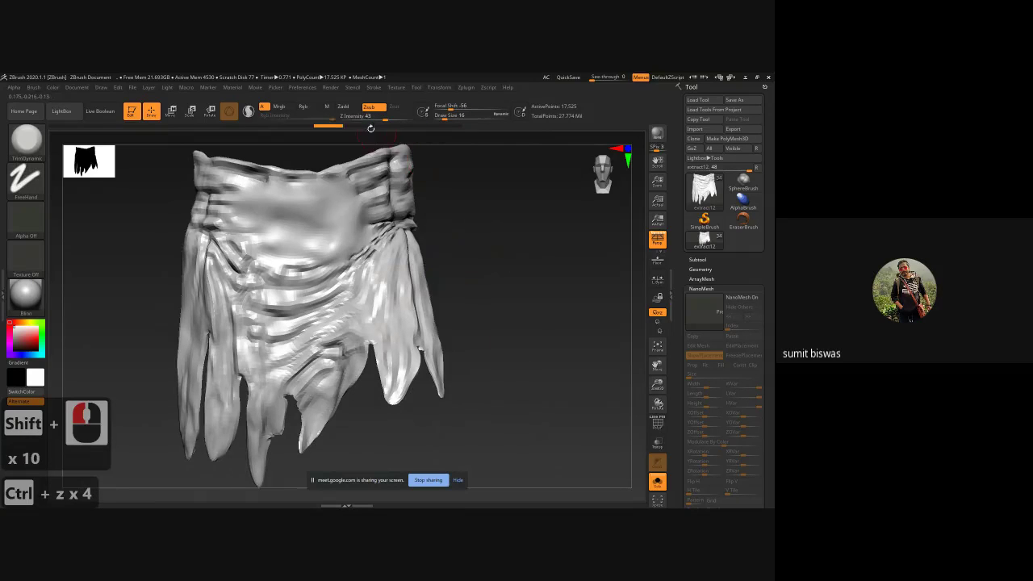
pyautogui.moveTo(328, 126); pyautogui.dragTo(91, 126)
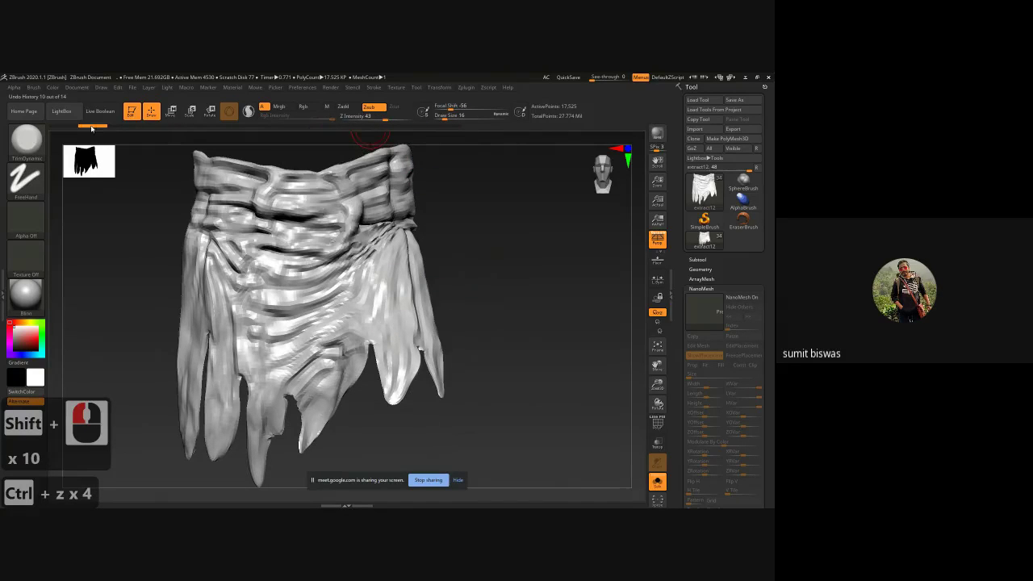
pyautogui.click(80, 124)
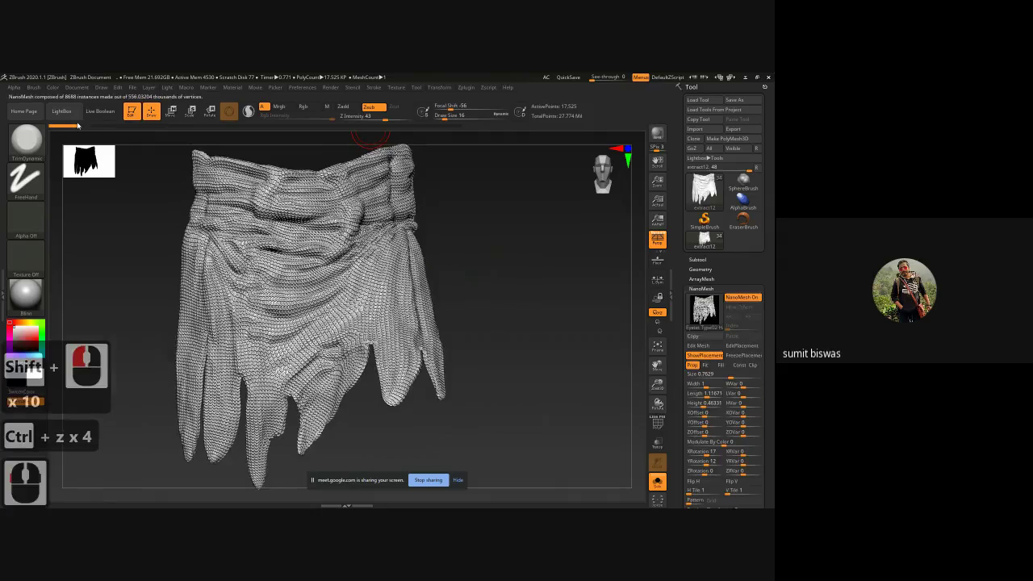
pyautogui.click(87, 125)
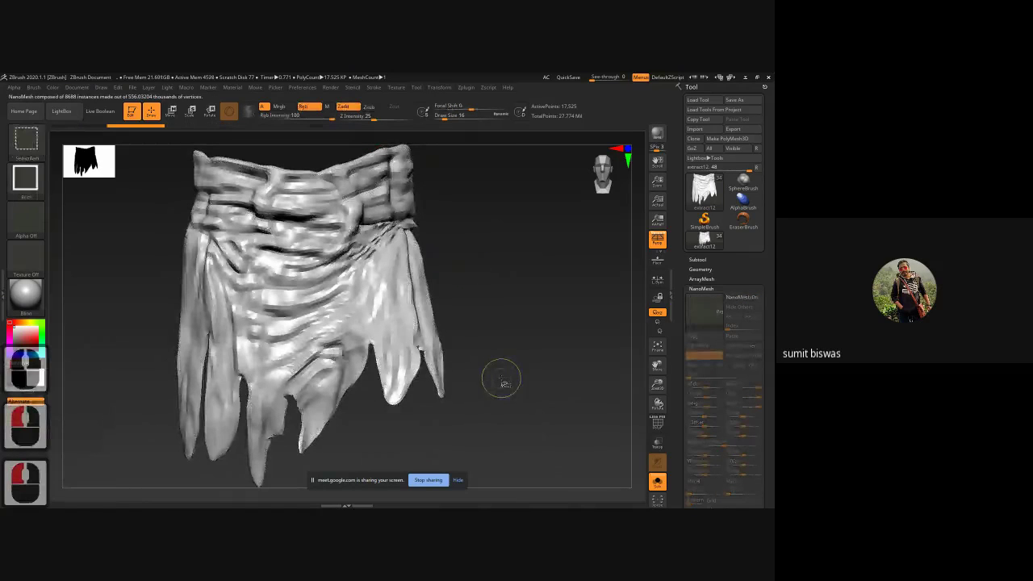
# Step: Duplicate the waist cloth subtool and open the subtool list
pyautogui.hotkey('ctrl', 'shift', 'd')
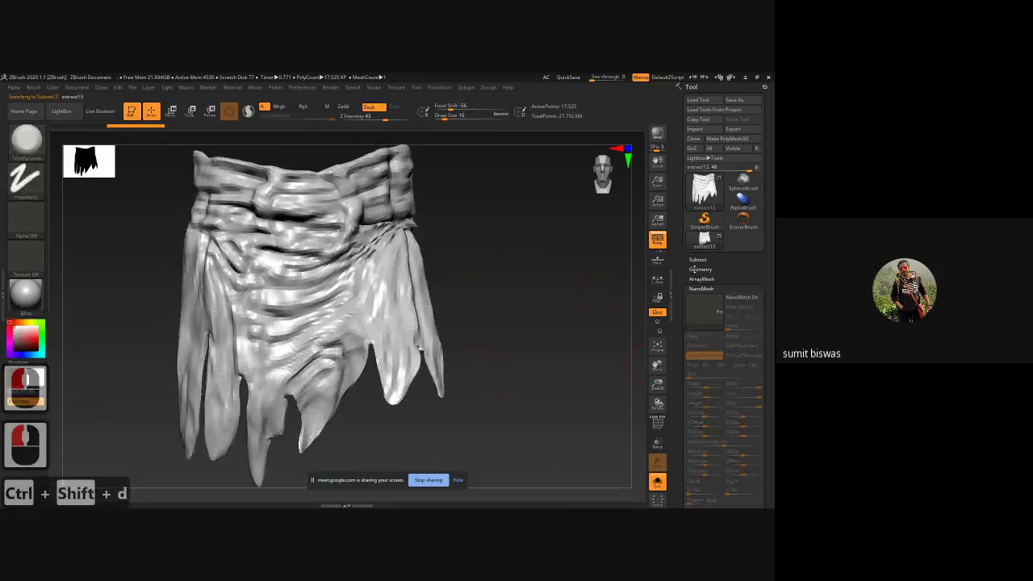
pyautogui.click(697, 259)
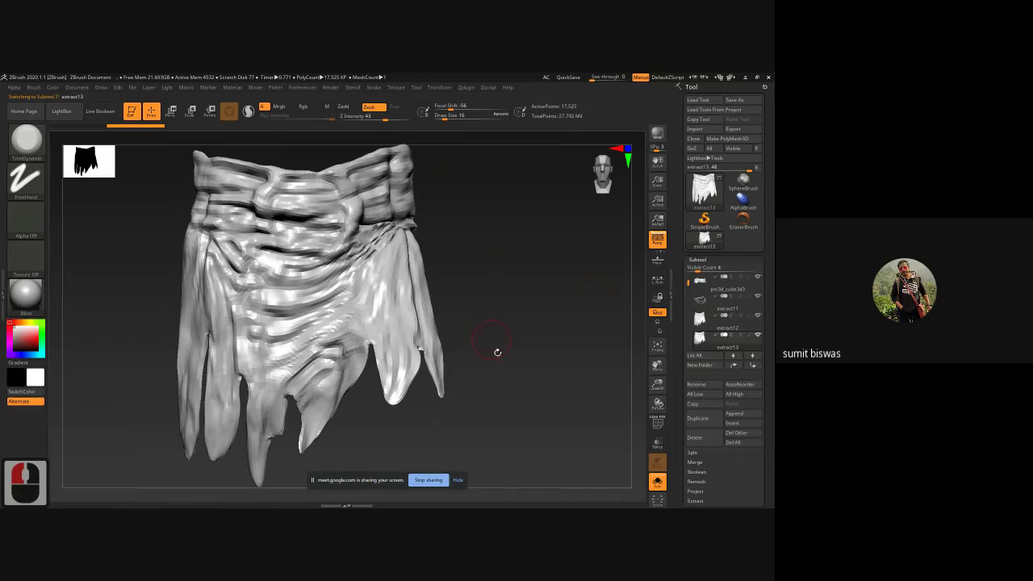
# Step: Set the draw size to 20, then flatten and smooth the folds on the duplicate's waistband and upper front
pyautogui.keyDown('alt'); pyautogui.moveTo(478, 306); pyautogui.dragTo(491, 341); pyautogui.keyUp('alt')
pyautogui.press(']')
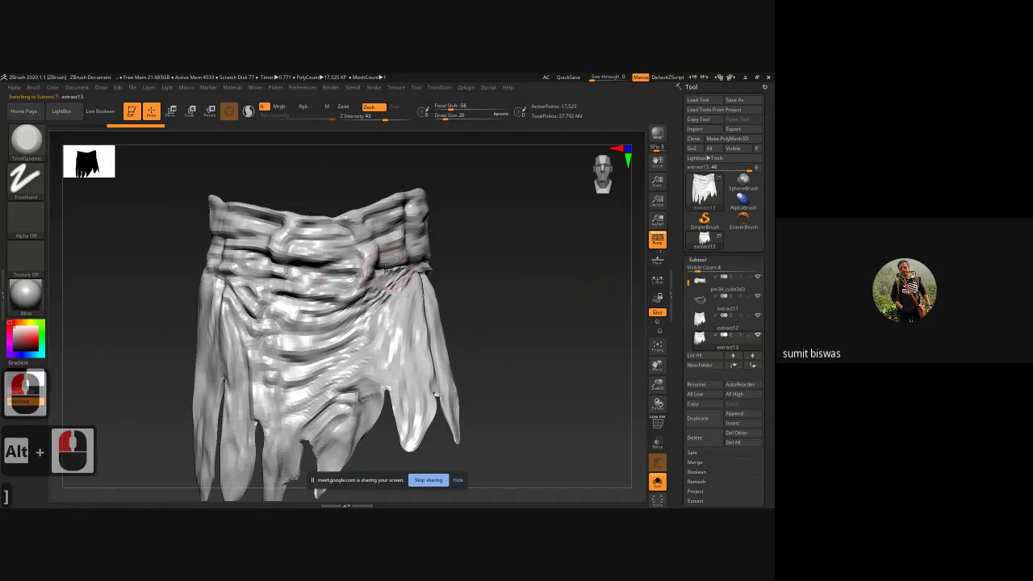
pyautogui.moveTo(365, 256)
pyautogui.keyDown('alt'); pyautogui.mouseDown()
pyautogui.moveTo(392, 271)
pyautogui.moveTo(414, 261)
pyautogui.mouseUp(); pyautogui.keyUp('alt')
pyautogui.moveTo(323, 255)
pyautogui.mouseDown()
pyautogui.moveTo(294, 242)
pyautogui.moveTo(330, 236)
pyautogui.moveTo(230, 242)
pyautogui.moveTo(347, 291)
pyautogui.moveTo(242, 289)
pyautogui.moveTo(282, 265)
pyautogui.moveTo(314, 291)
pyautogui.mouseUp()
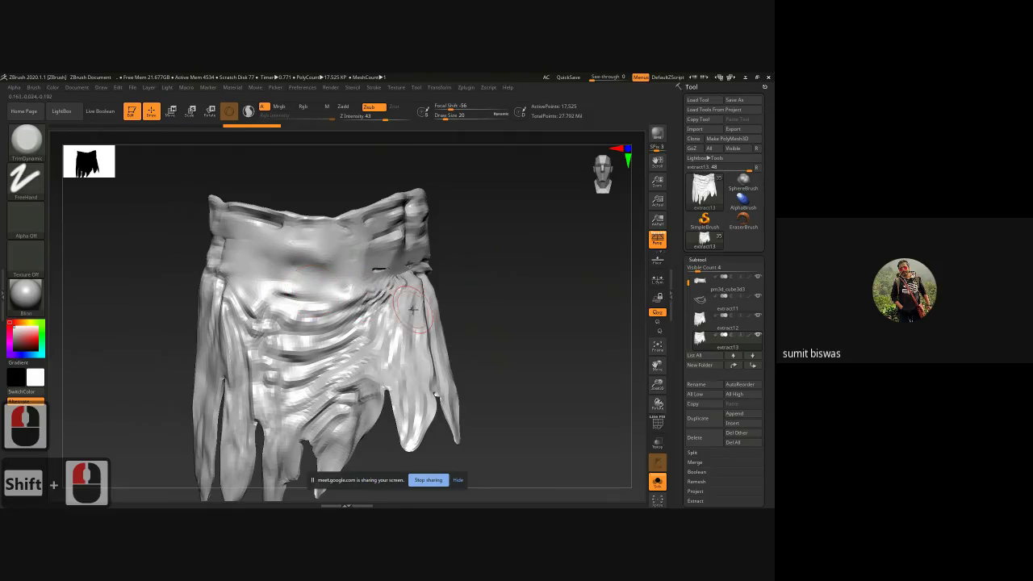
pyautogui.moveTo(502, 288)
pyautogui.mouseDown()
pyautogui.moveTo(387, 282)
pyautogui.moveTo(446, 265)
pyautogui.moveTo(419, 285)
pyautogui.moveTo(395, 276)
pyautogui.moveTo(427, 230)
pyautogui.moveTo(415, 210)
pyautogui.moveTo(347, 229)
pyautogui.moveTo(404, 222)
pyautogui.moveTo(399, 240)
pyautogui.moveTo(449, 250)
pyautogui.moveTo(439, 239)
pyautogui.mouseUp()
pyautogui.moveTo(528, 251)
pyautogui.keyDown('shift'); pyautogui.mouseDown()
pyautogui.moveTo(279, 211)
pyautogui.moveTo(355, 212)
pyautogui.moveTo(229, 201)
pyautogui.moveTo(242, 290)
pyautogui.moveTo(237, 269)
pyautogui.moveTo(307, 339)
pyautogui.moveTo(282, 367)
pyautogui.moveTo(253, 351)
pyautogui.moveTo(242, 284)
pyautogui.moveTo(355, 310)
pyautogui.moveTo(339, 380)
pyautogui.moveTo(254, 376)
pyautogui.moveTo(242, 471)
pyautogui.mouseUp(); pyautogui.keyUp('shift')
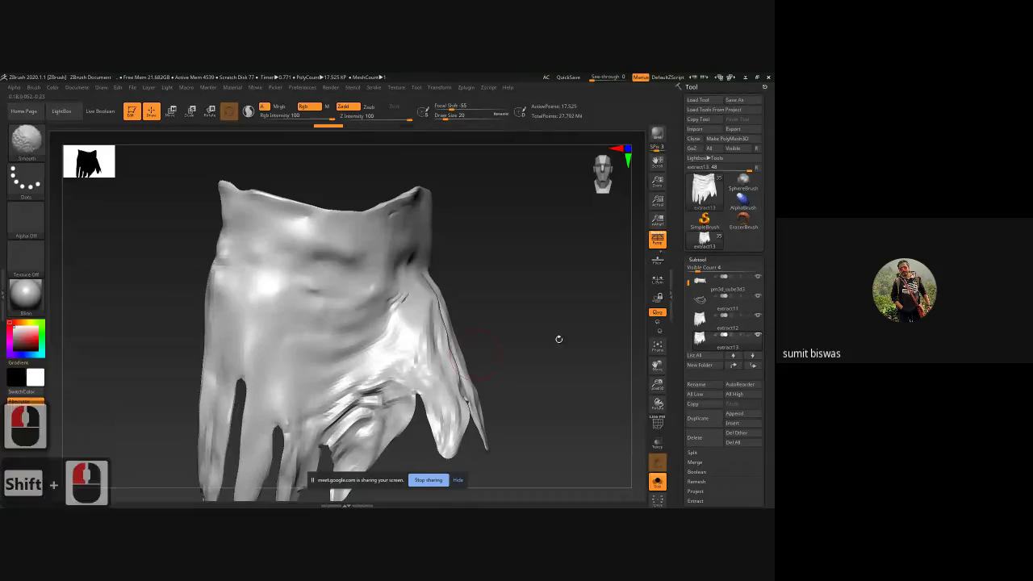
# Step: Smooth the remaining creases around the cloth's torn front strips and lower centre
pyautogui.keyDown('alt'); pyautogui.moveTo(558, 339); pyautogui.dragTo(517, 253); pyautogui.keyUp('alt')
pyautogui.moveTo(257, 372)
pyautogui.keyDown('shift'); pyautogui.mouseDown()
pyautogui.moveTo(278, 355)
pyautogui.moveTo(263, 388)
pyautogui.mouseUp(); pyautogui.keyUp('shift')
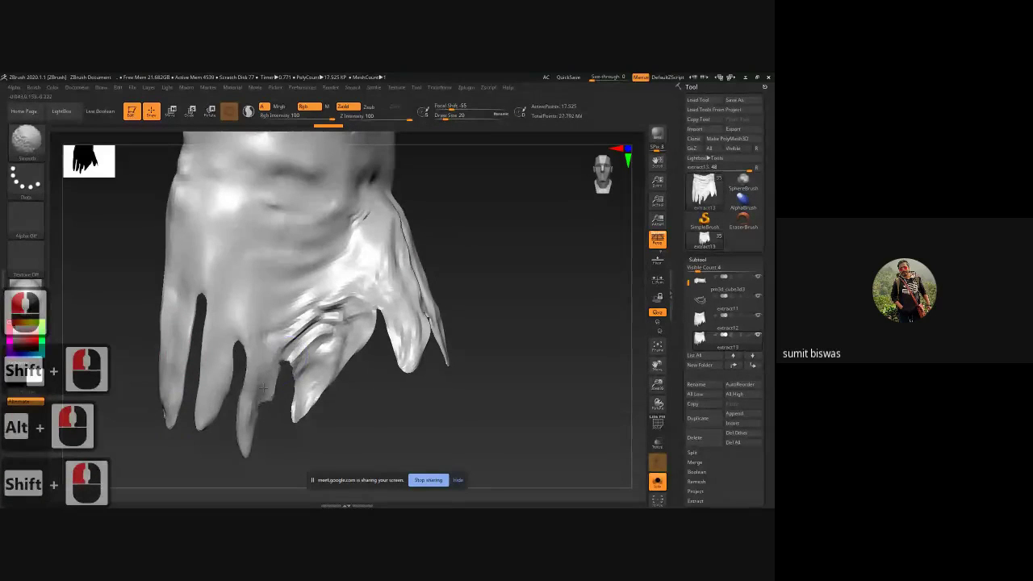
pyautogui.keyDown('shift'); pyautogui.moveTo(248, 431); pyautogui.dragTo(246, 449); pyautogui.keyUp('shift')
pyautogui.moveTo(282, 350)
pyautogui.keyDown('shift'); pyautogui.mouseDown()
pyautogui.moveTo(324, 313)
pyautogui.moveTo(320, 366)
pyautogui.mouseUp(); pyautogui.keyUp('shift')
pyautogui.keyDown('shift'); pyautogui.moveTo(342, 279); pyautogui.dragTo(358, 220); pyautogui.keyUp('shift')
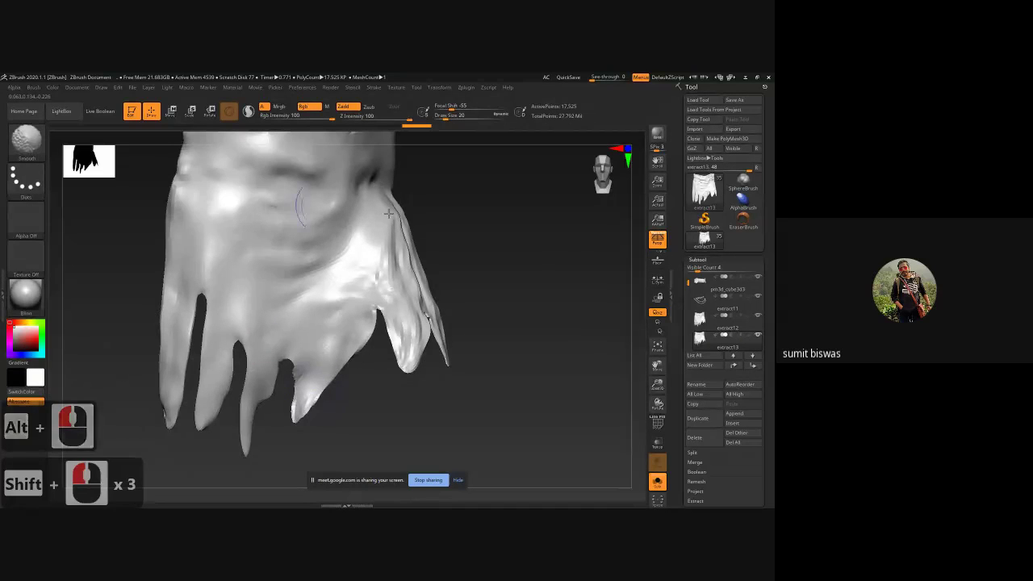
pyautogui.keyDown('shift'); pyautogui.moveTo(296, 205); pyautogui.dragTo(283, 205); pyautogui.keyUp('shift')
# Step: Smooth the folds on the strips at the character's left hip and across the lower front
pyautogui.moveTo(475, 245); pyautogui.dragTo(507, 251)
pyautogui.moveTo(375, 247)
pyautogui.keyDown('shift'); pyautogui.mouseDown()
pyautogui.moveTo(380, 323)
pyautogui.moveTo(419, 339)
pyautogui.moveTo(419, 210)
pyautogui.mouseUp(); pyautogui.keyUp('shift')
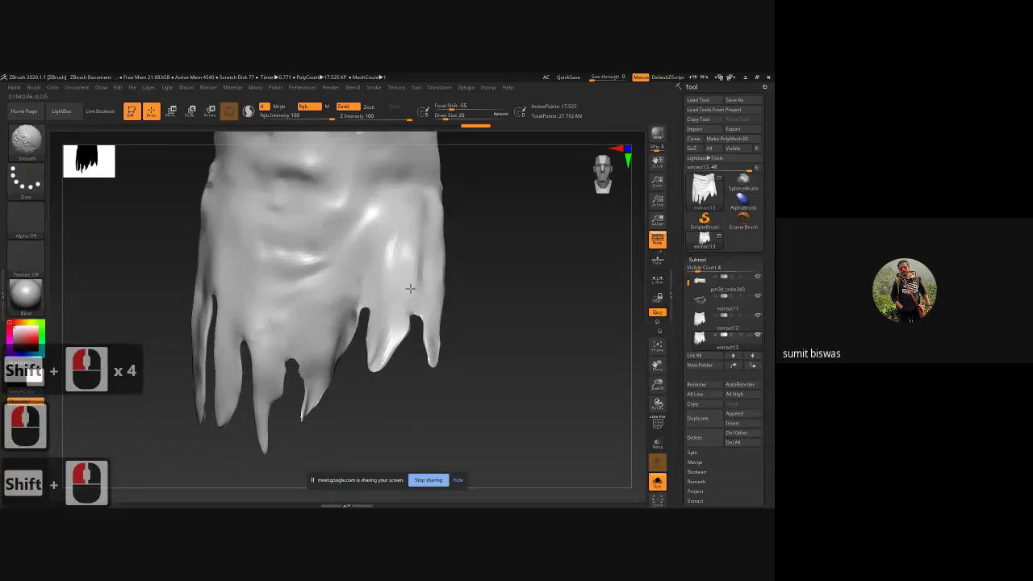
pyautogui.keyDown('shift'); pyautogui.moveTo(306, 256); pyautogui.dragTo(267, 302); pyautogui.keyUp('shift')
pyautogui.moveTo(194, 240)
pyautogui.keyDown('ctrl'); pyautogui.mouseDown(button='right')
pyautogui.moveTo(272, 348)
pyautogui.moveTo(379, 379)
pyautogui.mouseUp(button='right'); pyautogui.keyUp('ctrl')
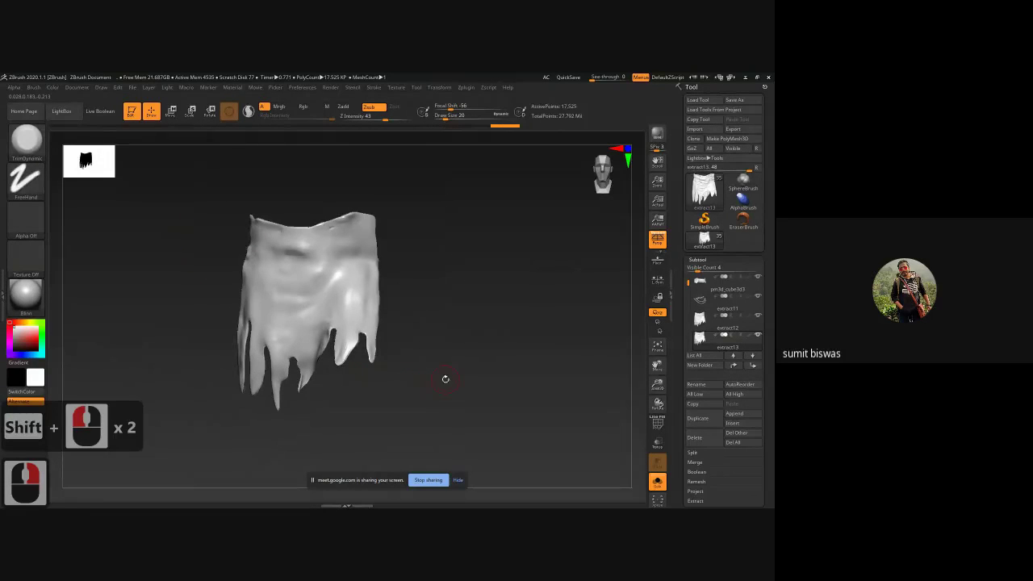
pyautogui.moveTo(445, 379); pyautogui.dragTo(450, 379)
# Step: Apply the Polish deformation to the smoothed cloth
pyautogui.moveTo(679, 475); pyautogui.dragTo(680, 388)
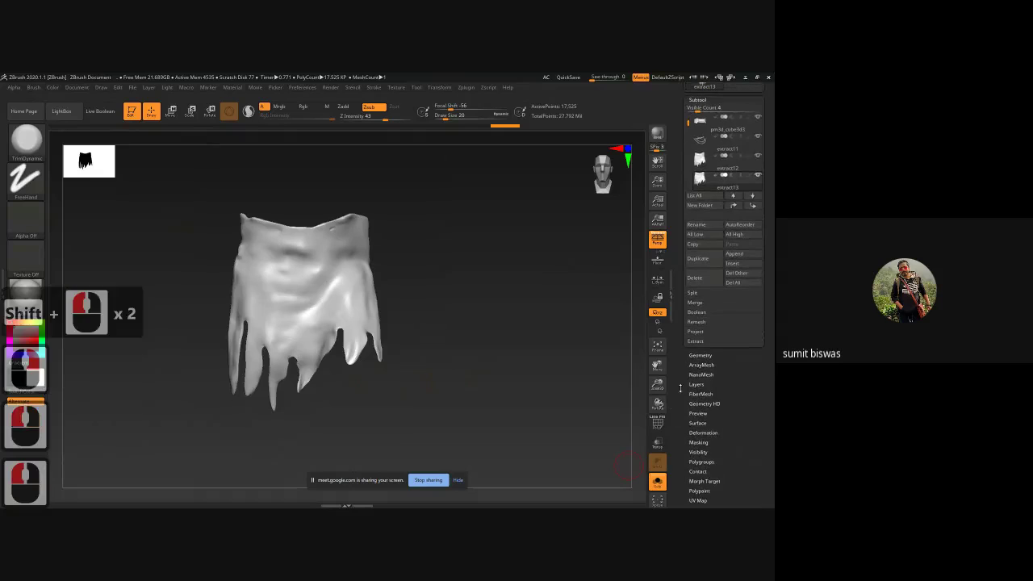
pyautogui.click(703, 433)
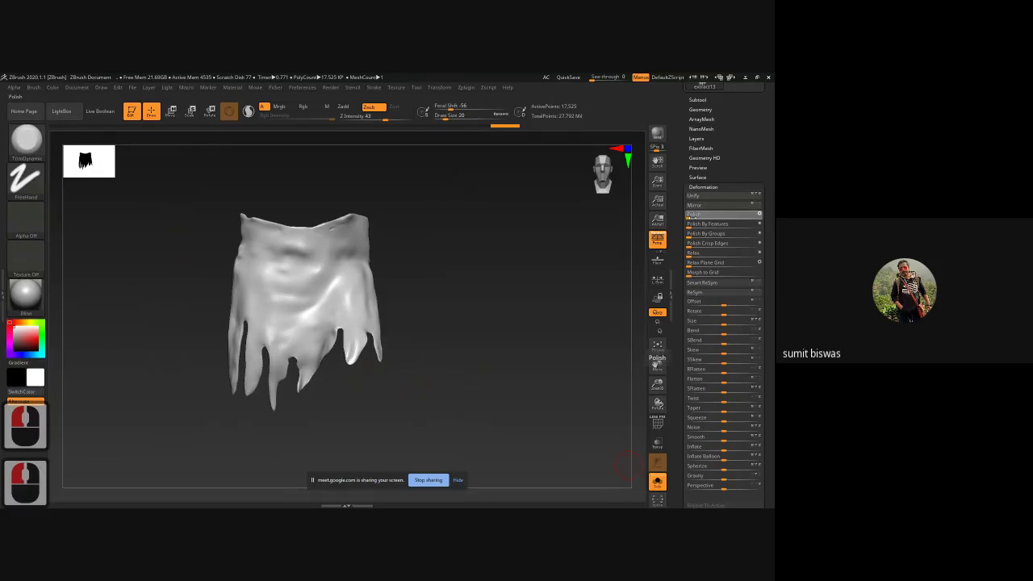
pyautogui.click(694, 214)
pyautogui.moveTo(460, 341); pyautogui.dragTo(348, 295)
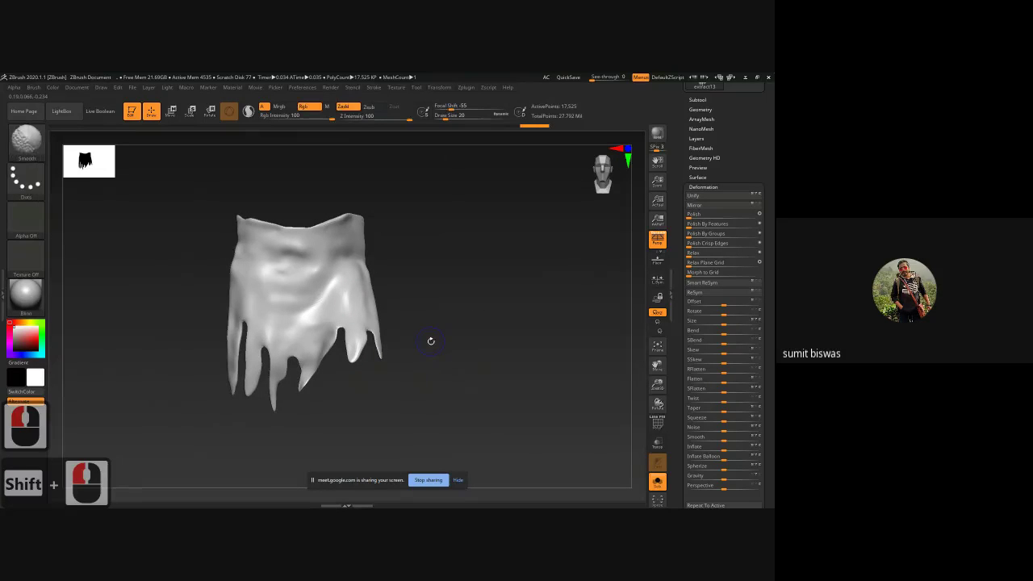
# Step: Display the cloth's wireframe and isolate the polygroup on its inner side, viewed from behind
pyautogui.hotkey('shift', 'f')
pyautogui.moveTo(428, 341)
pyautogui.keyDown('alt'); pyautogui.mouseDown()
pyautogui.moveTo(519, 288)
pyautogui.moveTo(466, 305)
pyautogui.moveTo(558, 310)
pyautogui.moveTo(542, 286)
pyautogui.moveTo(518, 307)
pyautogui.moveTo(441, 308)
pyautogui.moveTo(501, 307)
pyautogui.mouseUp(); pyautogui.keyUp('alt')
pyautogui.keyDown('ctrl'); pyautogui.click(553, 307); pyautogui.keyUp('ctrl')
pyautogui.moveTo(501, 309)
pyautogui.mouseDown(button='right')
pyautogui.moveTo(565, 305)
pyautogui.moveTo(444, 309)
pyautogui.mouseUp(button='right')
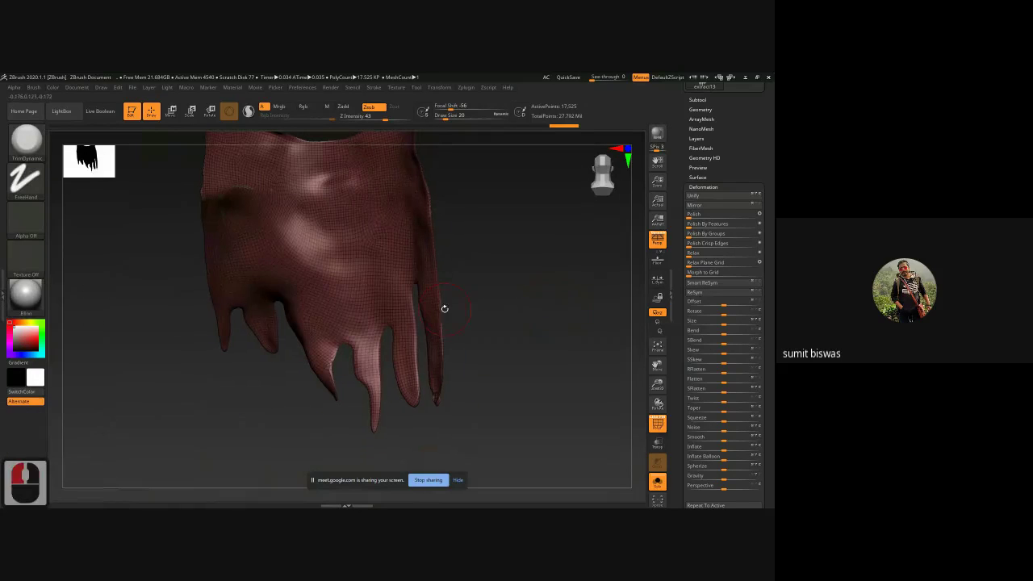
pyautogui.keyDown('ctrl'); pyautogui.keyDown('shift'); pyautogui.click(408, 281); pyautogui.keyUp('shift'); pyautogui.keyUp('ctrl')
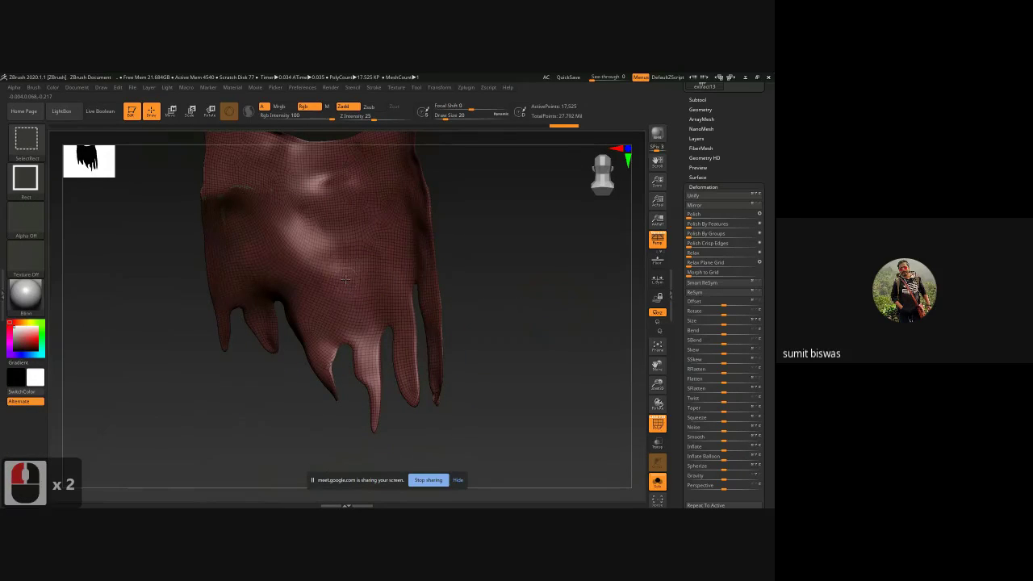
pyautogui.keyDown('ctrl'); pyautogui.keyDown('shift'); pyautogui.click(345, 278); pyautogui.keyUp('shift'); pyautogui.keyUp('ctrl')
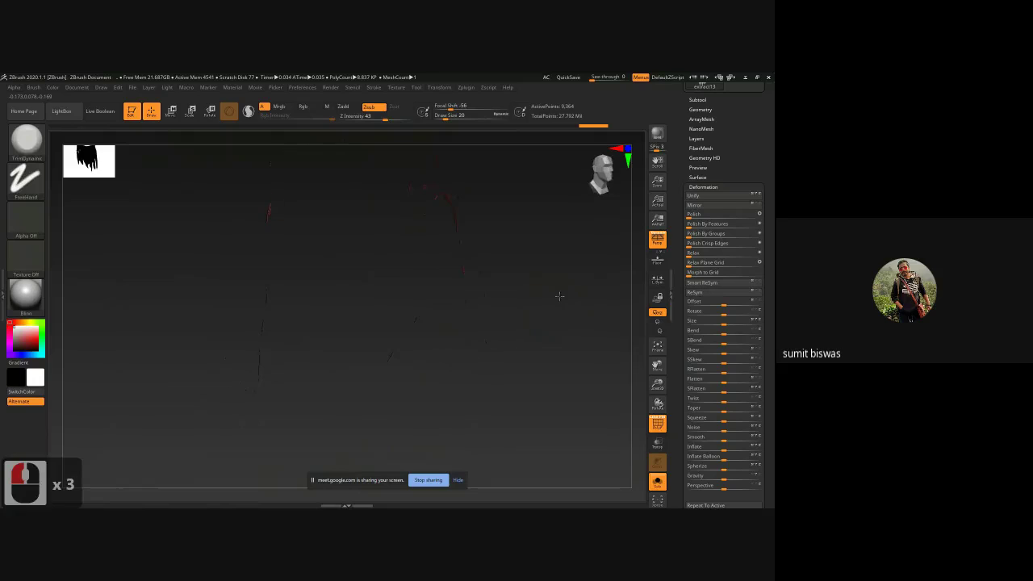
pyautogui.keyDown('shift'); pyautogui.moveTo(559, 296); pyautogui.dragTo(445, 301); pyautogui.keyUp('shift')
pyautogui.click(525, 307)
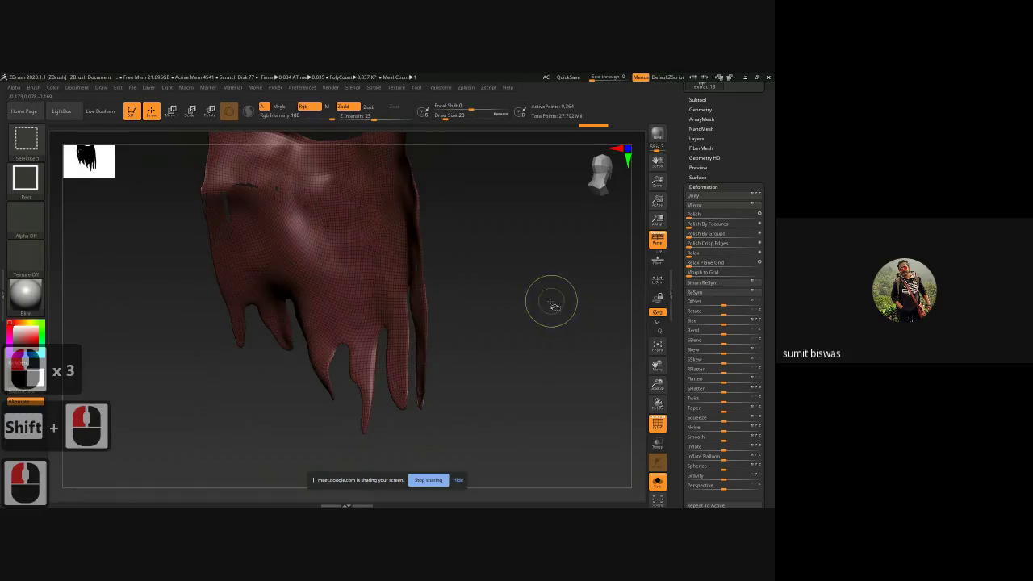
# Step: Unhide the rest of the cloth so both its inner and outer polygroups are displayed
pyautogui.keyDown('ctrl'); pyautogui.keyDown('shift'); pyautogui.moveTo(544, 298); pyautogui.dragTo(579, 337); pyautogui.keyUp('shift'); pyautogui.keyUp('ctrl')
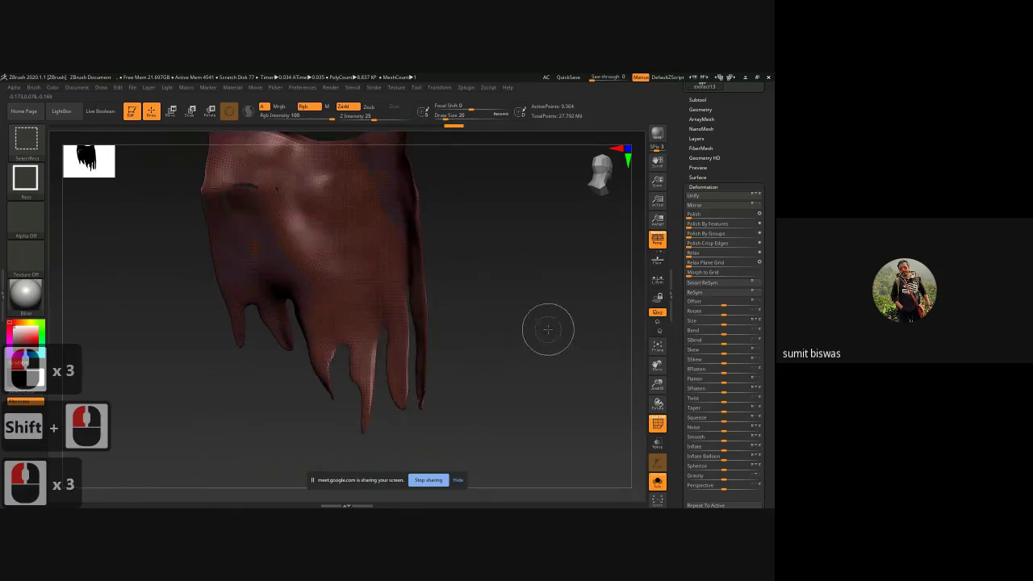
pyautogui.keyDown('ctrl'); pyautogui.keyDown('shift'); pyautogui.click(500, 323); pyautogui.keyUp('shift'); pyautogui.keyUp('ctrl')
pyautogui.moveTo(501, 323)
pyautogui.mouseDown()
pyautogui.moveTo(576, 320)
pyautogui.moveTo(554, 293)
pyautogui.moveTo(528, 296)
pyautogui.moveTo(545, 312)
pyautogui.mouseUp()
pyautogui.keyDown('ctrl'); pyautogui.click(543, 311); pyautogui.keyUp('ctrl')
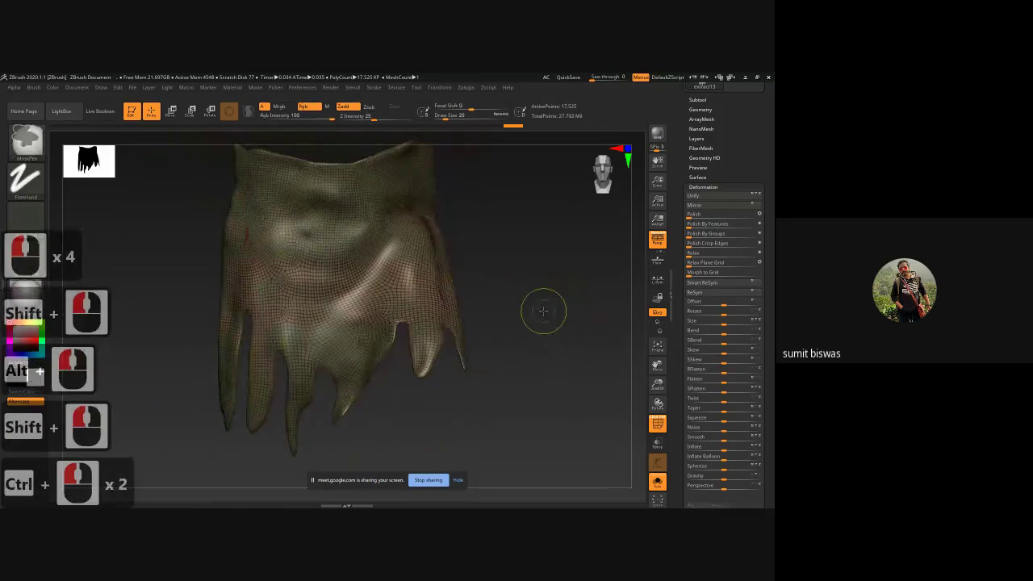
# Step: Try to combine the whole cloth into a single polygroup
pyautogui.hotkey('ctrl', 'w')
pyautogui.keyDown('shift'); pyautogui.moveTo(546, 306); pyautogui.dragTo(527, 311, button='right'); pyautogui.keyUp('shift')
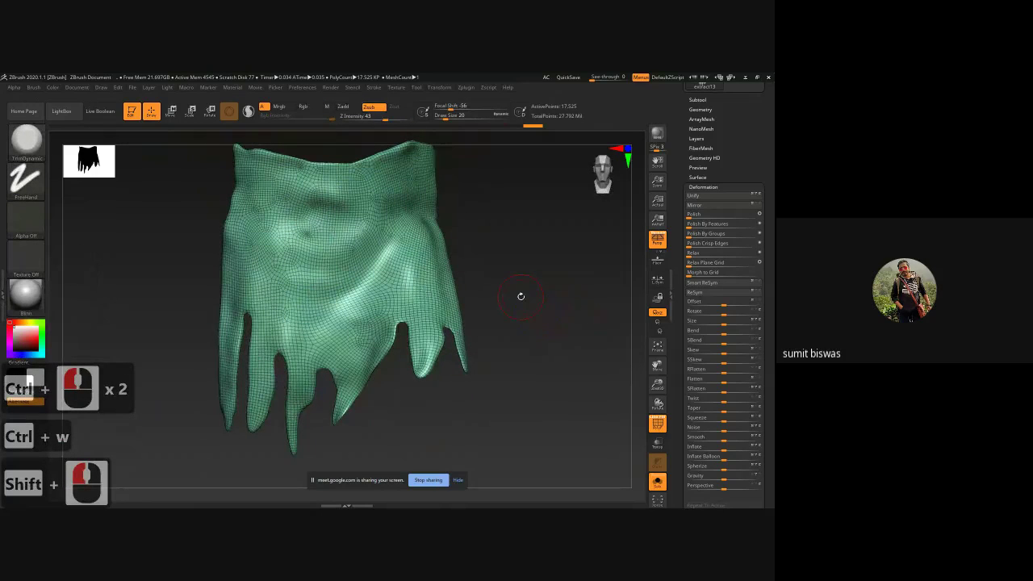
pyautogui.hotkey('ctrl', 'z')
pyautogui.moveTo(521, 297)
pyautogui.keyDown('alt'); pyautogui.mouseDown(button='right')
pyautogui.moveTo(526, 289)
pyautogui.moveTo(457, 291)
pyautogui.moveTo(548, 275)
pyautogui.mouseUp(button='right'); pyautogui.keyUp('alt')
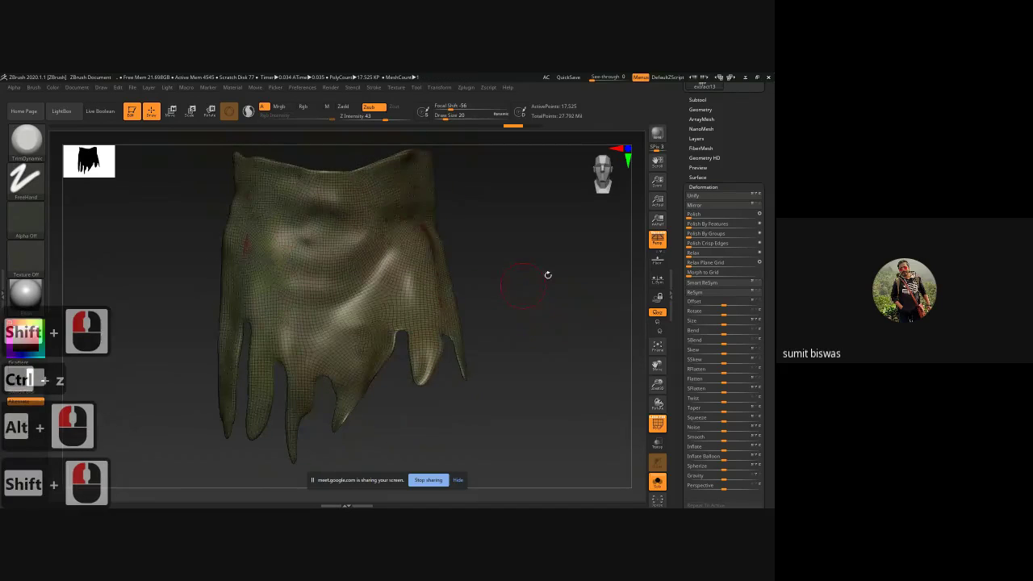
# Step: ZRemesh the cloth with a target polygon count of 5
pyautogui.click(712, 187)
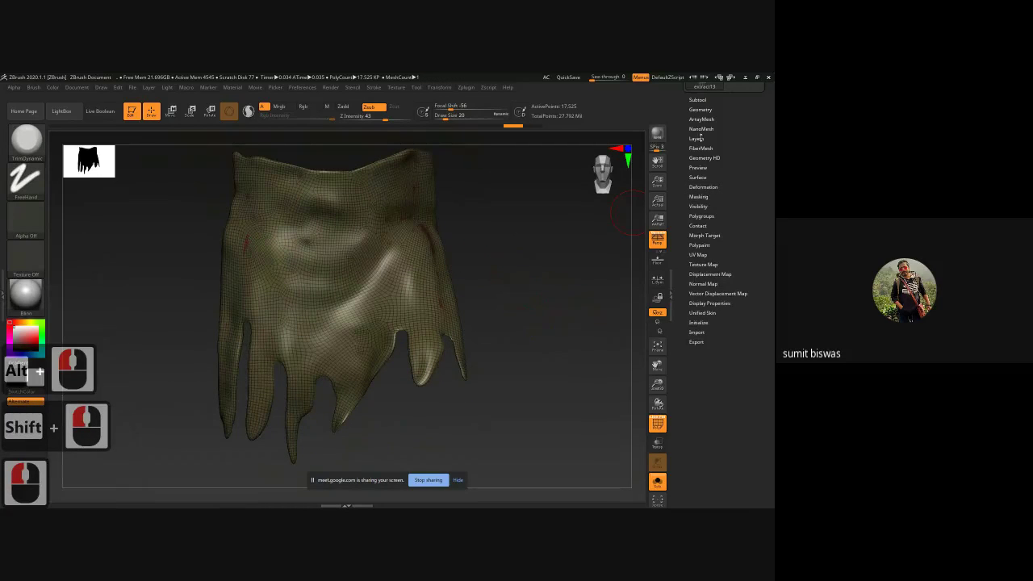
pyautogui.click(699, 109)
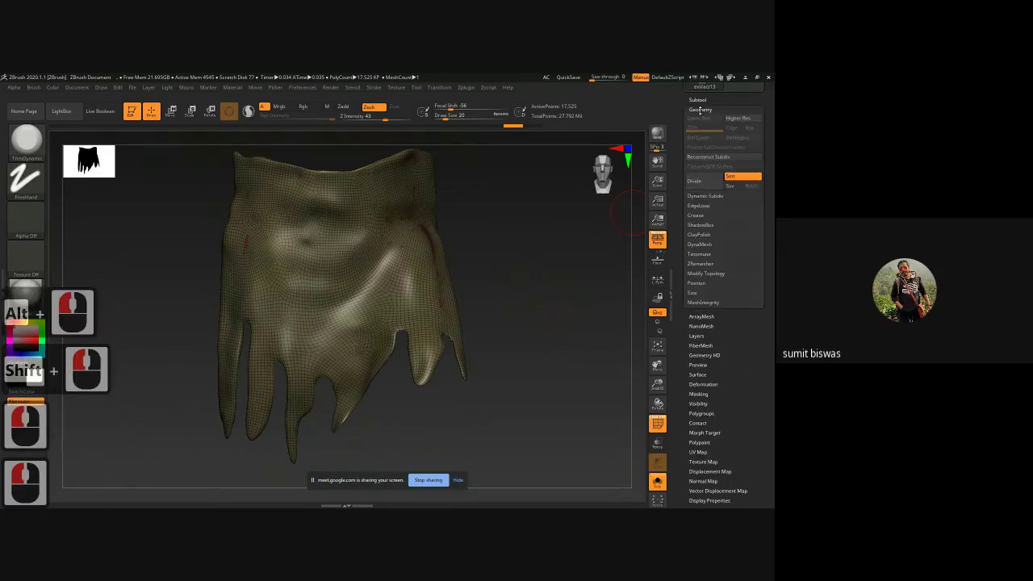
pyautogui.click(700, 264)
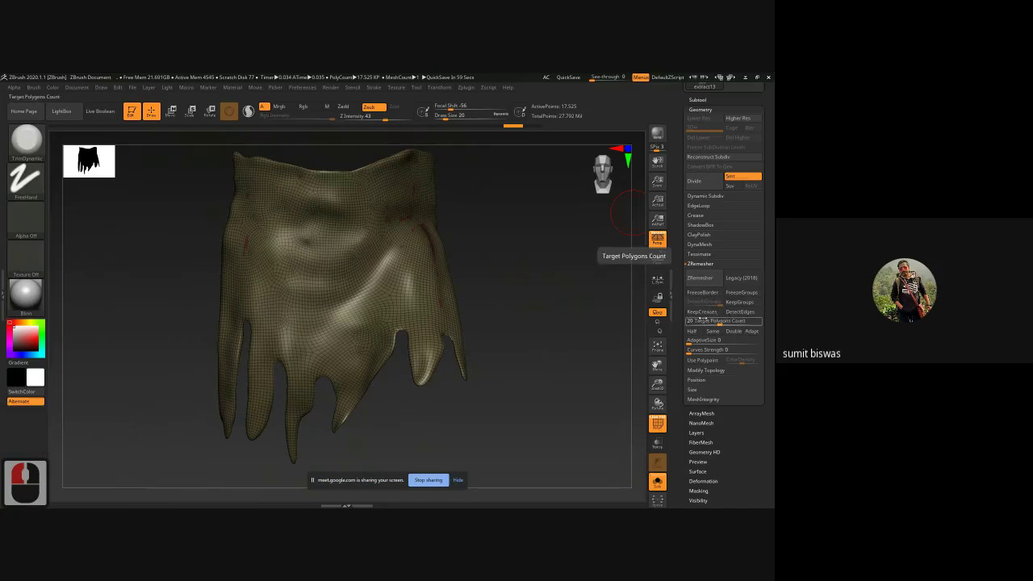
pyautogui.click(707, 320)
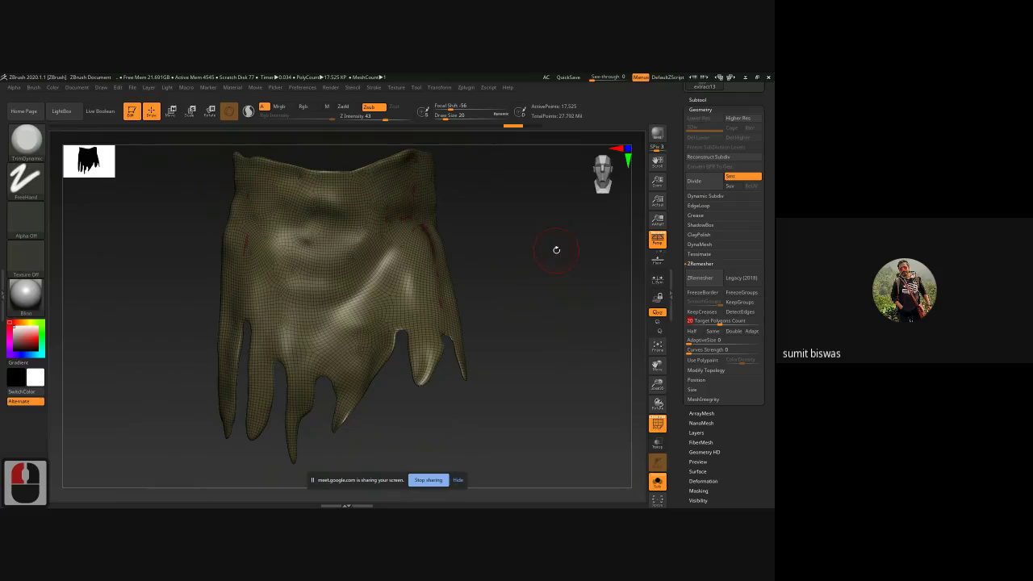
pyautogui.write('5')
pyautogui.press('Return')
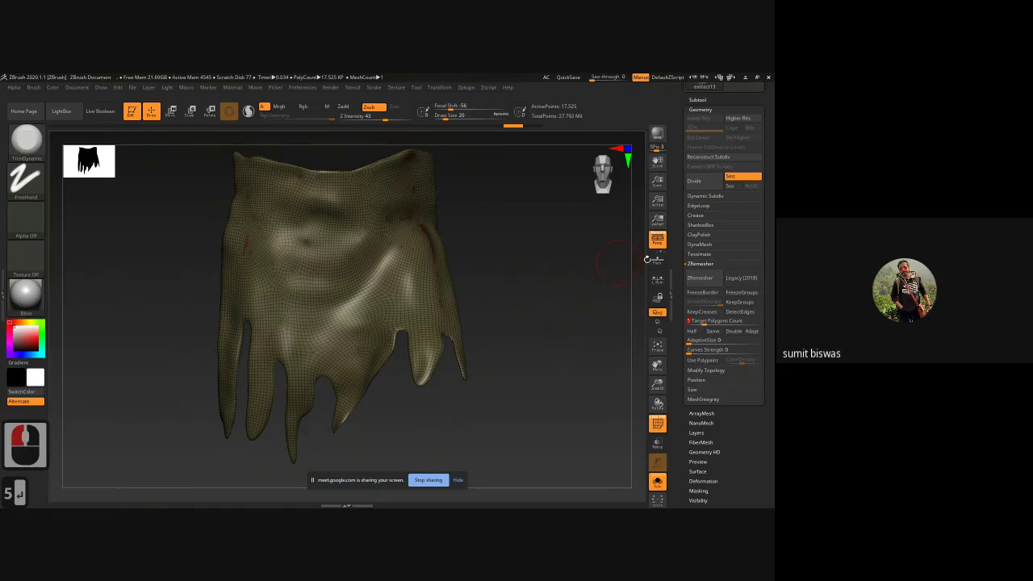
pyautogui.click(697, 279)
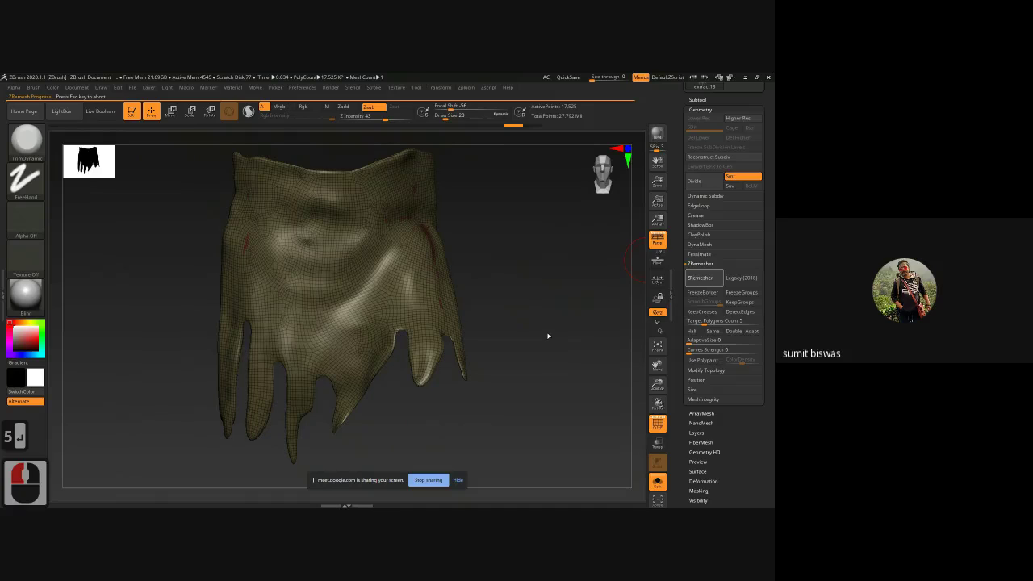
# Step: Undo the last remesh and ZRemesh the cloth again with KeepGroups enabled
pyautogui.moveTo(547, 337); pyautogui.dragTo(518, 341)
pyautogui.hotkey('ctrl', 'z')
pyautogui.click(741, 302)
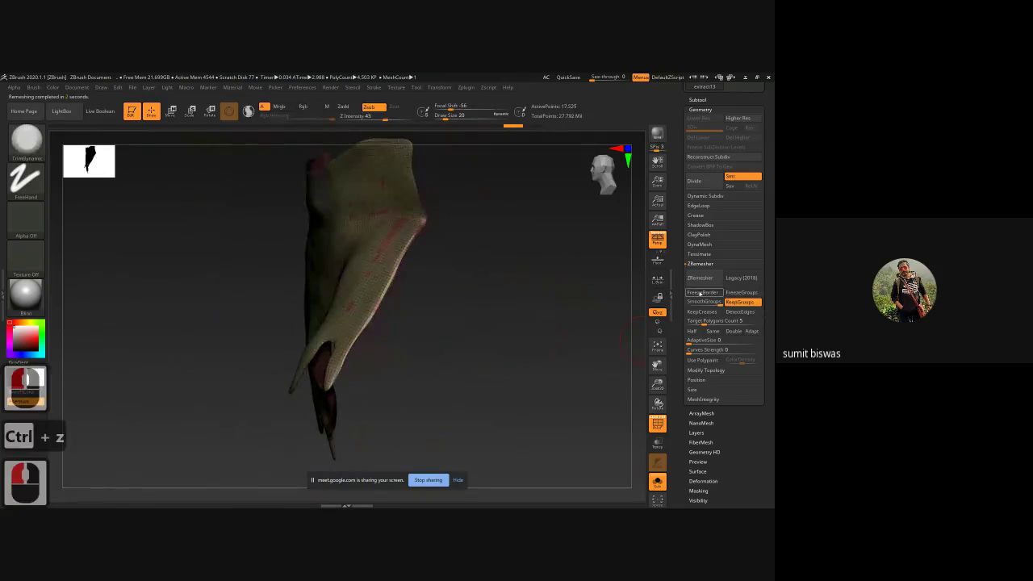
pyautogui.click(699, 278)
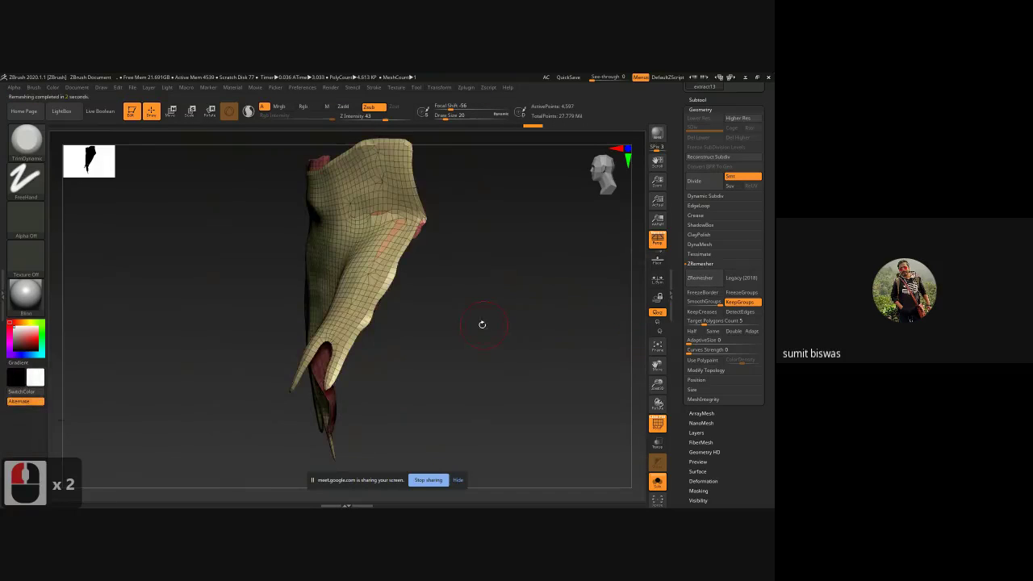
# Step: Hide the cloth's inner polygroup so only the outer front surface is displayed
pyautogui.moveTo(482, 323); pyautogui.dragTo(431, 324)
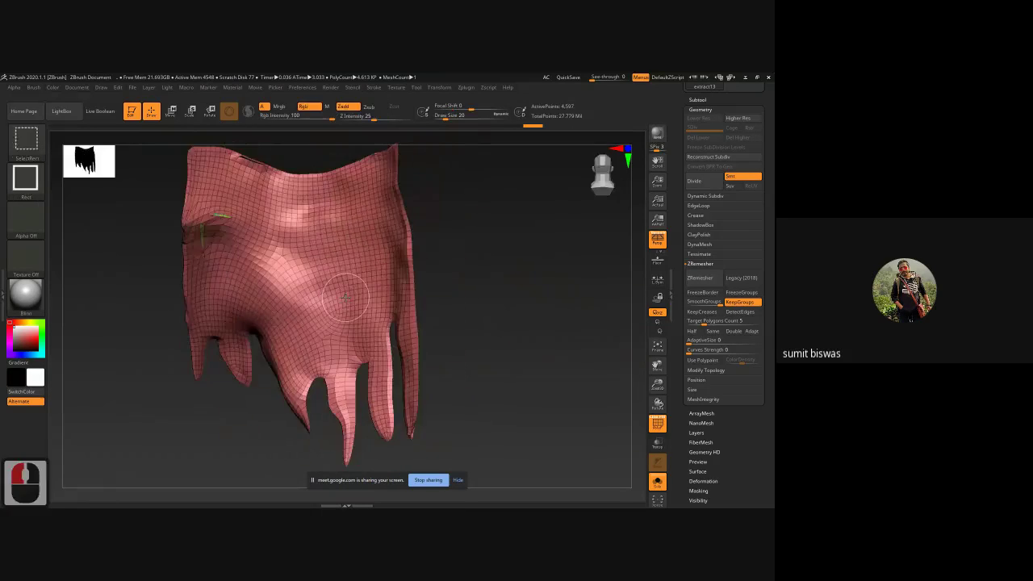
pyautogui.keyDown('ctrl'); pyautogui.click(348, 293); pyautogui.keyUp('ctrl')
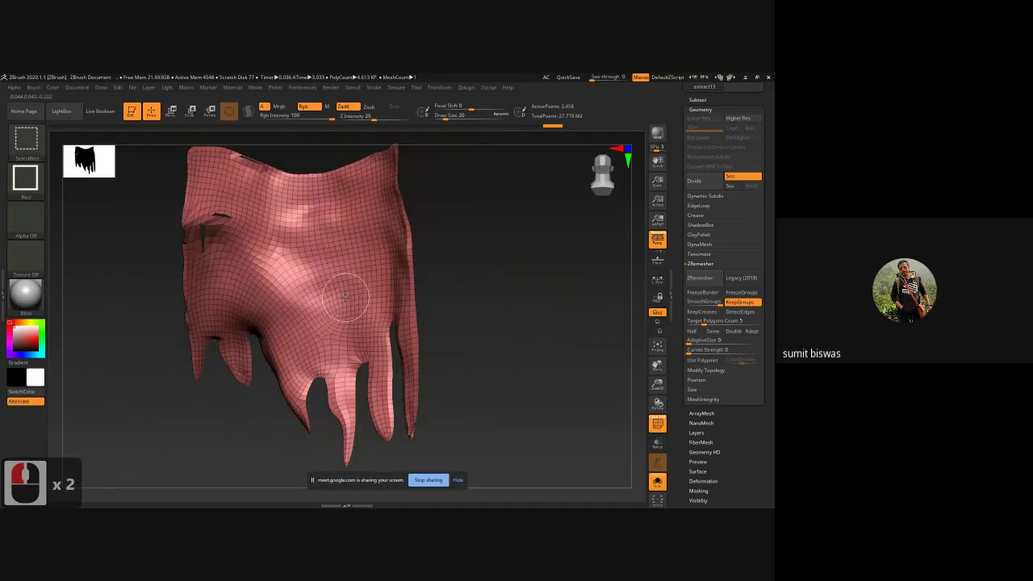
pyautogui.click(424, 311)
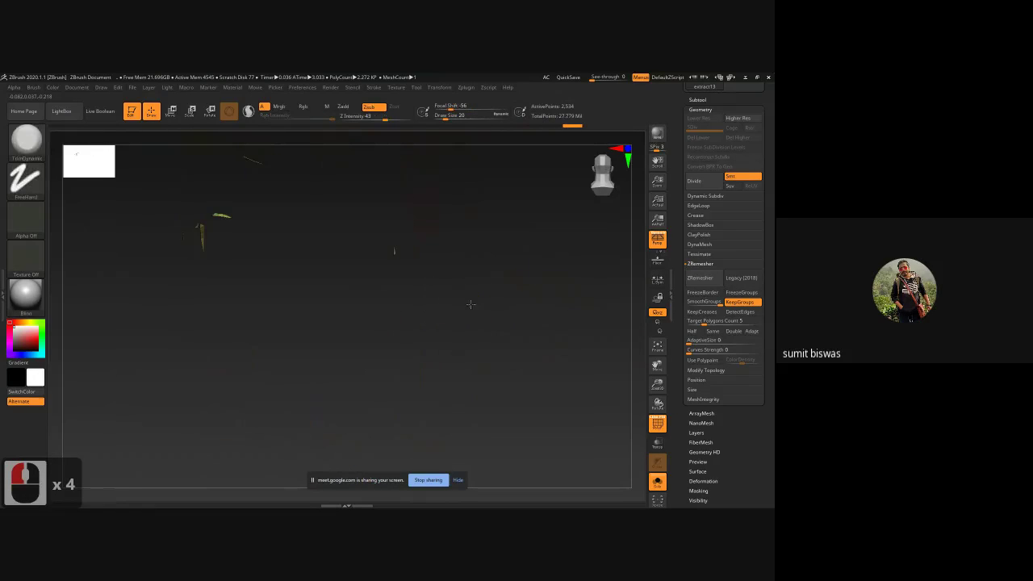
pyautogui.keyDown('shift'); pyautogui.click(536, 312); pyautogui.keyUp('shift')
pyautogui.keyDown('alt'); pyautogui.moveTo(567, 283); pyautogui.dragTo(465, 296); pyautogui.keyUp('alt')
pyautogui.moveTo(465, 296); pyautogui.dragTo(437, 338, button='right')
pyautogui.moveTo(453, 332); pyautogui.dragTo(522, 319)
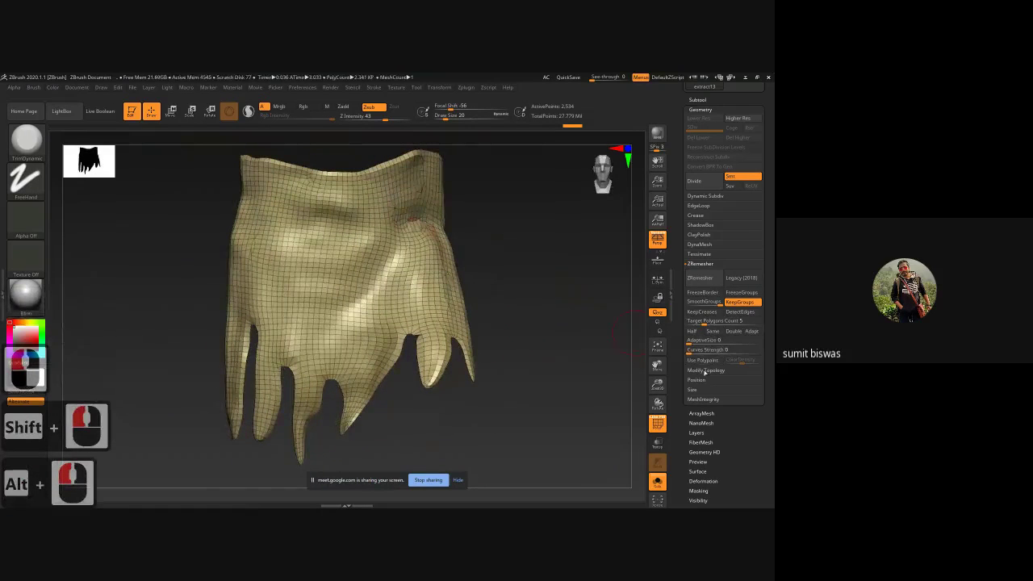
# Step: Delete the hidden inner polygons from the cloth mesh
pyautogui.click(706, 370)
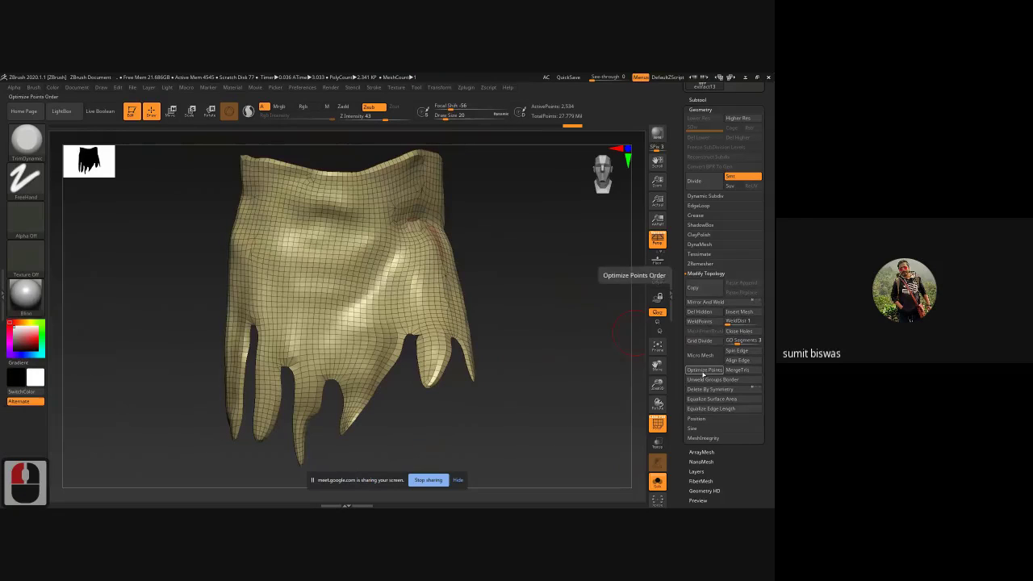
pyautogui.click(706, 321)
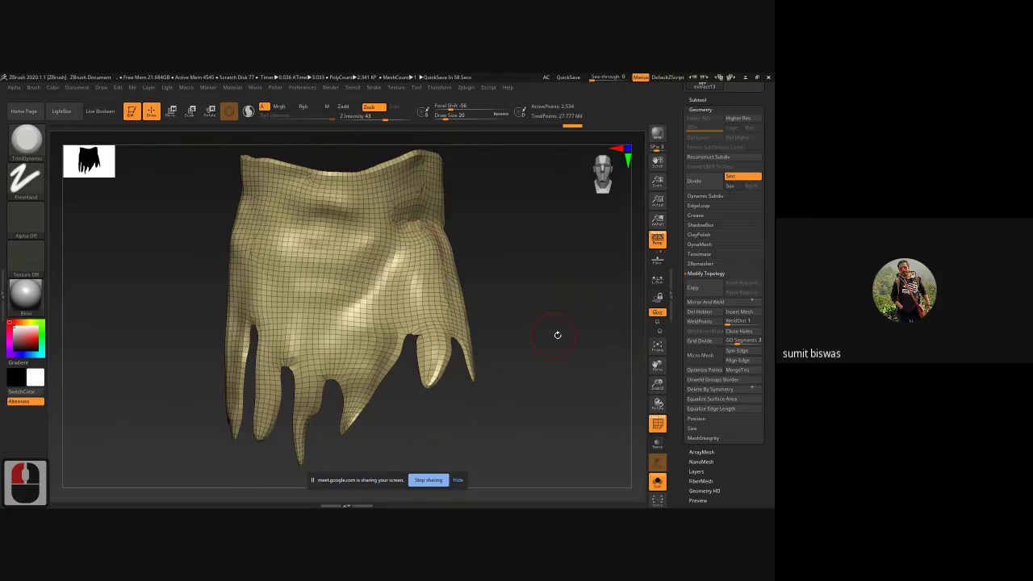
pyautogui.moveTo(553, 334); pyautogui.dragTo(529, 313)
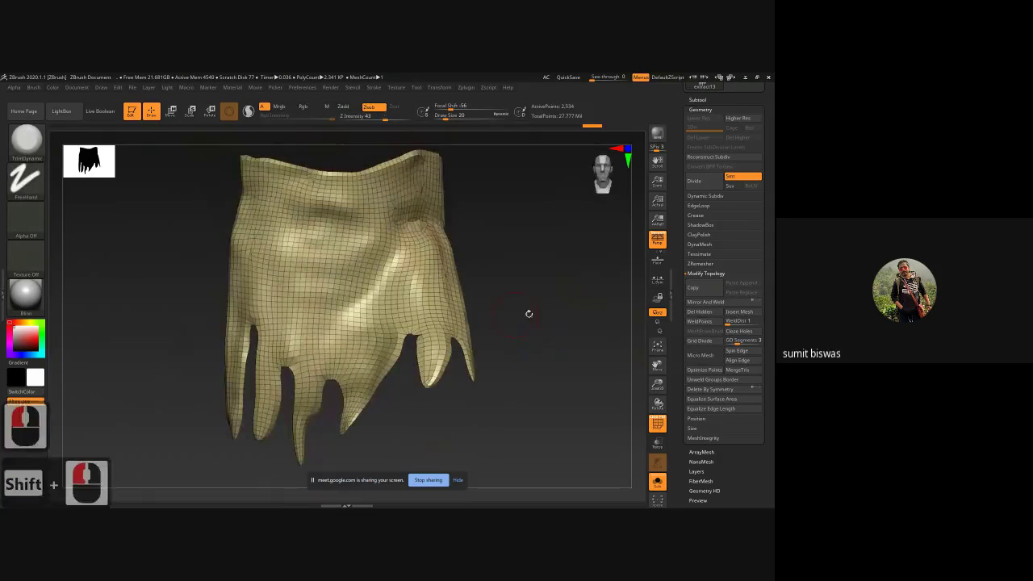
# Step: ZRemesh the remaining outer surface of the cloth with KeepGroups enabled
pyautogui.click(700, 263)
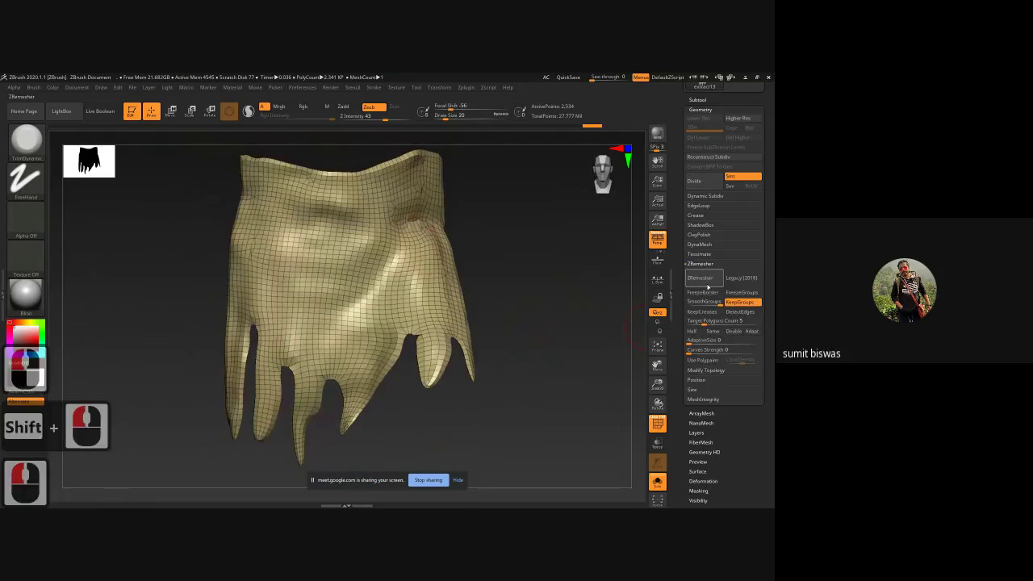
pyautogui.click(702, 277)
pyautogui.click(702, 278)
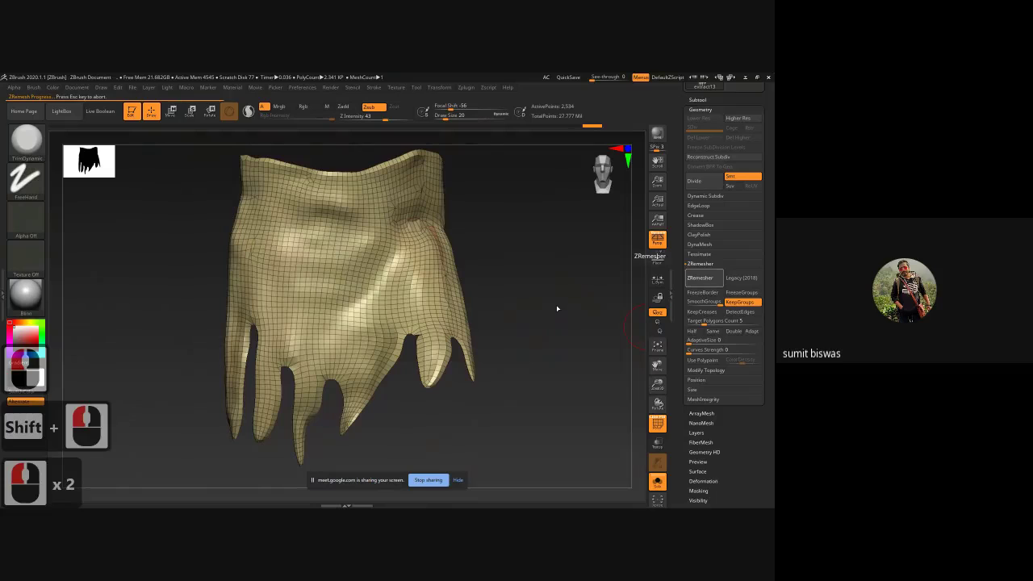
pyautogui.moveTo(547, 283)
pyautogui.mouseDown()
pyautogui.moveTo(502, 270)
pyautogui.moveTo(583, 274)
pyautogui.moveTo(553, 252)
pyautogui.moveTo(509, 283)
pyautogui.moveTo(532, 274)
pyautogui.mouseUp()
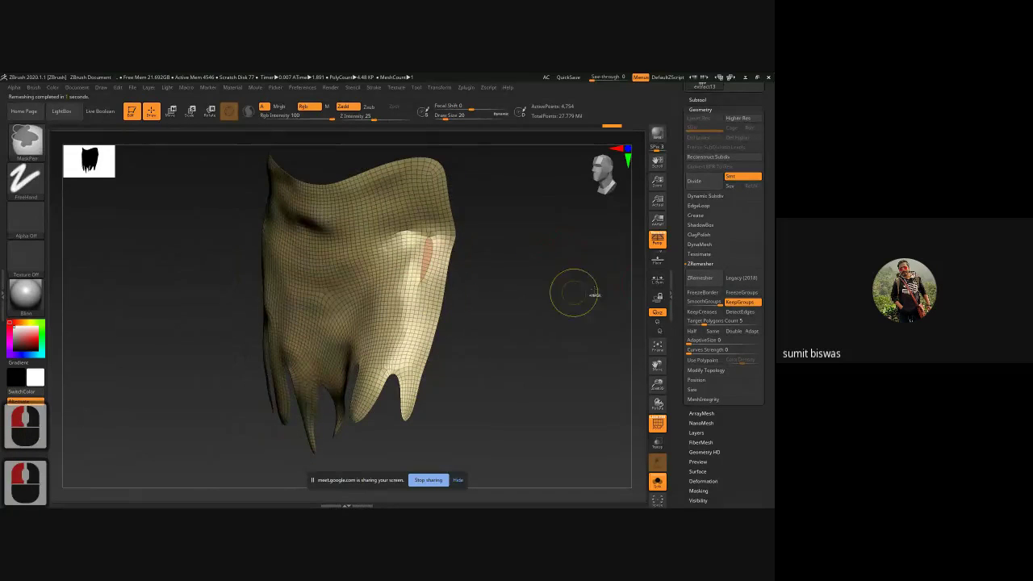
# Step: Disable KeepGroups and ZRemesh the single-sided cloth again
pyautogui.click(740, 302)
pyautogui.moveTo(527, 310); pyautogui.dragTo(536, 300)
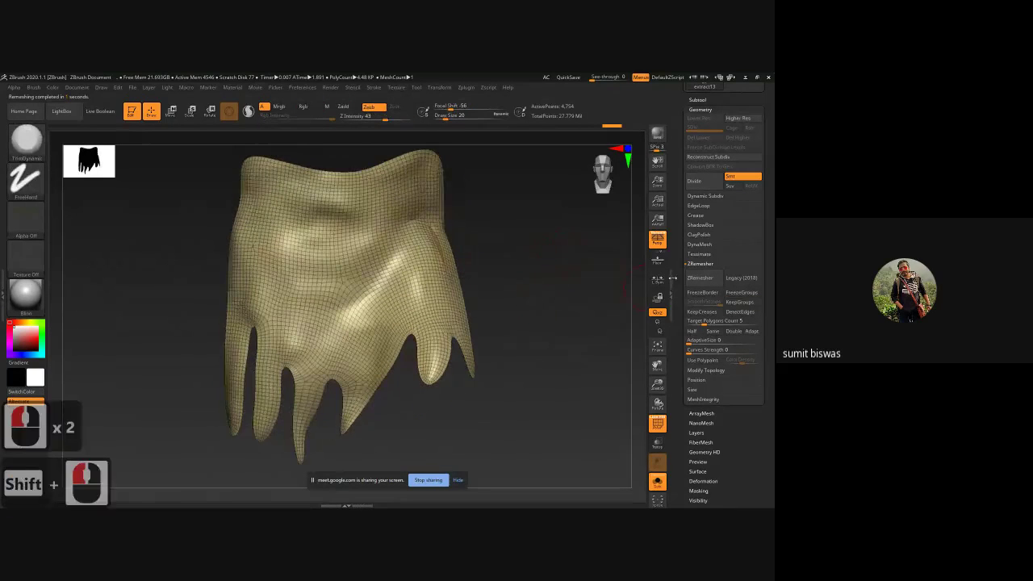
pyautogui.click(687, 285)
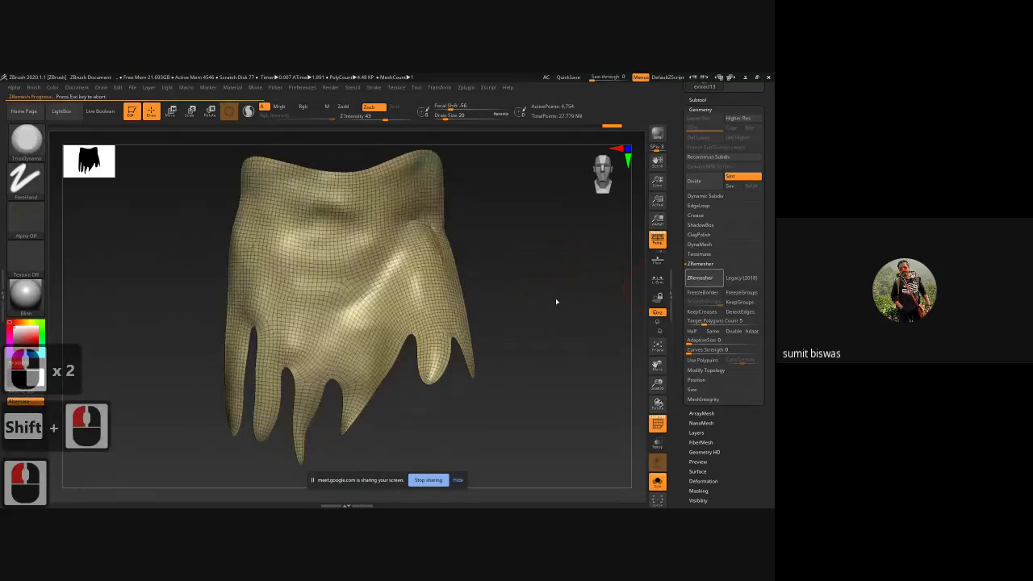
pyautogui.moveTo(557, 297); pyautogui.dragTo(522, 301)
pyautogui.keyDown('alt'); pyautogui.moveTo(541, 347); pyautogui.dragTo(543, 325); pyautogui.keyUp('alt')
# Step: Lower the target polygon count to 1.84551, ZRemesh the cloth and check the topology of its torn strips
pyautogui.moveTo(704, 323); pyautogui.dragTo(698, 323)
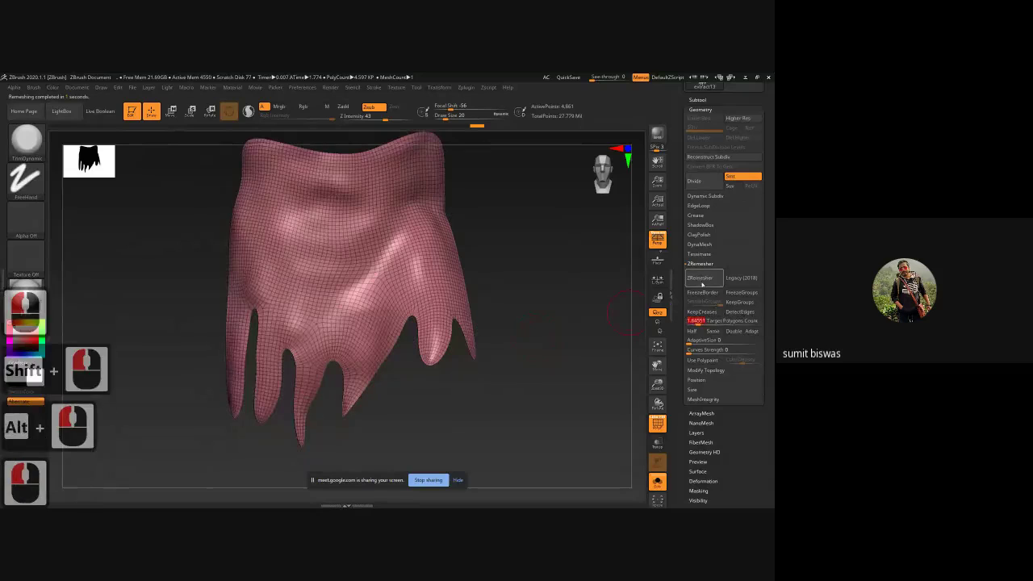
pyautogui.click(700, 277)
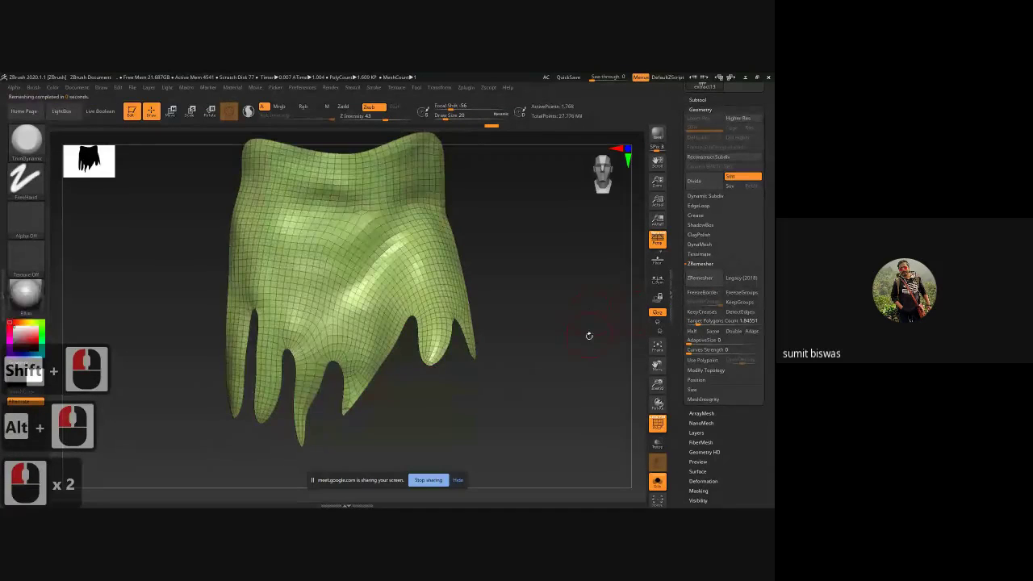
pyautogui.keyDown('alt'); pyautogui.moveTo(589, 335); pyautogui.dragTo(587, 313); pyautogui.keyUp('alt')
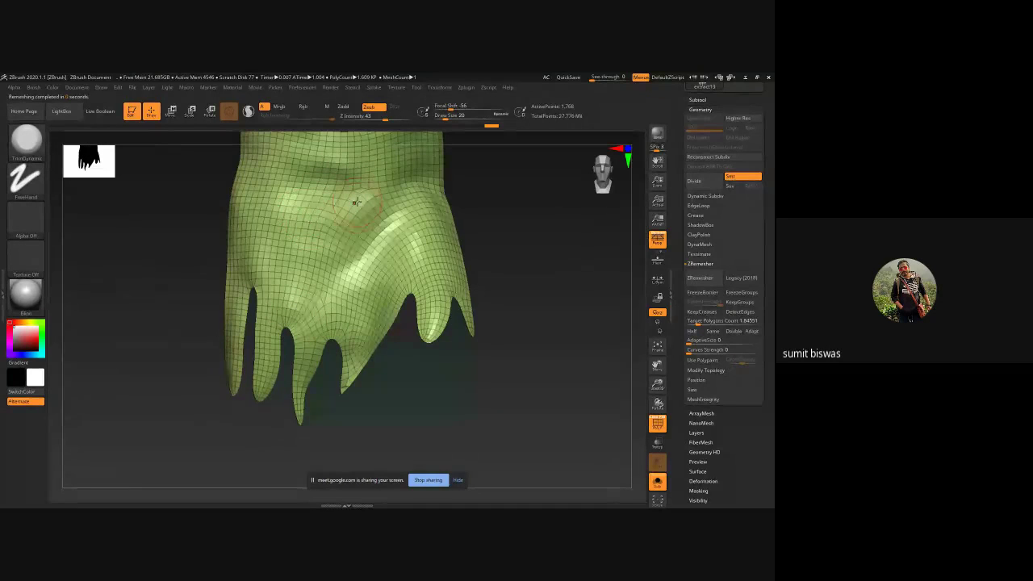
pyautogui.keyDown('alt'); pyautogui.moveTo(430, 388); pyautogui.dragTo(435, 377); pyautogui.keyUp('alt')
pyautogui.keyDown('alt'); pyautogui.click(442, 378); pyautogui.keyUp('alt')
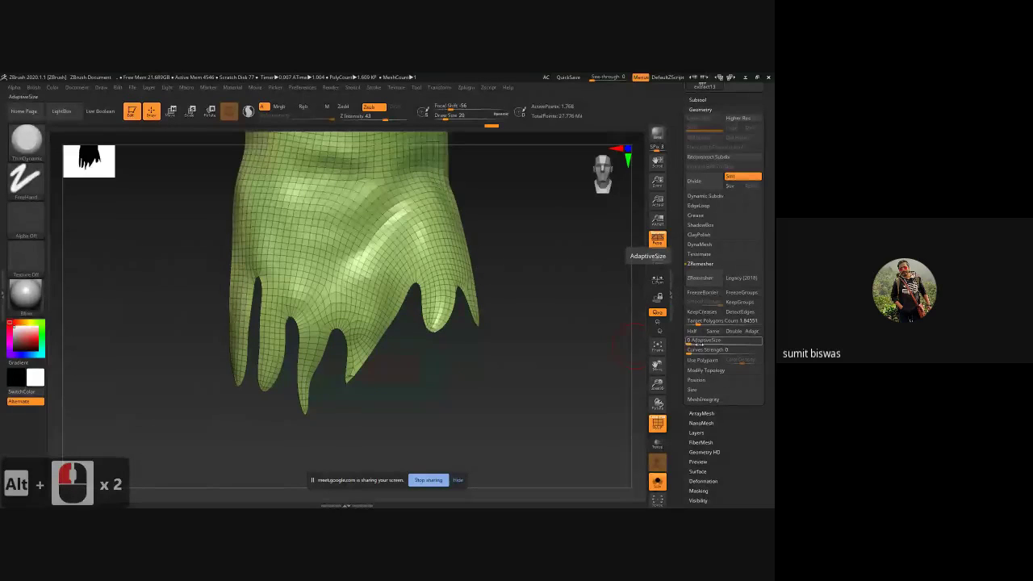
# Step: Try to ZRemesh the cloth with an AdaptiveSize of 34
pyautogui.moveTo(551, 352)
pyautogui.mouseDown()
pyautogui.moveTo(574, 350)
pyautogui.moveTo(505, 356)
pyautogui.moveTo(553, 355)
pyautogui.mouseUp()
pyautogui.keyDown('alt'); pyautogui.moveTo(533, 310); pyautogui.dragTo(545, 362); pyautogui.keyUp('alt')
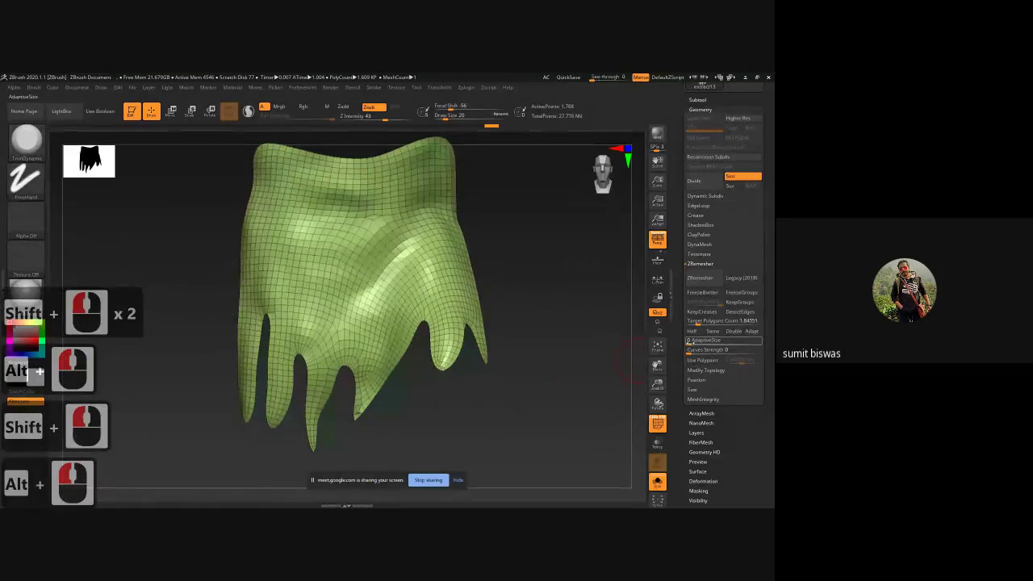
pyautogui.moveTo(690, 340); pyautogui.dragTo(711, 340)
pyautogui.click(700, 277)
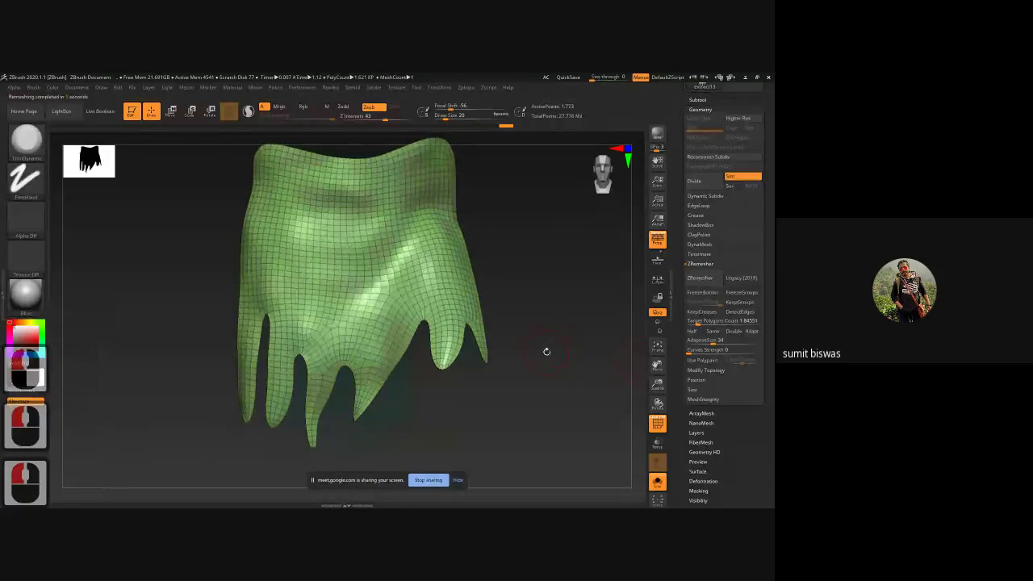
pyautogui.hotkey('ctrl', 'z')
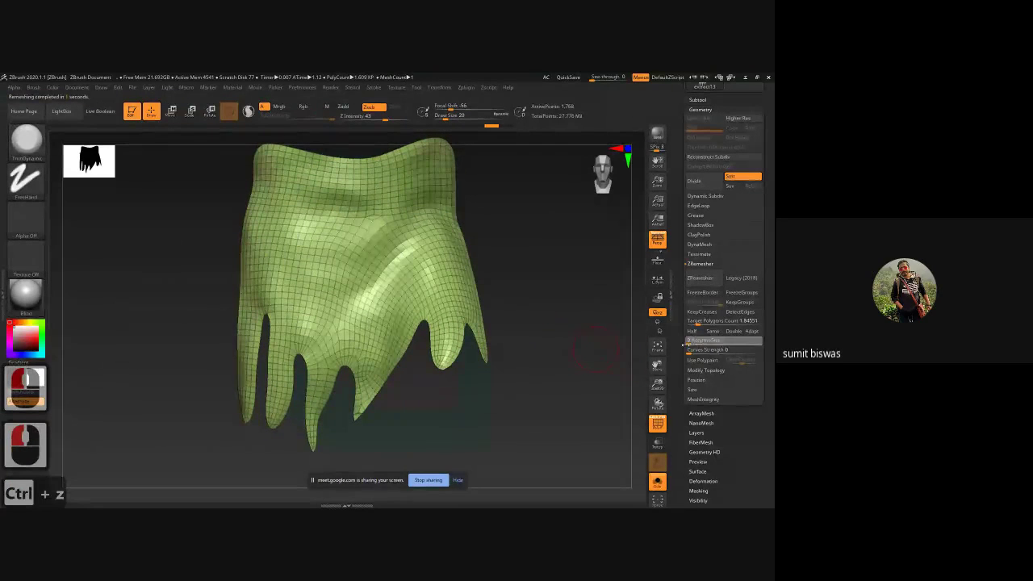
# Step: Reset AdaptiveSize to 0 and ZRemesh the cloth
pyautogui.click(686, 345)
pyautogui.click(699, 277)
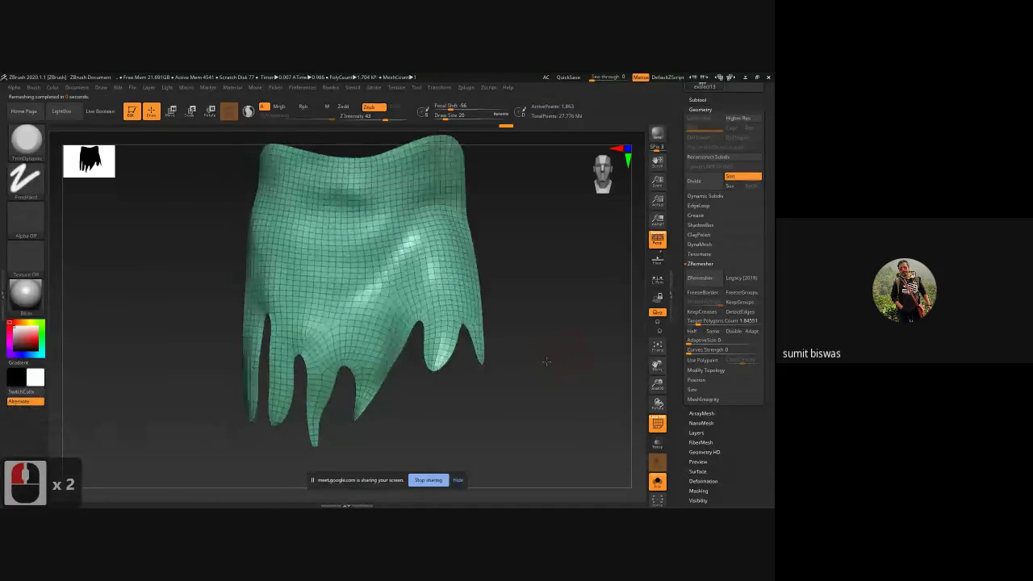
pyautogui.moveTo(547, 362); pyautogui.dragTo(577, 355)
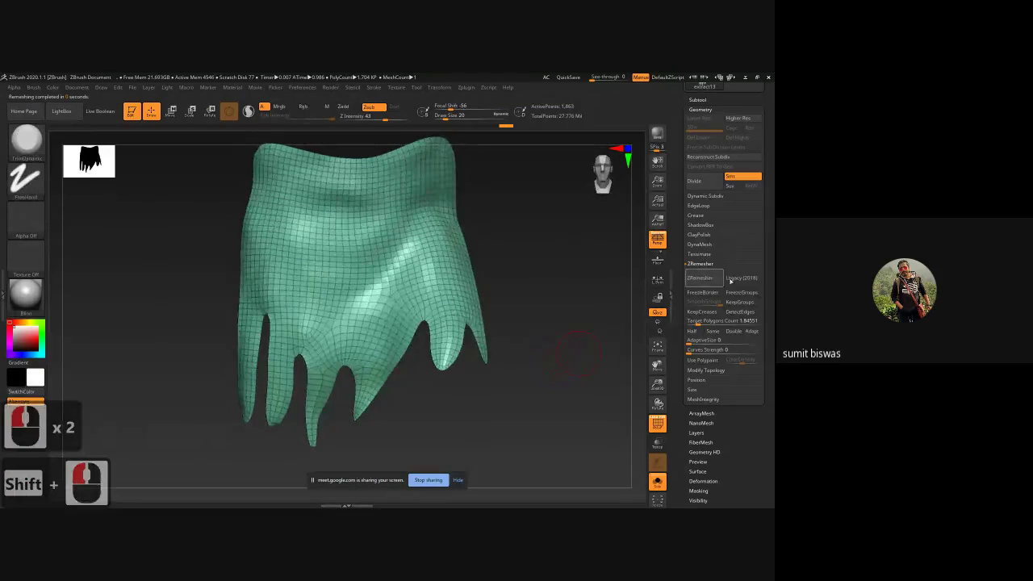
# Step: Enable the Legacy (2018) algorithm and ZRemesh the cloth with it
pyautogui.click(741, 278)
pyautogui.click(699, 277)
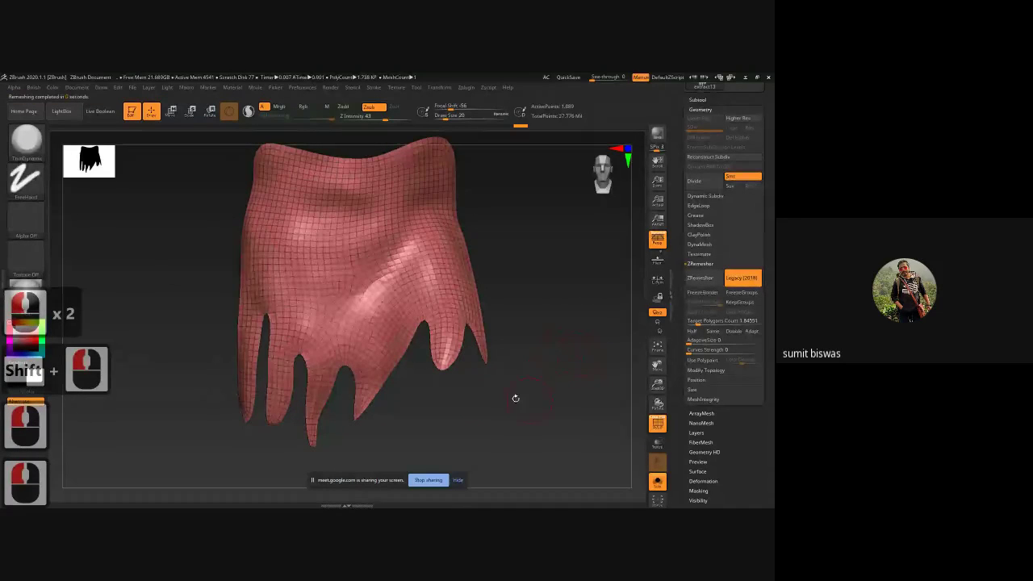
pyautogui.moveTo(515, 398)
pyautogui.mouseDown()
pyautogui.moveTo(441, 396)
pyautogui.moveTo(511, 397)
pyautogui.mouseUp()
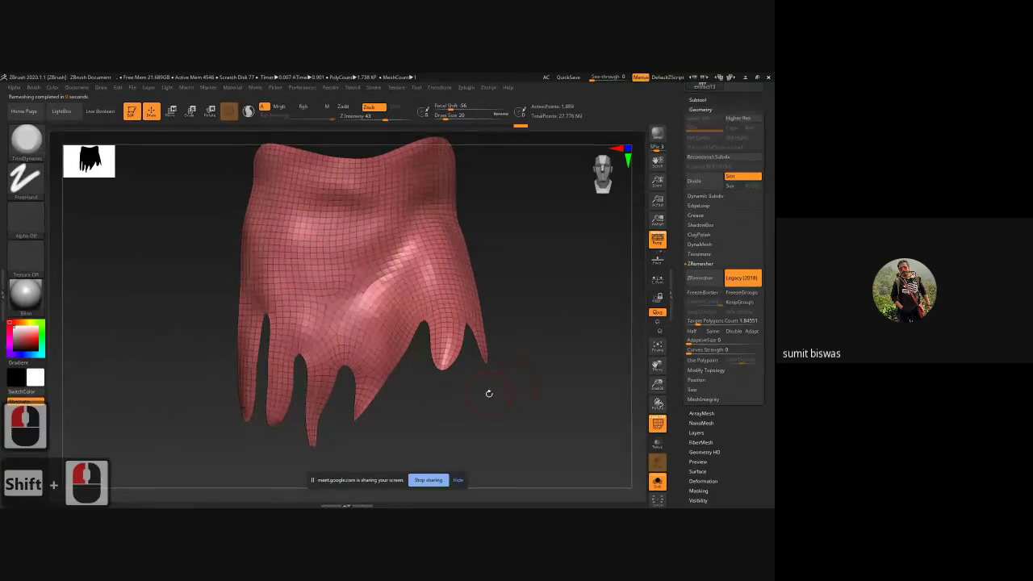
# Step: Check the topology of the ZRemeshed cloth from its torn strips up to the waist edge
pyautogui.keyDown('alt'); pyautogui.moveTo(473, 396); pyautogui.dragTo(320, 393); pyautogui.keyUp('alt')
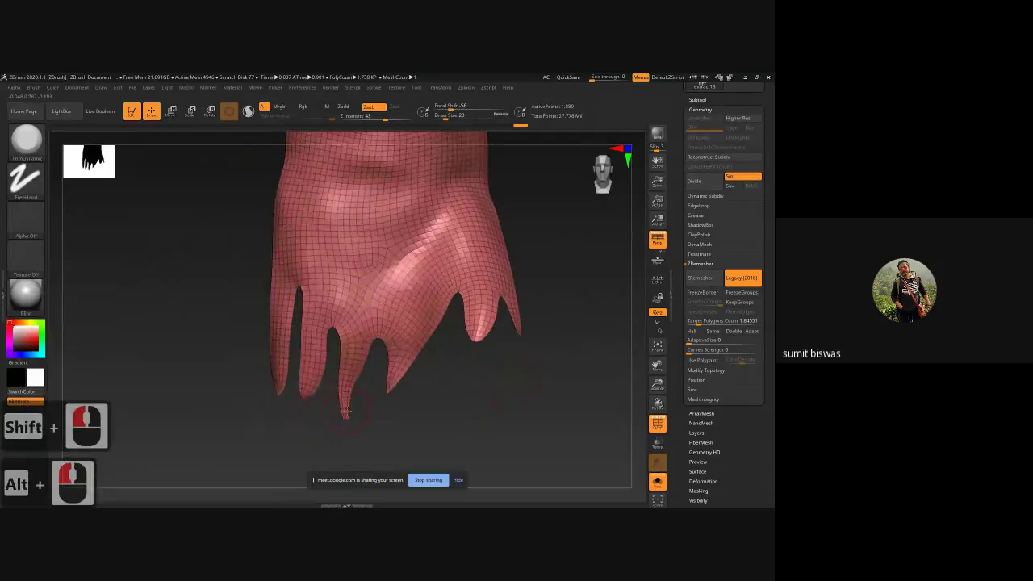
pyautogui.moveTo(467, 375)
pyautogui.mouseDown()
pyautogui.moveTo(502, 371)
pyautogui.moveTo(384, 380)
pyautogui.moveTo(476, 375)
pyautogui.mouseUp()
pyautogui.keyDown('alt'); pyautogui.moveTo(551, 237); pyautogui.dragTo(536, 334); pyautogui.keyUp('alt')
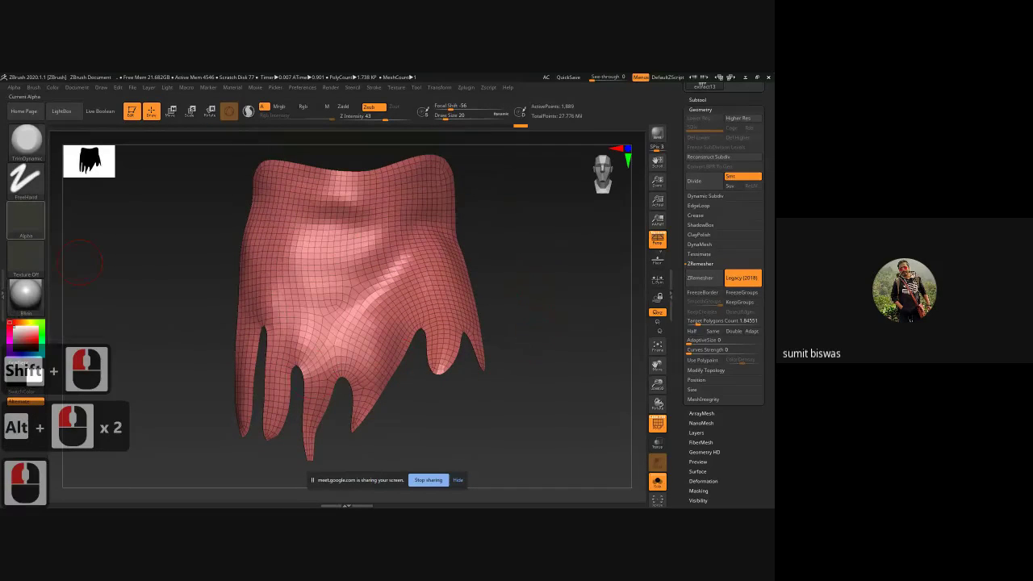
# Step: Switch to the Chrome browser to view the chain link armor image results, and return to ZBrush
pyautogui.click(26, 221)
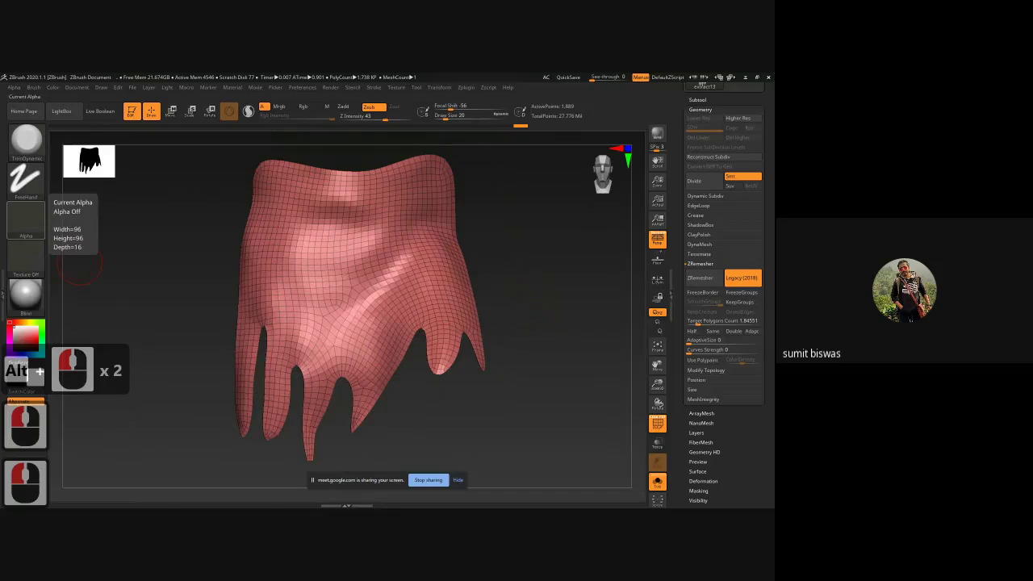
pyautogui.moveTo(2, 156); pyautogui.dragTo(296, 157)
pyautogui.doubleClick(297, 156)
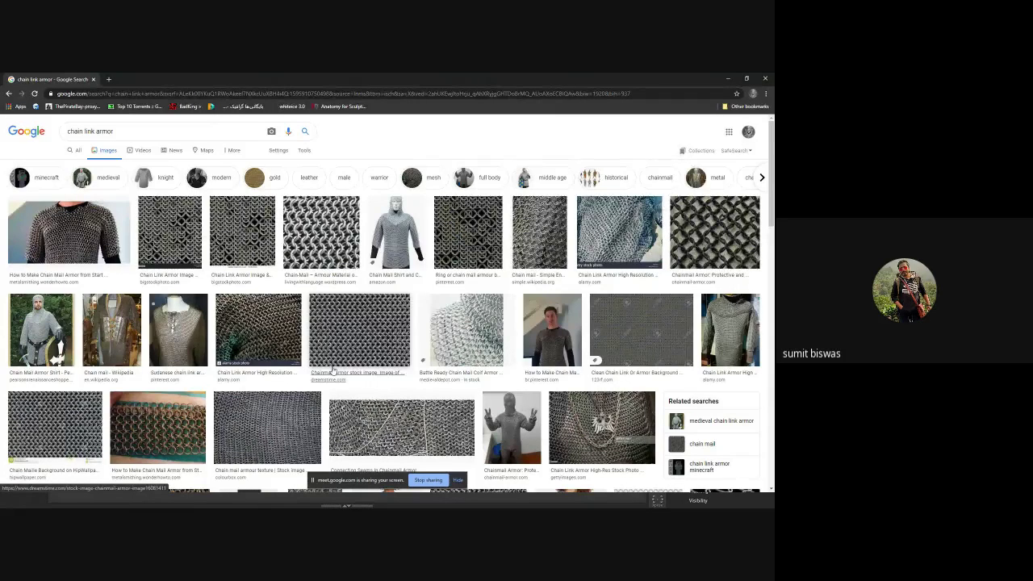
pyautogui.click(727, 79)
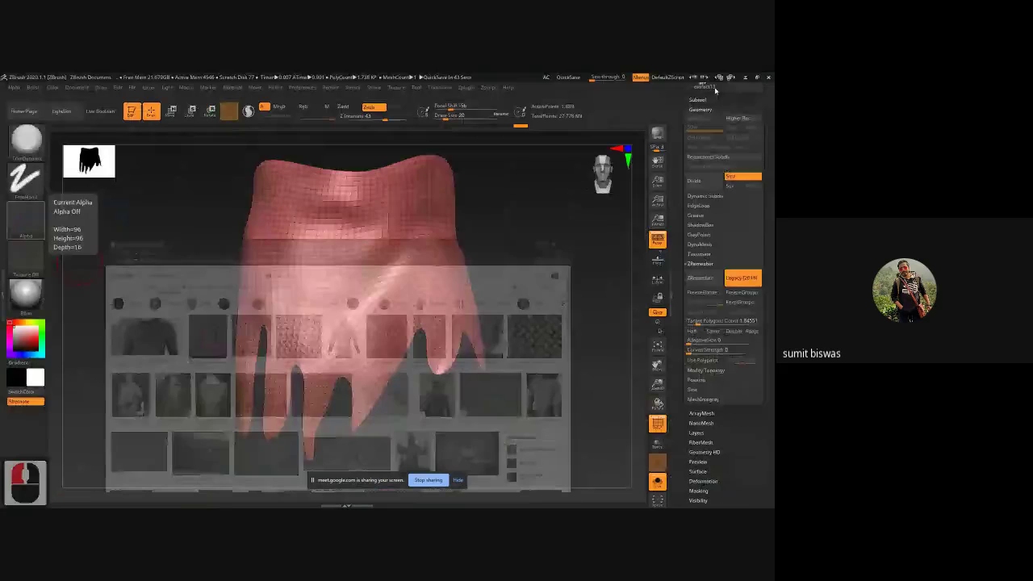
pyautogui.moveTo(592, 282); pyautogui.dragTo(560, 264)
pyautogui.keyDown('alt'); pyautogui.moveTo(560, 265); pyautogui.dragTo(551, 285); pyautogui.keyUp('alt')
pyautogui.scroll(5, 699, 181)
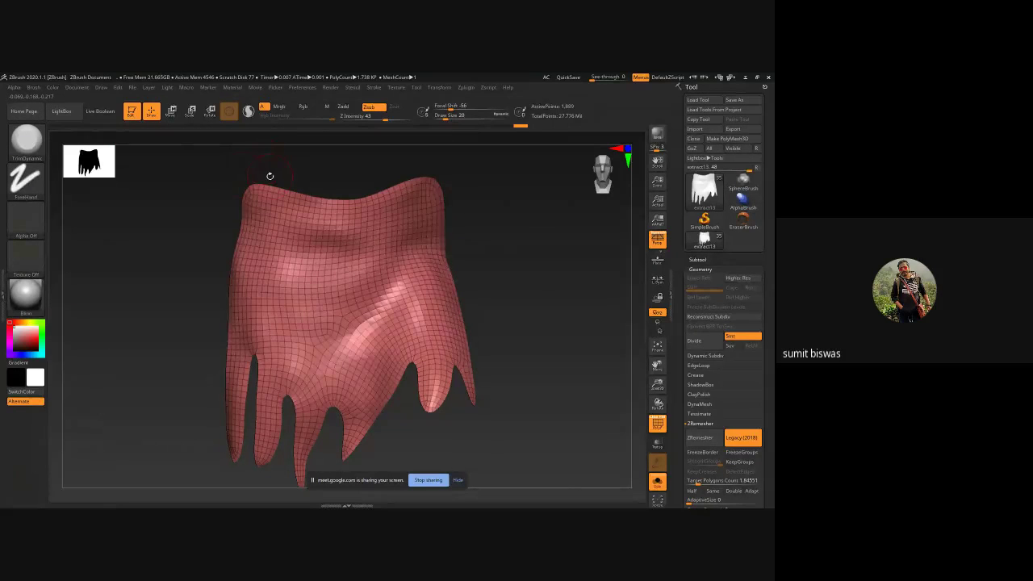
pyautogui.click(61, 110)
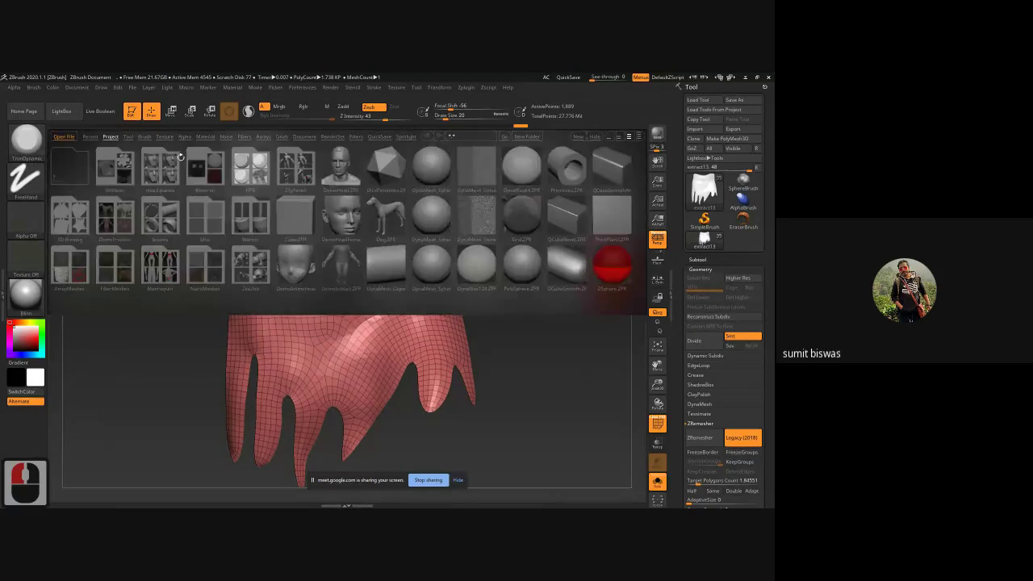
pyautogui.click(128, 136)
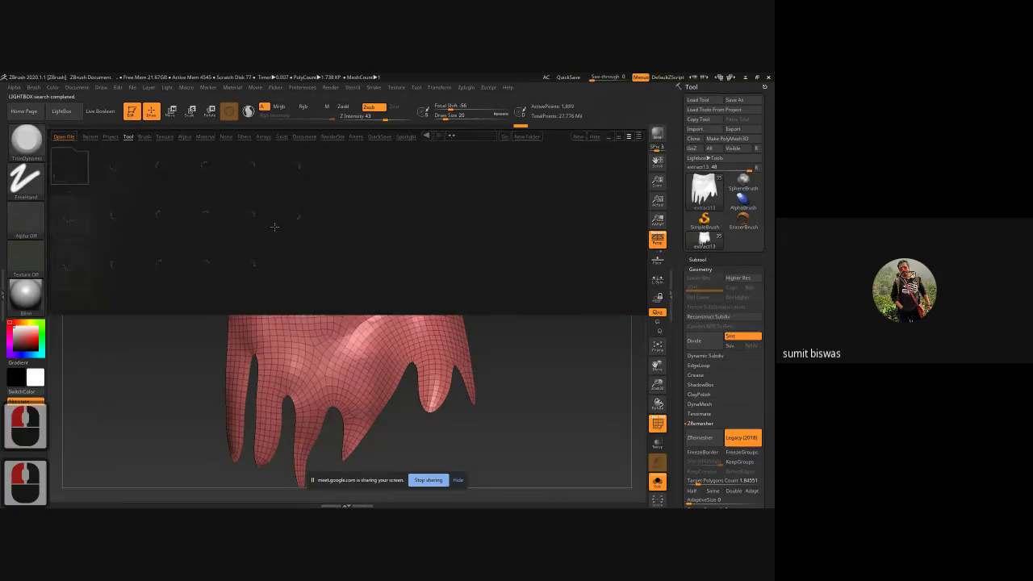
pyautogui.click(110, 137)
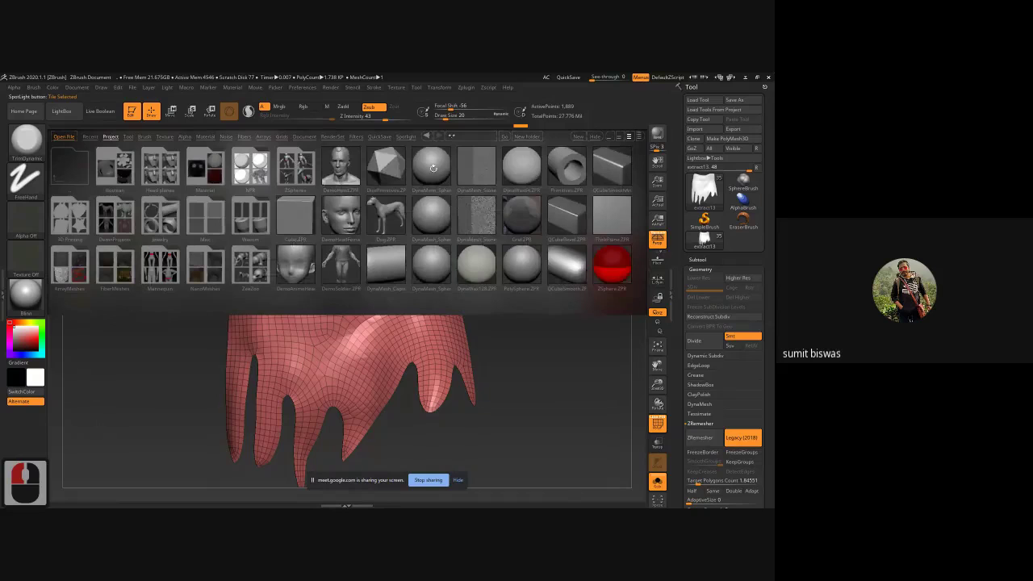
pyautogui.doubleClick(562, 167)
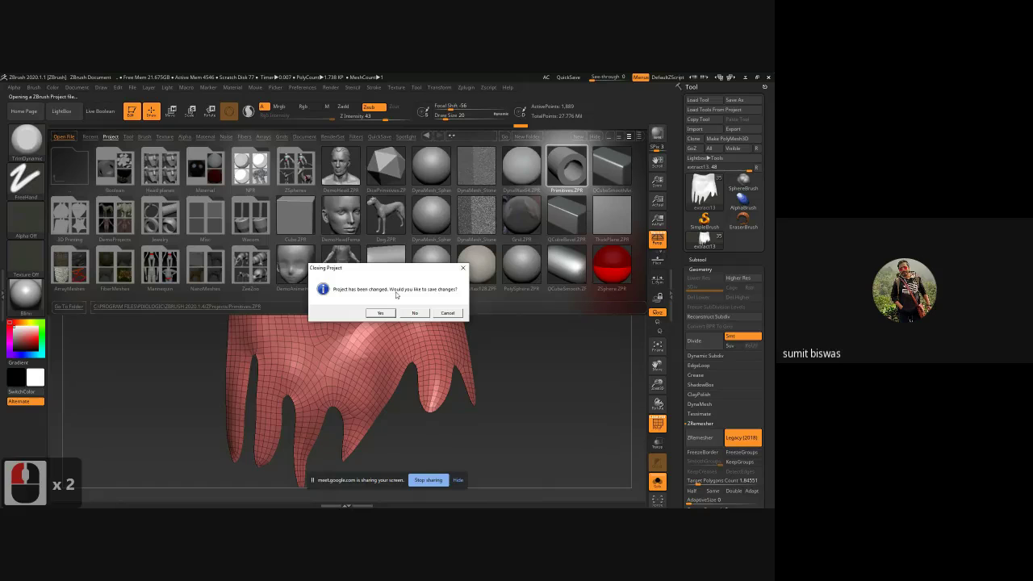
pyautogui.click(417, 313)
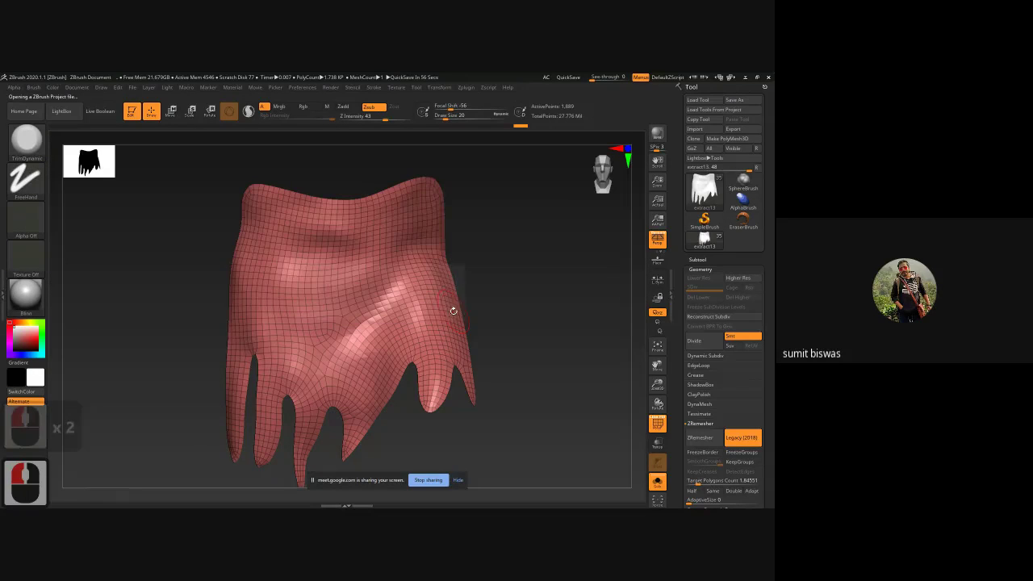
# Step: Convert the remeshed cloth into a separate PolyMesh3D tool, compare its subtool list with the original's, and keep the new tool active
pyautogui.click(724, 138)
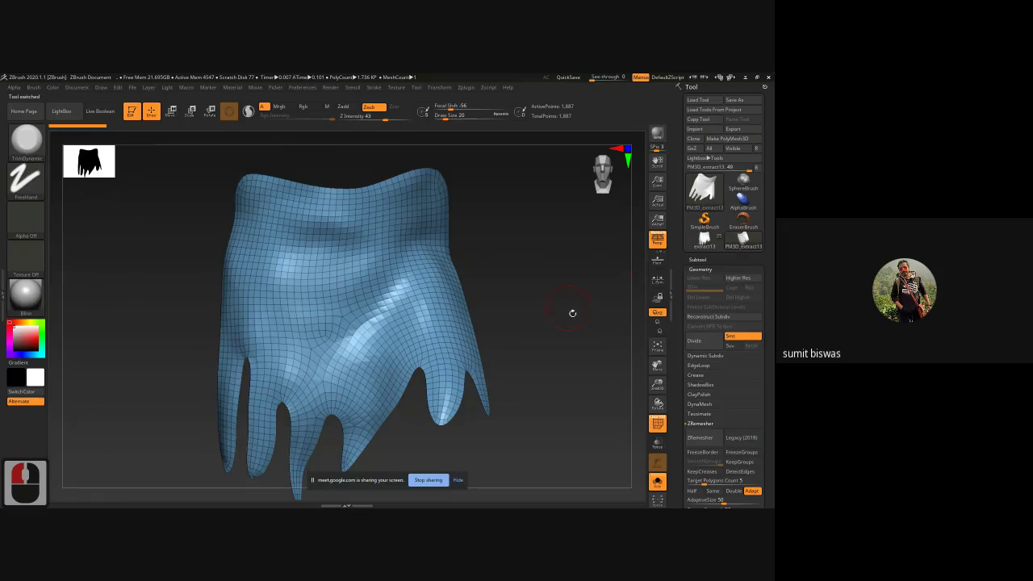
pyautogui.click(698, 259)
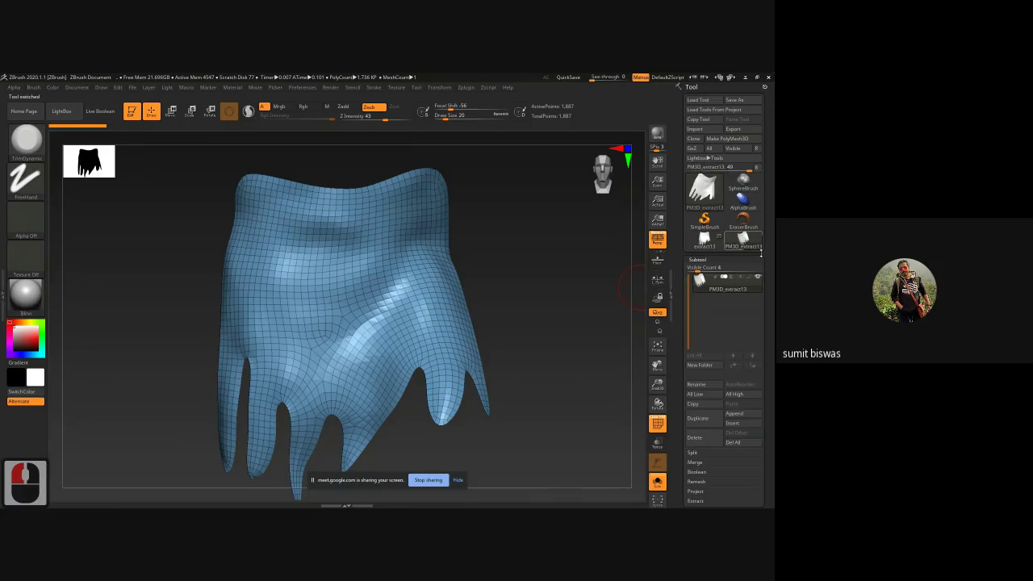
pyautogui.moveTo(699, 242)
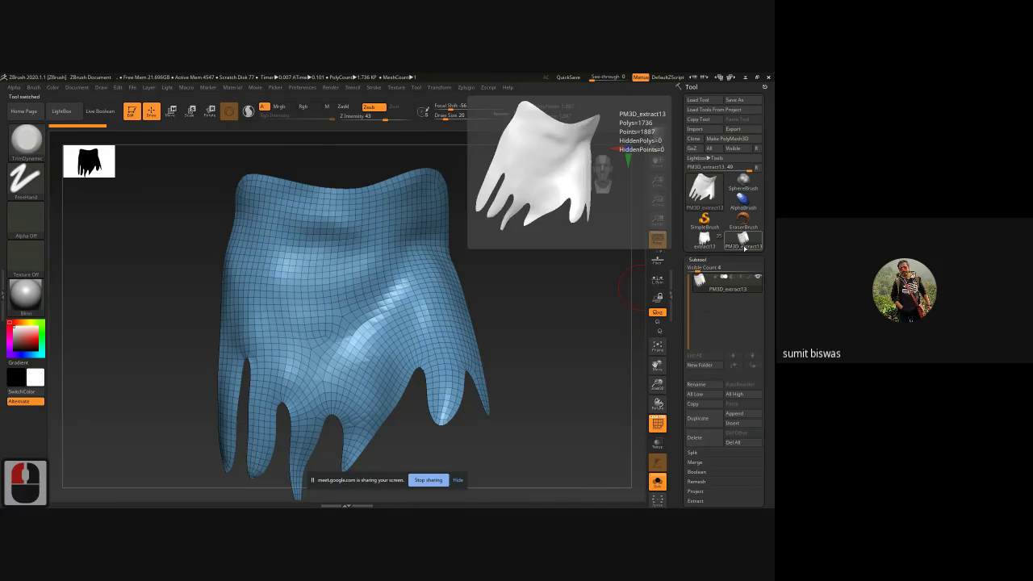
pyautogui.click(704, 240)
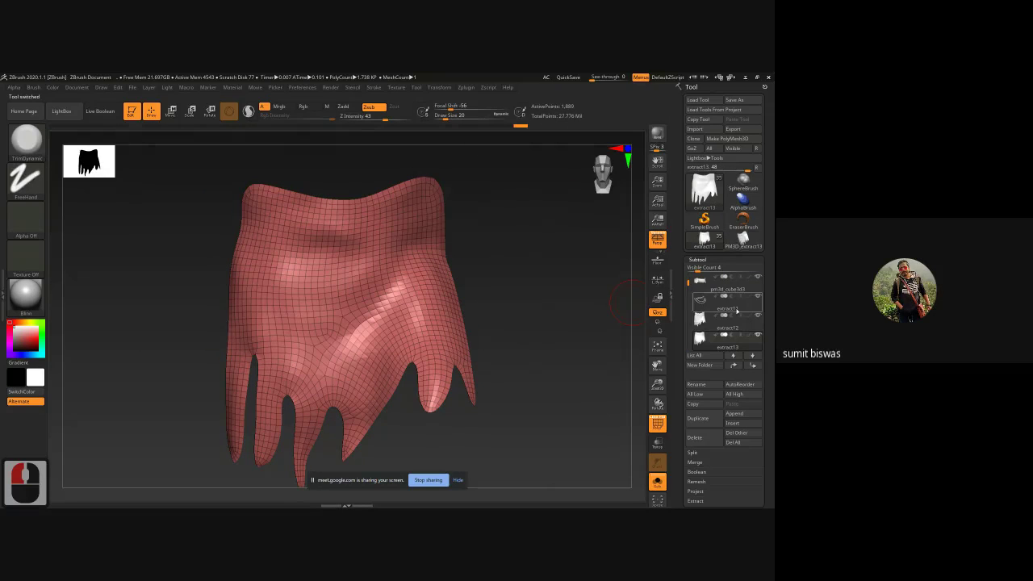
pyautogui.click(742, 239)
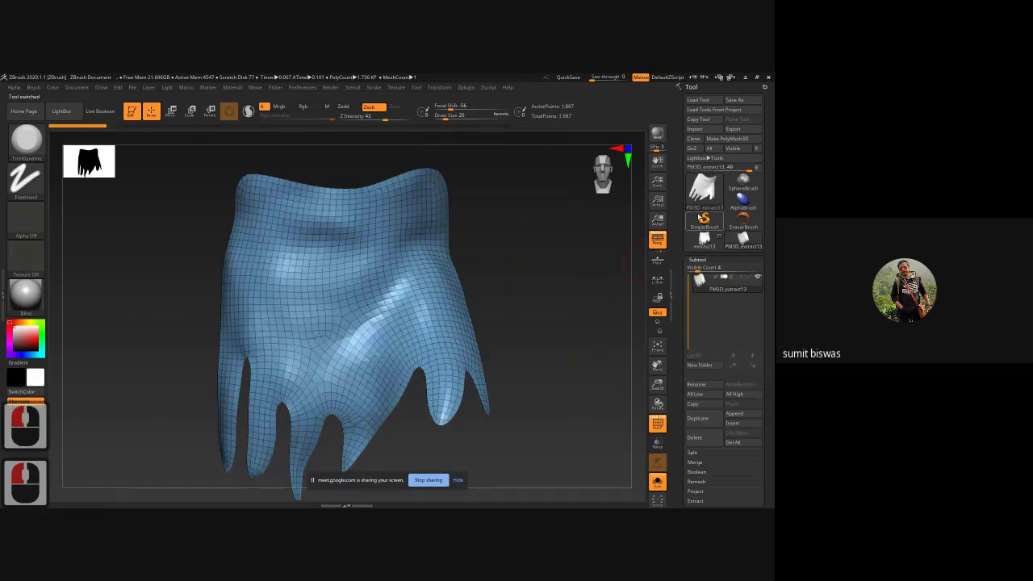
pyautogui.moveTo(551, 302); pyautogui.dragTo(534, 342)
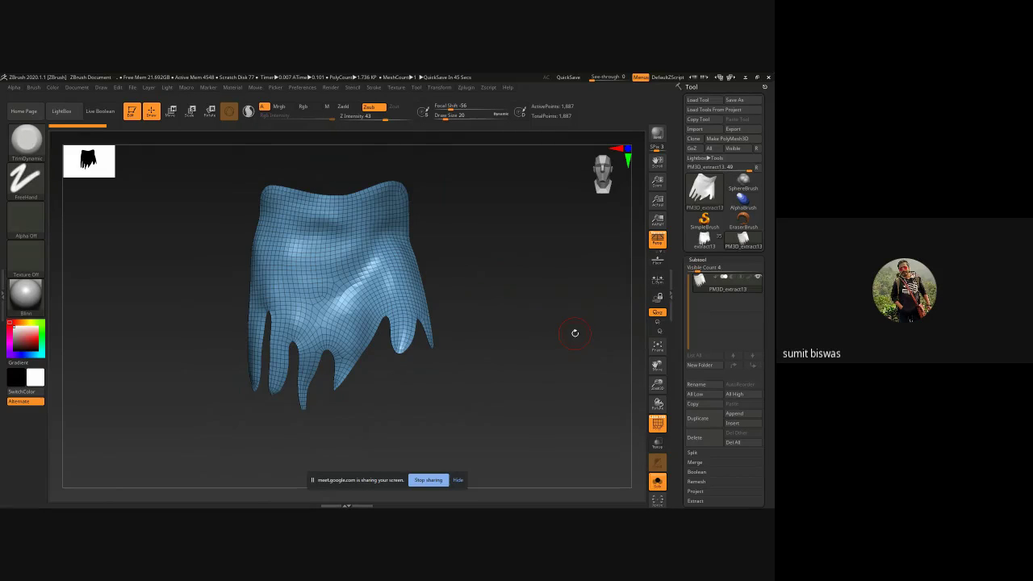
# Step: Append a Ring3D primitive to the new cloth tool, select the ring subtool and turn off Solo mode
pyautogui.moveTo(678, 442); pyautogui.dragTo(677, 406)
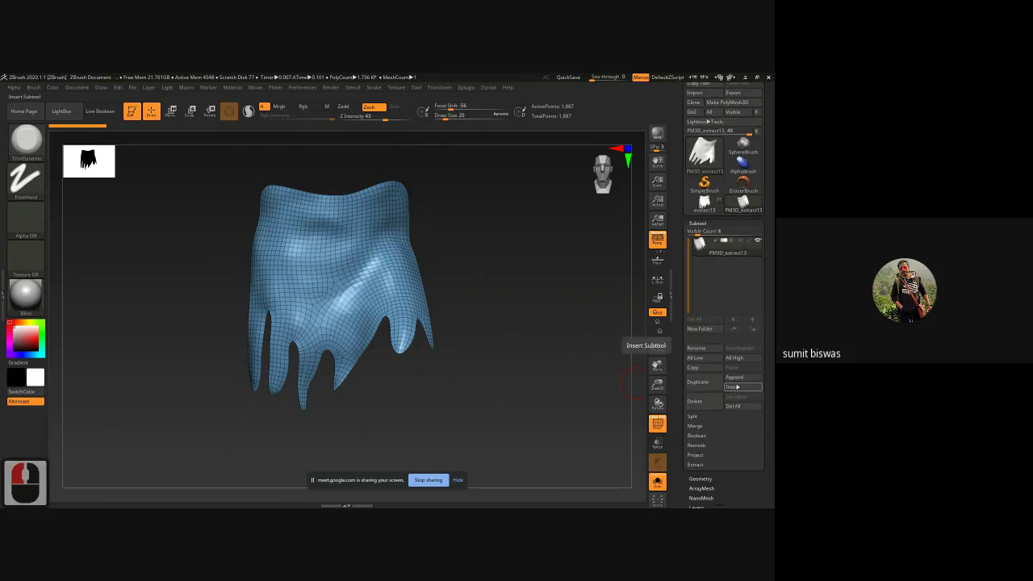
pyautogui.click(745, 378)
pyautogui.click(744, 378)
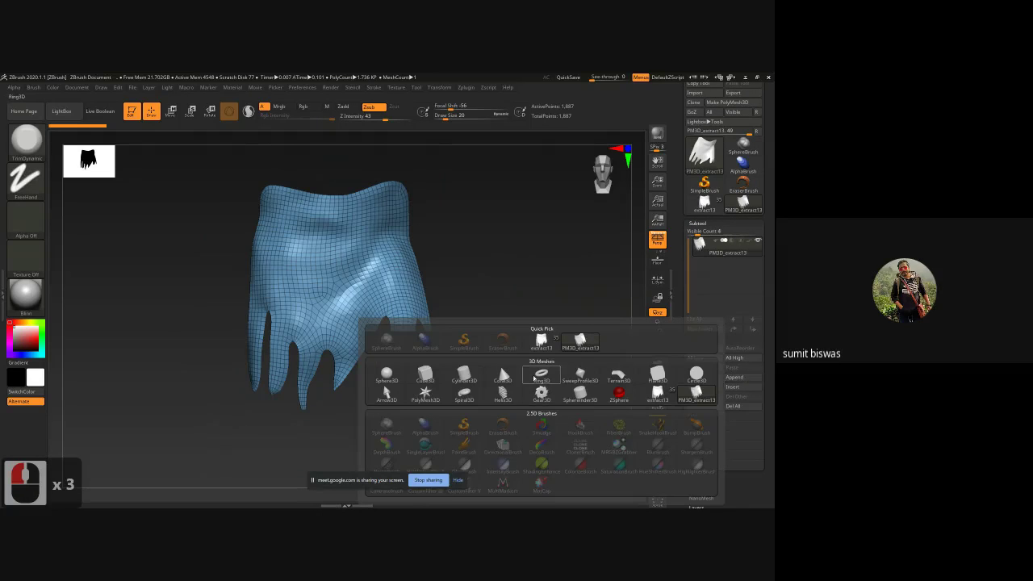
pyautogui.click(533, 375)
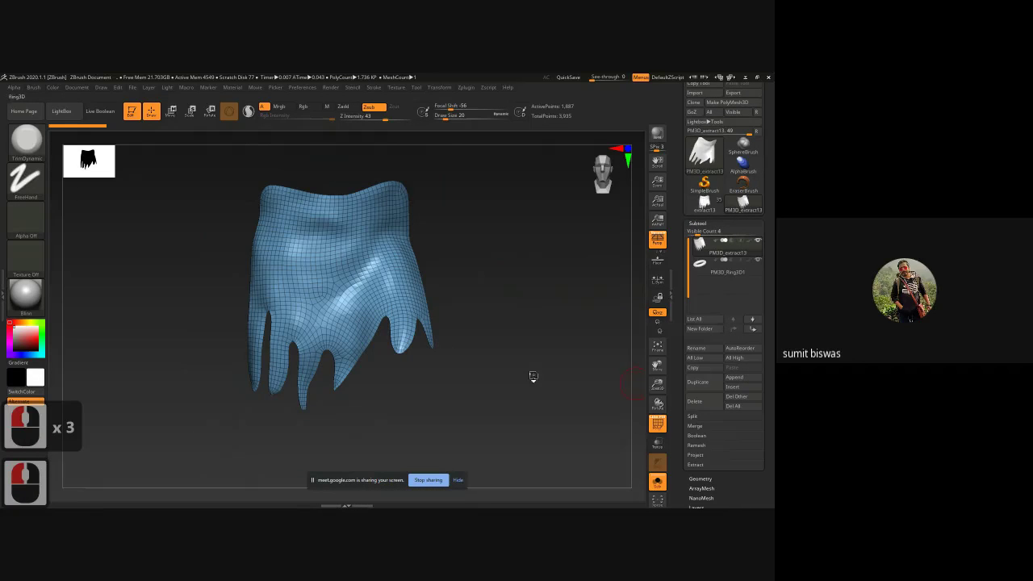
pyautogui.click(726, 269)
pyautogui.click(656, 482)
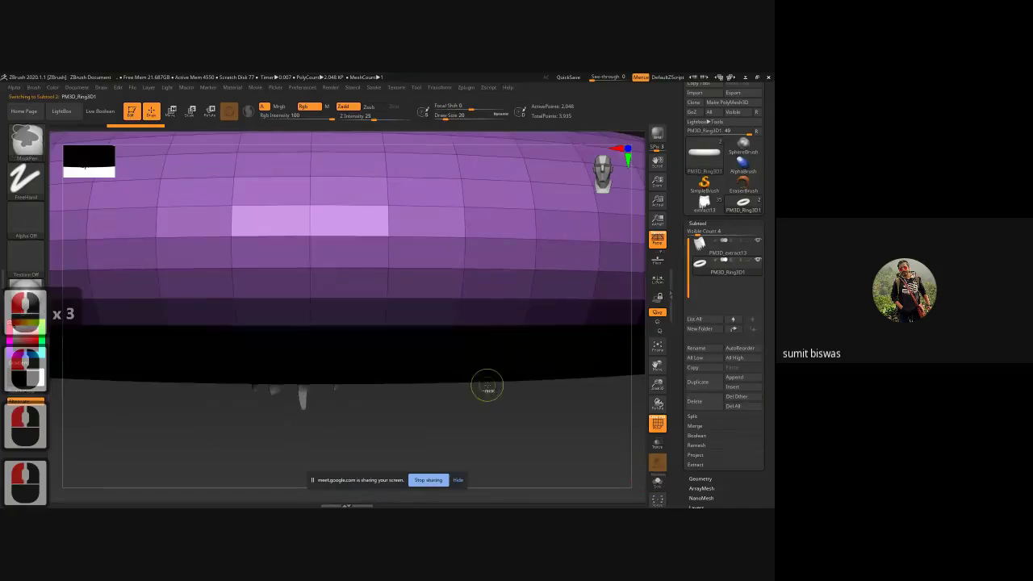
pyautogui.keyDown('alt'); pyautogui.moveTo(392, 339); pyautogui.dragTo(394, 353); pyautogui.keyUp('alt')
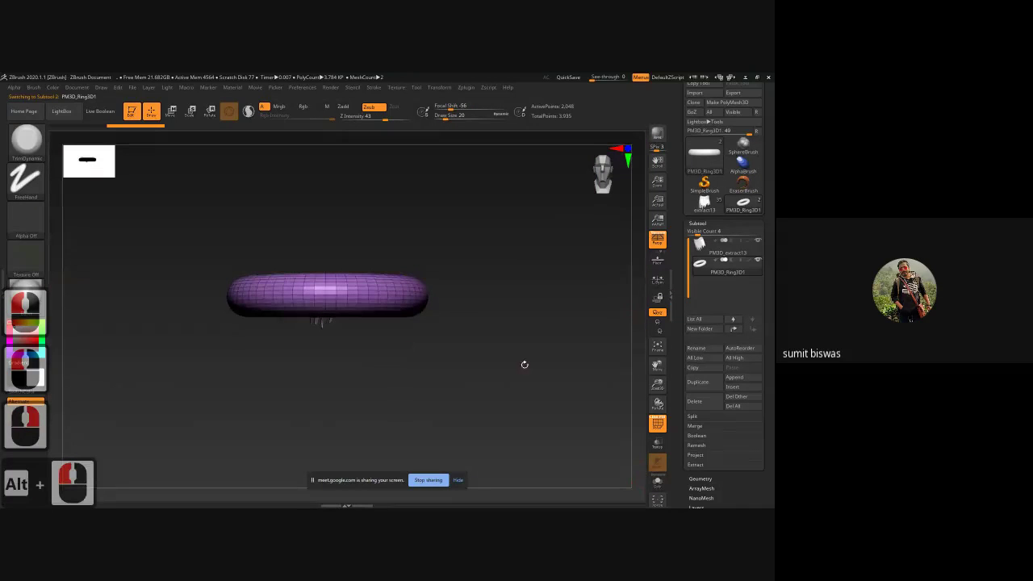
pyautogui.moveTo(483, 337); pyautogui.dragTo(485, 339)
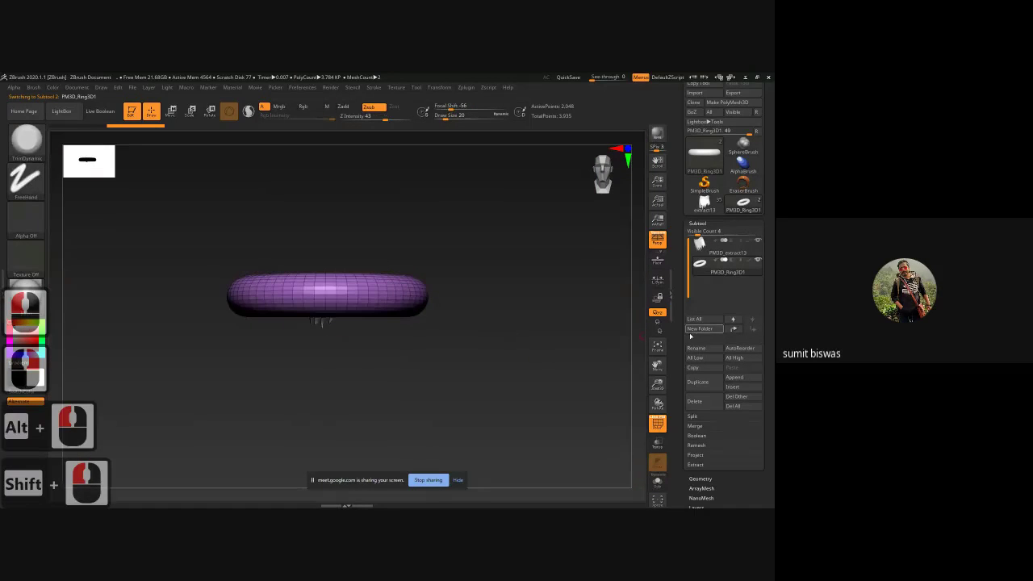
pyautogui.moveTo(684, 344); pyautogui.dragTo(680, 227)
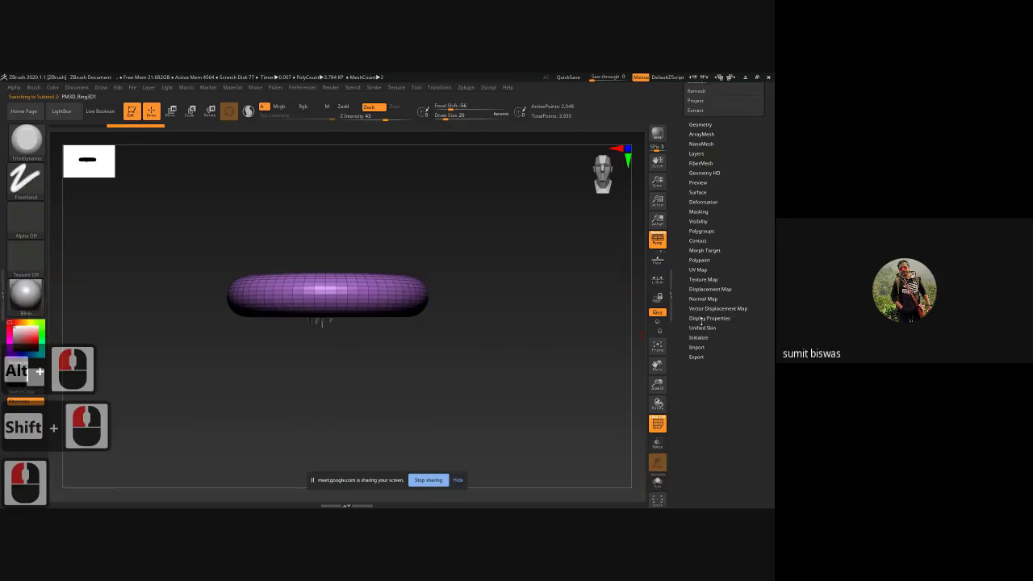
pyautogui.click(704, 338)
pyautogui.moveTo(723, 165); pyautogui.dragTo(714, 273)
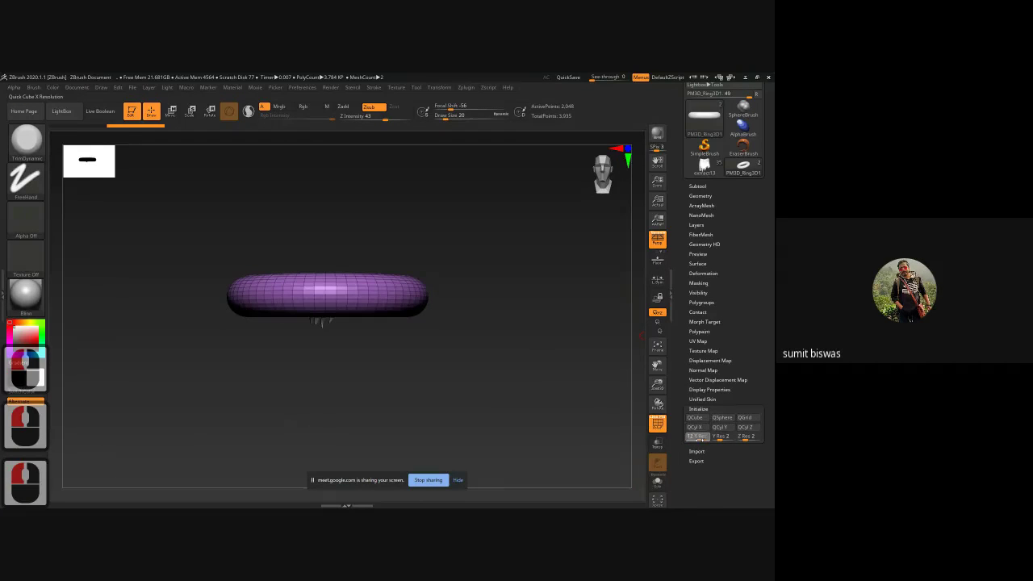
pyautogui.hotkey('ctrl', 'z')
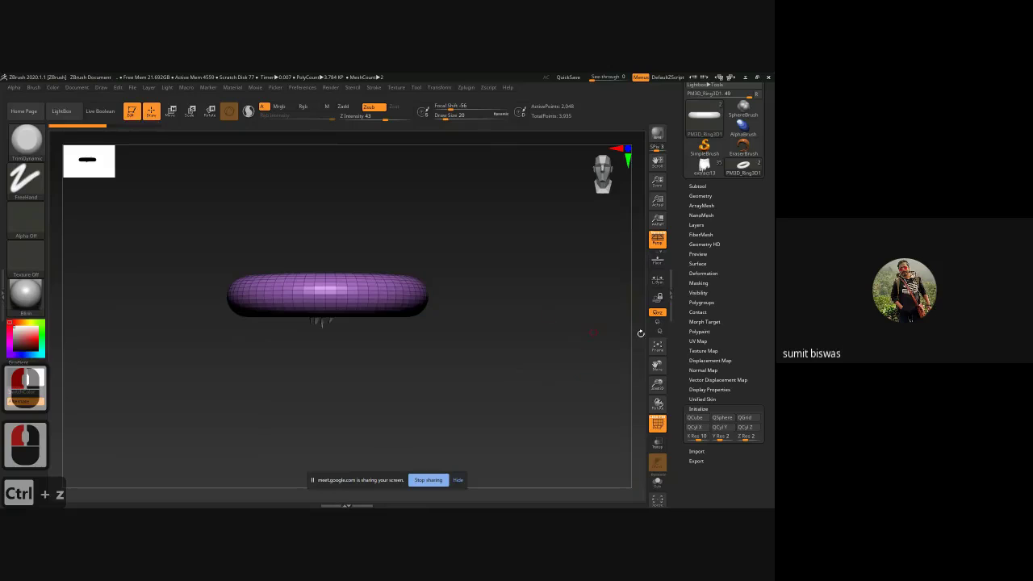
# Step: Scale the ring uniformly down until it is narrower than the cloth
pyautogui.click(697, 185)
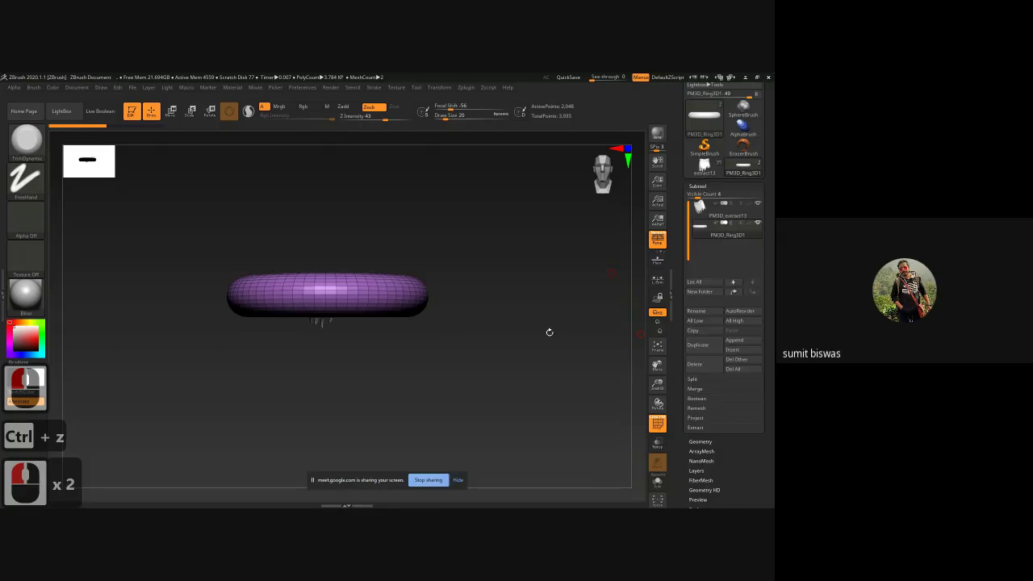
pyautogui.press('r')
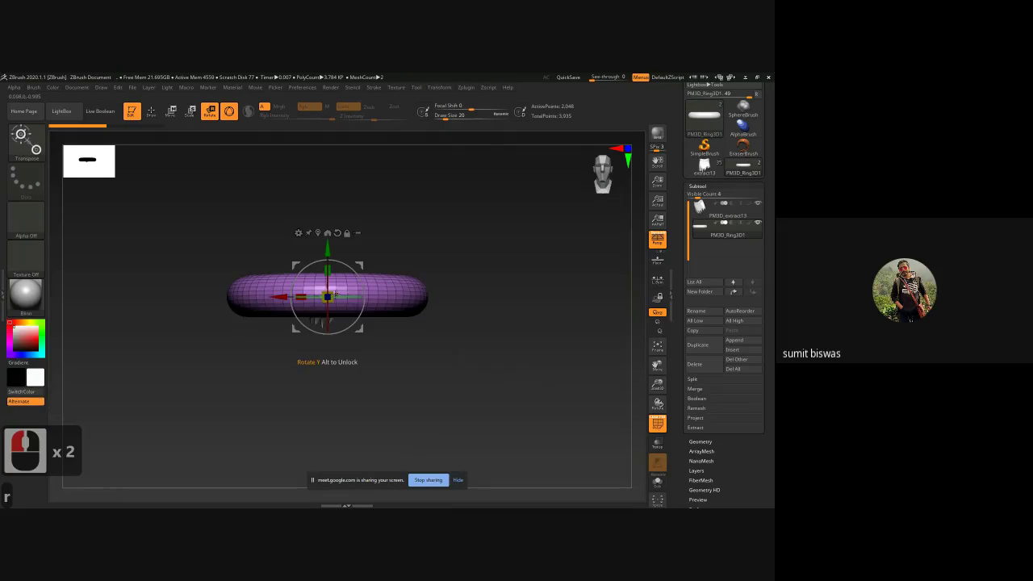
pyautogui.moveTo(328, 296); pyautogui.dragTo(292, 356)
# Step: Delete the PM3D_extract13 cloth subtool so that only the ring is left in the tool
pyautogui.click(732, 213)
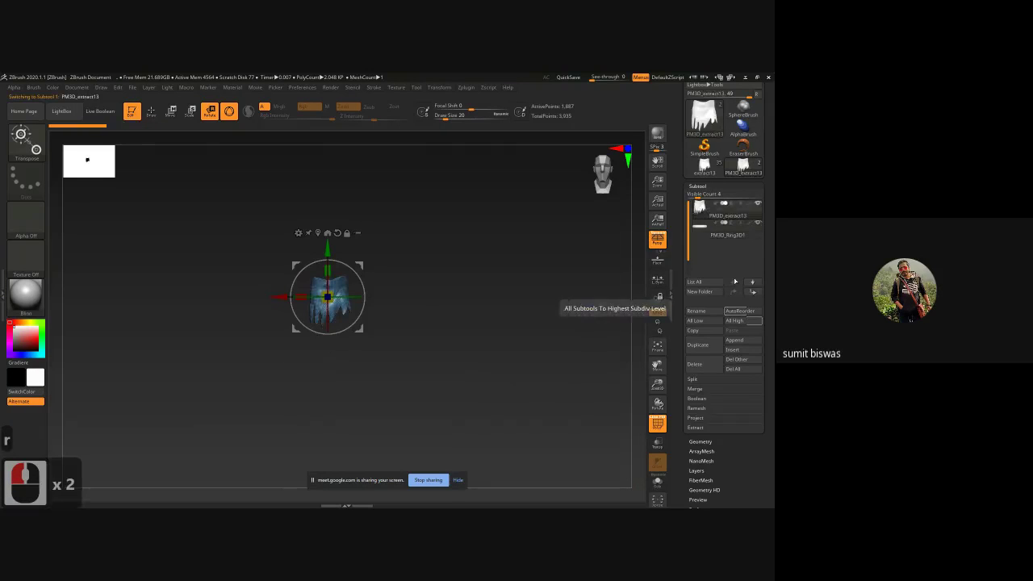
pyautogui.click(693, 364)
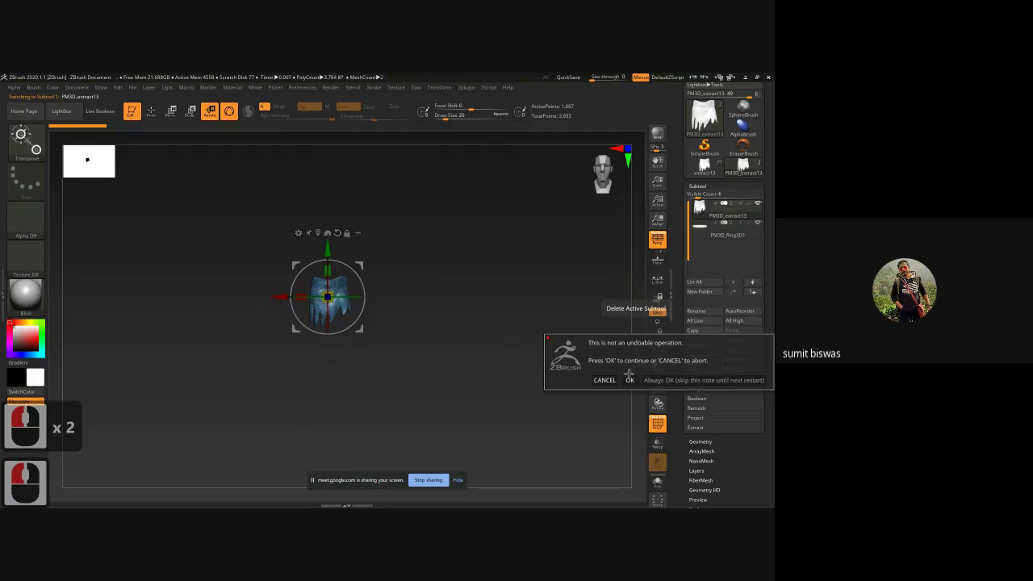
pyautogui.click(656, 380)
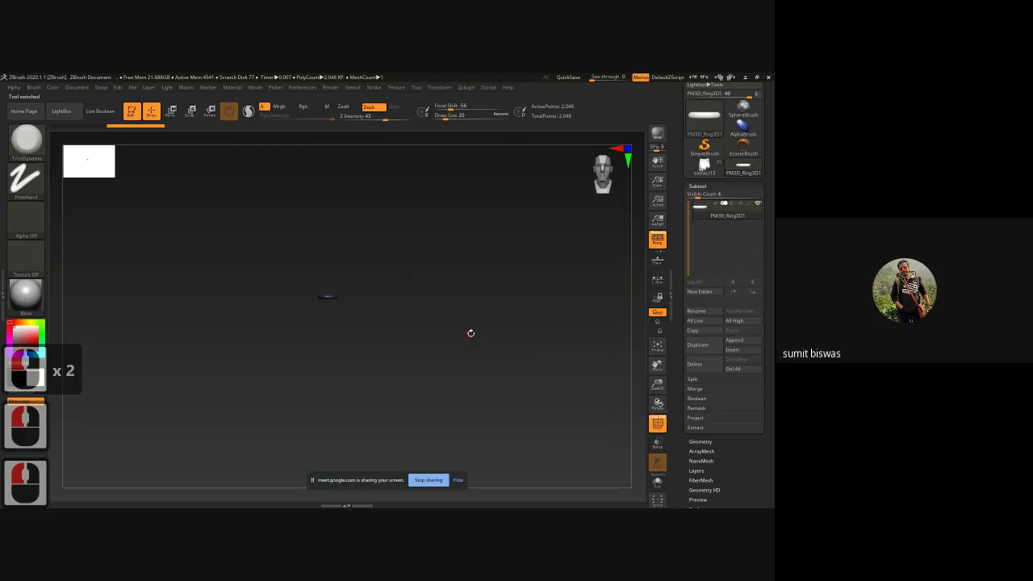
# Step: Turn off the polyframe display and view the ring face-on at close range
pyautogui.keyDown('alt'); pyautogui.moveTo(360, 321); pyautogui.dragTo(457, 373, button='right'); pyautogui.keyUp('alt')
pyautogui.hotkey('shift', 'f')
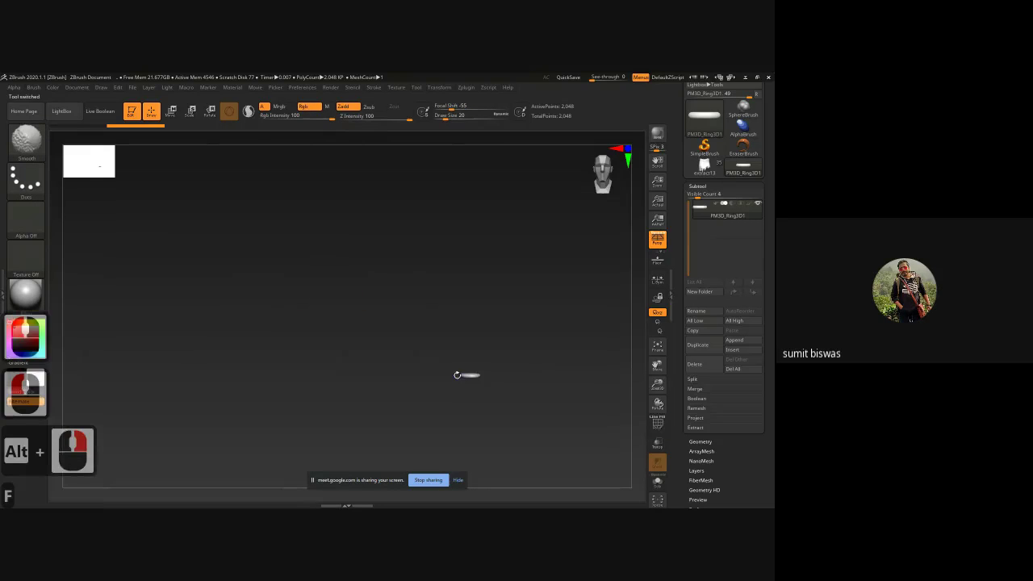
pyautogui.keyDown('alt'); pyautogui.moveTo(434, 360); pyautogui.dragTo(265, 280); pyautogui.keyUp('alt')
pyautogui.keyDown('ctrl'); pyautogui.moveTo(337, 323); pyautogui.dragTo(476, 376, button='right'); pyautogui.keyUp('ctrl')
pyautogui.keyDown('shift'); pyautogui.moveTo(429, 271); pyautogui.dragTo(424, 350); pyautogui.keyUp('shift')
pyautogui.keyDown('alt'); pyautogui.moveTo(393, 327); pyautogui.dragTo(468, 353); pyautogui.keyUp('alt')
pyautogui.keyDown('ctrl'); pyautogui.moveTo(383, 320); pyautogui.dragTo(479, 364, button='right'); pyautogui.keyUp('ctrl')
# Step: Scale the ring uniformly down to about a third of its size
pyautogui.press('r')
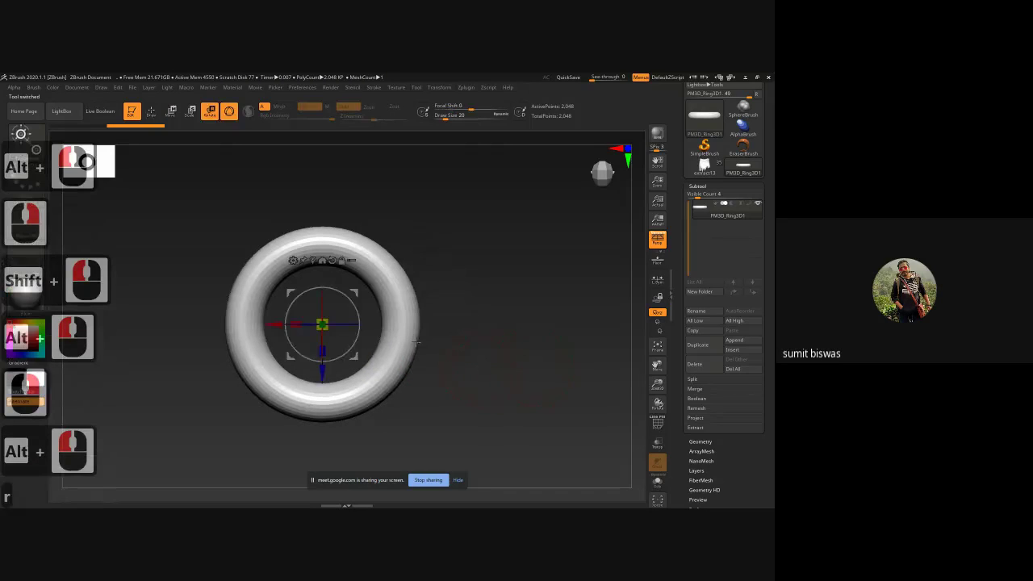
pyautogui.moveTo(325, 322); pyautogui.dragTo(287, 342)
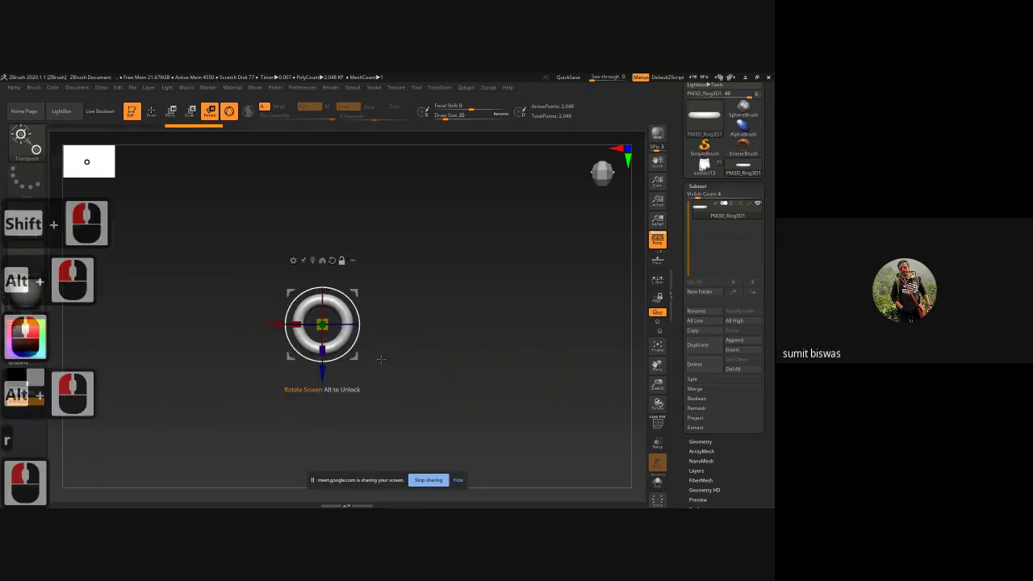
pyautogui.keyDown('alt'); pyautogui.moveTo(421, 353); pyautogui.dragTo(452, 353); pyautogui.keyUp('alt')
pyautogui.keyDown('alt'); pyautogui.moveTo(433, 331); pyautogui.dragTo(462, 400, button='right'); pyautogui.keyUp('alt')
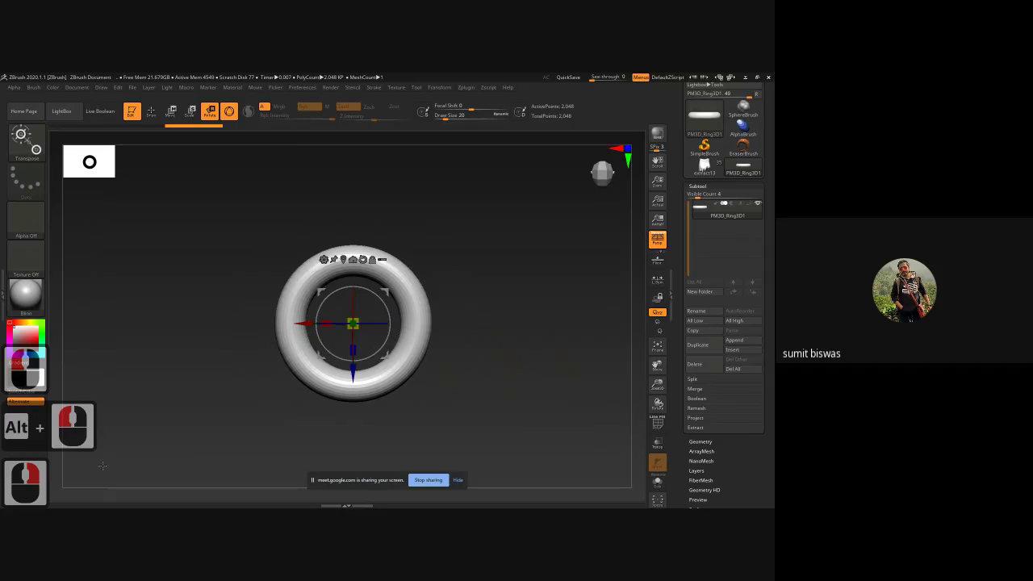
# Step: Look at the chain link armor reference images in the browser and return to ZBrush
pyautogui.hotkey('alt', 'Tab')
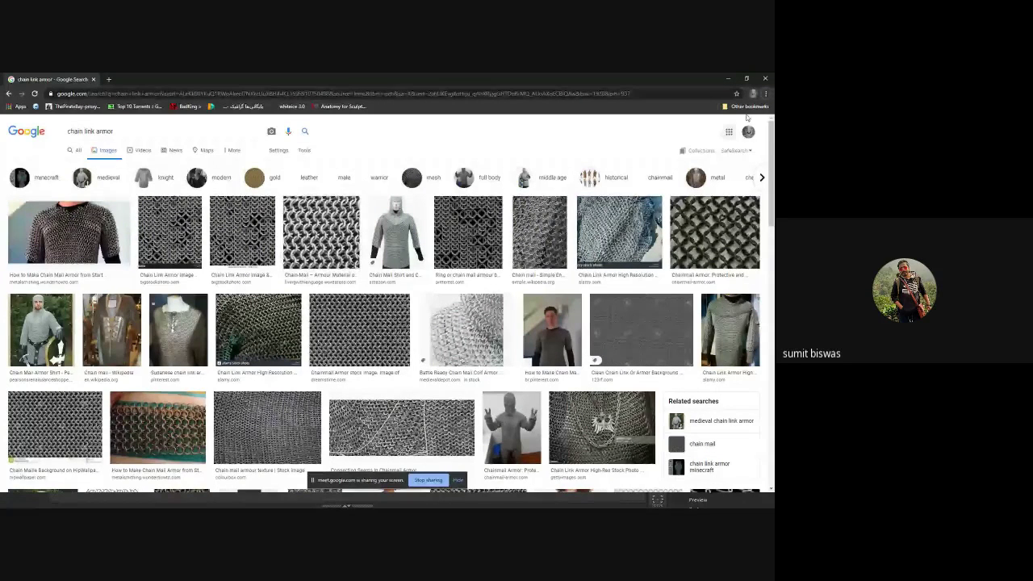
pyautogui.click(727, 79)
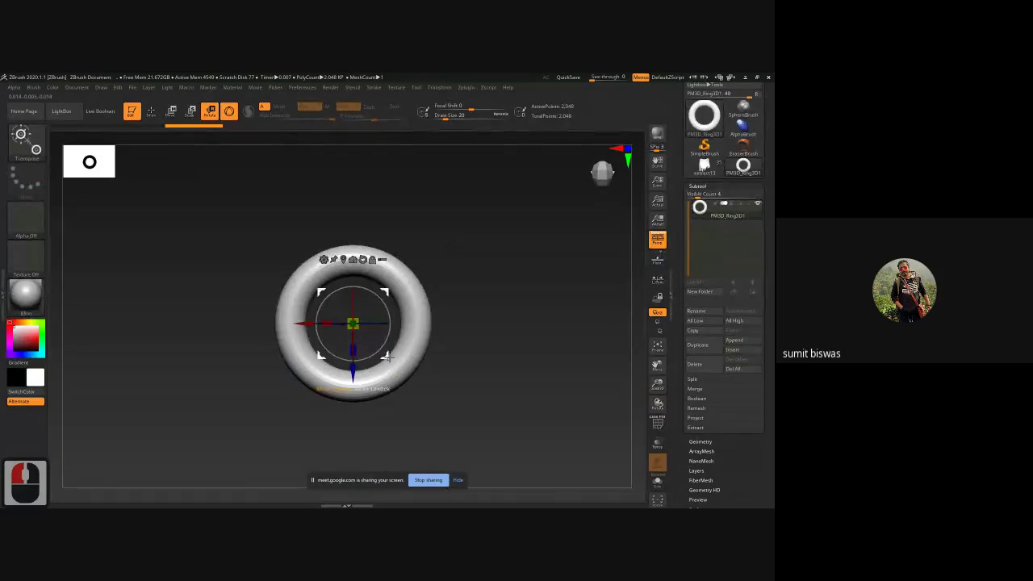
# Step: Try duplicating the ring sideways and turning the original slightly, and undo both attempts
pyautogui.keyDown('ctrl'); pyautogui.moveTo(387, 357); pyautogui.dragTo(315, 356); pyautogui.keyUp('ctrl')
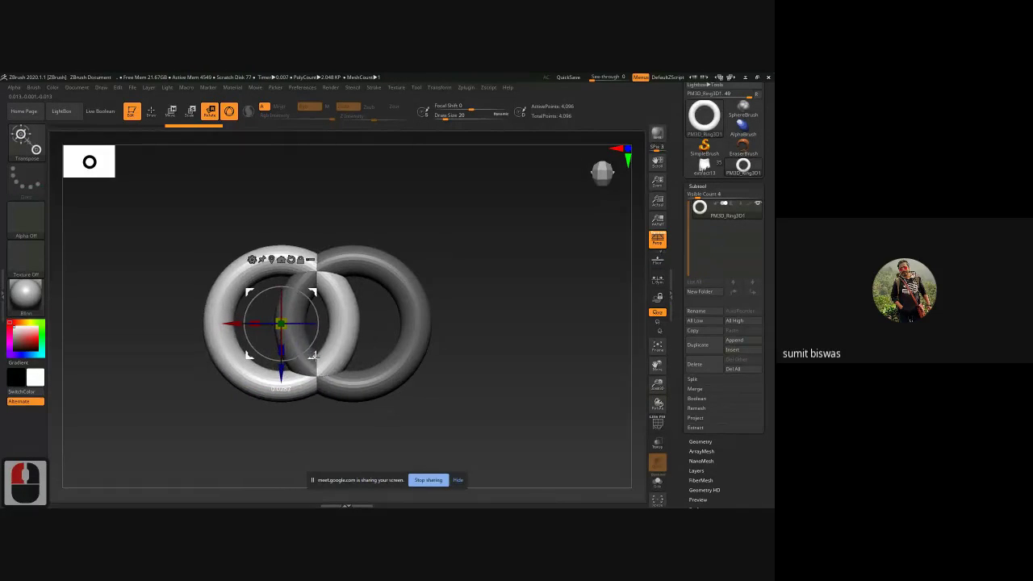
pyautogui.hotkey('ctrl', 'z')
pyautogui.press('w')
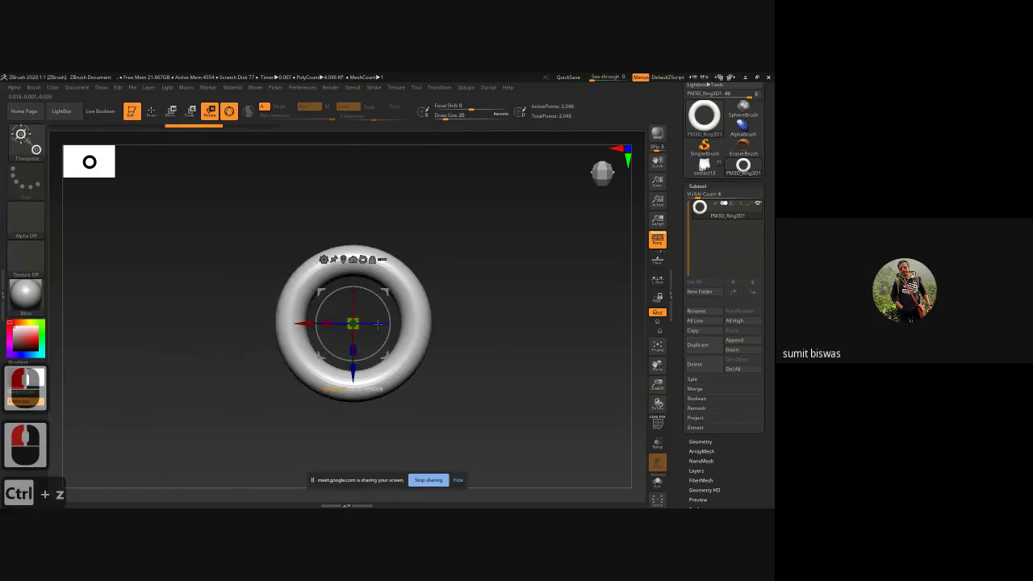
pyautogui.moveTo(368, 323); pyautogui.dragTo(390, 329)
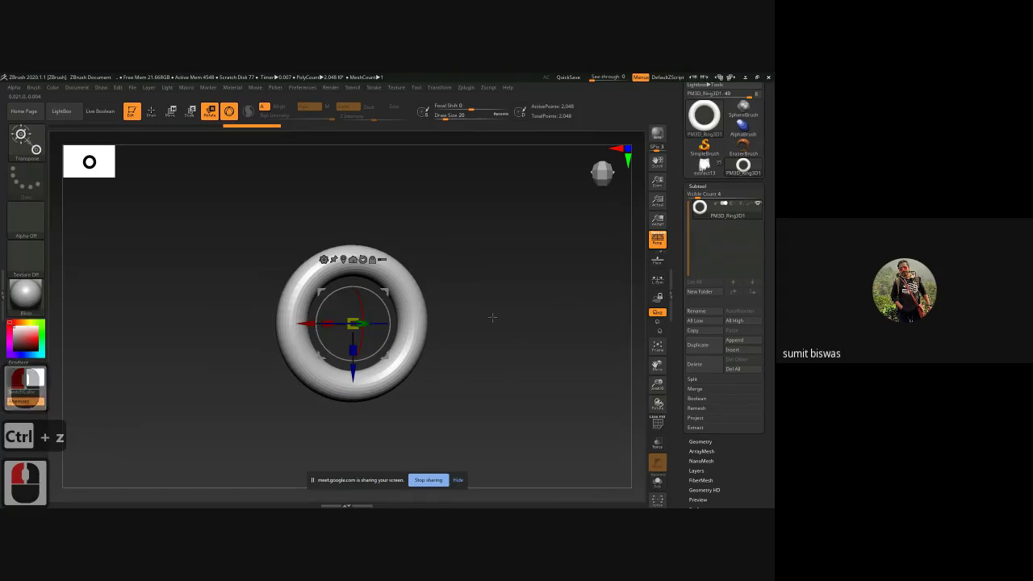
pyautogui.moveTo(362, 334)
pyautogui.keyDown('shift'); pyautogui.mouseDown()
pyautogui.moveTo(338, 321)
pyautogui.moveTo(352, 338)
pyautogui.moveTo(353, 327)
pyautogui.moveTo(352, 351)
pyautogui.mouseUp(); pyautogui.keyUp('shift')
pyautogui.hotkey('ctrl', 'z')
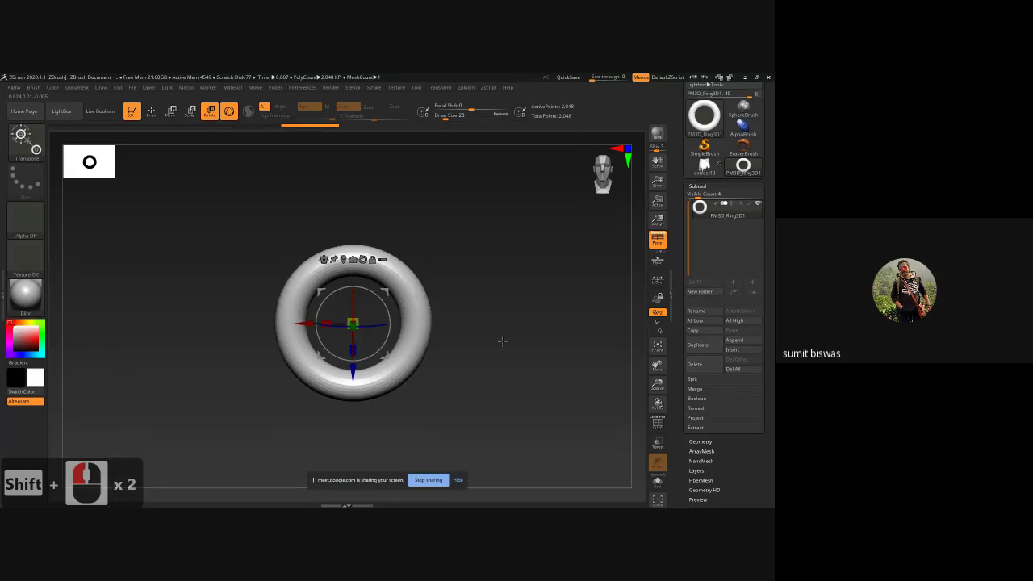
pyautogui.keyDown('shift'); pyautogui.moveTo(501, 341); pyautogui.dragTo(461, 343); pyautogui.keyUp('shift')
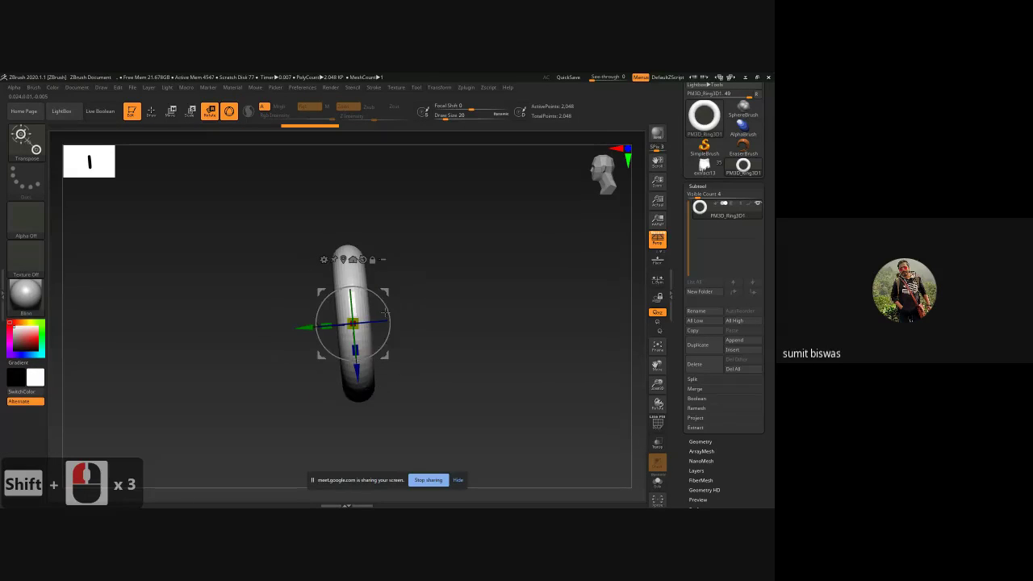
pyautogui.keyDown('shift'); pyautogui.moveTo(389, 310); pyautogui.dragTo(478, 356); pyautogui.keyUp('shift')
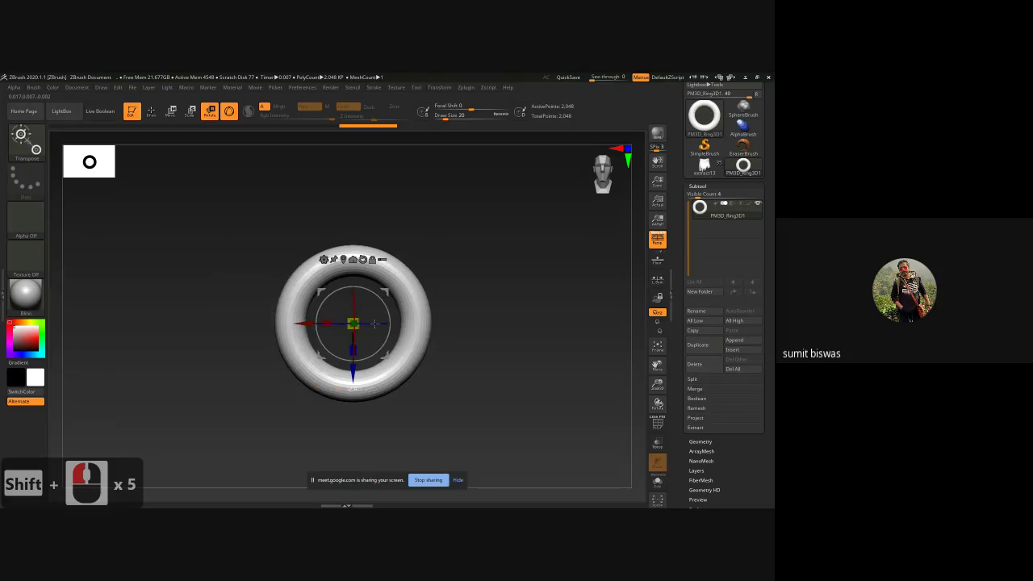
# Step: Turn the ring slightly about its vertical axis and duplicate it sideways so that the copy overlaps the masked original
pyautogui.moveTo(372, 324); pyautogui.dragTo(388, 325)
pyautogui.moveTo(457, 356); pyautogui.dragTo(458, 402)
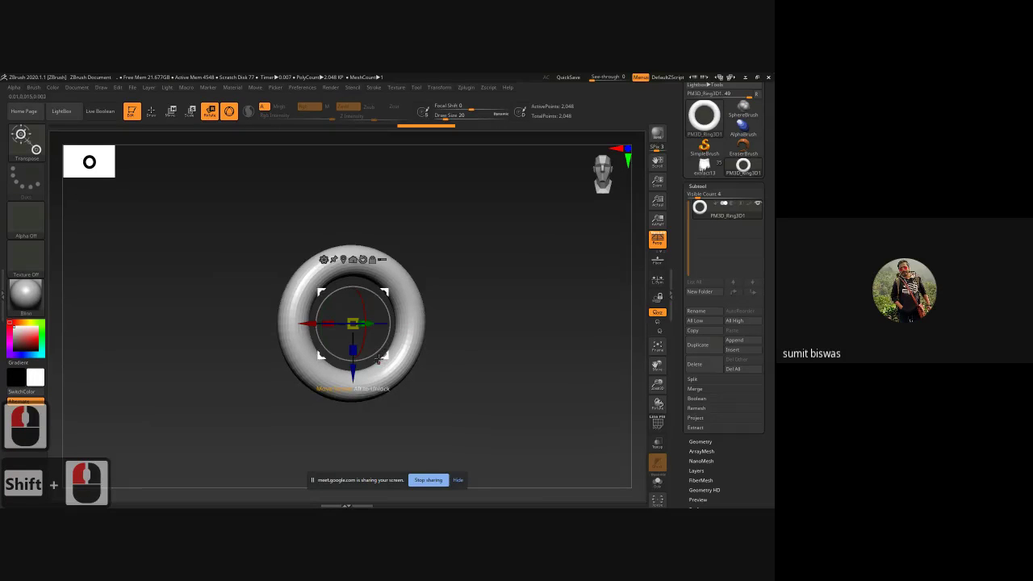
pyautogui.keyDown('ctrl'); pyautogui.moveTo(386, 357); pyautogui.dragTo(327, 357); pyautogui.keyUp('ctrl')
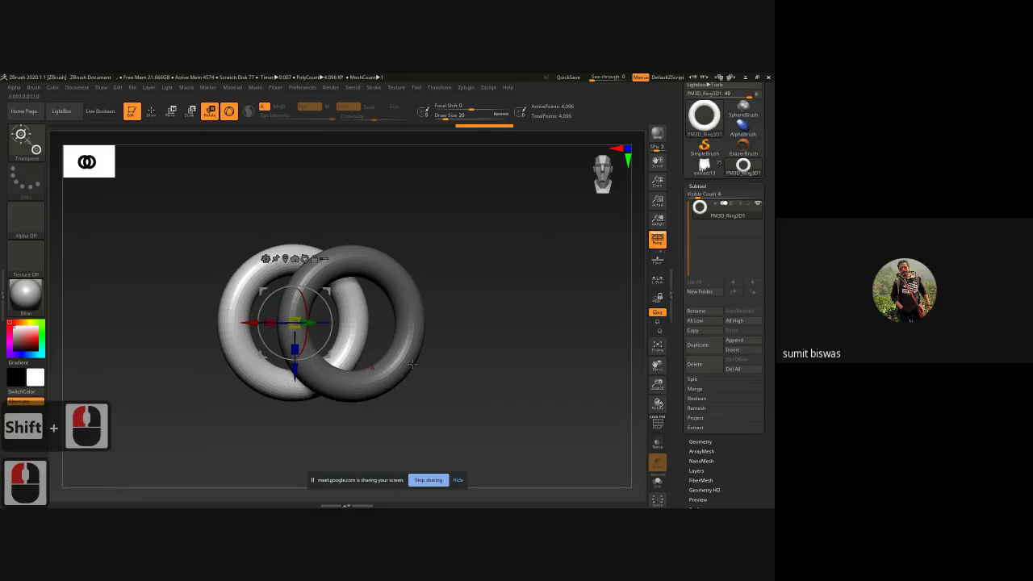
# Step: Try to move the copied ring slightly along the gizmo's Y axis and undo the move
pyautogui.moveTo(482, 326); pyautogui.dragTo(431, 382)
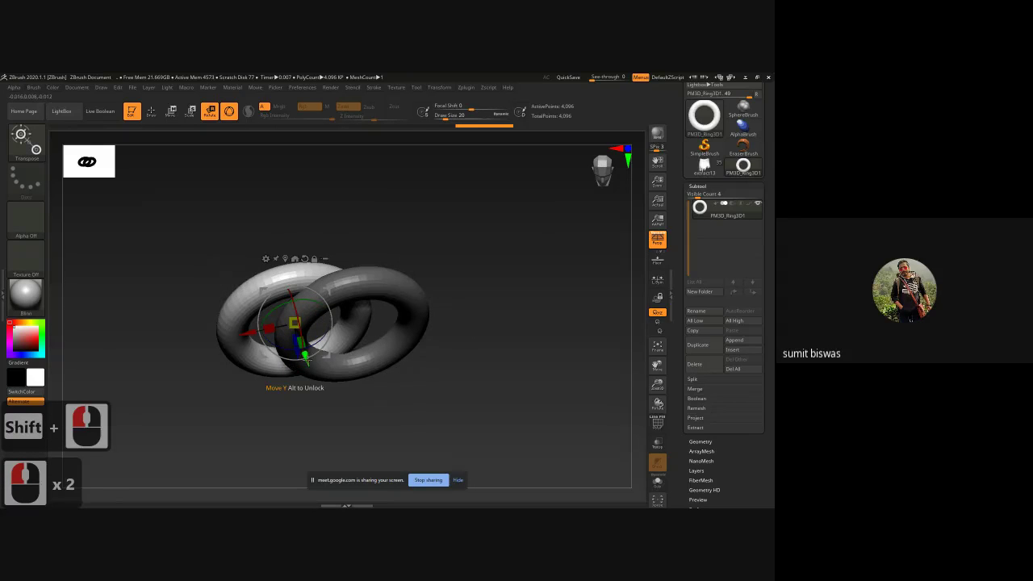
pyautogui.moveTo(305, 361); pyautogui.dragTo(304, 365)
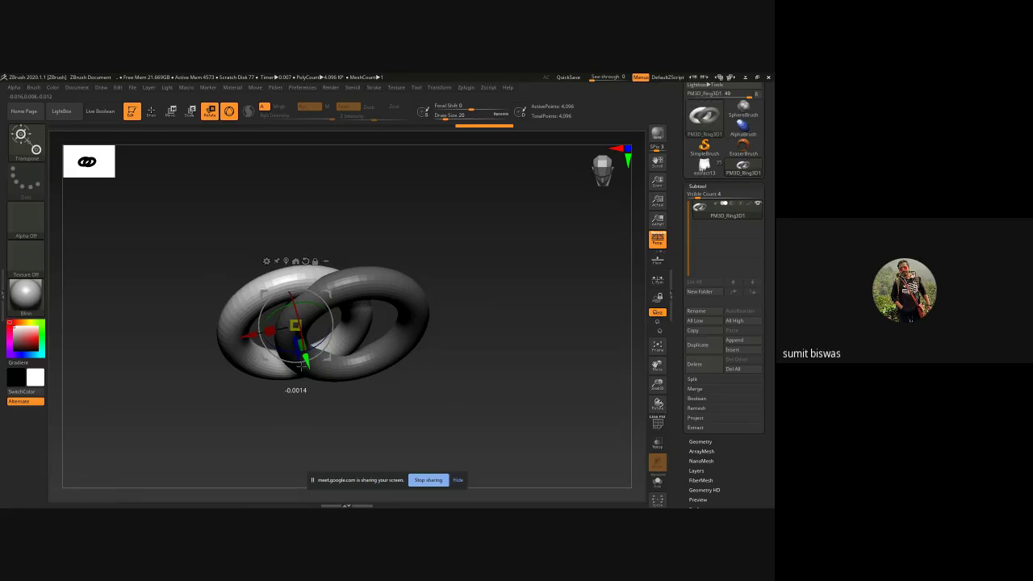
pyautogui.hotkey('ctrl', 'z')
pyautogui.hotkey('ctrl', 'z')
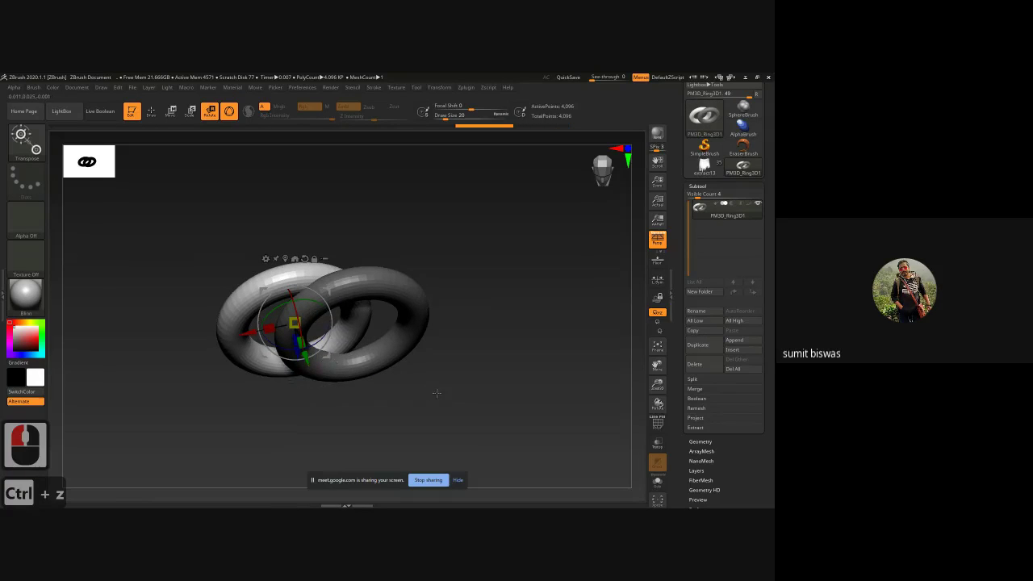
pyautogui.keyDown('shift'); pyautogui.moveTo(436, 393); pyautogui.dragTo(463, 356); pyautogui.keyUp('shift')
pyautogui.keyDown('alt'); pyautogui.click(361, 310); pyautogui.keyUp('alt')
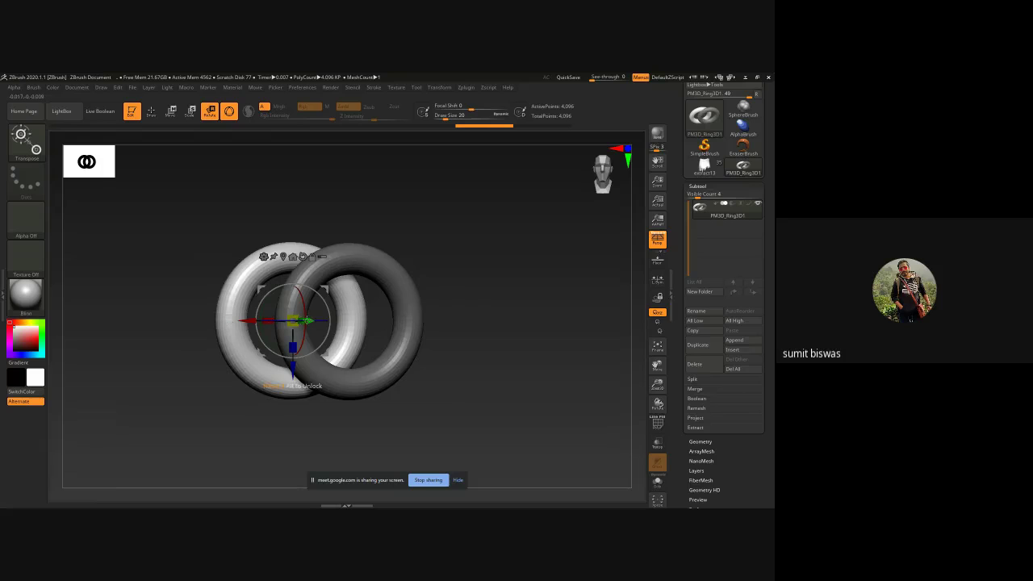
pyautogui.keyDown('alt'); pyautogui.click(327, 356); pyautogui.keyUp('alt')
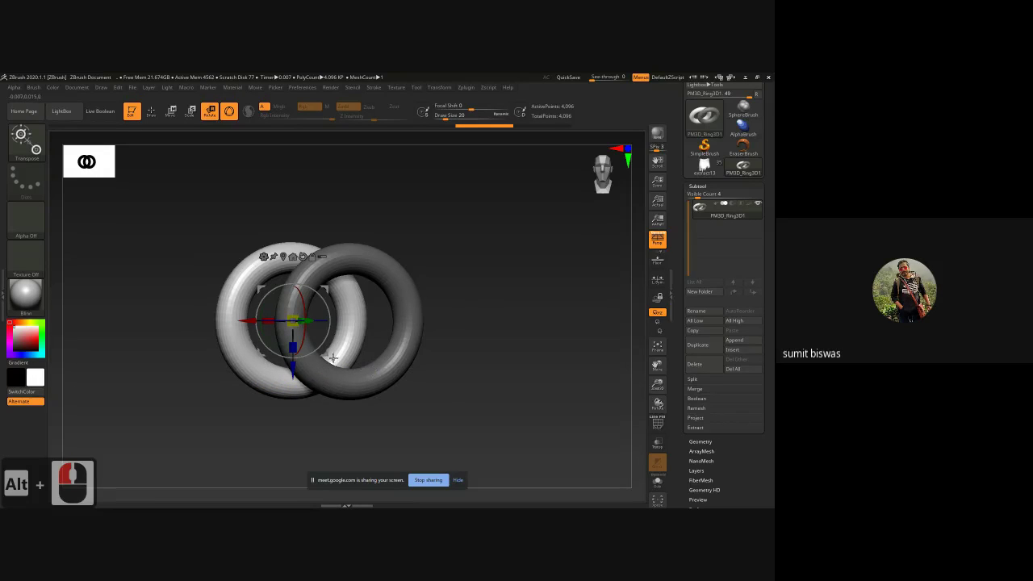
# Step: Try extending the pair with a third ring beside it and two oppositely turned rings above, and undo these copies
pyautogui.keyDown('ctrl'); pyautogui.moveTo(332, 357); pyautogui.dragTo(468, 355); pyautogui.keyUp('ctrl')
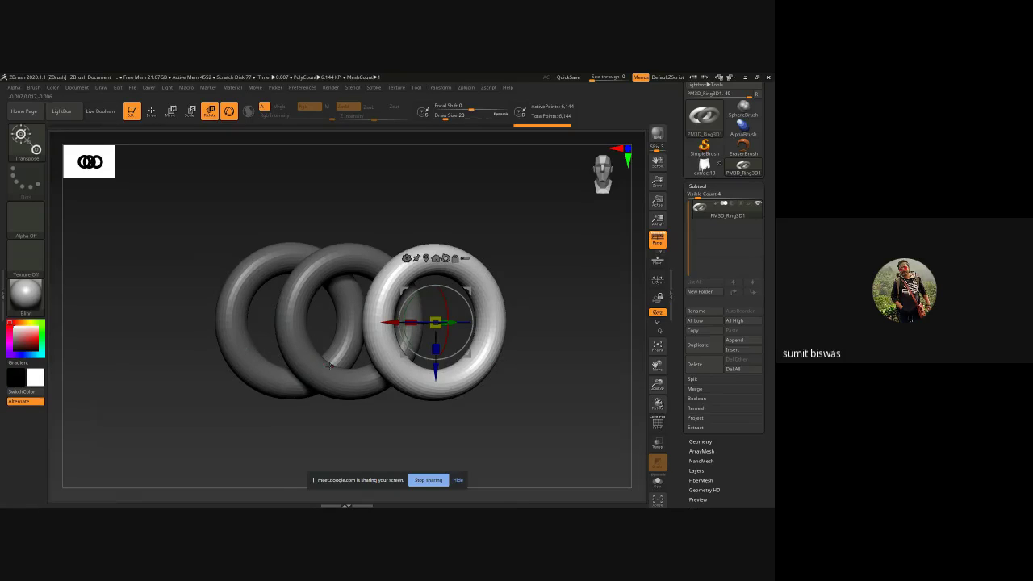
pyautogui.click(474, 365)
pyautogui.moveTo(468, 356); pyautogui.dragTo(429, 276)
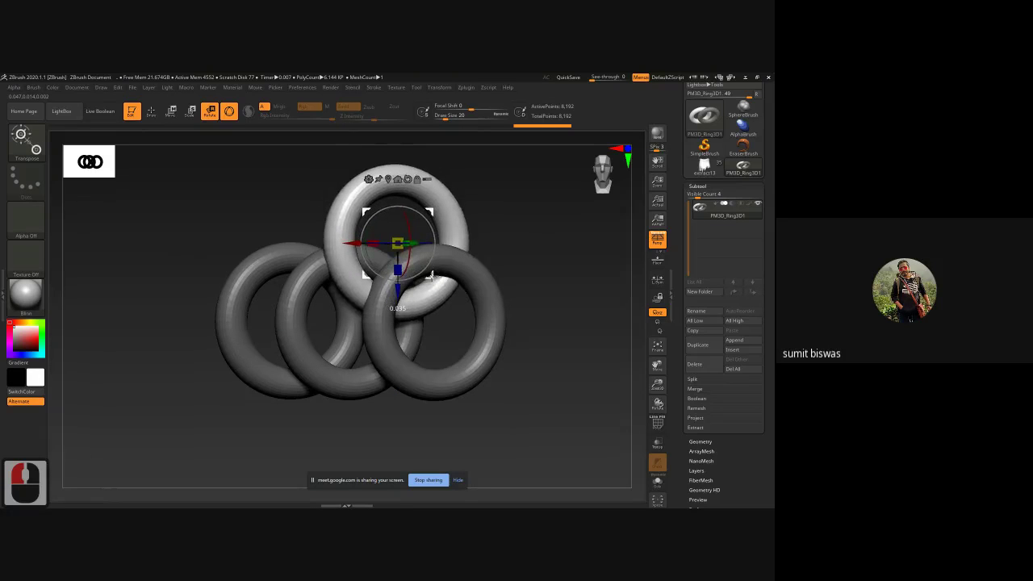
pyautogui.moveTo(391, 242); pyautogui.dragTo(368, 247)
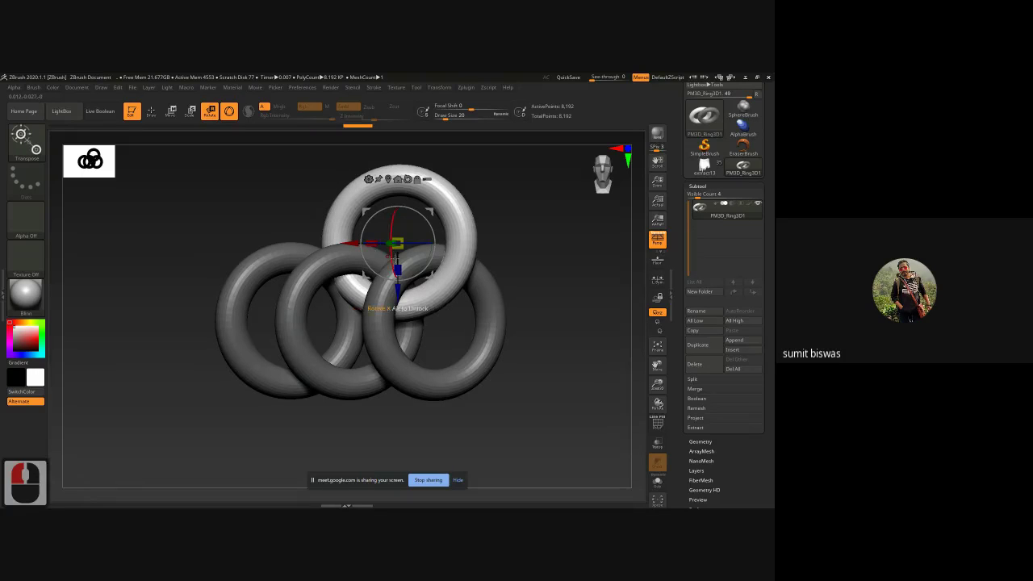
pyautogui.keyDown('ctrl'); pyautogui.moveTo(432, 275); pyautogui.dragTo(335, 277); pyautogui.keyUp('ctrl')
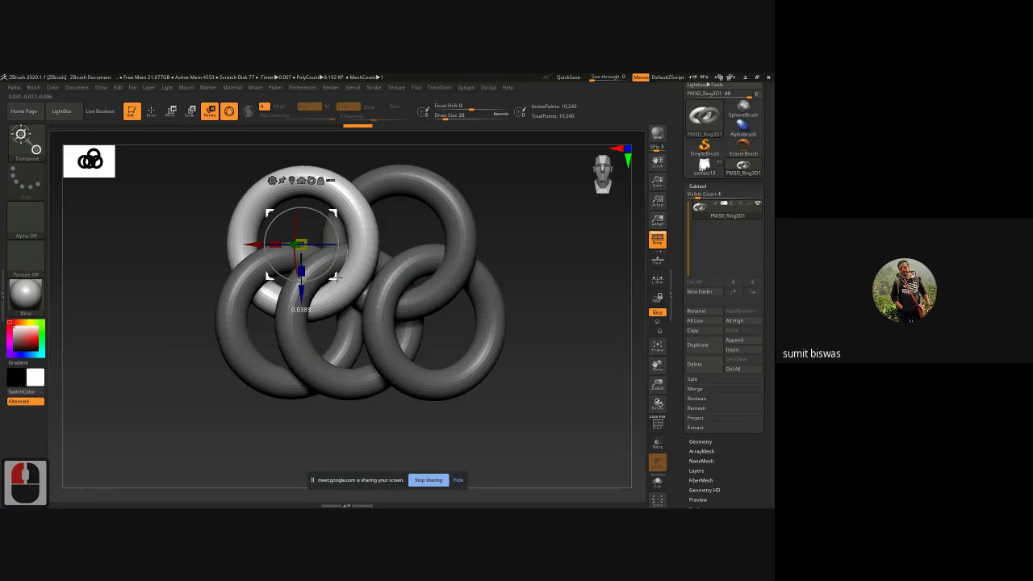
pyautogui.keyDown('ctrl'); pyautogui.moveTo(336, 277); pyautogui.dragTo(336, 277); pyautogui.keyUp('ctrl')
pyautogui.hotkey('ctrl', 'z')
pyautogui.hotkey('ctrl', 'z')
pyautogui.hotkey('ctrl', 'z')
pyautogui.hotkey('ctrl', 'z')
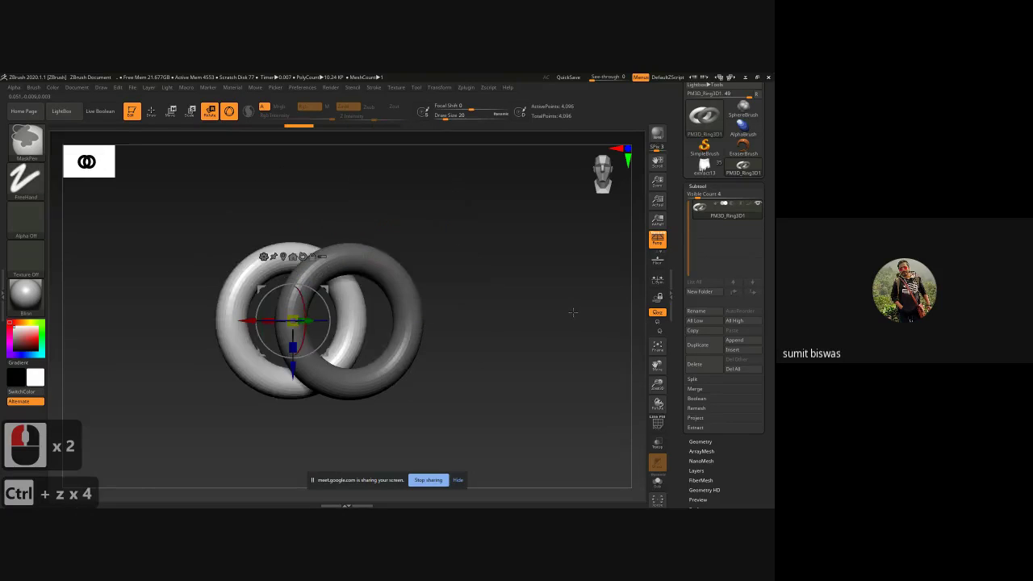
# Step: Reset the gizmo's orientation and move the unmasked ring along X to the other side of the masked ring, still overlapping it
pyautogui.press('alt')
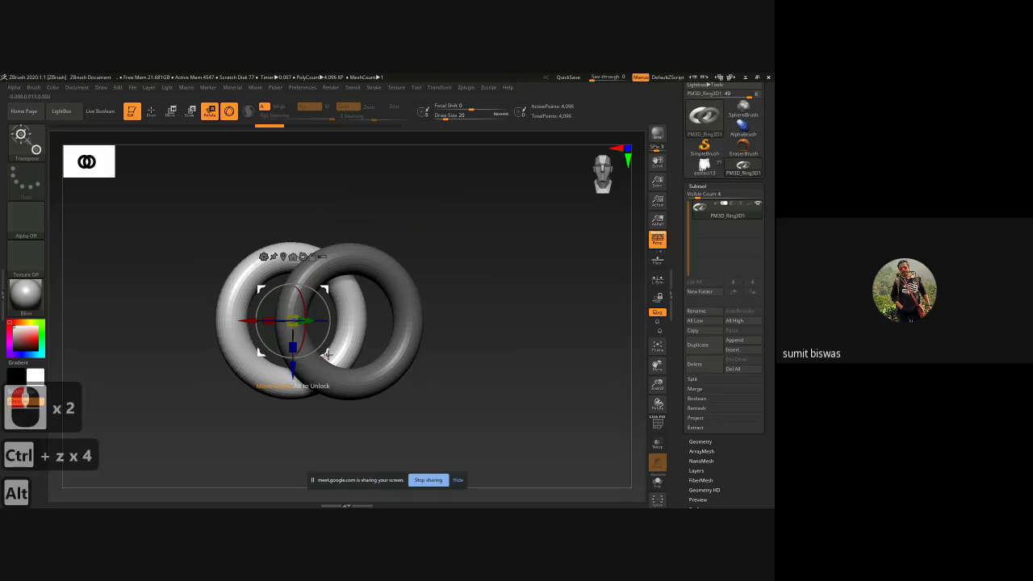
pyautogui.moveTo(326, 353)
pyautogui.mouseDown()
pyautogui.moveTo(300, 352)
pyautogui.moveTo(325, 353)
pyautogui.mouseUp()
pyautogui.keyDown('shift'); pyautogui.click(322, 353); pyautogui.keyUp('shift')
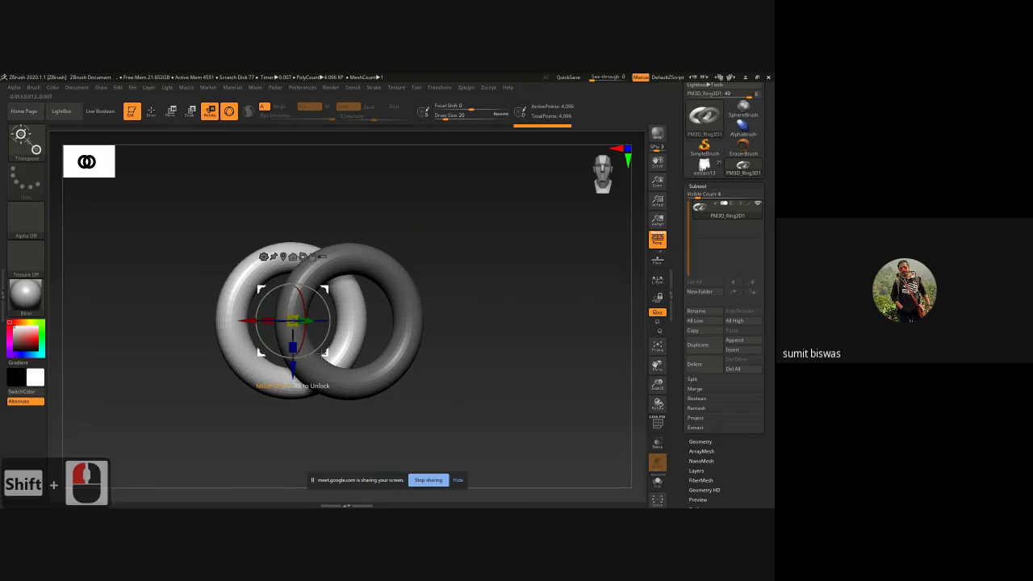
pyautogui.keyDown('alt'); pyautogui.click(305, 258); pyautogui.keyUp('alt')
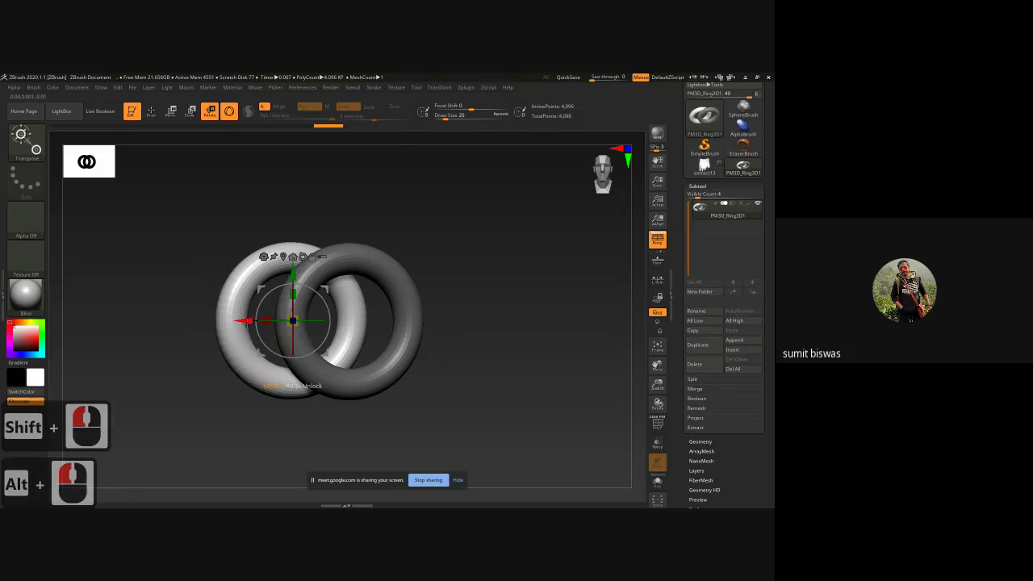
pyautogui.moveTo(245, 320); pyautogui.dragTo(227, 319)
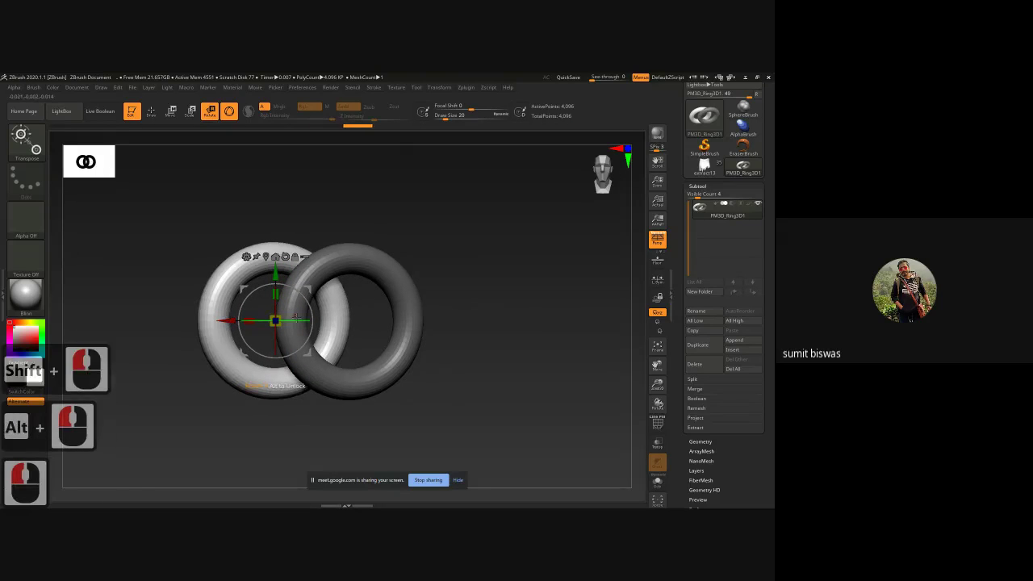
pyautogui.moveTo(299, 320); pyautogui.dragTo(288, 326)
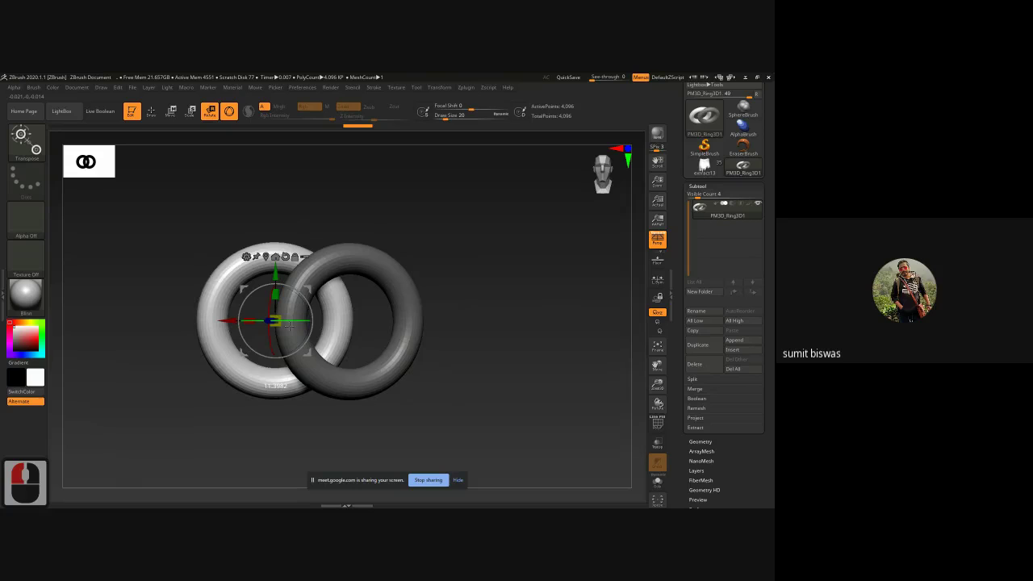
pyautogui.keyDown('shift'); pyautogui.click(288, 325); pyautogui.keyUp('shift')
pyautogui.hotkey('ctrl', 'z')
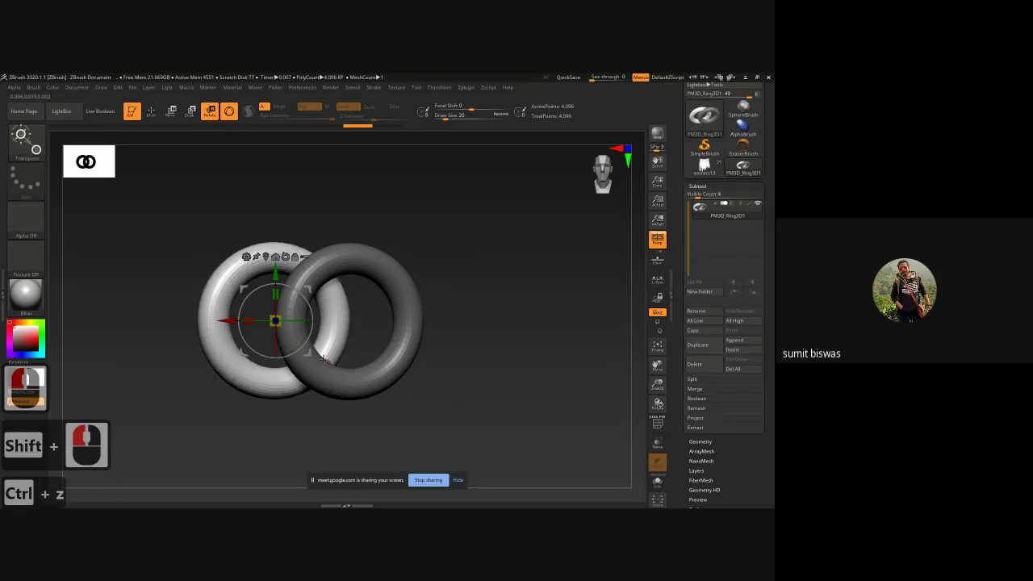
pyautogui.moveTo(224, 321); pyautogui.dragTo(371, 328)
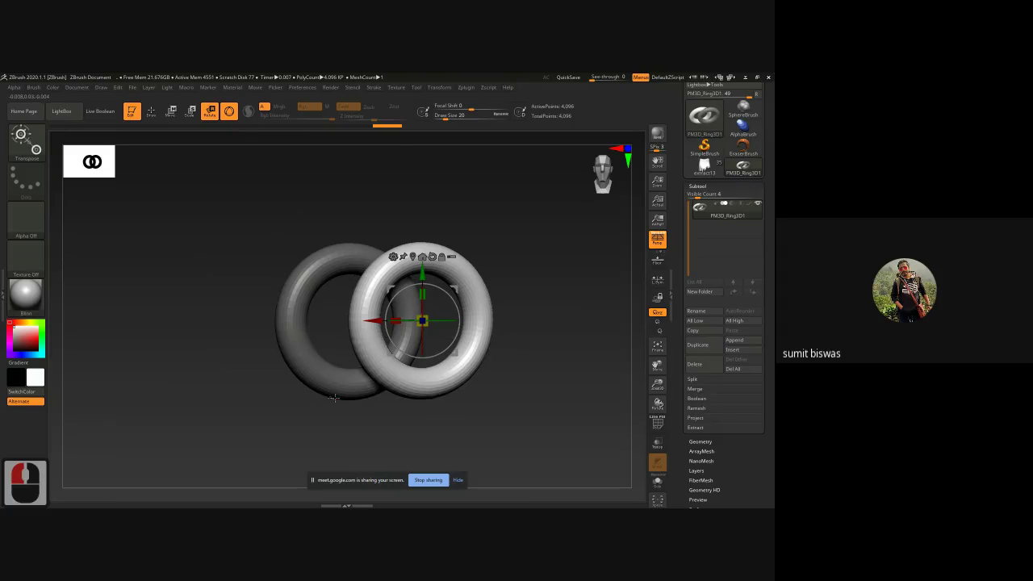
# Step: Invert the mask, change the first ring's tilt slightly and shift it about 0.0076 along Z so that it interlocks with the other ring
pyautogui.moveTo(429, 422); pyautogui.dragTo(437, 372)
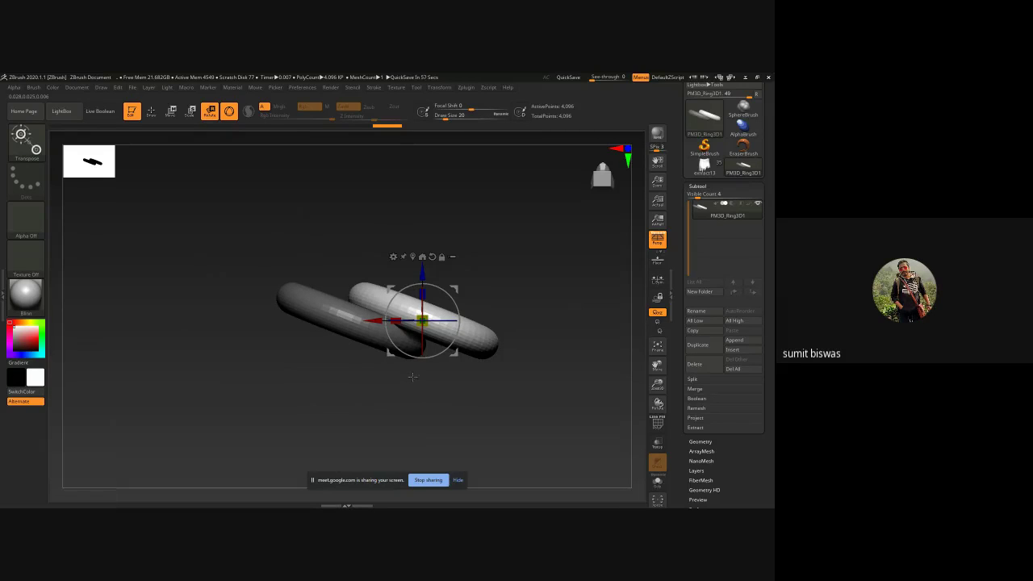
pyautogui.keyDown('ctrl'); pyautogui.click(337, 387); pyautogui.keyUp('ctrl')
pyautogui.moveTo(457, 303); pyautogui.dragTo(411, 255)
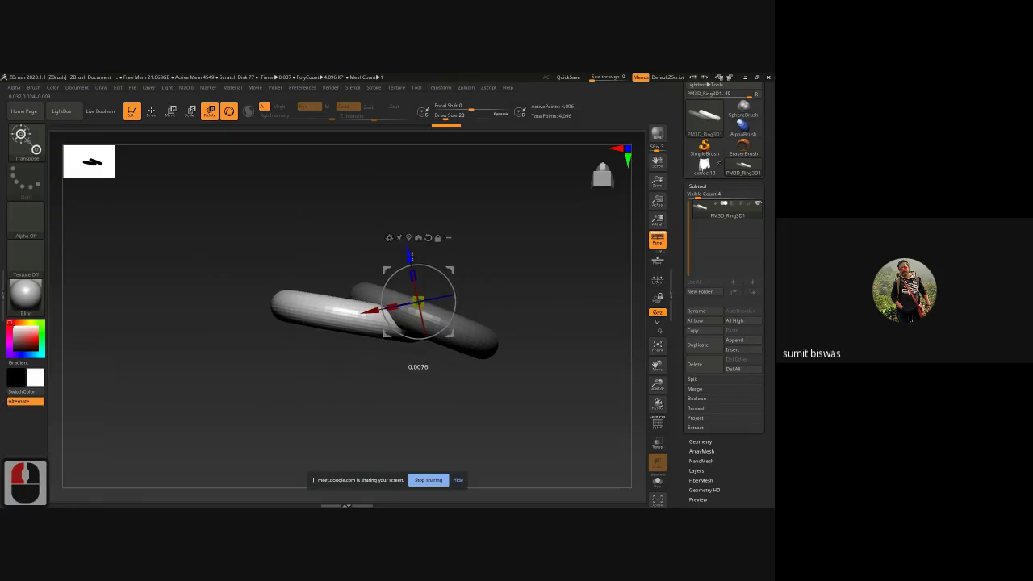
# Step: Invert the mask and duplicate the outer ring across to the opposite side of the middle ring as a third link
pyautogui.moveTo(500, 284); pyautogui.dragTo(492, 376)
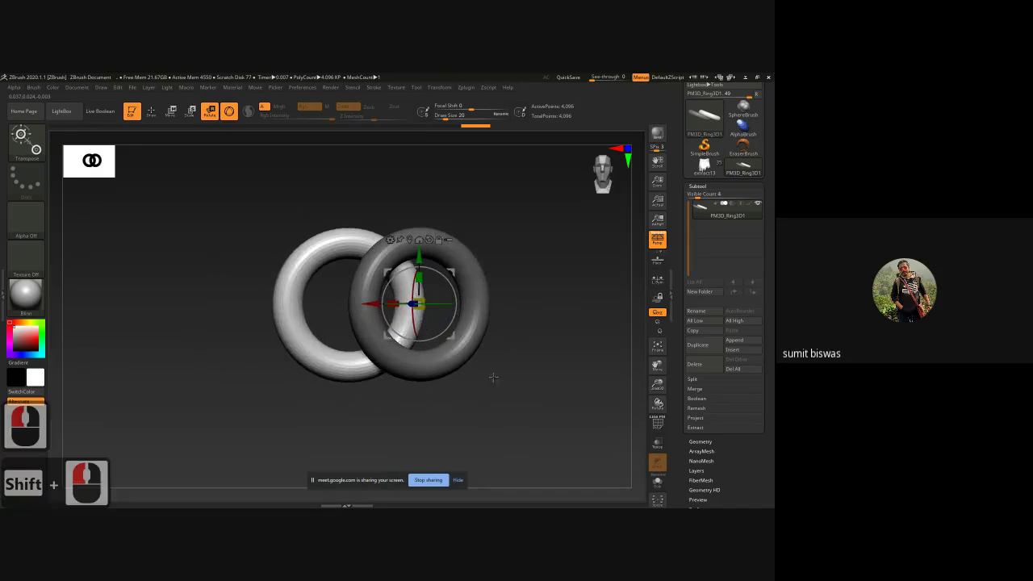
pyautogui.keyDown('ctrl'); pyautogui.click(490, 376); pyautogui.keyUp('ctrl')
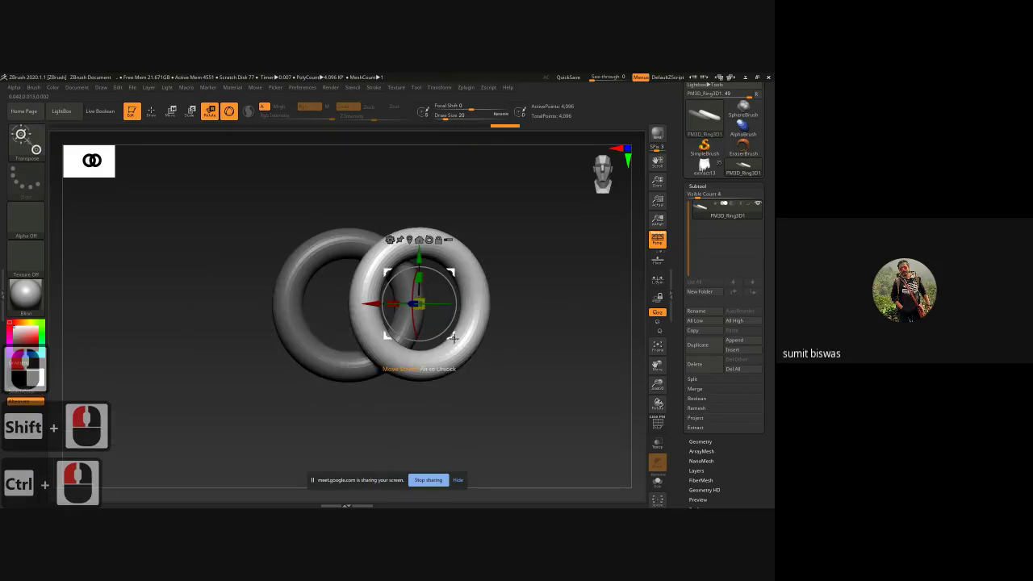
pyautogui.keyDown('ctrl'); pyautogui.moveTo(450, 337); pyautogui.dragTo(311, 335); pyautogui.keyUp('ctrl')
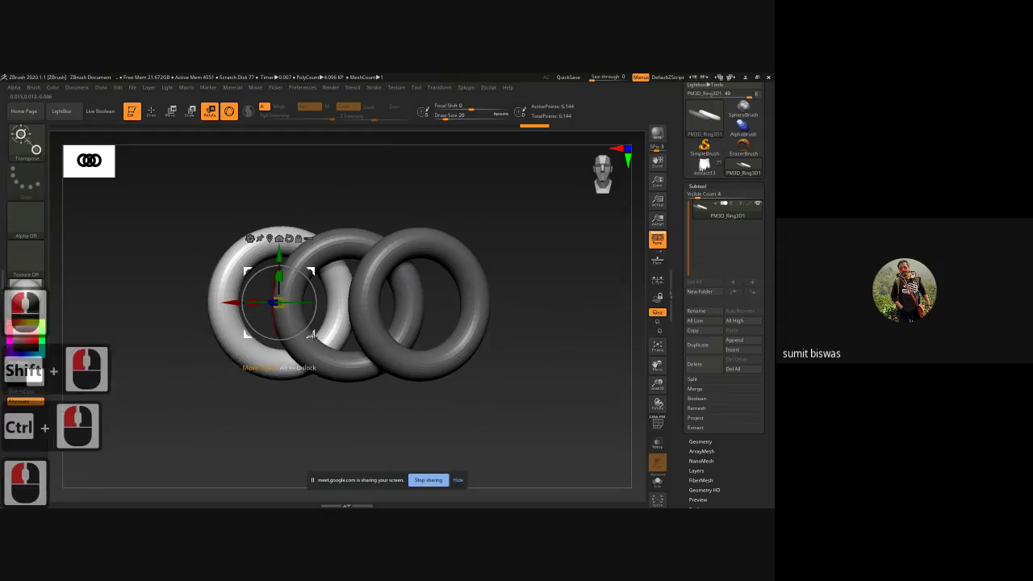
# Step: Try shifting the new ring copy farther outward along X and undo the moves
pyautogui.moveTo(230, 302)
pyautogui.mouseDown()
pyautogui.moveTo(218, 302)
pyautogui.moveTo(226, 300)
pyautogui.mouseUp()
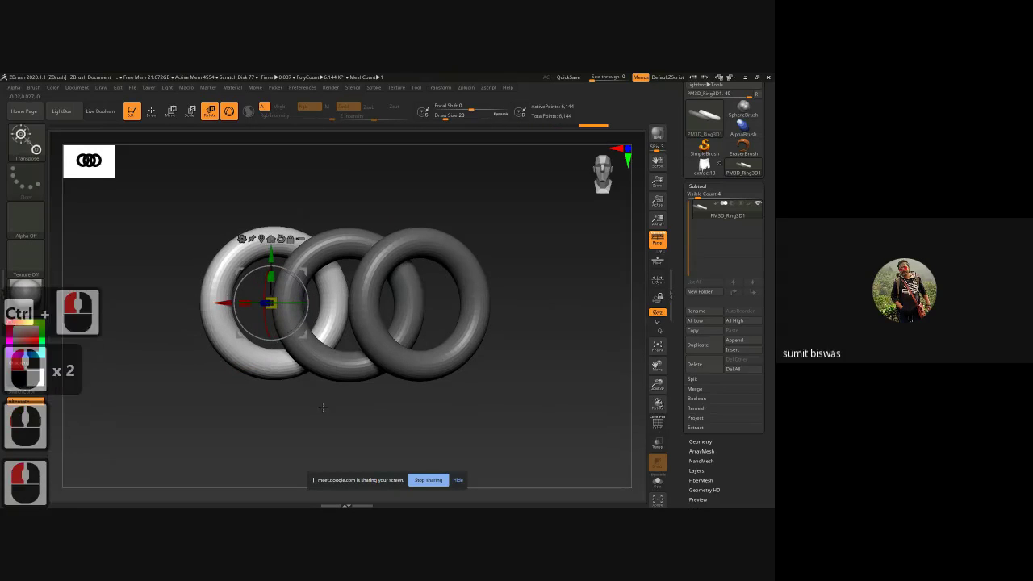
pyautogui.moveTo(323, 407)
pyautogui.mouseDown()
pyautogui.moveTo(317, 284)
pyautogui.moveTo(325, 399)
pyautogui.mouseUp()
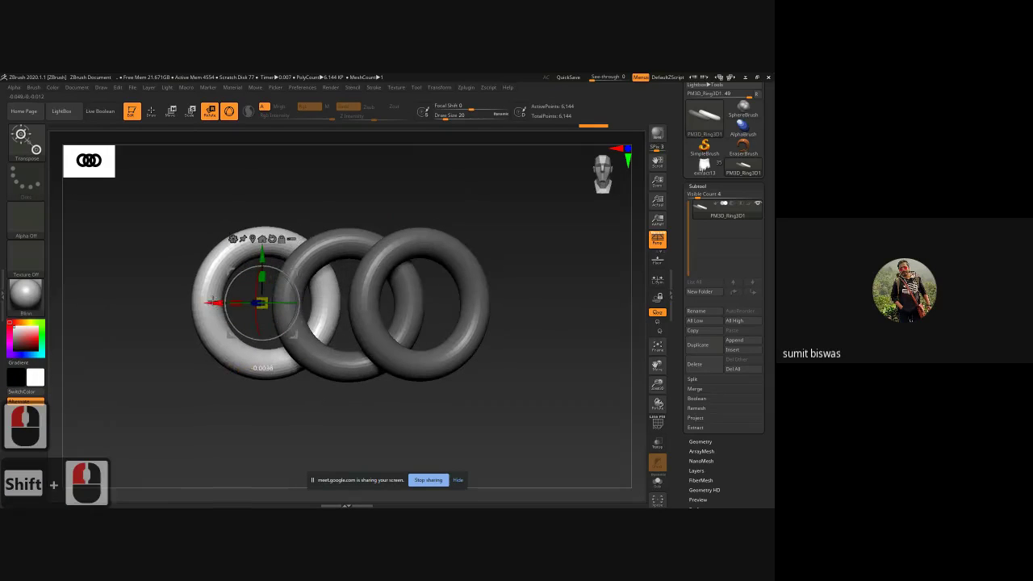
pyautogui.hotkey('ctrl', 'z')
pyautogui.hotkey('ctrl', 'z')
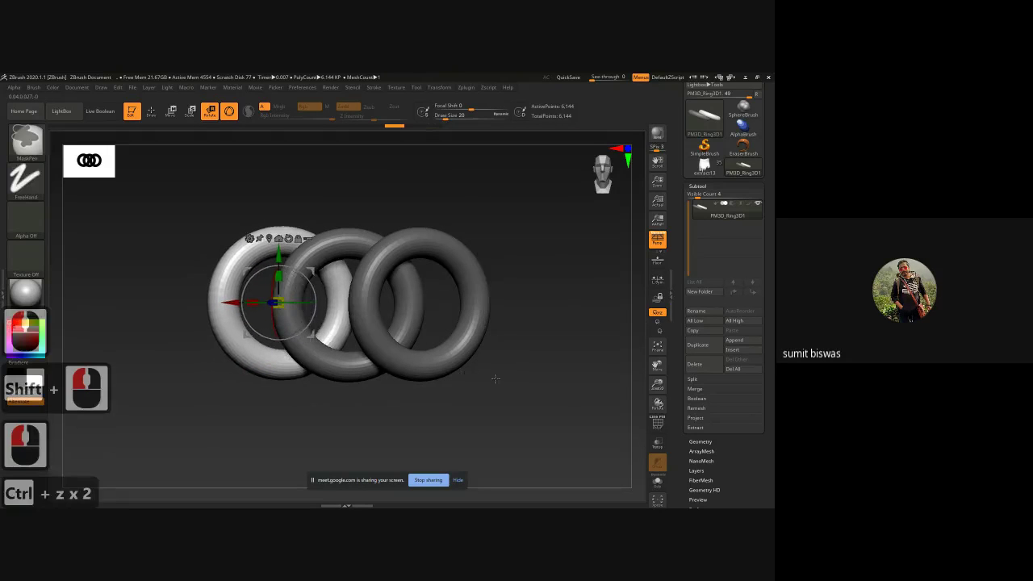
# Step: Undo the linked ring copies and their adjustments until only a single unmasked ring remains
pyautogui.hotkey('ctrl', 'z')
pyautogui.hotkey('ctrl', 'z')
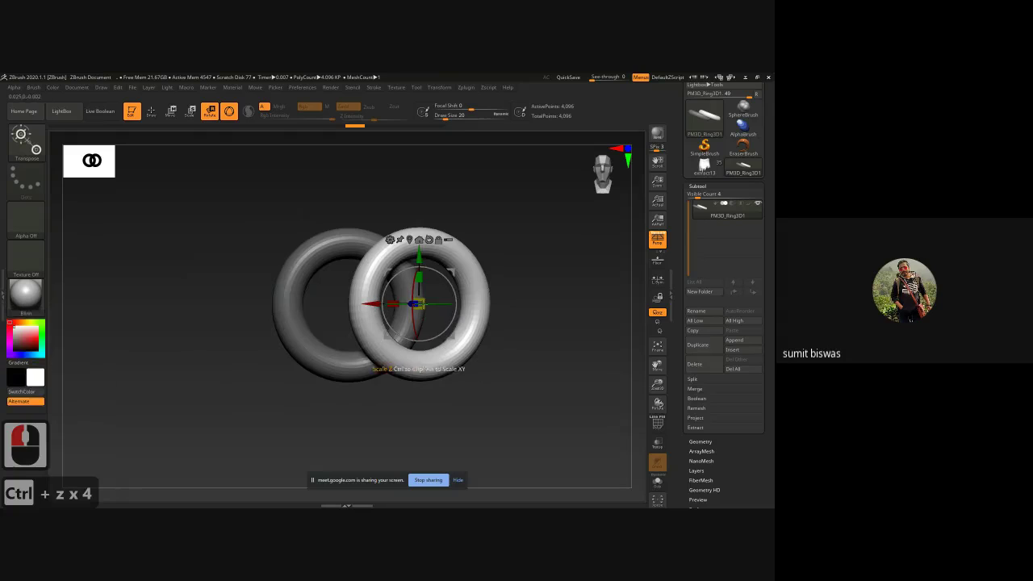
pyautogui.keyDown('alt'); pyautogui.click(429, 240); pyautogui.keyUp('alt')
pyautogui.moveTo(367, 304); pyautogui.dragTo(380, 304)
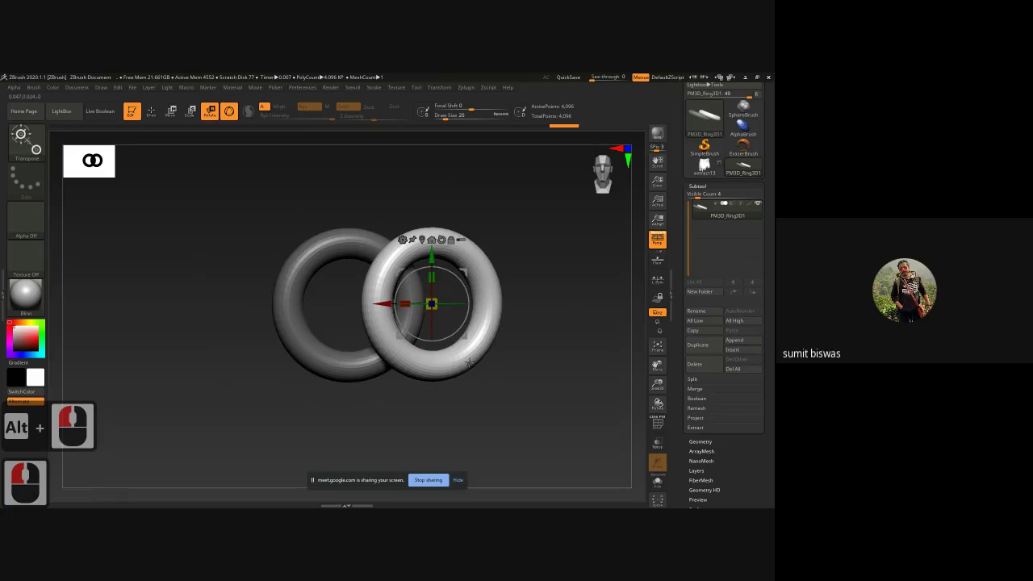
pyautogui.hotkey('ctrl', 'z')
pyautogui.hotkey('ctrl', 'z')
pyautogui.hotkey('ctrl', 'z')
pyautogui.hotkey('ctrl', 'z')
pyautogui.hotkey('ctrl', 'z')
pyautogui.hotkey('ctrl', 'z')
pyautogui.hotkey('ctrl', 'z')
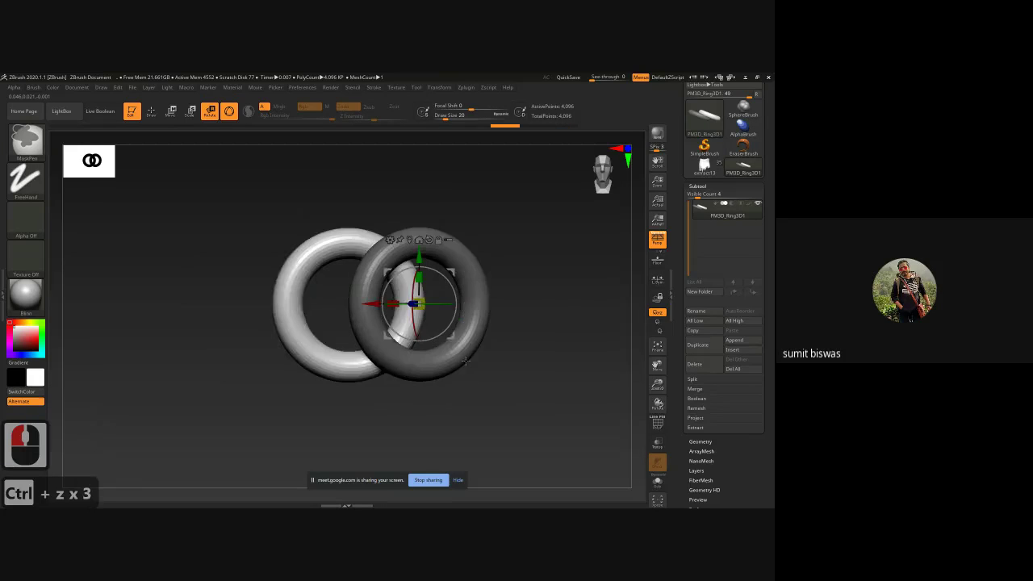
pyautogui.hotkey('ctrl', 'z')
pyautogui.hotkey('ctrl', 'z')
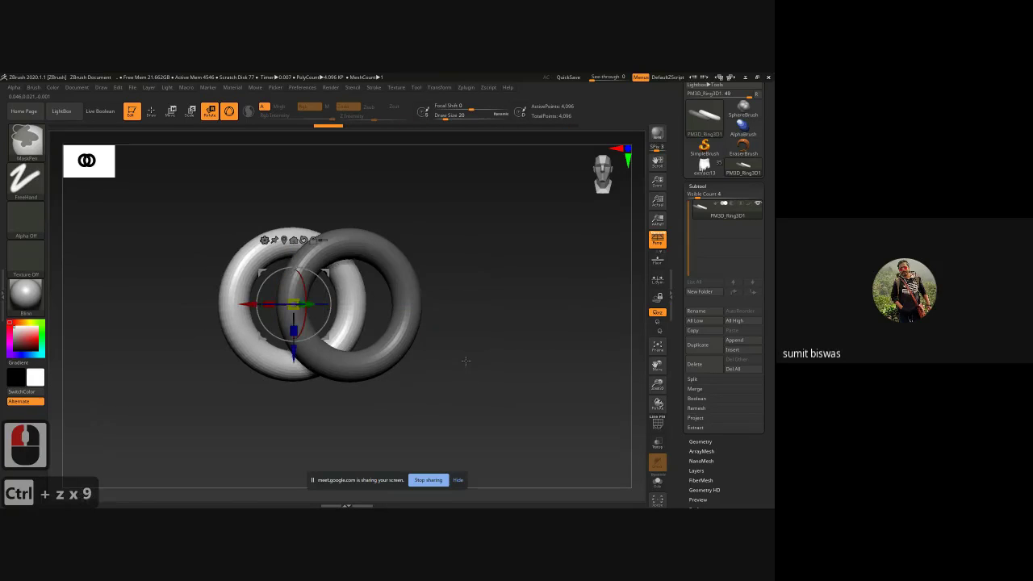
pyautogui.hotkey('ctrl', 'z')
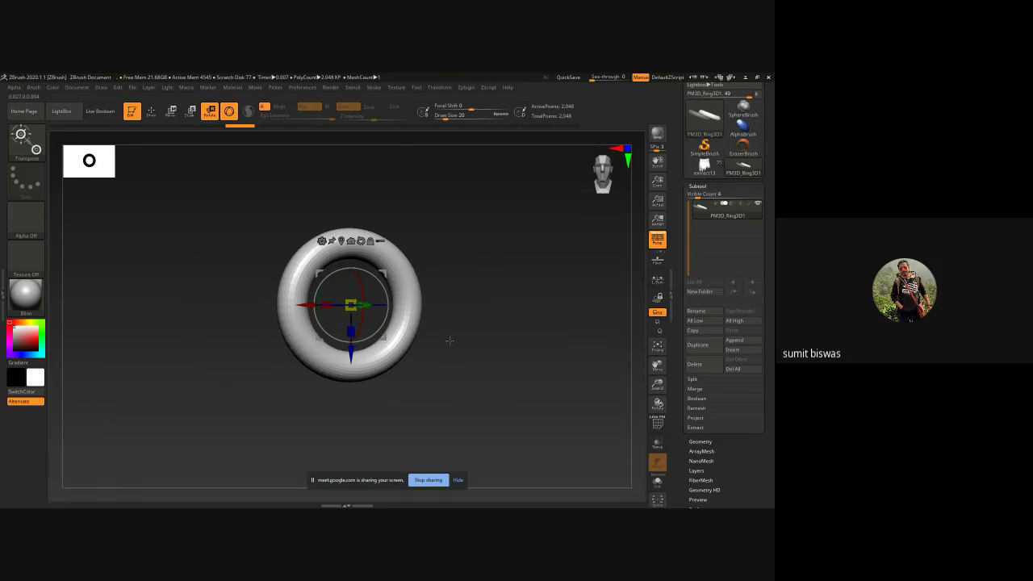
# Step: Try duplicating the ring above the original, then below it, turning and shifting the copies so that they interlock with the original
pyautogui.keyDown('alt'); pyautogui.moveTo(384, 340); pyautogui.dragTo(386, 255); pyautogui.keyUp('alt')
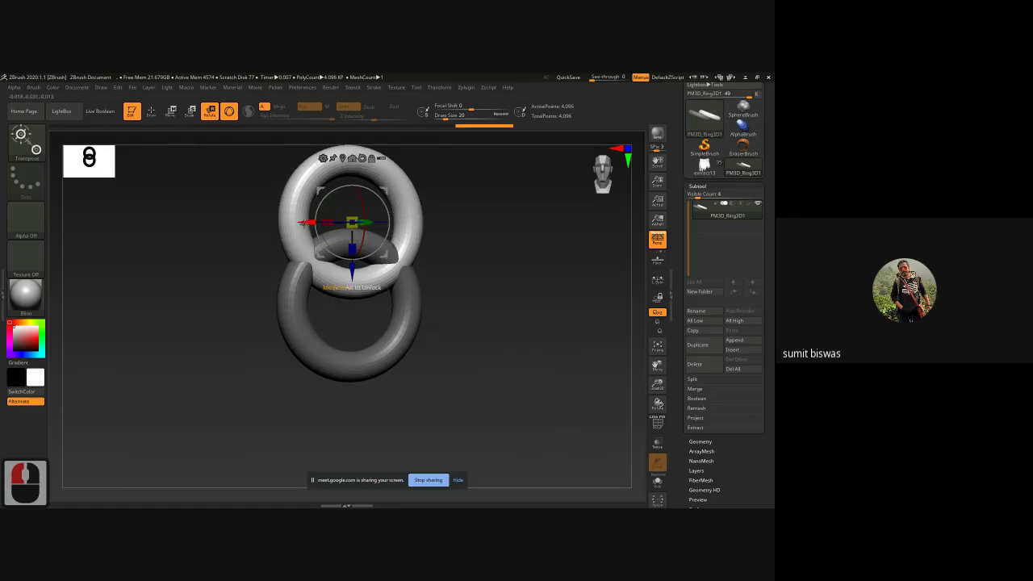
pyautogui.moveTo(306, 222)
pyautogui.mouseDown()
pyautogui.moveTo(258, 221)
pyautogui.moveTo(305, 220)
pyautogui.mouseUp()
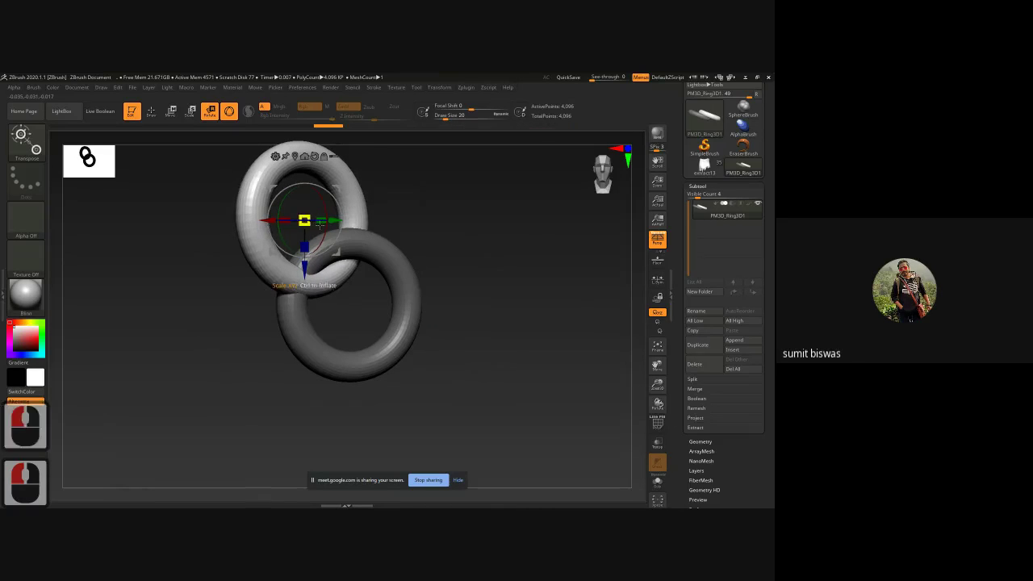
pyautogui.keyDown('ctrl'); pyautogui.moveTo(338, 256); pyautogui.dragTo(327, 406); pyautogui.keyUp('ctrl')
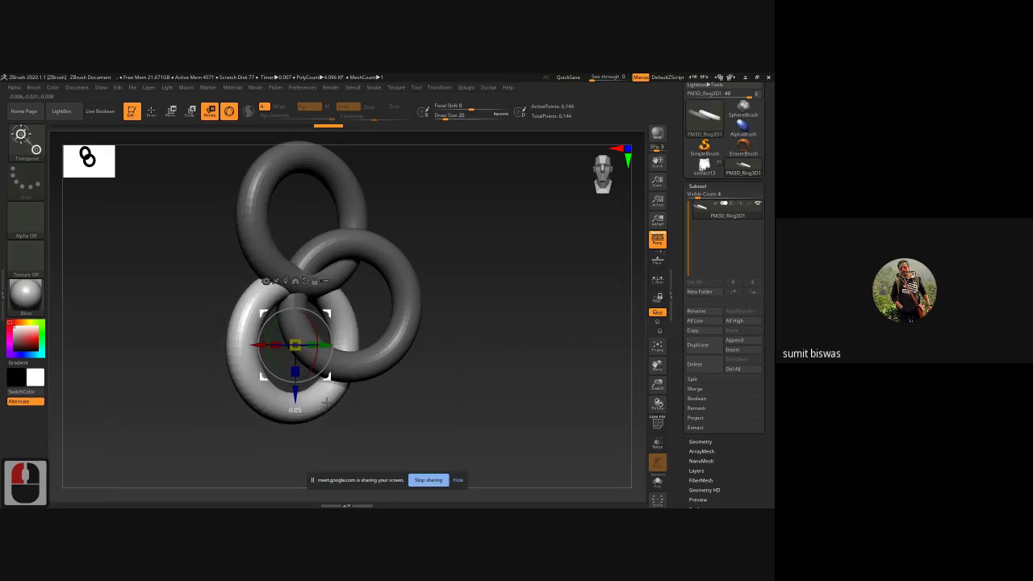
pyautogui.click(328, 408)
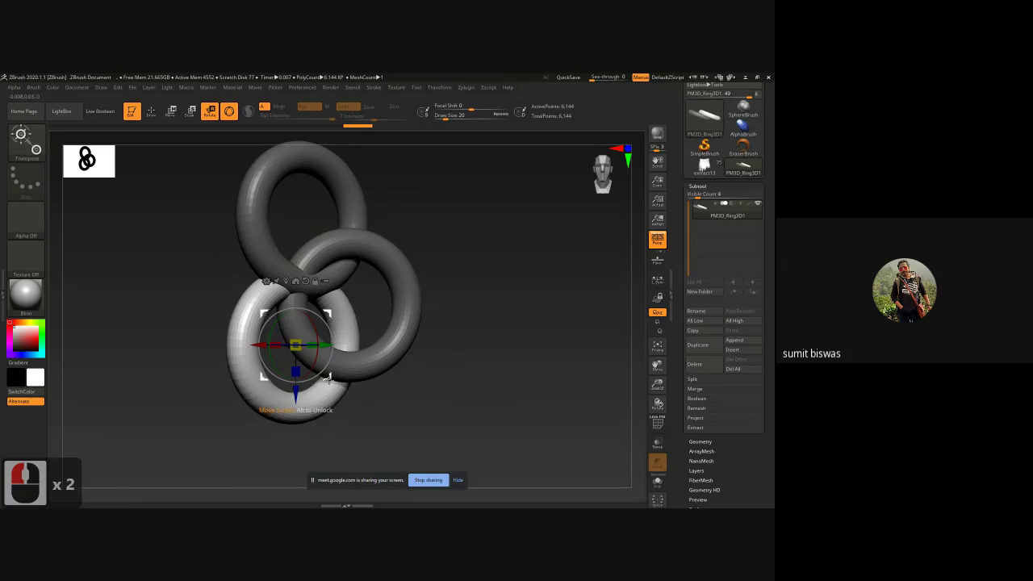
pyautogui.moveTo(304, 353); pyautogui.dragTo(304, 372)
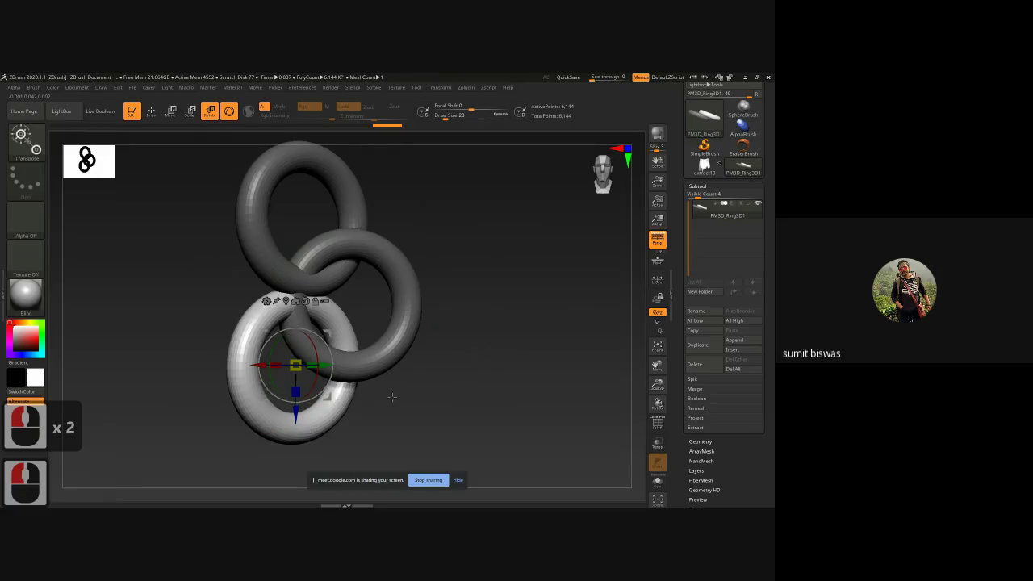
pyautogui.moveTo(383, 402); pyautogui.dragTo(411, 401)
pyautogui.moveTo(344, 366); pyautogui.dragTo(350, 366)
pyautogui.moveTo(424, 368); pyautogui.dragTo(387, 376)
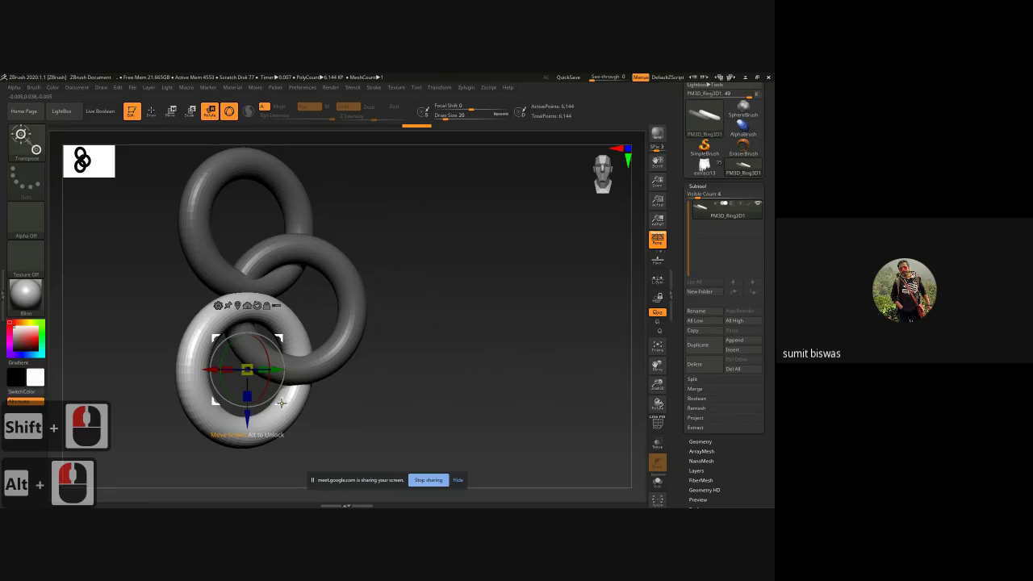
# Step: Try duplicating the lower outer ring about 0.0503 across the central ring and rotating the copy to interlock with it
pyautogui.keyDown('shift'); pyautogui.moveTo(281, 402); pyautogui.dragTo(407, 400); pyautogui.keyUp('shift')
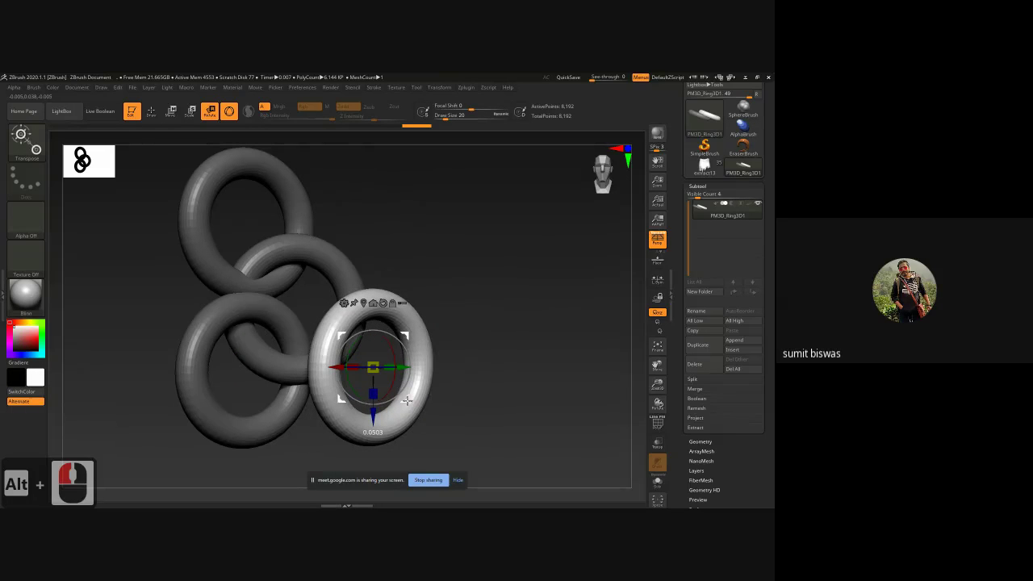
pyautogui.moveTo(363, 368); pyautogui.dragTo(331, 363)
pyautogui.click(355, 363)
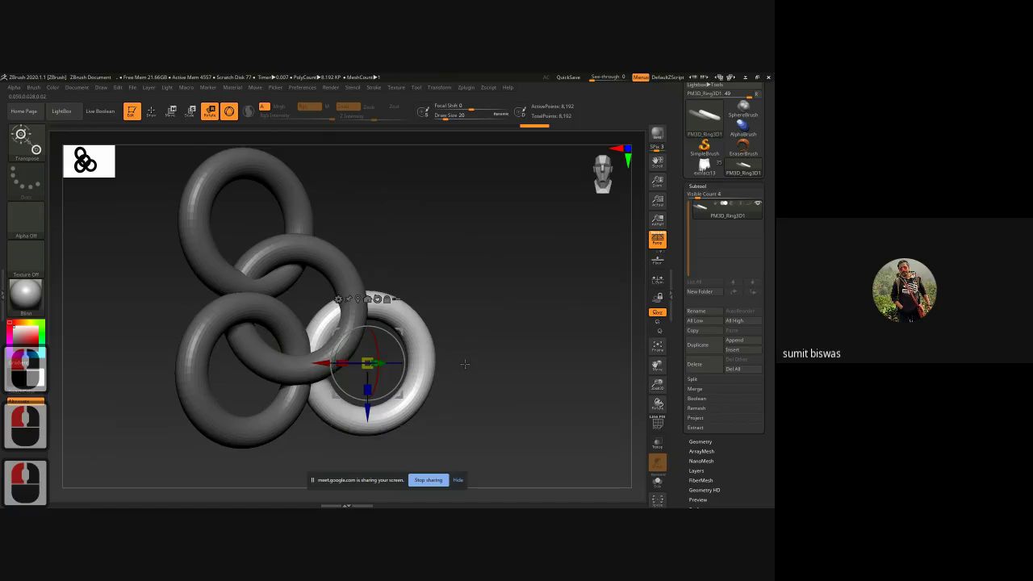
pyautogui.moveTo(464, 363); pyautogui.dragTo(457, 383)
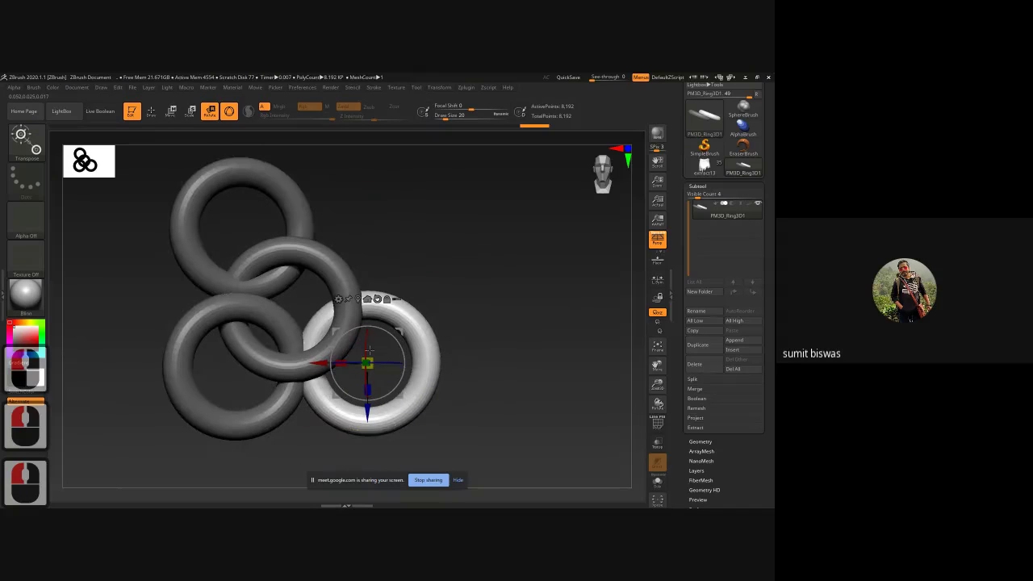
pyautogui.moveTo(368, 350); pyautogui.dragTo(366, 364)
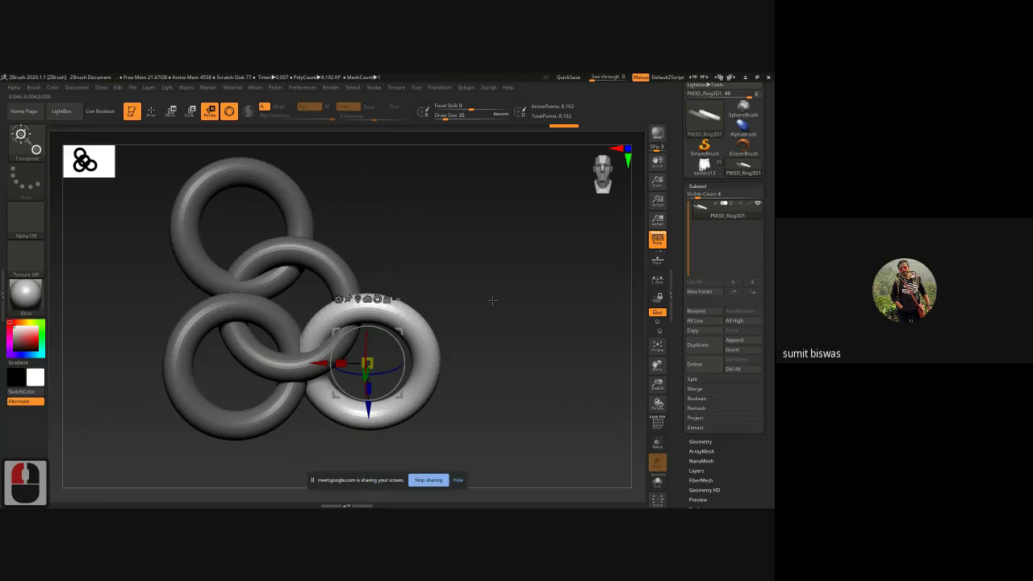
# Step: Undo all the ring copies back to the single starting ring
pyautogui.hotkey('ctrl', 'z')
pyautogui.hotkey('ctrl', 'z')
pyautogui.hotkey('ctrl', 'z')
pyautogui.hotkey('ctrl', 'z')
pyautogui.hotkey('ctrl', 'z')
pyautogui.hotkey('ctrl', 'z')
pyautogui.hotkey('ctrl', 'z')
pyautogui.hotkey('ctrl', 'z')
pyautogui.hotkey('ctrl', 'z')
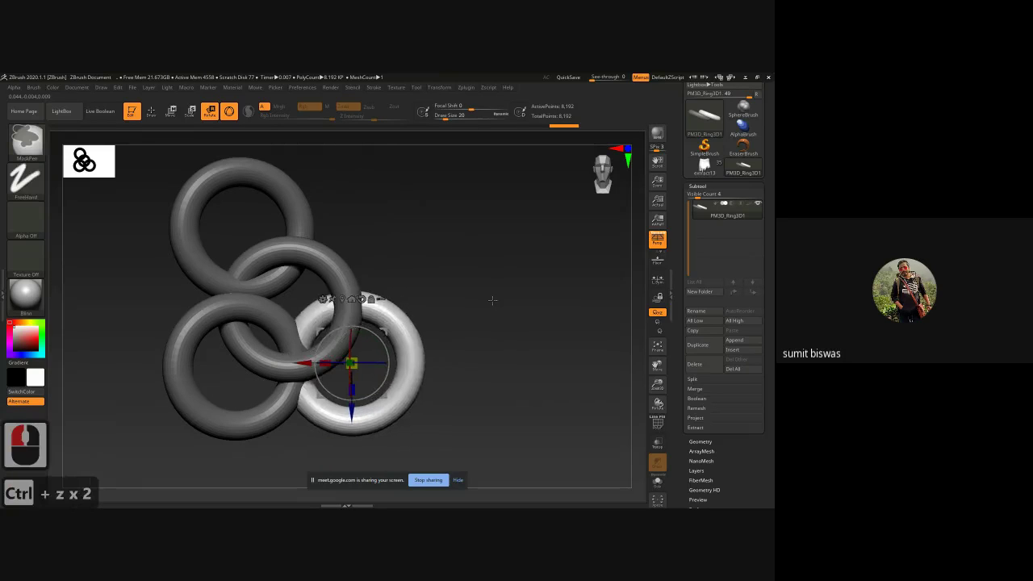
pyautogui.hotkey('ctrl', 'z')
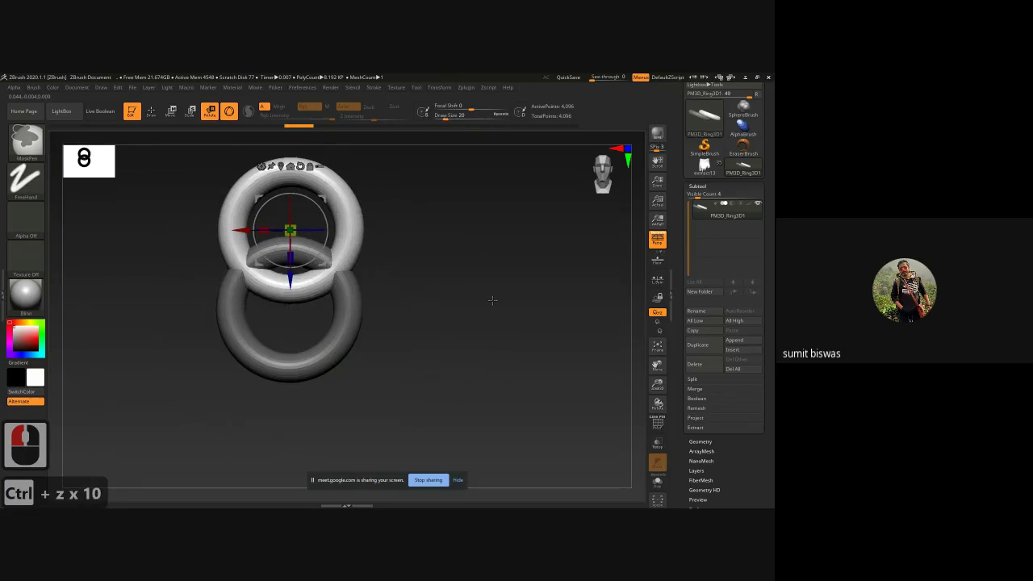
pyautogui.hotkey('ctrl', 'z')
# Step: Duplicate the ring diagonally up and to the left of the original, tilting the copy so that the two interlock
pyautogui.keyDown('alt'); pyautogui.moveTo(489, 297); pyautogui.dragTo(495, 342); pyautogui.keyUp('alt')
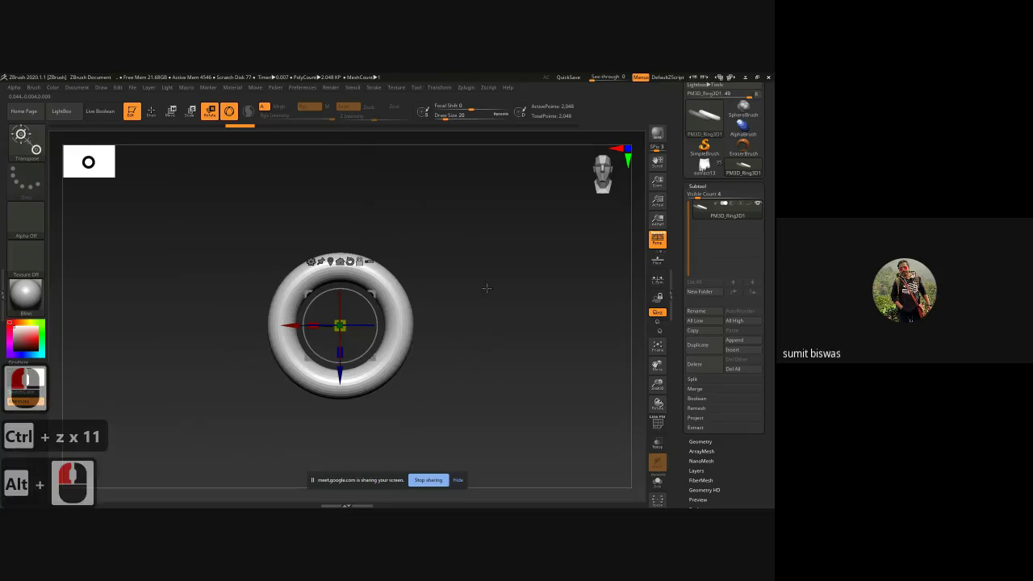
pyautogui.keyDown('shift'); pyautogui.moveTo(487, 288); pyautogui.dragTo(493, 380); pyautogui.keyUp('shift')
pyautogui.moveTo(376, 332); pyautogui.dragTo(373, 347)
pyautogui.keyDown('shift'); pyautogui.moveTo(466, 368); pyautogui.dragTo(460, 271); pyautogui.keyUp('shift')
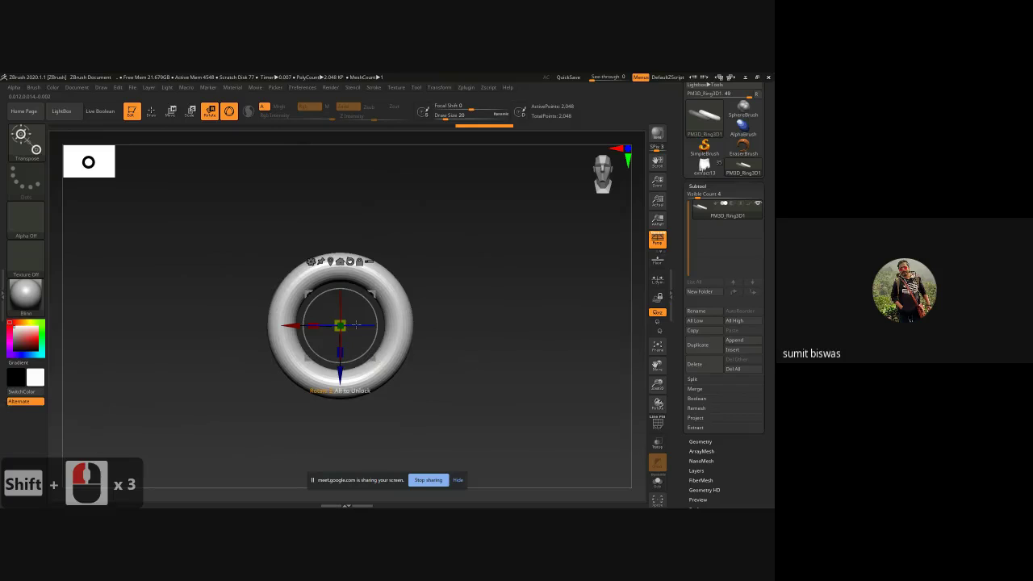
pyautogui.moveTo(356, 324); pyautogui.dragTo(303, 242)
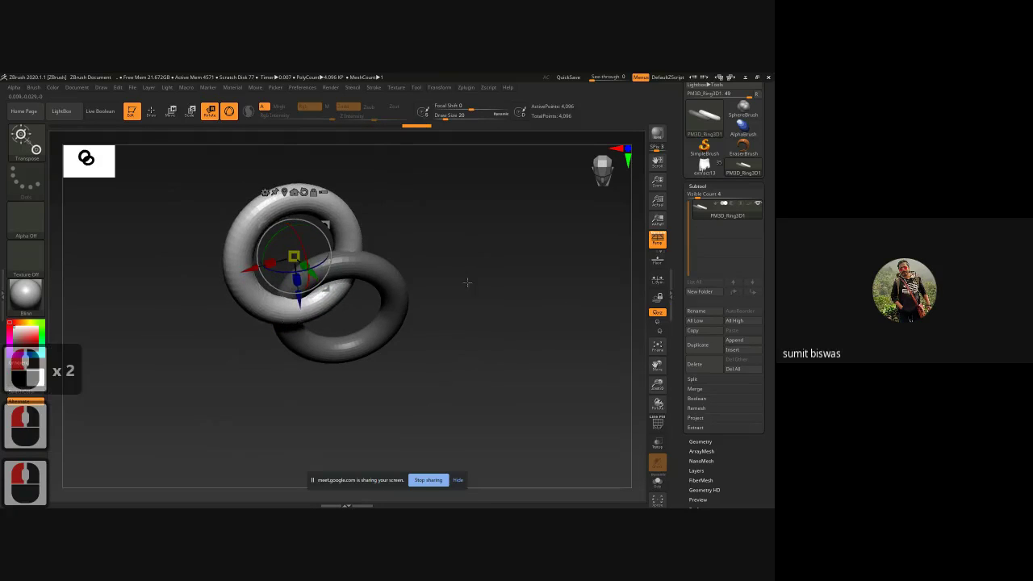
pyautogui.keyDown('shift'); pyautogui.moveTo(467, 282); pyautogui.dragTo(457, 247); pyautogui.keyUp('shift')
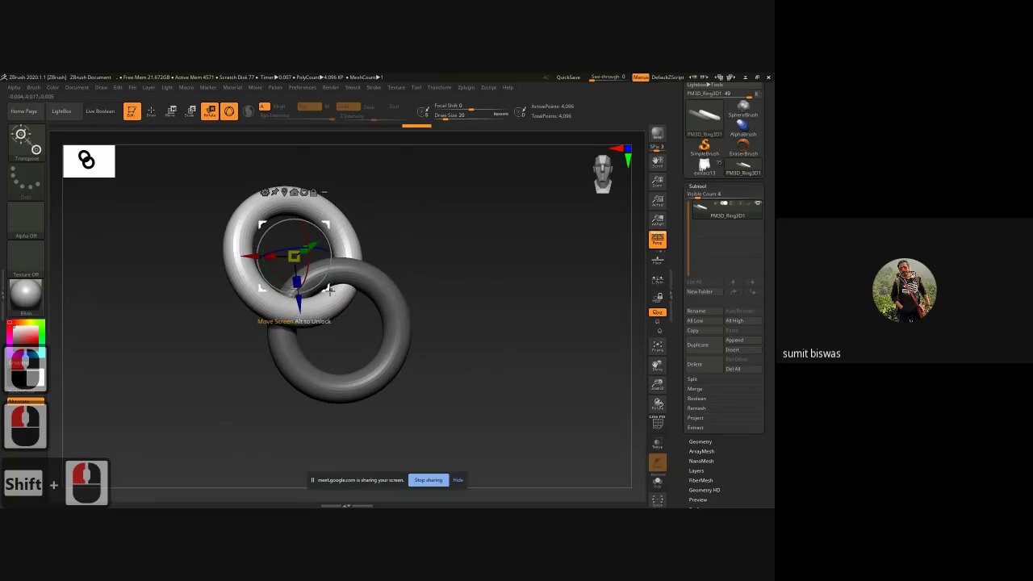
# Step: Duplicate the outer ring downward, adjust its tilt and shift it about 0.0085 along Z to link with the central ring's lower left
pyautogui.keyDown('ctrl'); pyautogui.moveTo(330, 288); pyautogui.dragTo(313, 414); pyautogui.keyUp('ctrl')
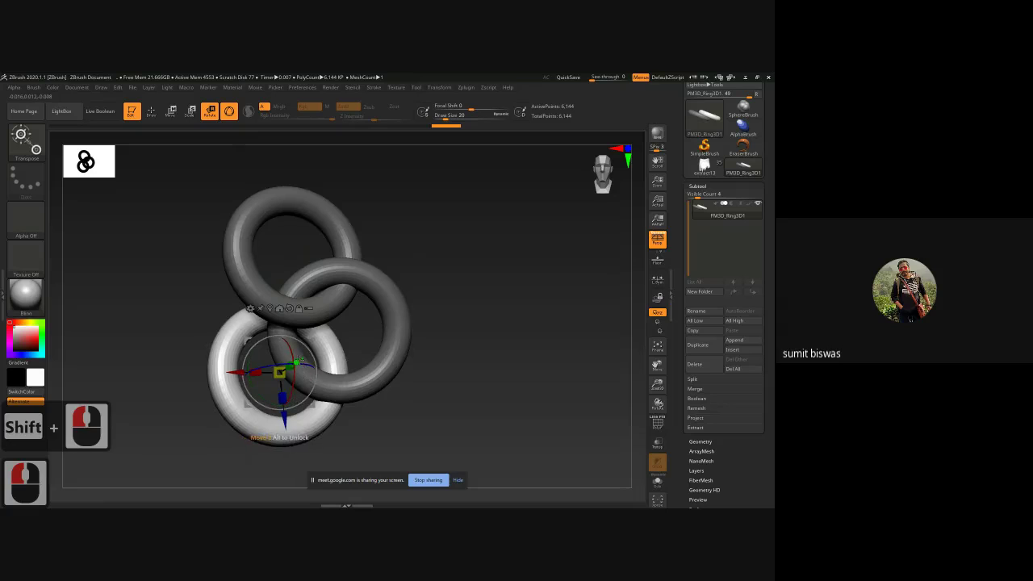
pyautogui.moveTo(299, 361); pyautogui.dragTo(307, 355)
pyautogui.moveTo(291, 413); pyautogui.dragTo(293, 441)
pyautogui.moveTo(302, 402)
pyautogui.mouseDown()
pyautogui.moveTo(302, 417)
pyautogui.moveTo(299, 396)
pyautogui.mouseUp()
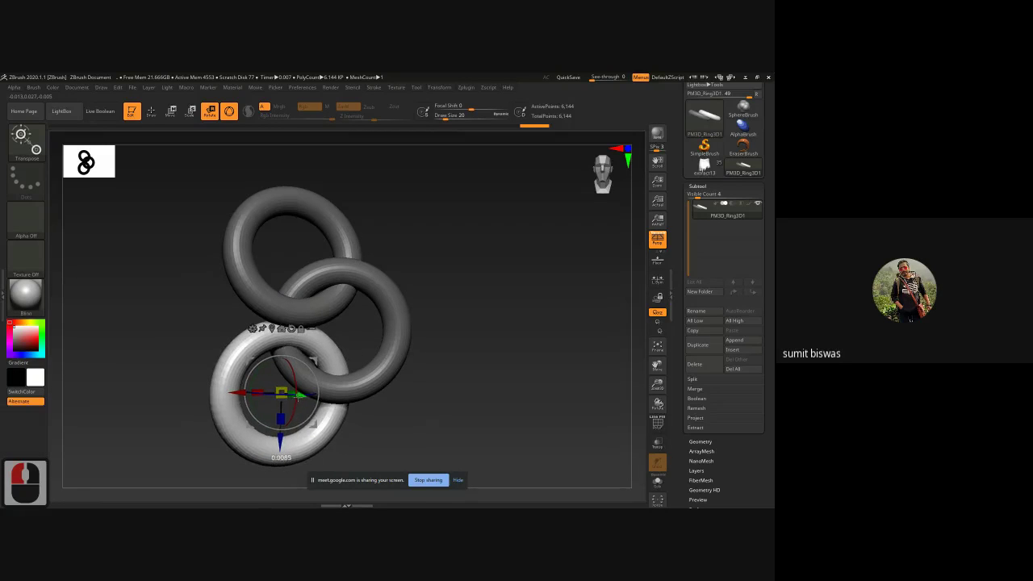
# Step: Duplicate the lower-left ring across to the lower right, then turn and reposition the copy to interlock with the central ring
pyautogui.moveTo(422, 385); pyautogui.dragTo(398, 383)
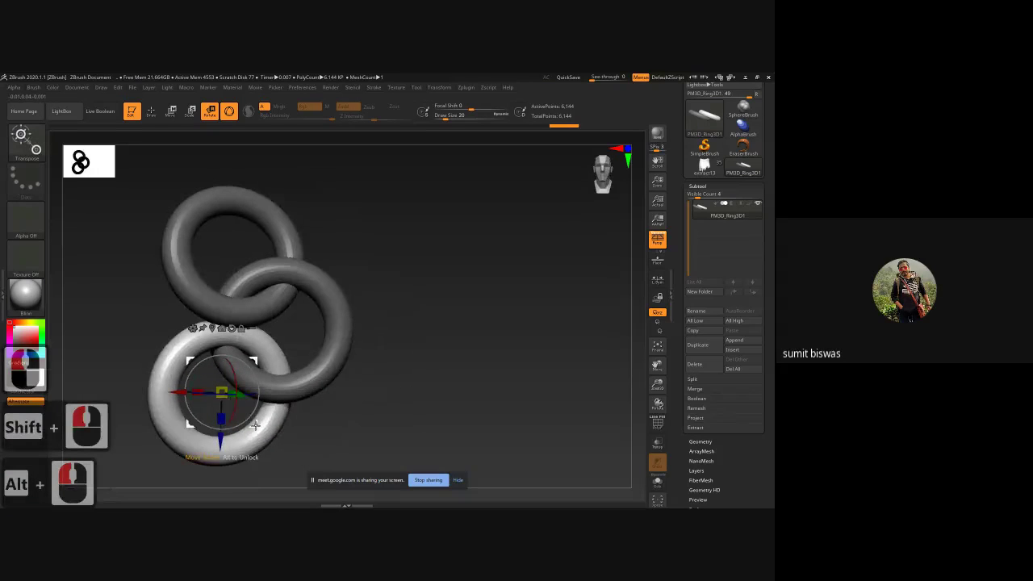
pyautogui.keyDown('ctrl'); pyautogui.moveTo(254, 425); pyautogui.dragTo(378, 423); pyautogui.keyUp('ctrl')
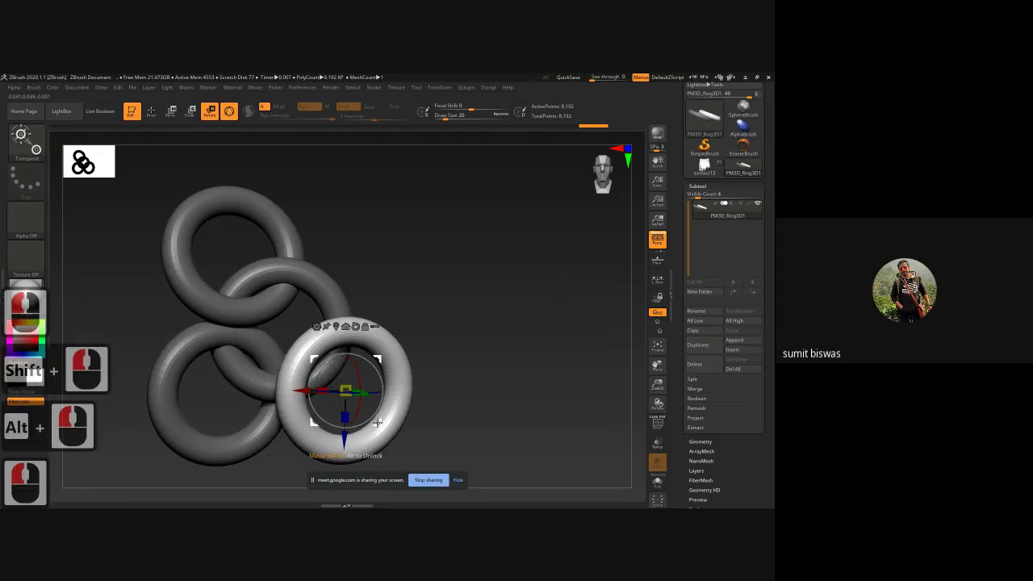
pyautogui.moveTo(340, 393); pyautogui.dragTo(356, 395)
pyautogui.hotkey('ctrl', 'z')
pyautogui.moveTo(442, 399); pyautogui.dragTo(489, 396)
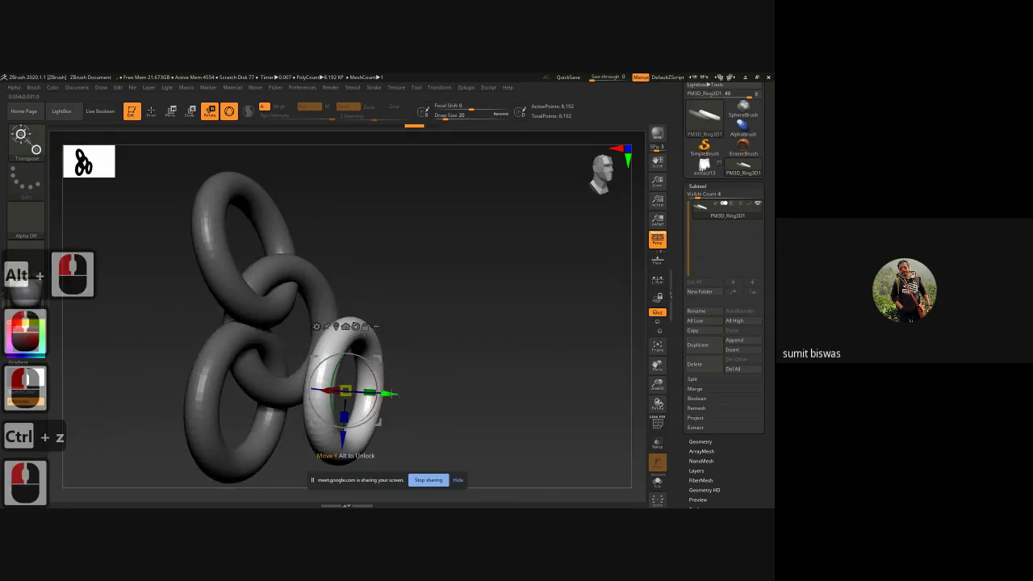
pyautogui.moveTo(390, 392); pyautogui.dragTo(339, 390)
pyautogui.keyDown('shift'); pyautogui.moveTo(447, 396); pyautogui.dragTo(339, 399); pyautogui.keyUp('shift')
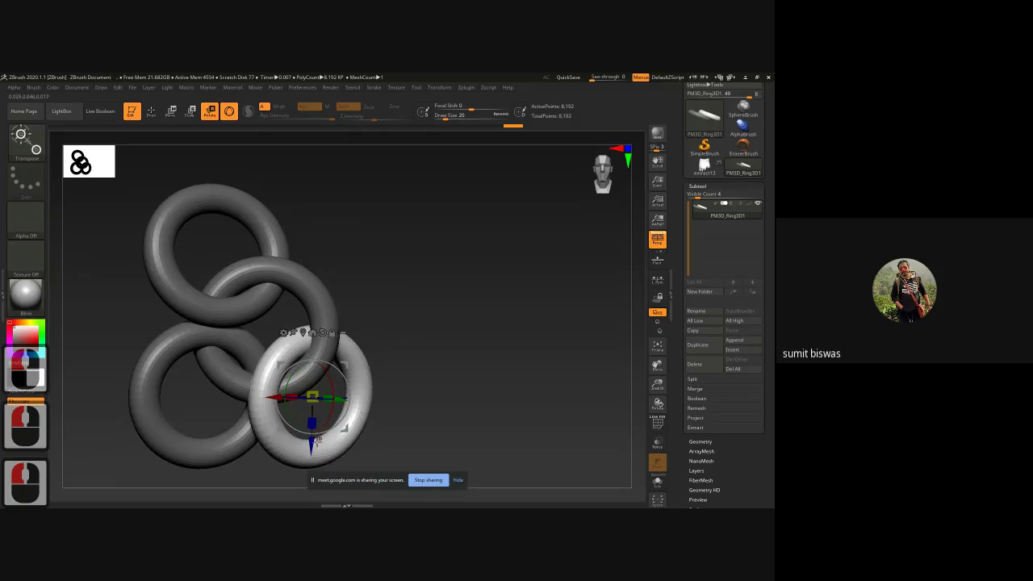
pyautogui.keyDown('alt'); pyautogui.moveTo(408, 394); pyautogui.dragTo(427, 404); pyautogui.keyUp('alt')
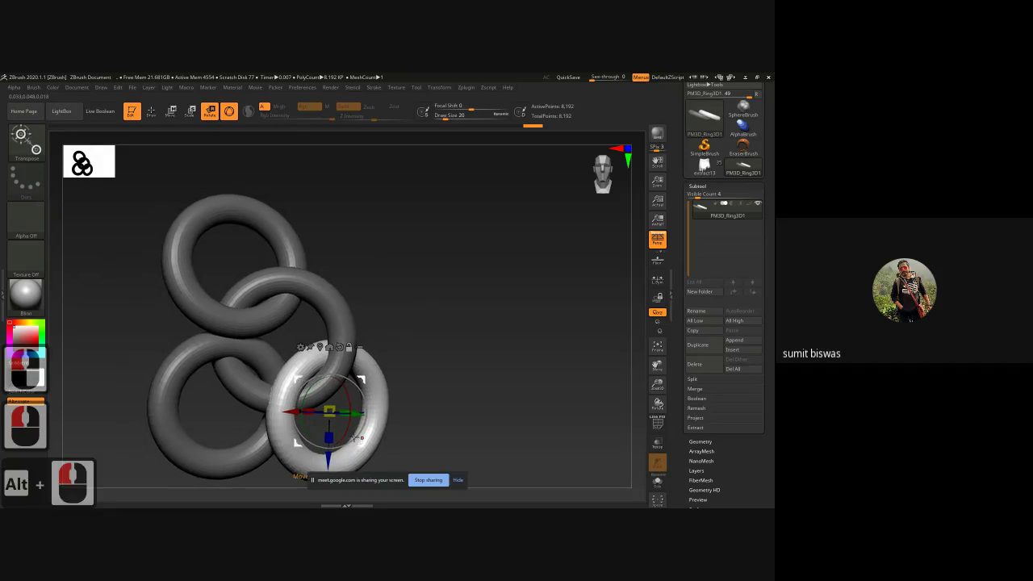
# Step: Duplicate the lower-right ring straight up as the fourth outer link around the central ring
pyautogui.keyDown('ctrl'); pyautogui.moveTo(365, 443); pyautogui.dragTo(365, 291); pyautogui.keyUp('ctrl')
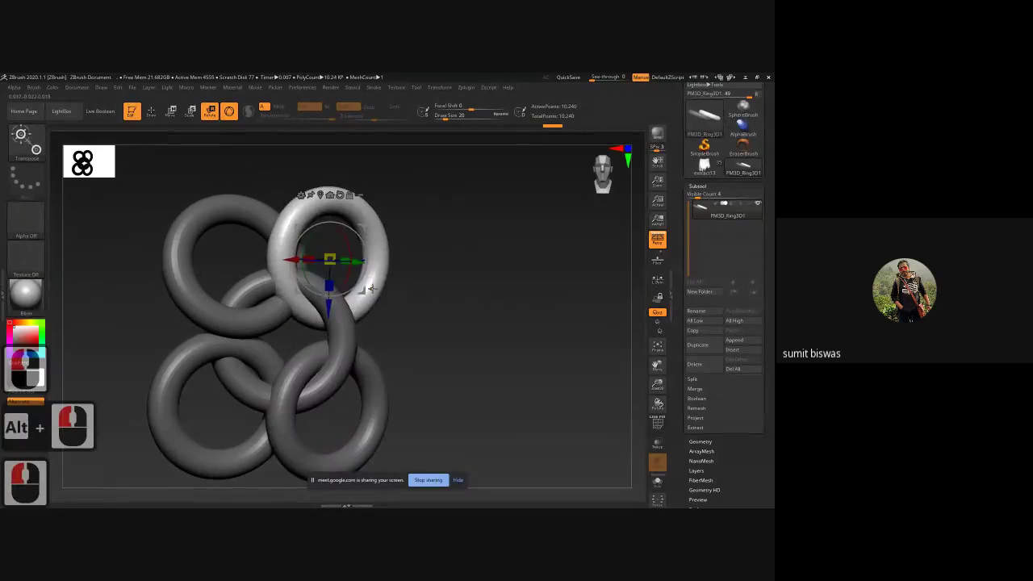
pyautogui.moveTo(423, 347)
pyautogui.keyDown('alt'); pyautogui.mouseDown()
pyautogui.moveTo(436, 322)
pyautogui.moveTo(396, 317)
pyautogui.moveTo(407, 306)
pyautogui.moveTo(421, 333)
pyautogui.moveTo(335, 324)
pyautogui.moveTo(422, 331)
pyautogui.mouseUp(); pyautogui.keyUp('alt')
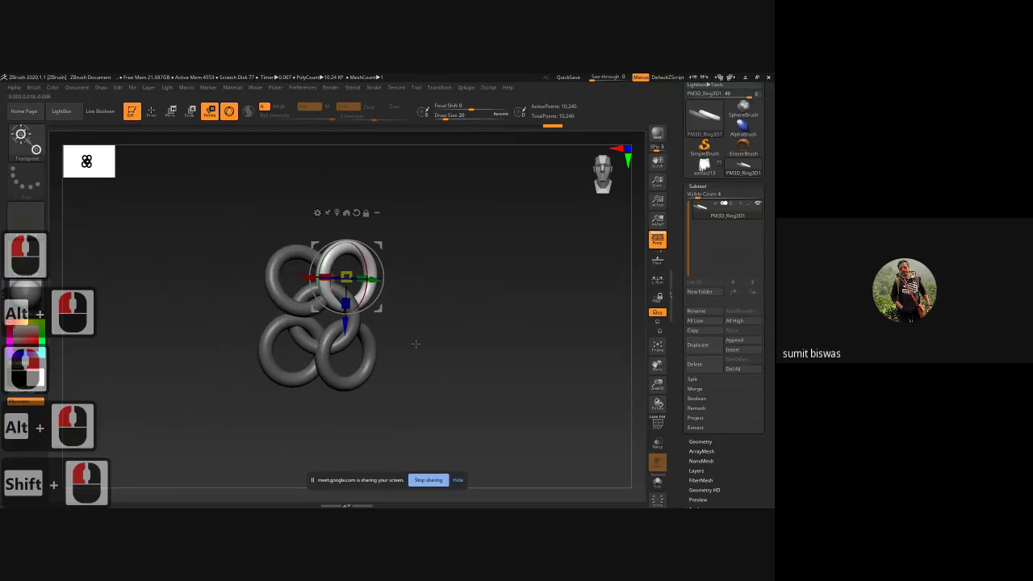
pyautogui.keyDown('shift'); pyautogui.moveTo(415, 344); pyautogui.dragTo(378, 342); pyautogui.keyUp('shift')
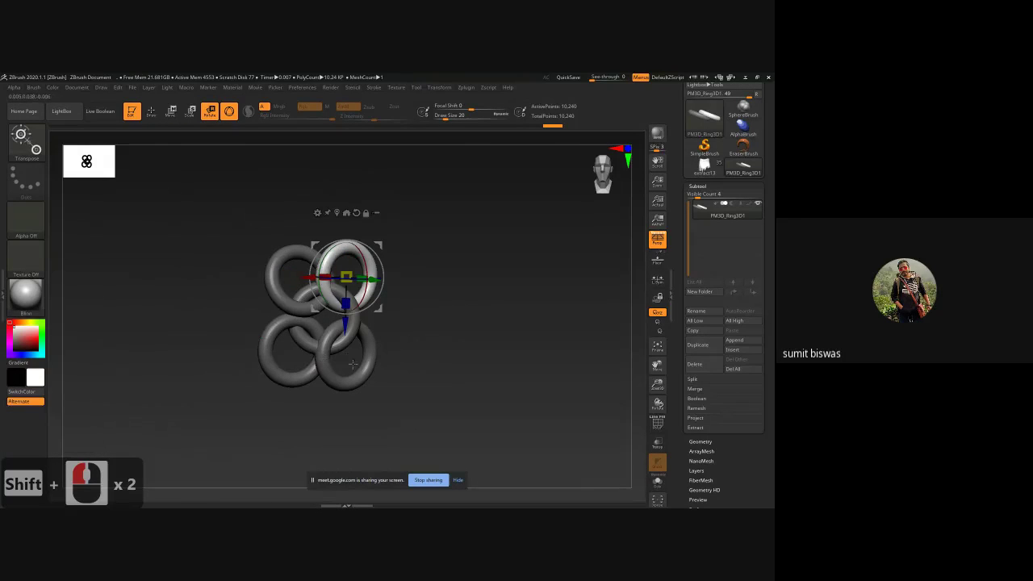
# Step: With the mask cleared and the gizmo centred on the five linked rings, duplicate the whole cluster about 0.0705 to the right
pyautogui.keyDown('ctrl'); pyautogui.click(437, 326); pyautogui.keyUp('ctrl')
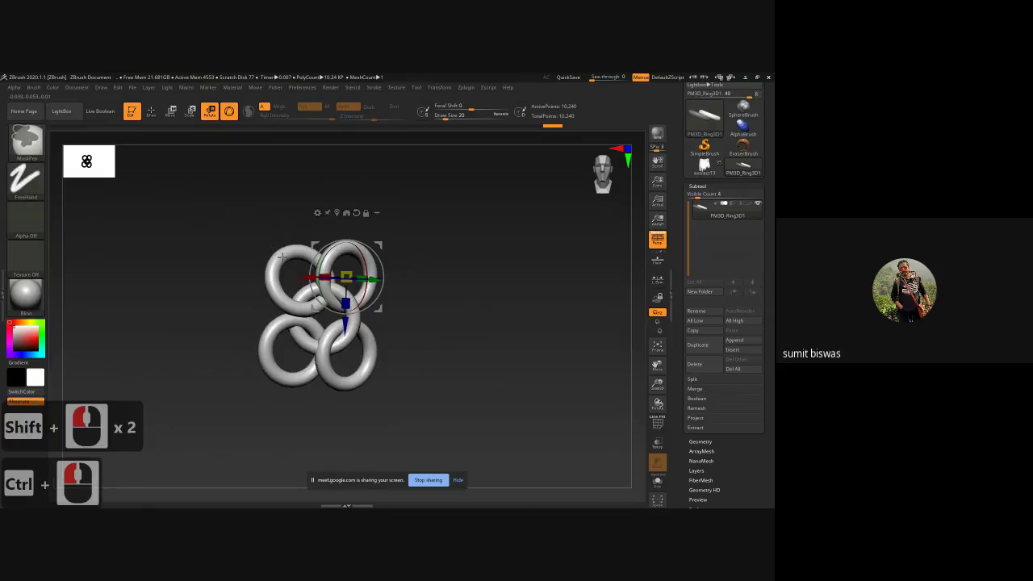
pyautogui.click(357, 213)
pyautogui.hotkey('ctrl', 'z')
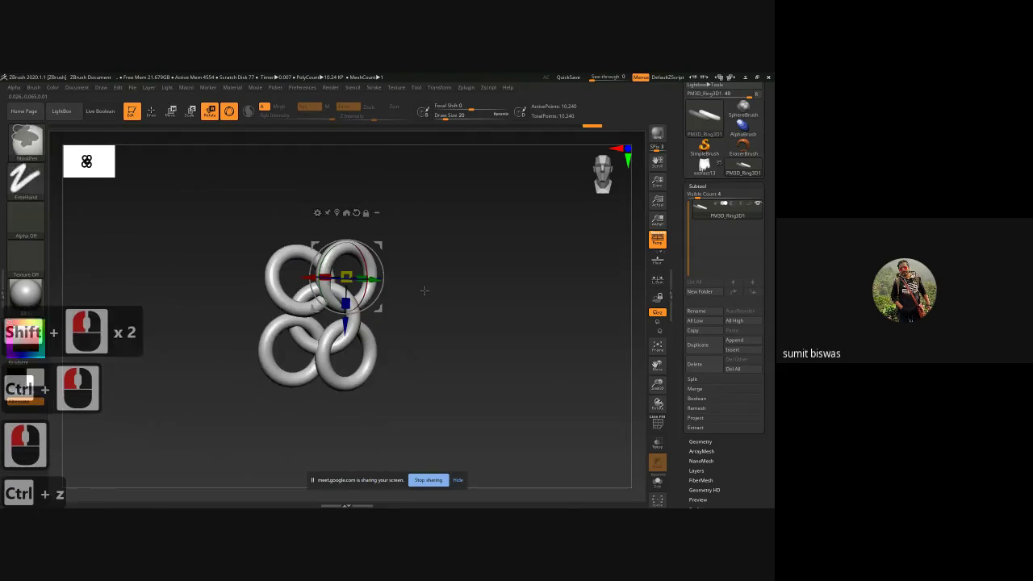
pyautogui.click(336, 213)
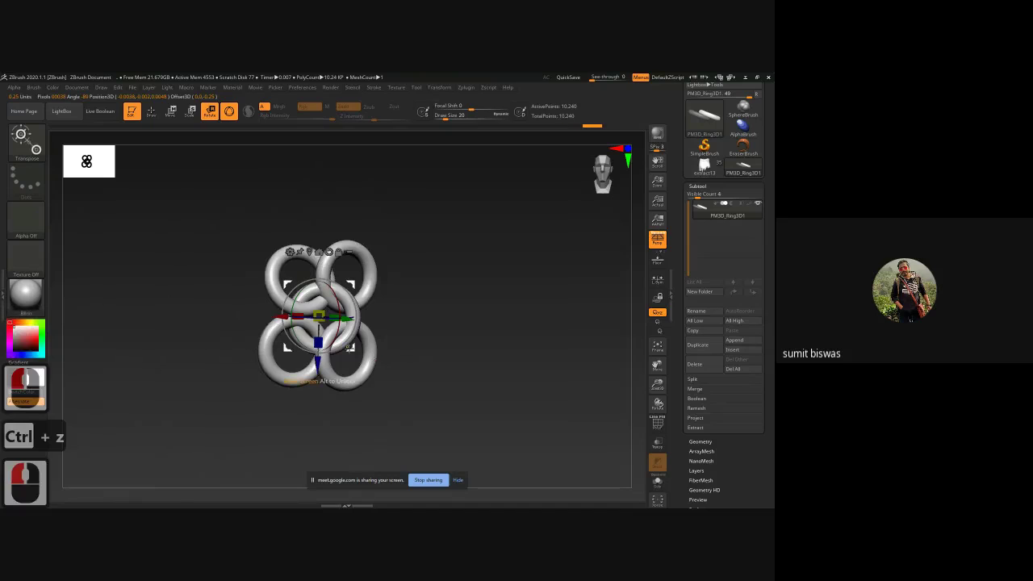
pyautogui.keyDown('ctrl'); pyautogui.moveTo(284, 316); pyautogui.dragTo(197, 316); pyautogui.keyUp('ctrl')
pyautogui.keyDown('ctrl'); pyautogui.moveTo(265, 349); pyautogui.dragTo(434, 350); pyautogui.keyUp('ctrl')
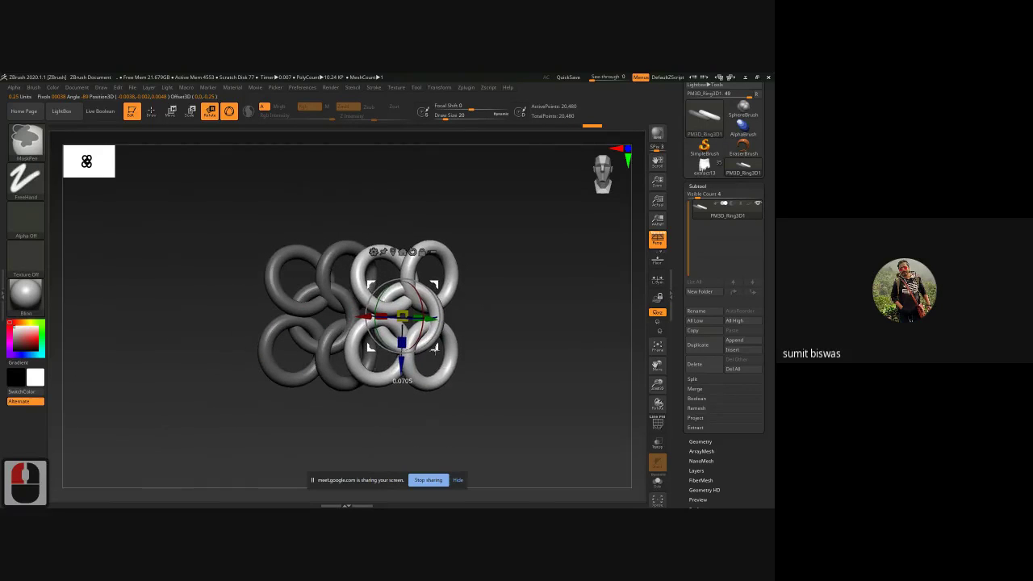
# Step: Try to shift and rotate the duplicated ring cluster so its rings interlock with the first cluster
pyautogui.moveTo(386, 430); pyautogui.dragTo(440, 360)
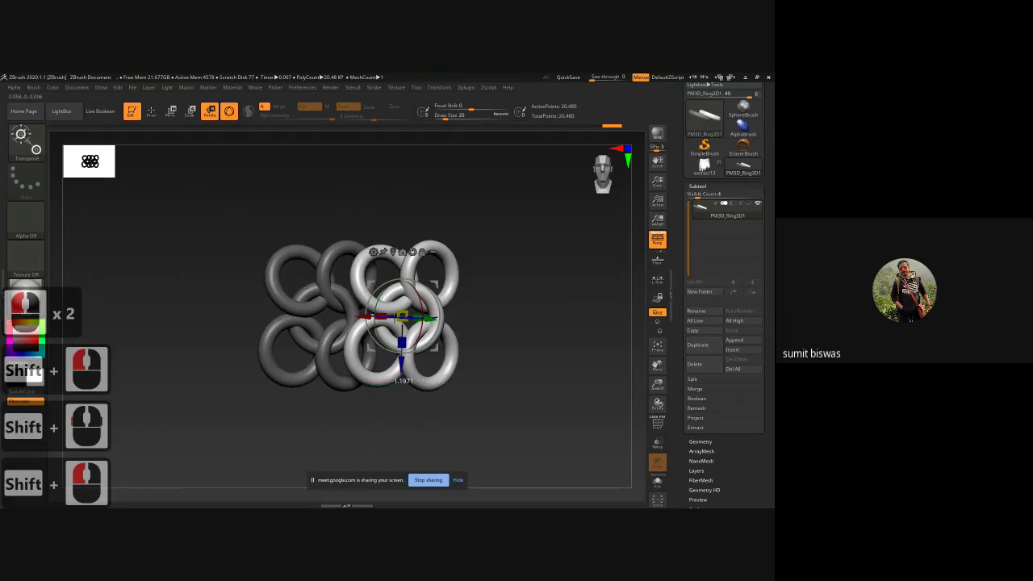
pyautogui.moveTo(529, 280); pyautogui.dragTo(523, 380)
pyautogui.moveTo(437, 368); pyautogui.dragTo(419, 339)
pyautogui.moveTo(499, 392); pyautogui.dragTo(475, 304)
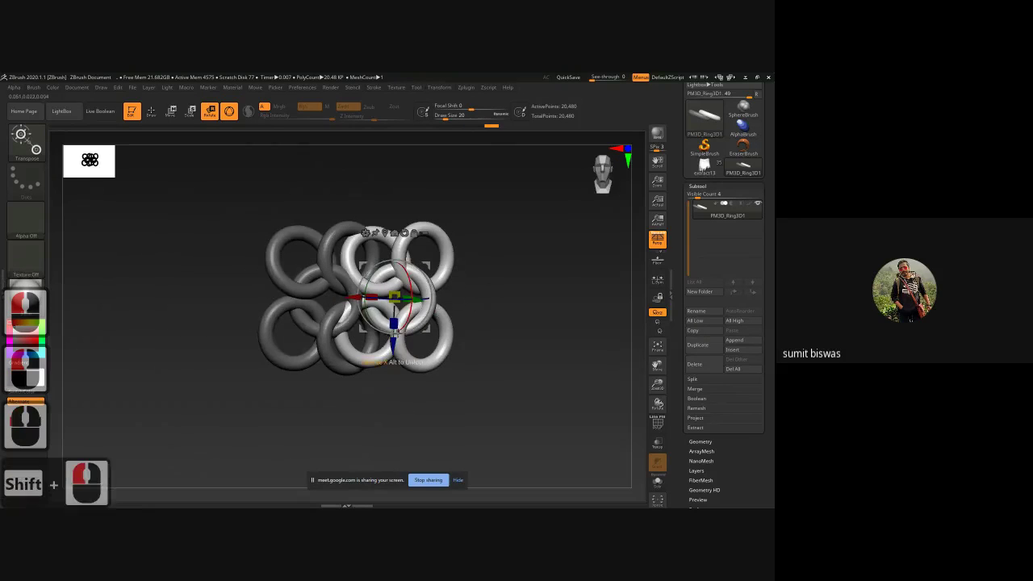
pyautogui.moveTo(425, 329); pyautogui.dragTo(443, 328)
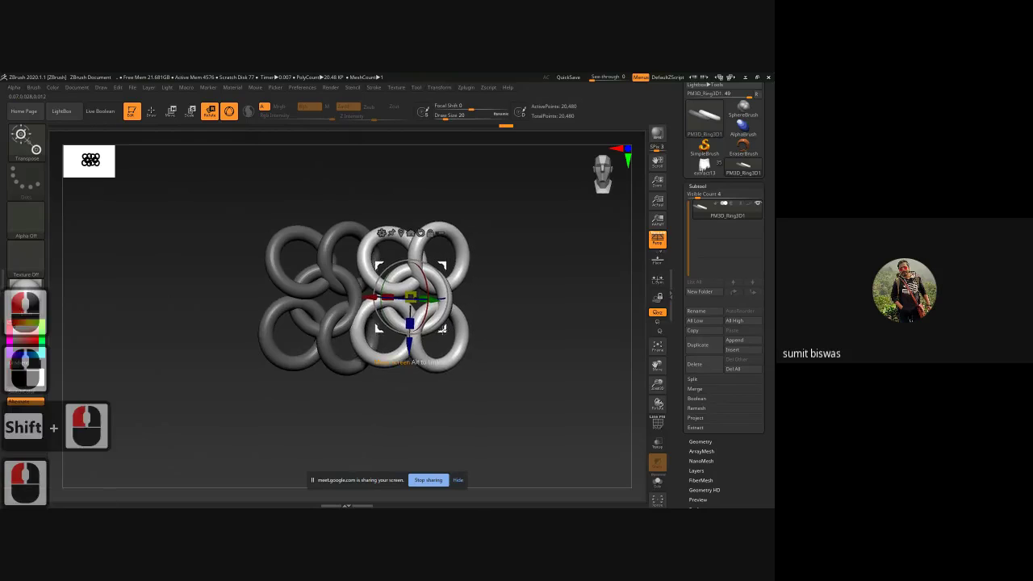
pyautogui.moveTo(392, 299); pyautogui.dragTo(373, 298)
pyautogui.moveTo(442, 329); pyautogui.dragTo(420, 299)
pyautogui.moveTo(359, 296); pyautogui.dragTo(363, 296)
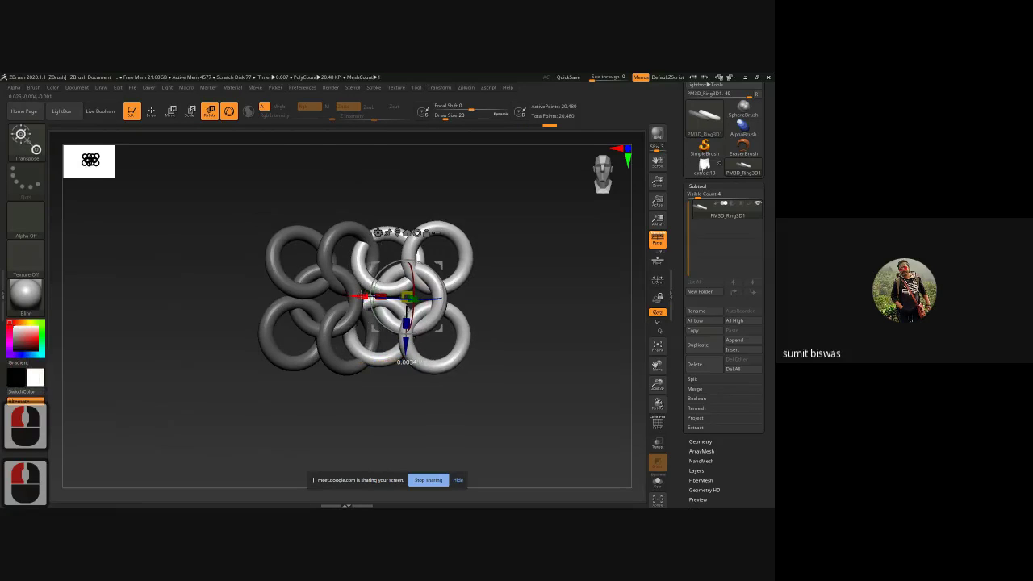
pyautogui.moveTo(439, 329); pyautogui.dragTo(419, 306)
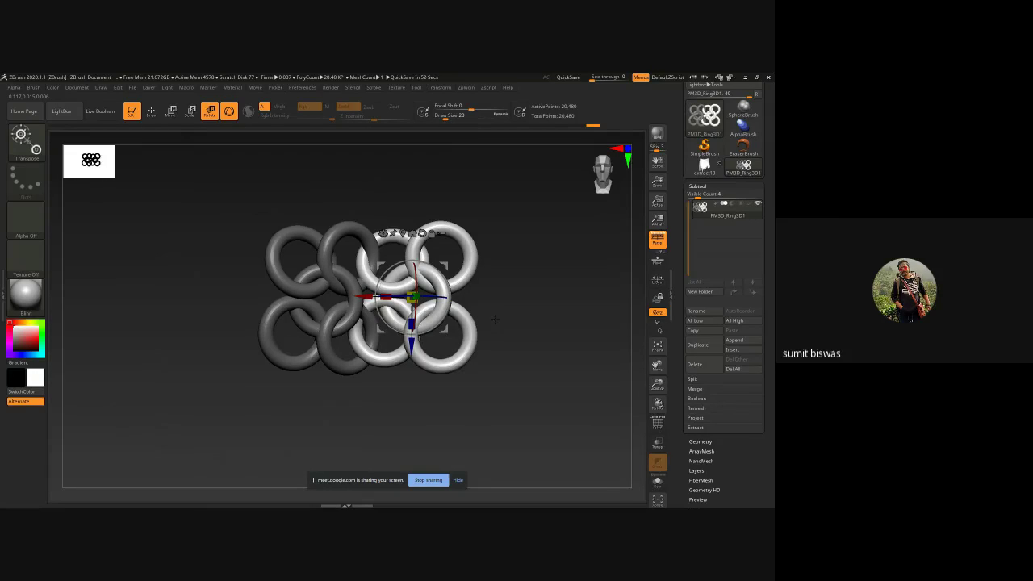
# Step: Undo the second cluster's adjustments and its duplication, back to the single five-ring cluster
pyautogui.hotkey('ctrl', 'z')
pyautogui.hotkey('ctrl', 'z')
pyautogui.hotkey('ctrl', 'z')
pyautogui.hotkey('ctrl', 'z')
pyautogui.hotkey('ctrl', 'z')
pyautogui.hotkey('ctrl', 'z')
pyautogui.hotkey('ctrl', 'z')
pyautogui.hotkey('ctrl', 'z')
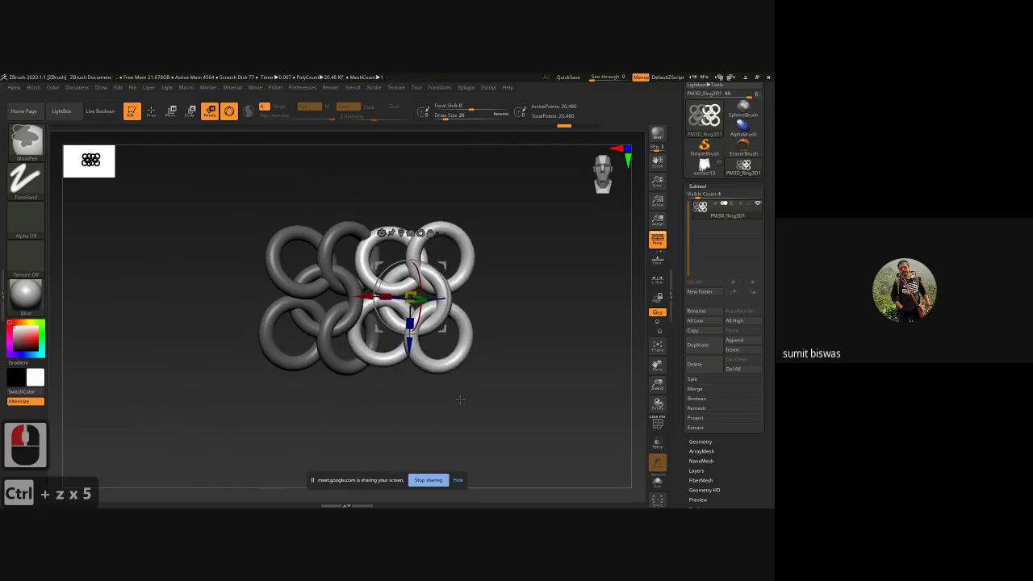
pyautogui.hotkey('ctrl', 'z')
pyautogui.hotkey('ctrl', 'z')
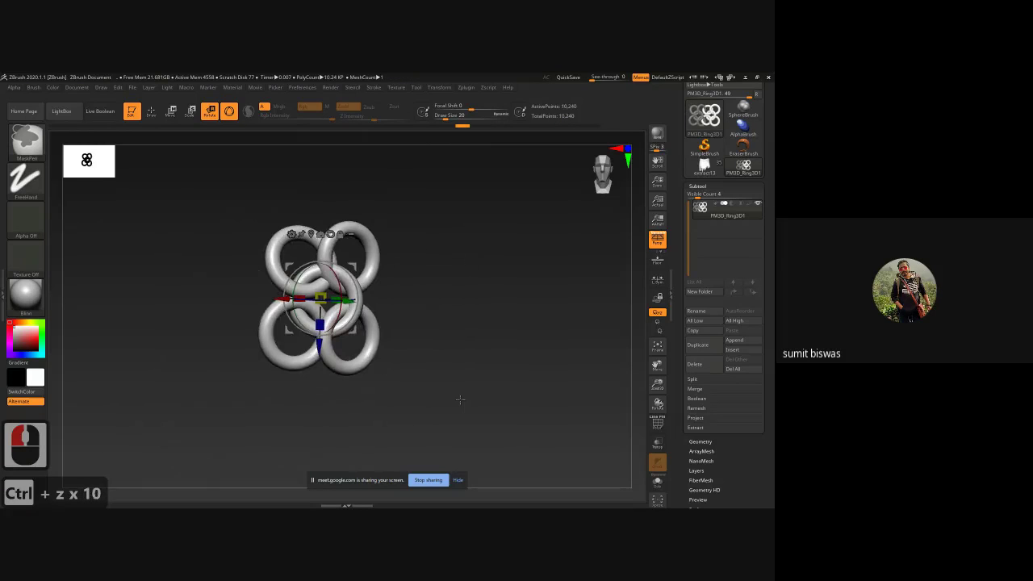
# Step: Create a new InsertMesh brush from the front-facing five-ring cluster and make a NanoMesh brush from it
pyautogui.keyDown('alt'); pyautogui.click(470, 389); pyautogui.keyUp('alt')
pyautogui.keyDown('shift'); pyautogui.click(470, 388); pyautogui.keyUp('shift')
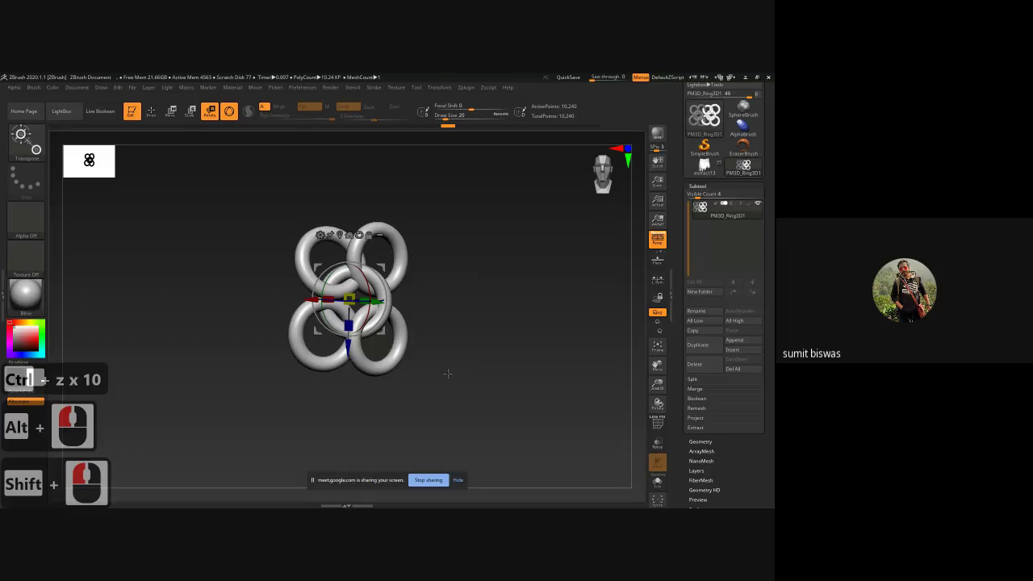
pyautogui.moveTo(447, 373); pyautogui.dragTo(435, 374)
pyautogui.keyDown('ctrl'); pyautogui.moveTo(440, 369); pyautogui.dragTo(443, 385, button='right'); pyautogui.keyUp('ctrl')
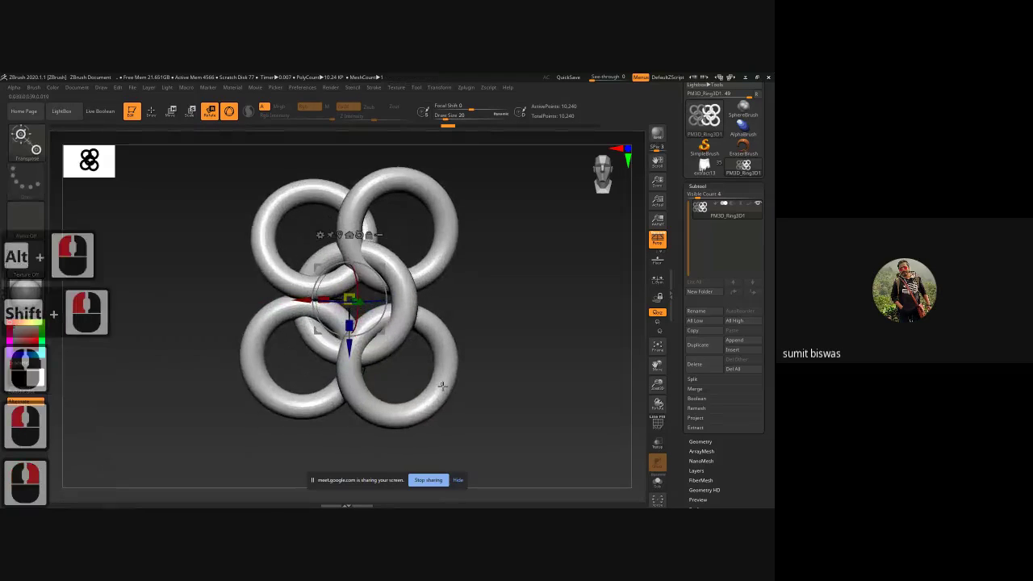
pyautogui.keyDown('alt'); pyautogui.moveTo(511, 359); pyautogui.dragTo(491, 372); pyautogui.keyUp('alt')
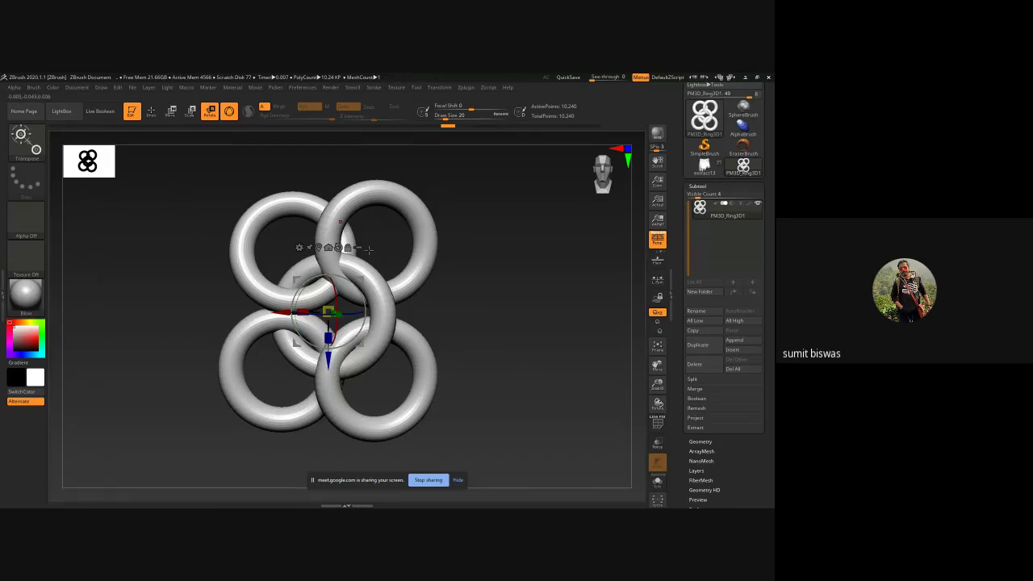
pyautogui.click(34, 88)
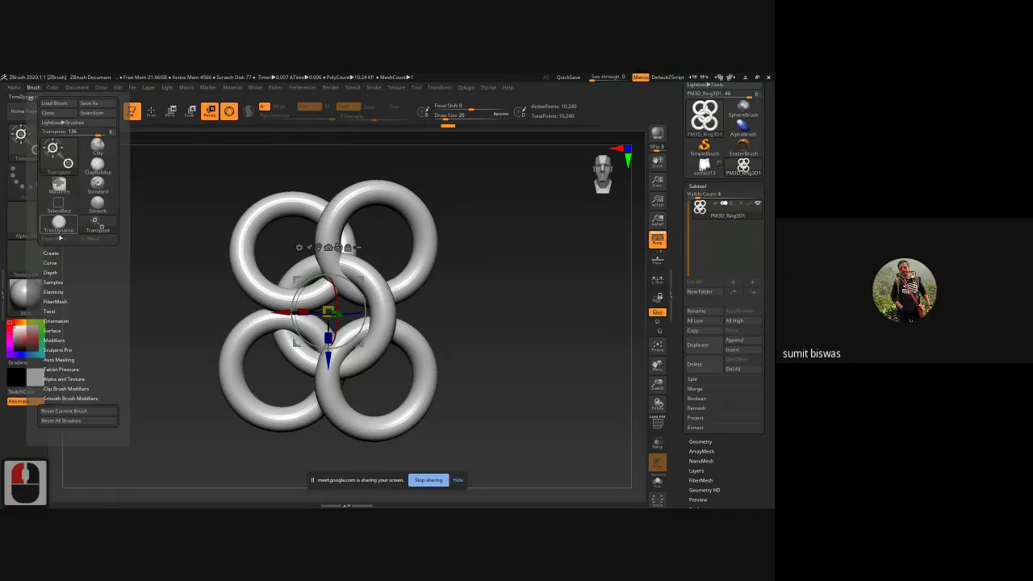
pyautogui.click(52, 252)
pyautogui.click(72, 261)
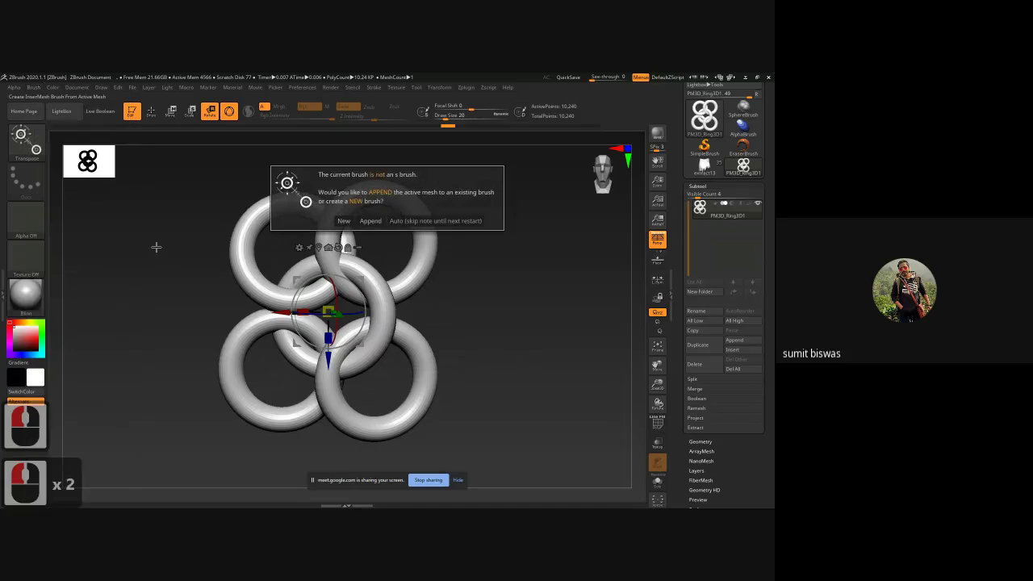
pyautogui.click(344, 221)
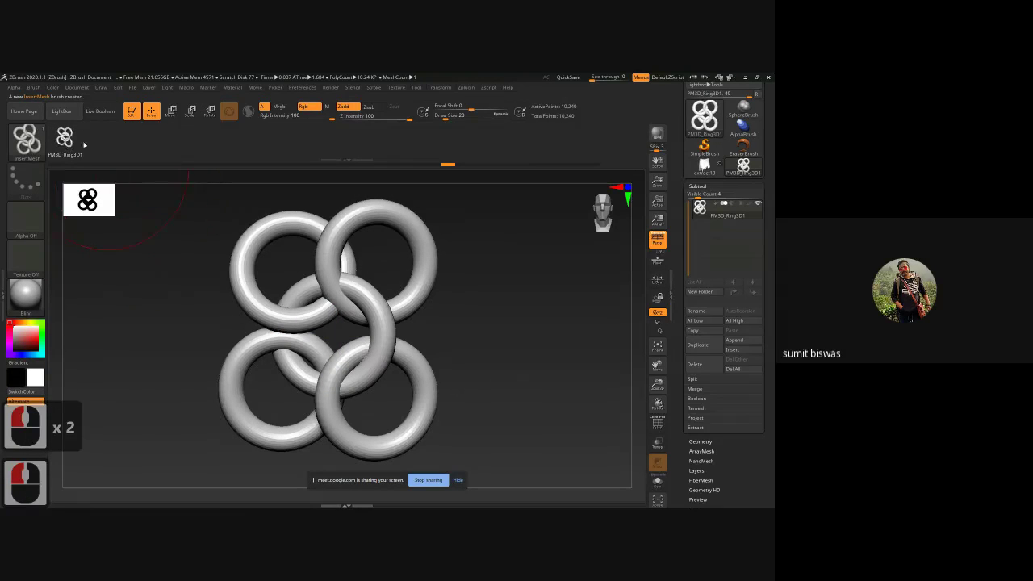
pyautogui.click(35, 88)
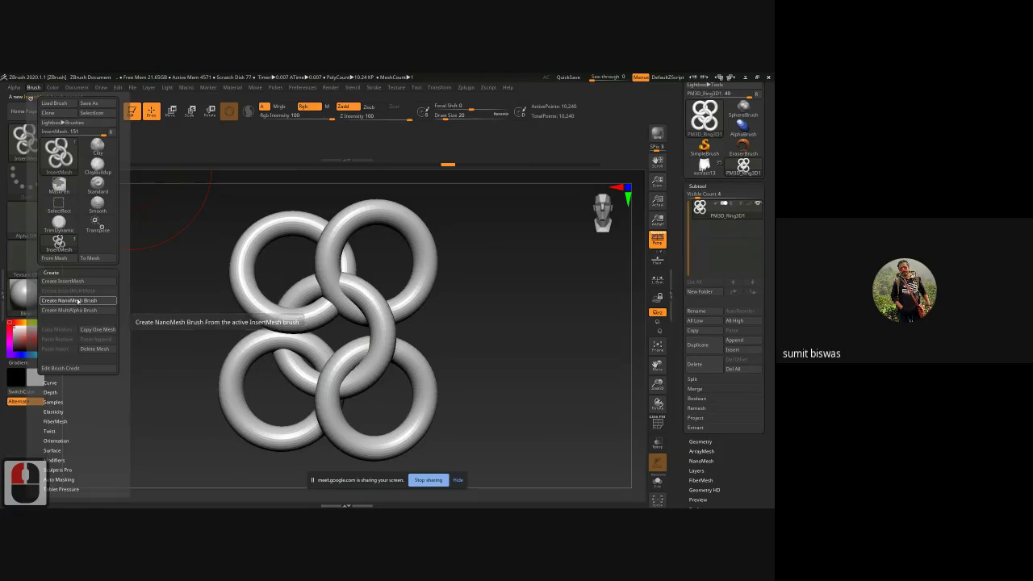
pyautogui.click(78, 301)
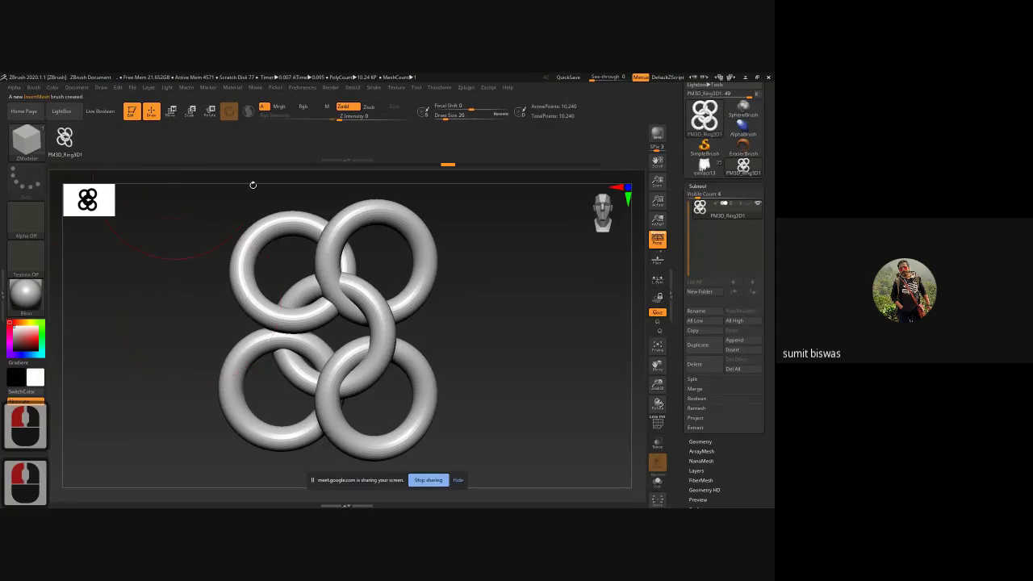
# Step: Switch to the torn waist cloth extract13 and isolate it from the other subtools
pyautogui.click(704, 166)
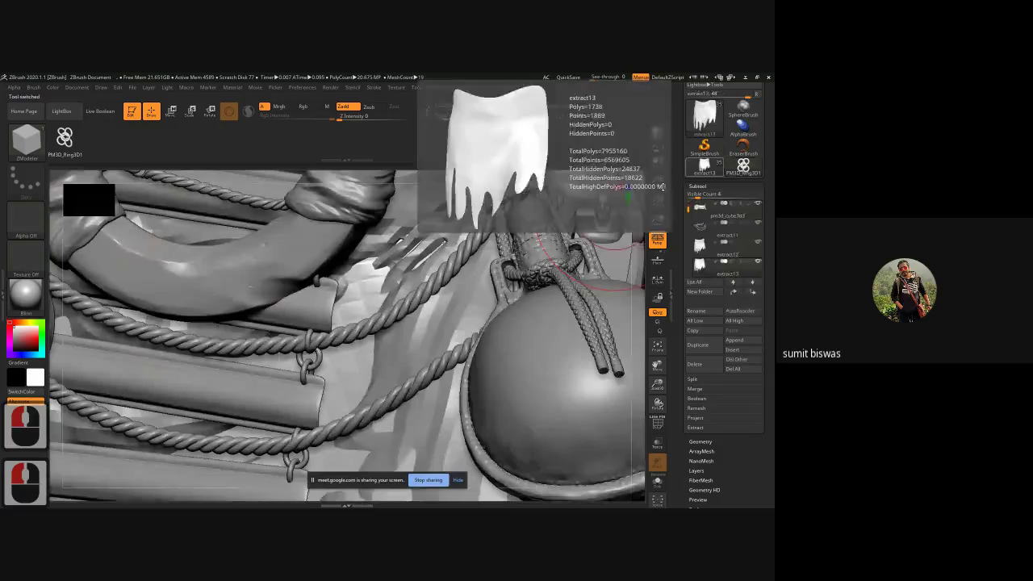
pyautogui.click(663, 485)
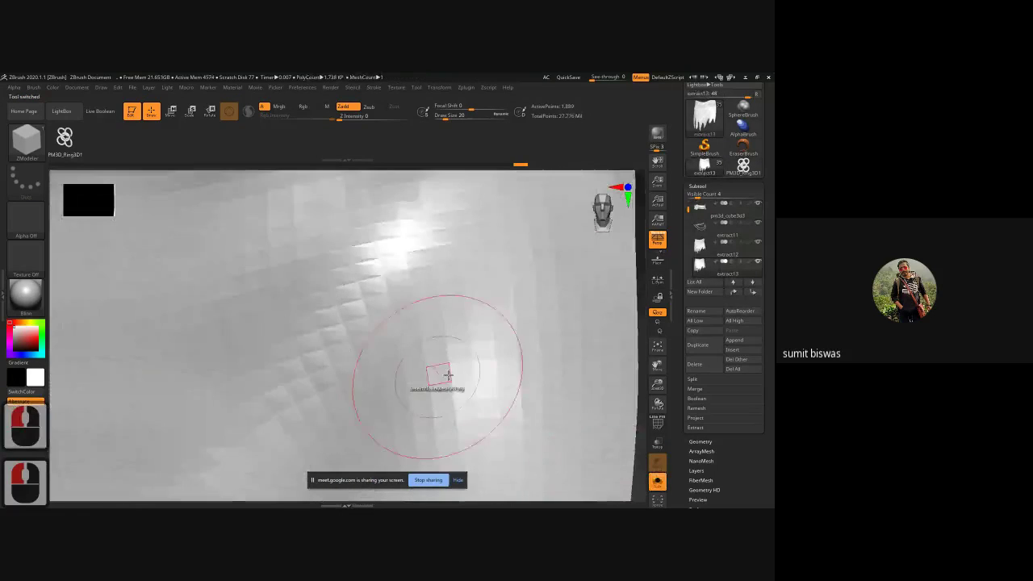
pyautogui.keyDown('ctrl'); pyautogui.moveTo(476, 379); pyautogui.dragTo(516, 318, button='right'); pyautogui.keyUp('ctrl')
pyautogui.keyDown('alt'); pyautogui.moveTo(598, 398); pyautogui.dragTo(396, 293); pyautogui.keyUp('alt')
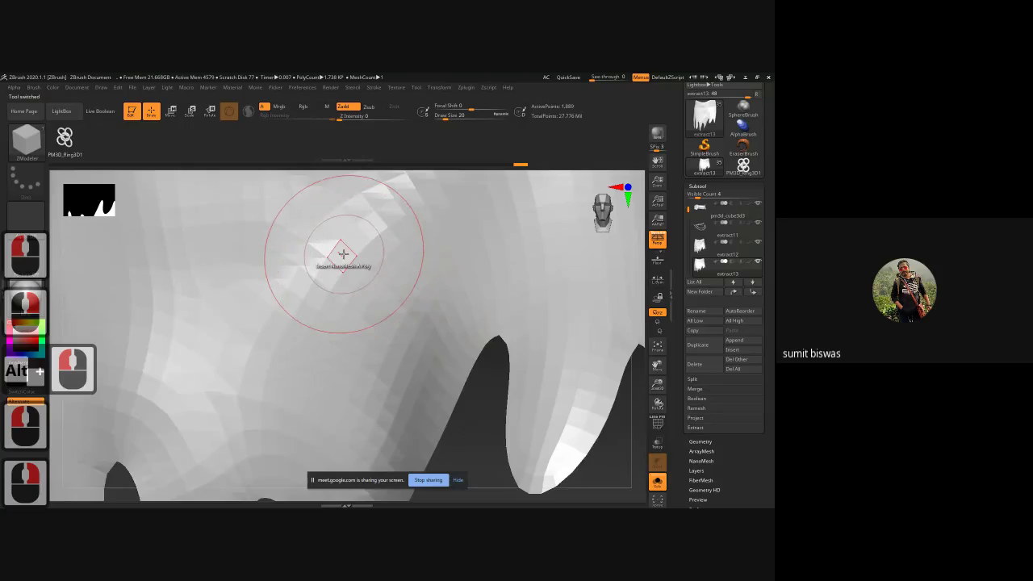
# Step: Try inserting the ring NanoMesh on a single polygon of the cloth, and undo the insertion
pyautogui.moveTo(342, 254); pyautogui.dragTo(344, 266)
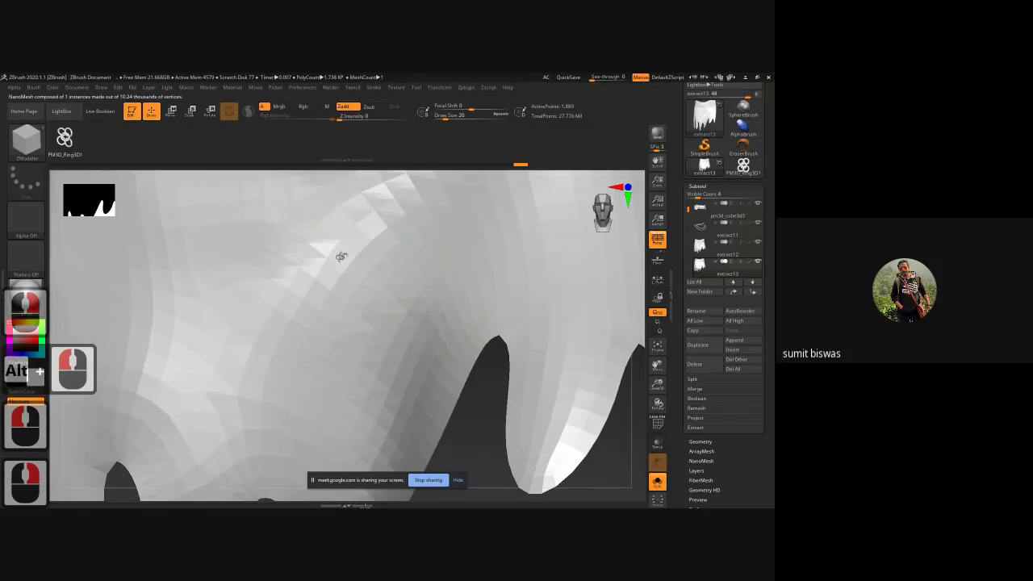
pyautogui.press('ctrl')
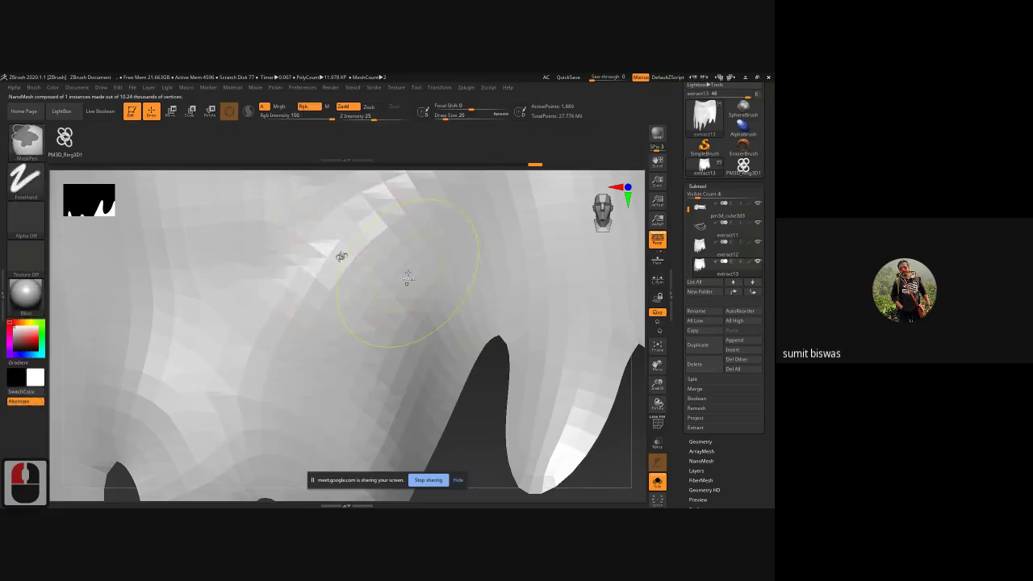
pyautogui.hotkey('ctrl', 'z')
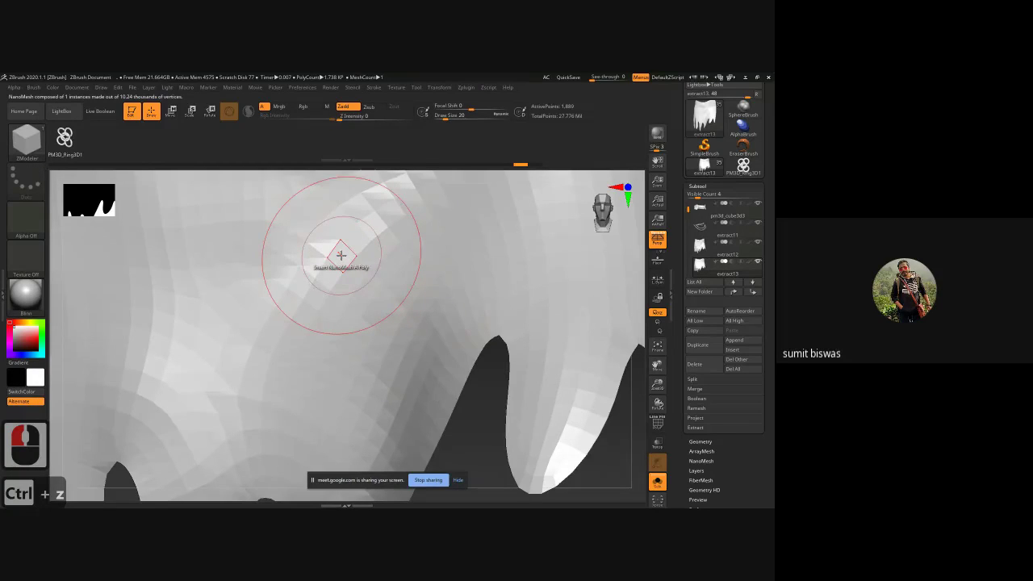
# Step: Set the Insert NanoMesh target to All Polygons, apply the rings across the whole cloth and open the NanoMesh settings
pyautogui.press('space')
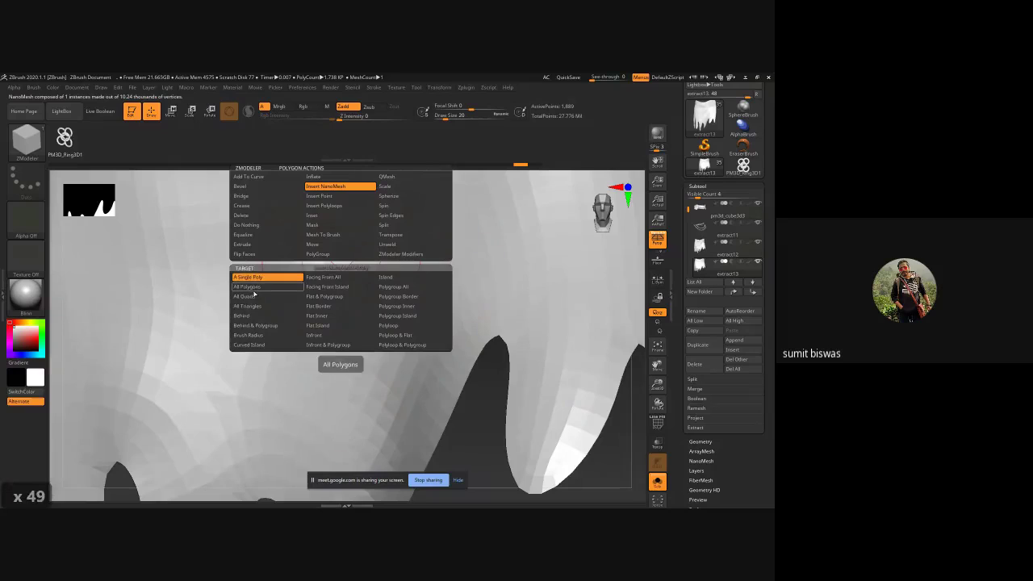
pyautogui.click(254, 289)
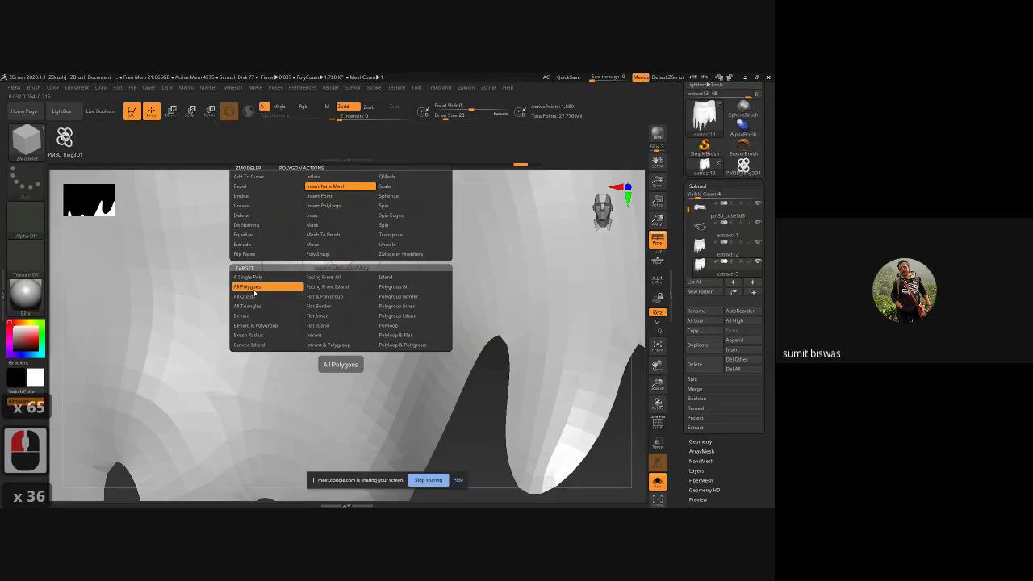
pyautogui.click(344, 255)
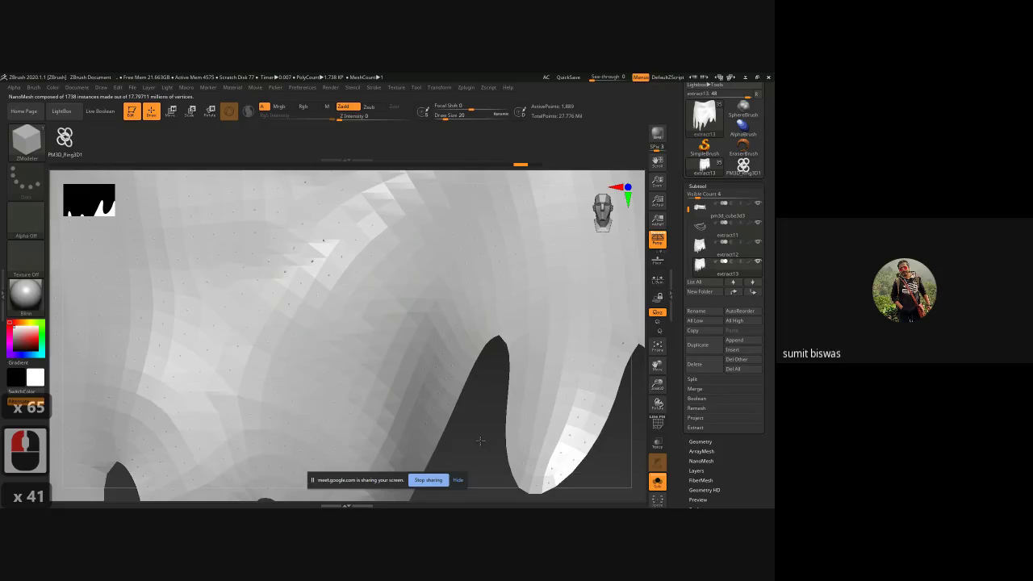
pyautogui.moveTo(480, 441); pyautogui.dragTo(487, 445)
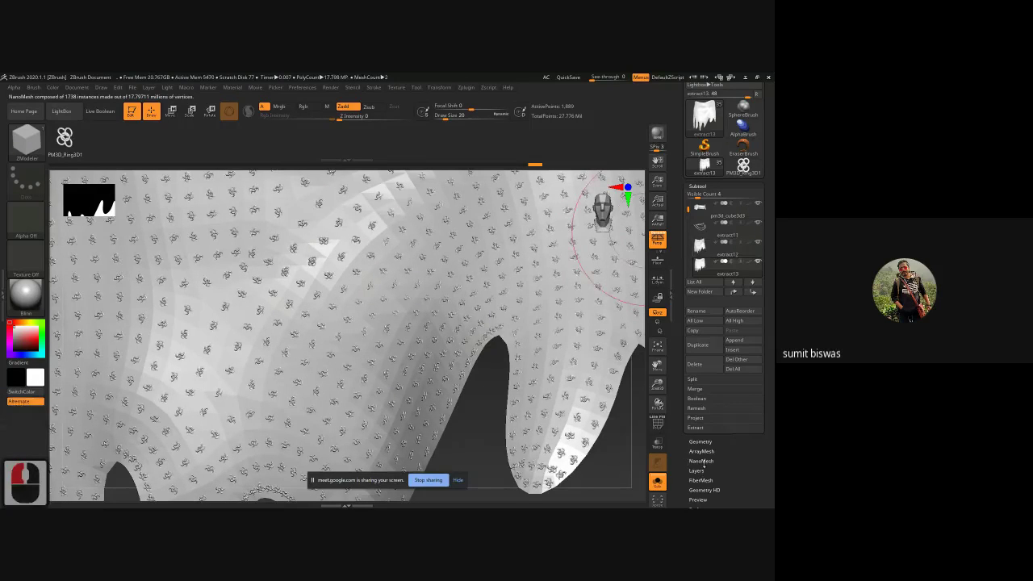
pyautogui.click(693, 460)
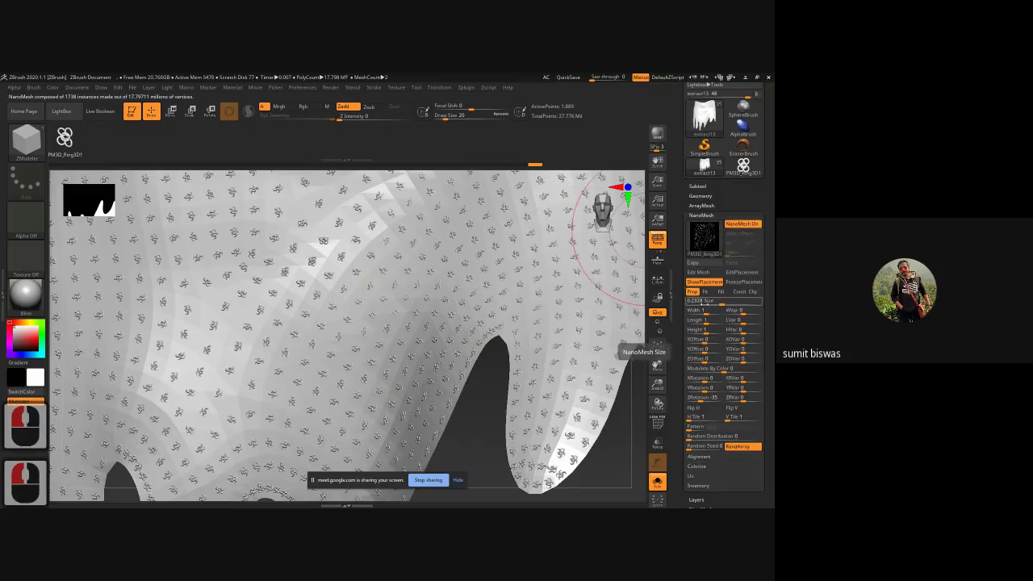
# Step: Try Align To Normal on the ring NanoMesh with a size of about 1.26, and undo both changes
pyautogui.click(699, 456)
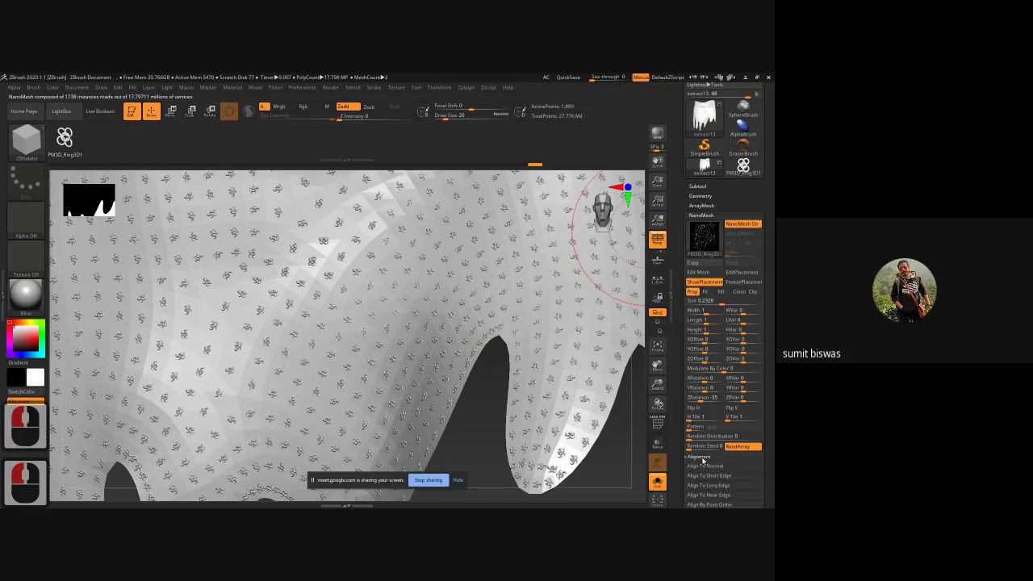
pyautogui.click(704, 465)
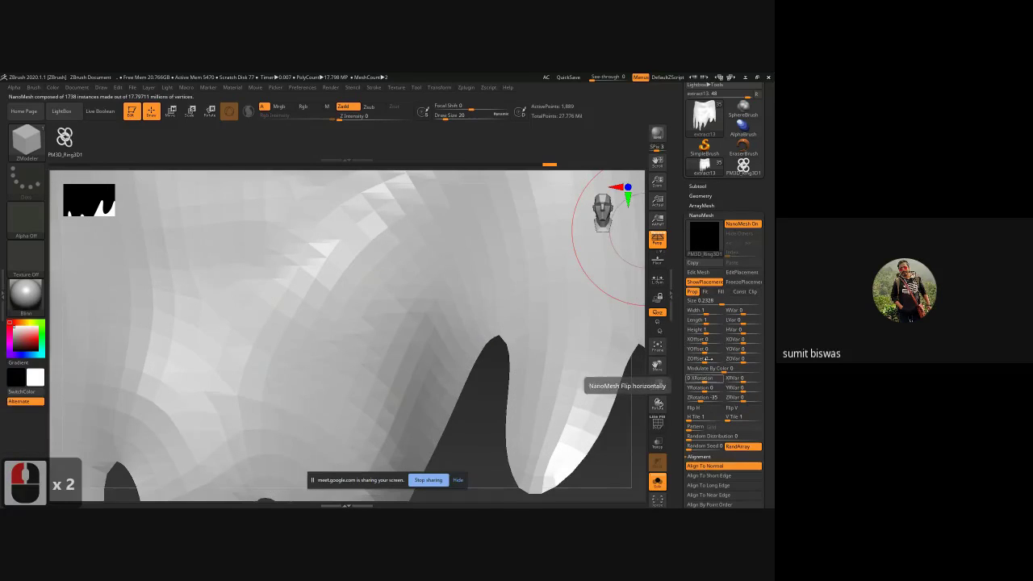
pyautogui.moveTo(721, 302); pyautogui.dragTo(735, 301)
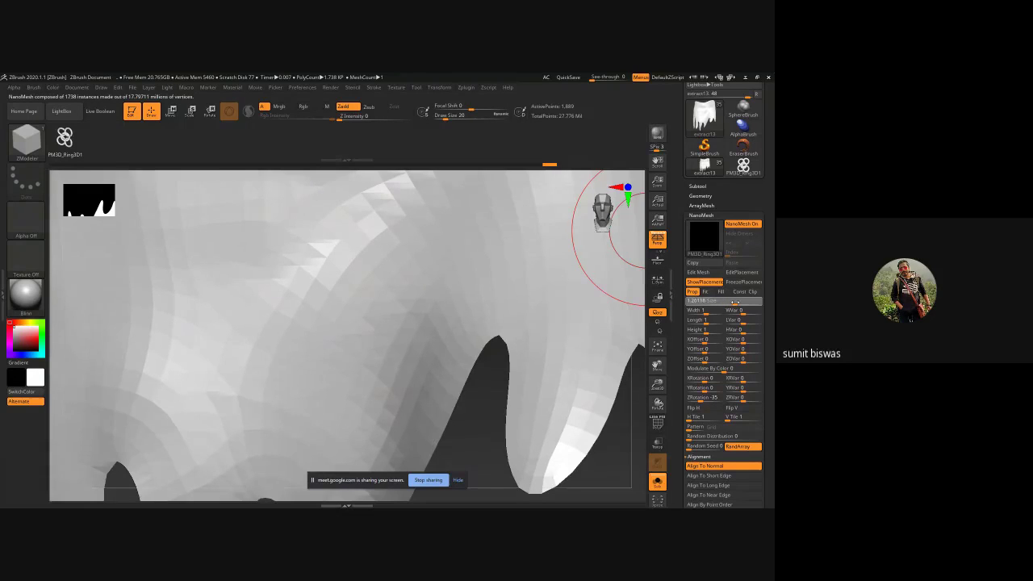
pyautogui.click(733, 303)
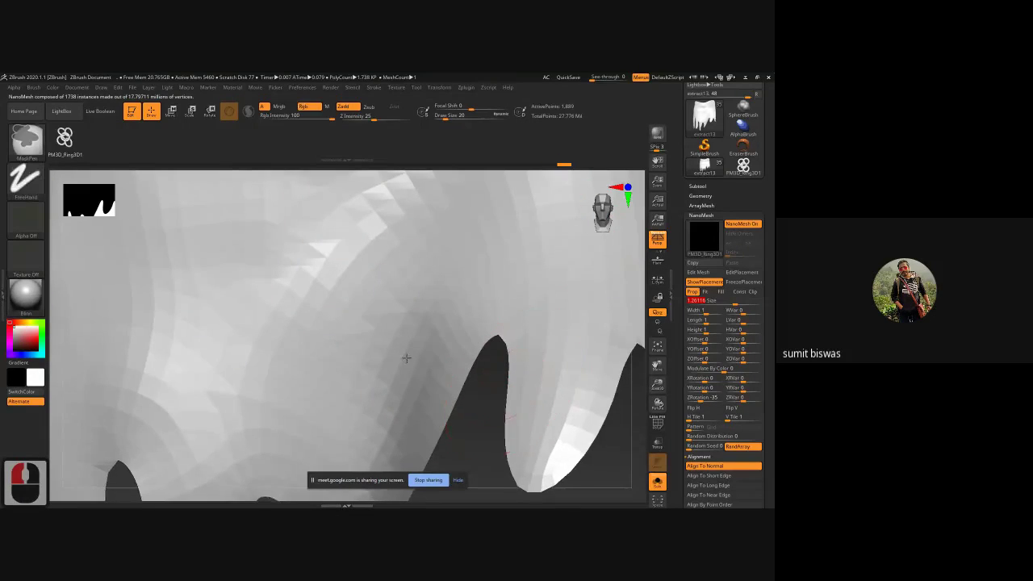
pyautogui.keyDown('ctrl'); pyautogui.moveTo(405, 353); pyautogui.dragTo(412, 362, button='right'); pyautogui.keyUp('ctrl')
pyautogui.hotkey('ctrl', 'z')
pyautogui.hotkey('ctrl', 'z')
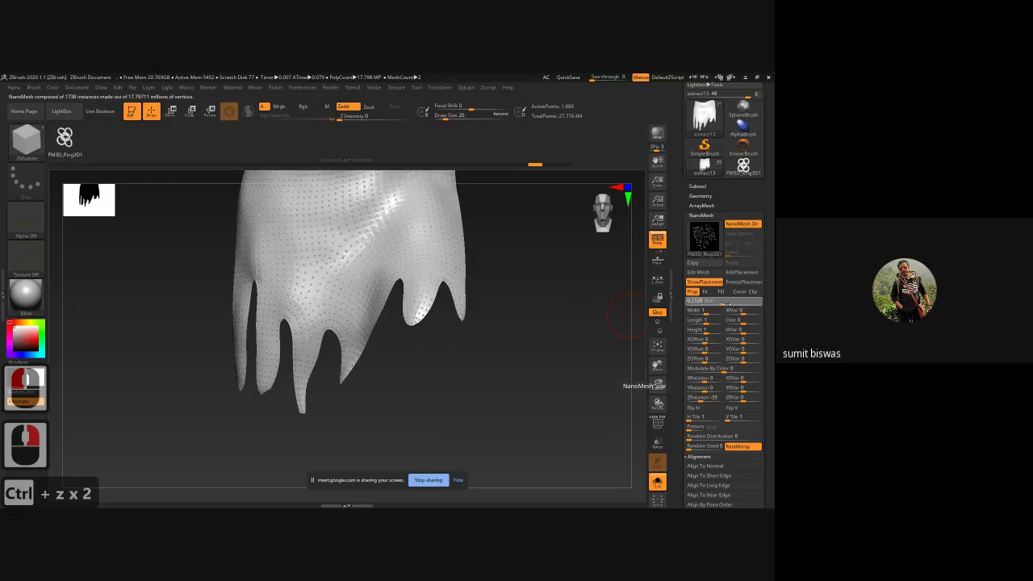
# Step: Set the NanoMesh size to about 0.7629 and inspect how the rings cover the cloth
pyautogui.click(730, 303)
pyautogui.moveTo(730, 303); pyautogui.dragTo(732, 303)
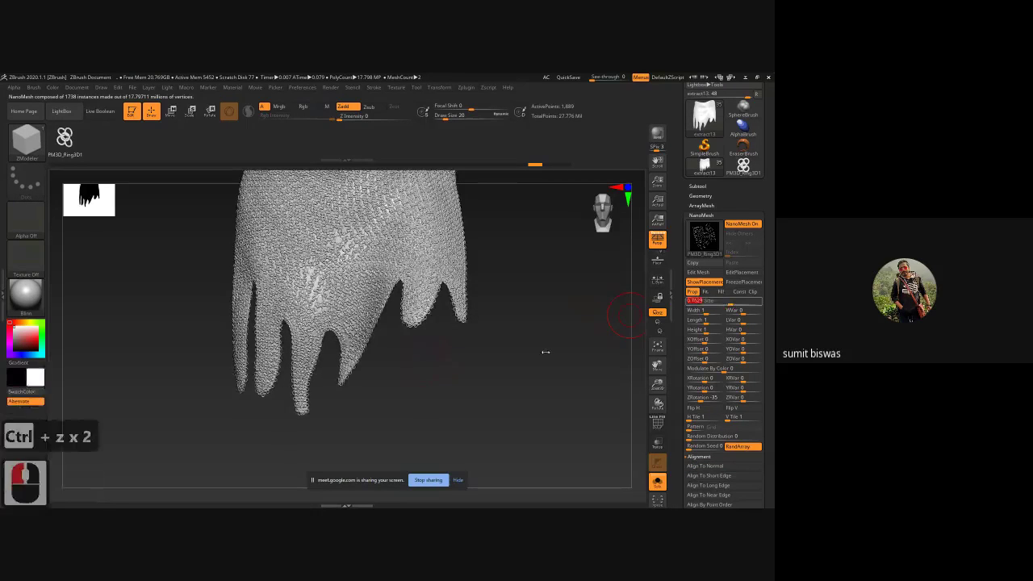
pyautogui.moveTo(551, 350); pyautogui.dragTo(520, 349)
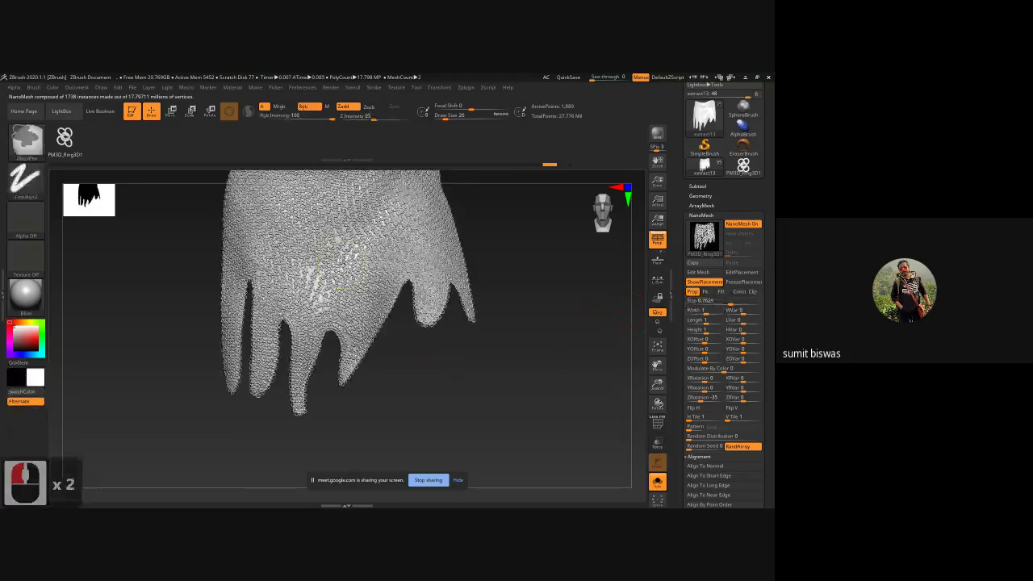
pyautogui.scroll(1, 342, 254)
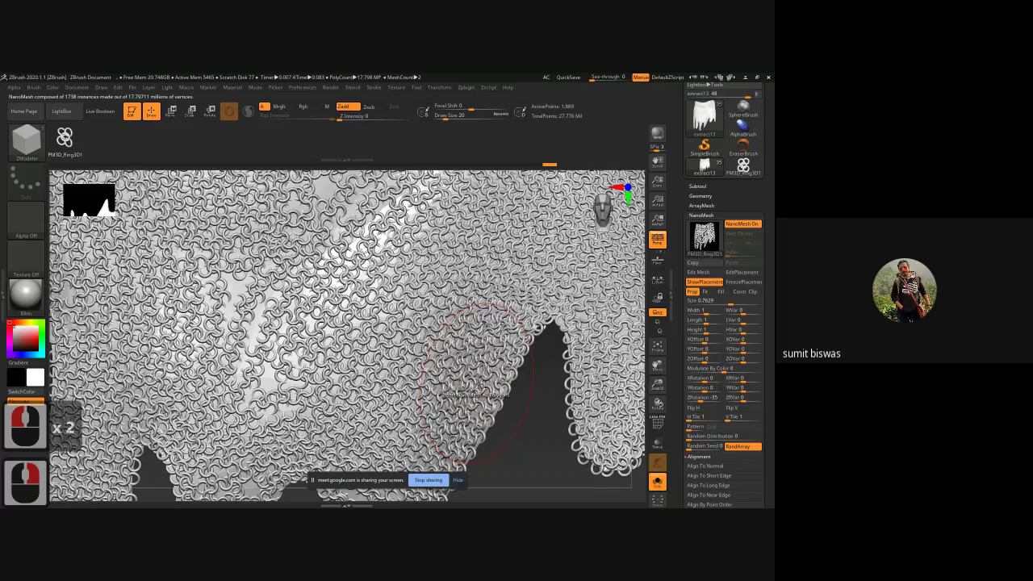
pyautogui.moveTo(543, 385); pyautogui.dragTo(562, 386)
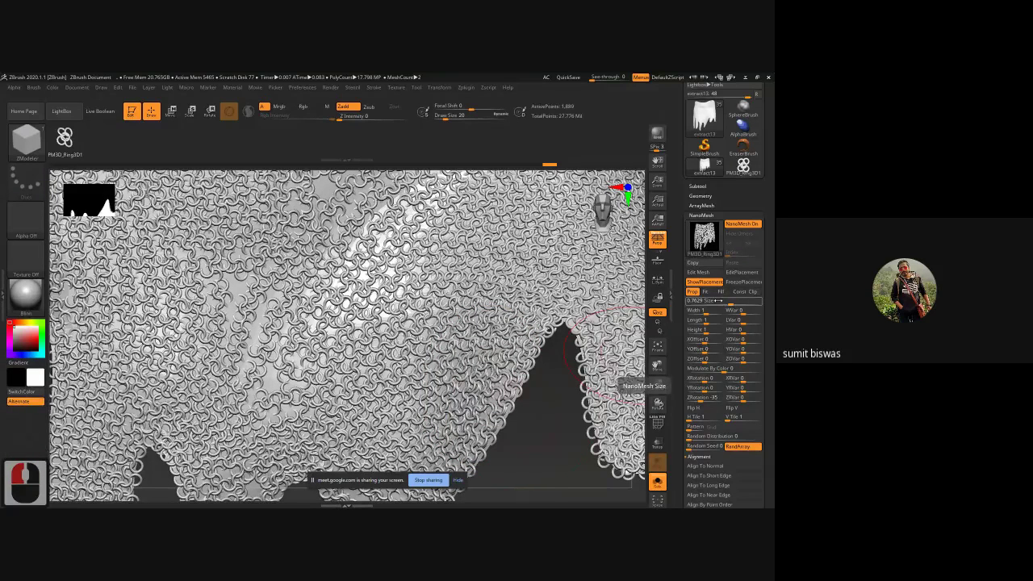
# Step: Try NanoMesh sizes of 1 and about 0.69 on the rings covering the cloth
pyautogui.write('1')
pyautogui.press('Return')
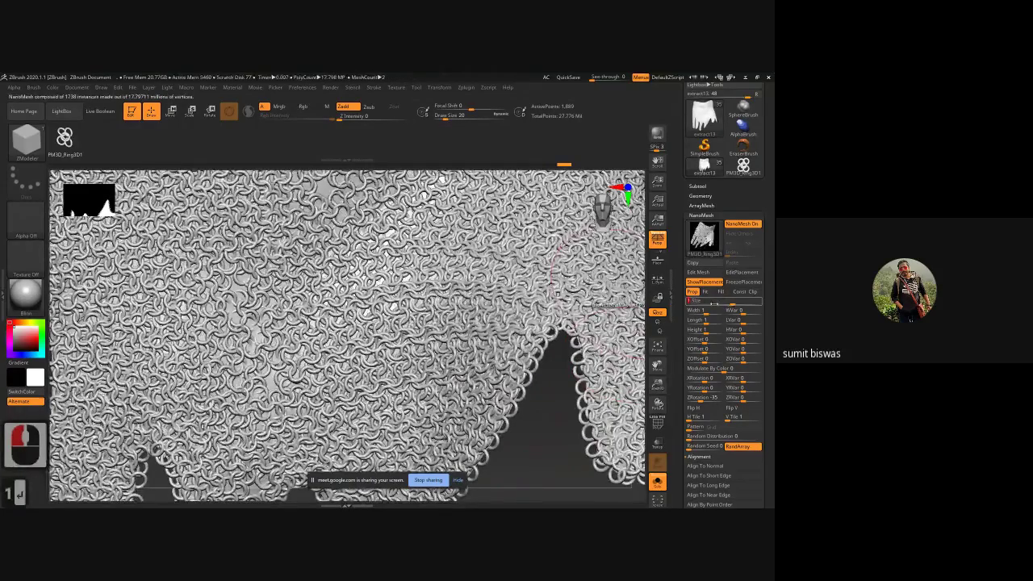
pyautogui.moveTo(732, 304); pyautogui.dragTo(729, 304)
pyautogui.click(729, 304)
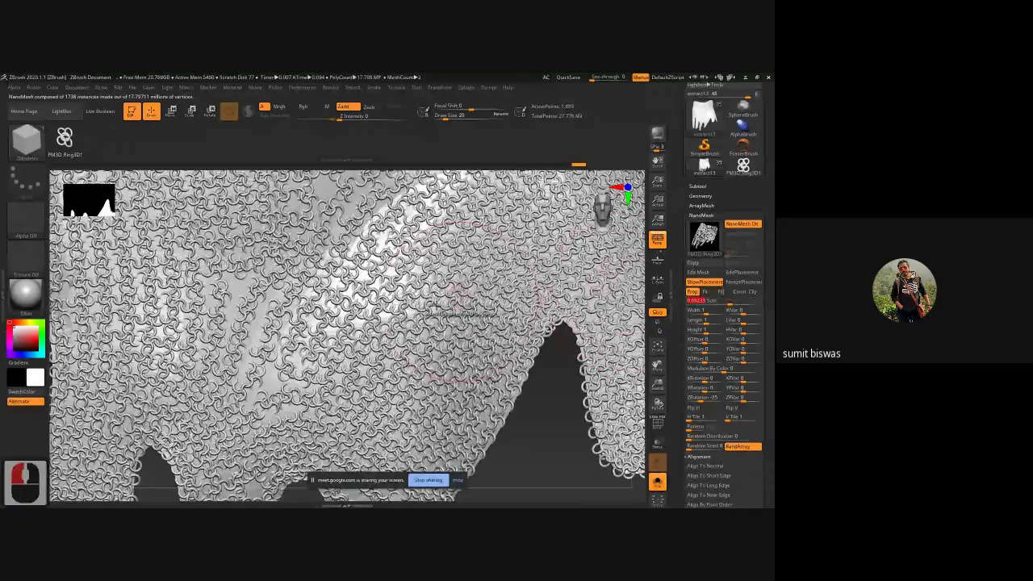
pyautogui.moveTo(448, 310)
pyautogui.mouseDown()
pyautogui.moveTo(402, 305)
pyautogui.moveTo(411, 284)
pyautogui.mouseUp()
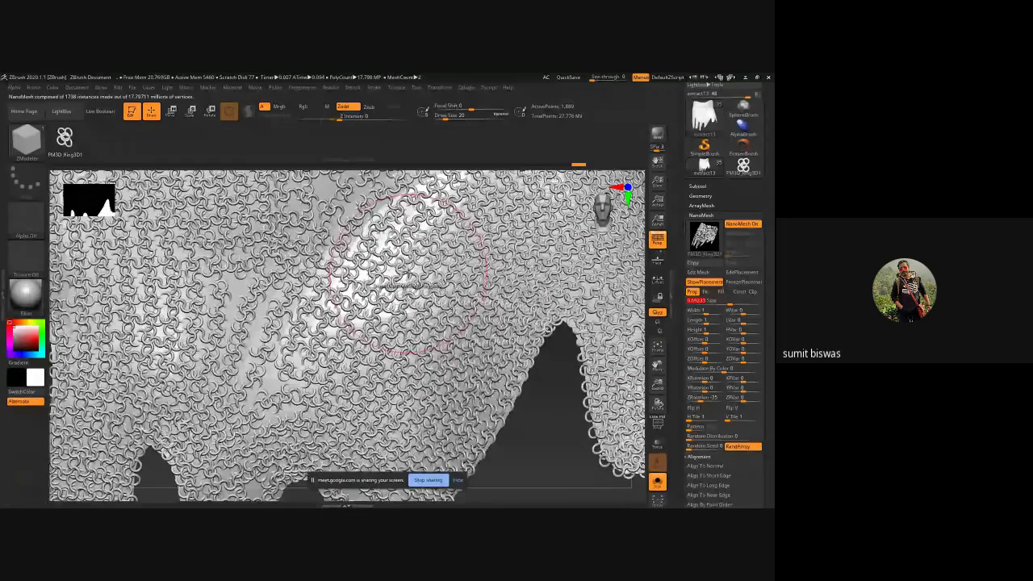
# Step: Turn off Show Placement to hide the base cloth and inspect the rings along the torn hem
pyautogui.click(706, 283)
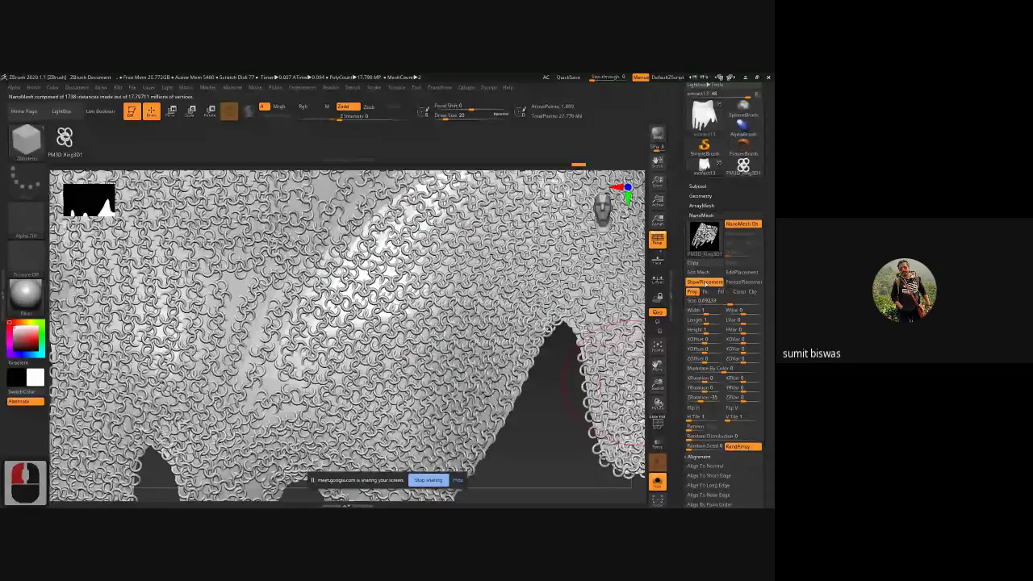
pyautogui.click(705, 284)
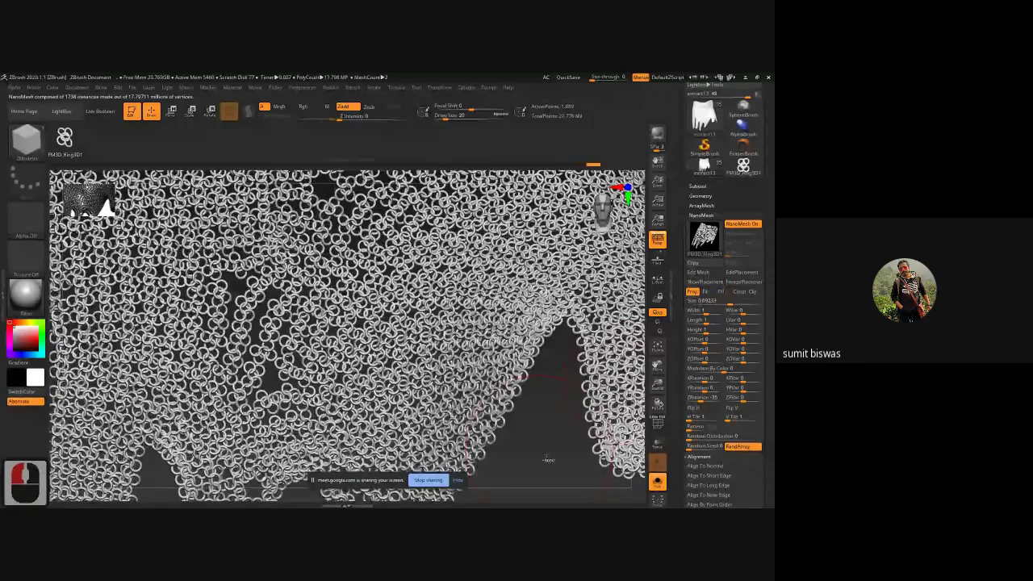
pyautogui.moveTo(547, 458); pyautogui.dragTo(512, 355)
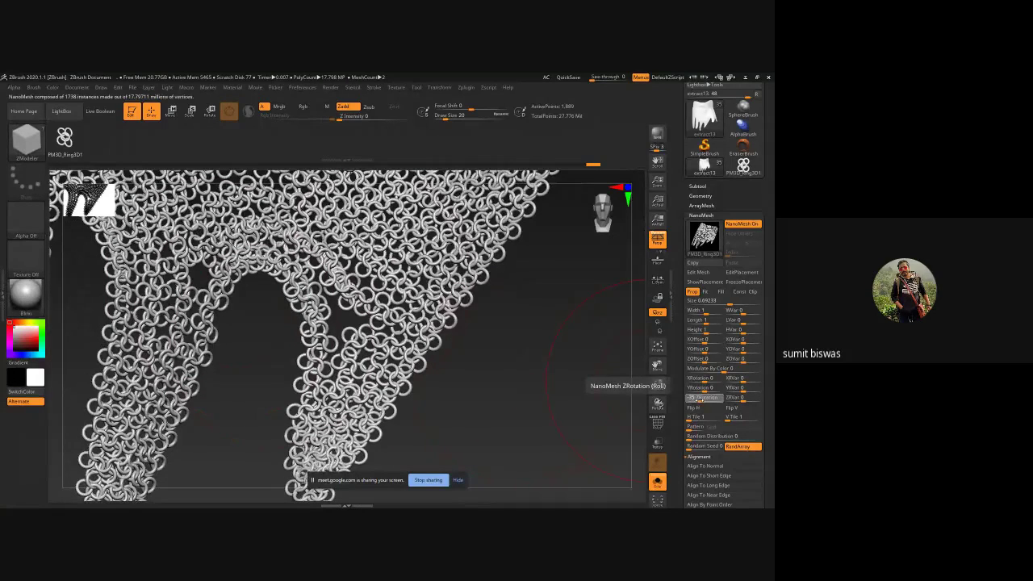
# Step: Set the ring NanoMesh's Z rotation to -33 and try small Y and X rotation changes
pyautogui.moveTo(699, 397)
pyautogui.mouseDown()
pyautogui.moveTo(718, 397)
pyautogui.moveTo(700, 400)
pyautogui.mouseUp()
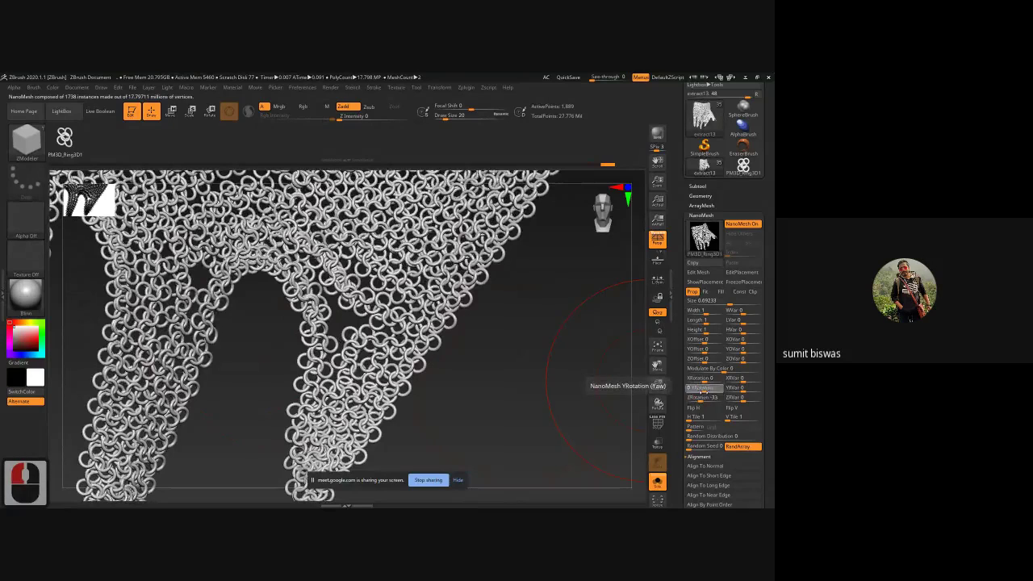
pyautogui.moveTo(706, 388); pyautogui.dragTo(690, 388)
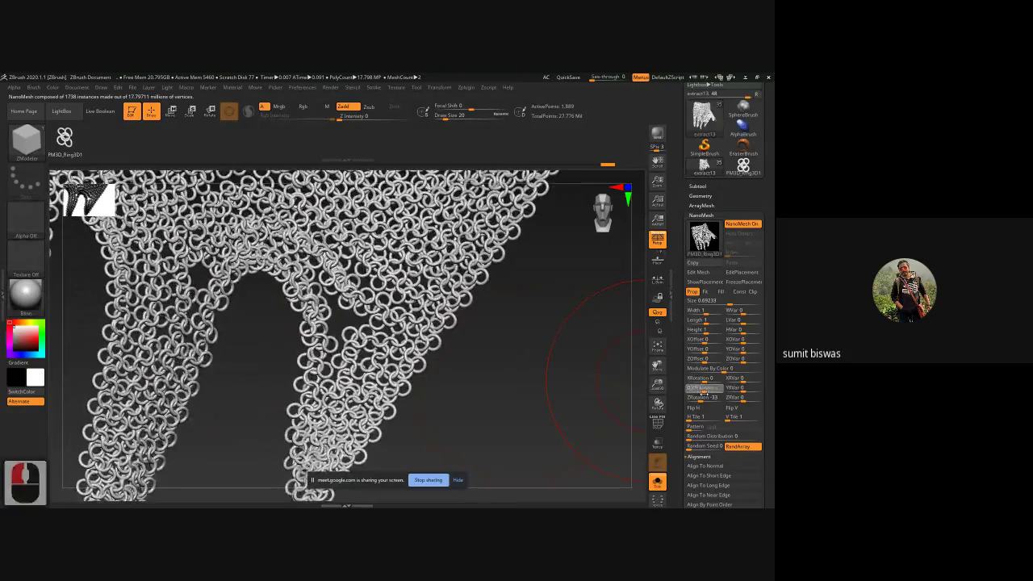
pyautogui.click(702, 379)
pyautogui.moveTo(702, 380); pyautogui.dragTo(703, 382)
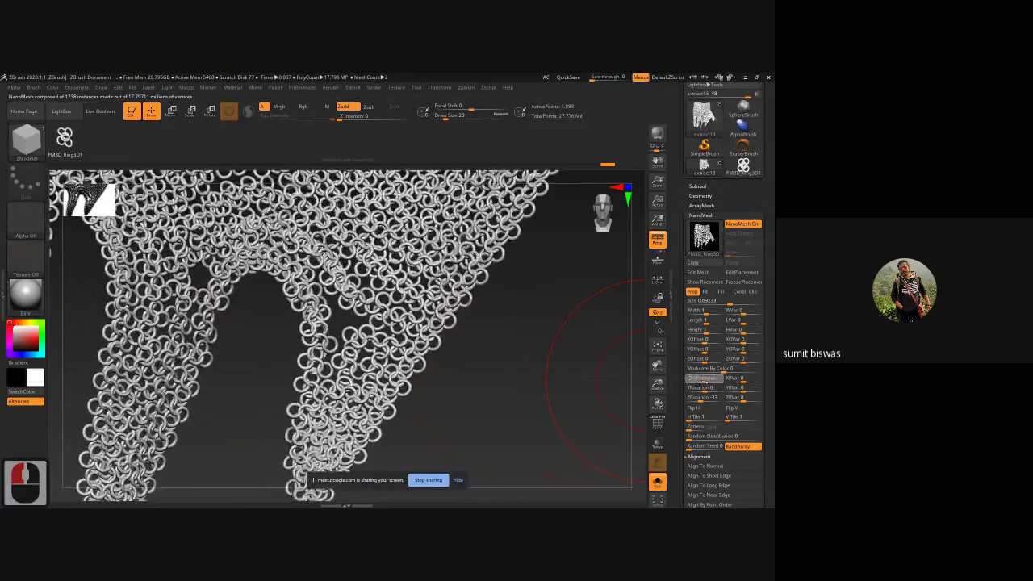
# Step: Try a NanoMesh size of 0.5, set it to about 0.8 and check the ring coverage along the torn strips
pyautogui.doubleClick(718, 300)
pyautogui.write('.5')
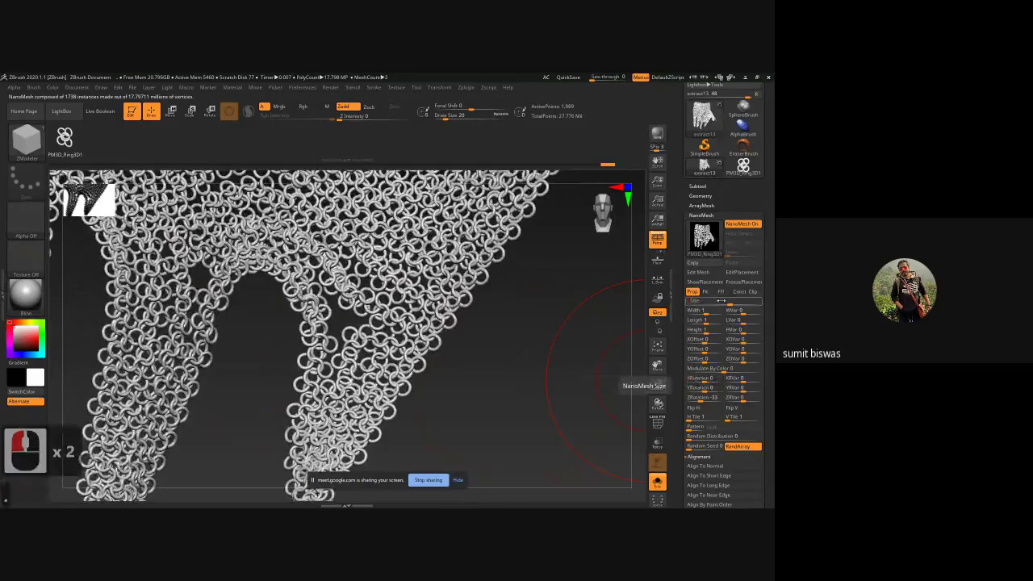
pyautogui.press('Return')
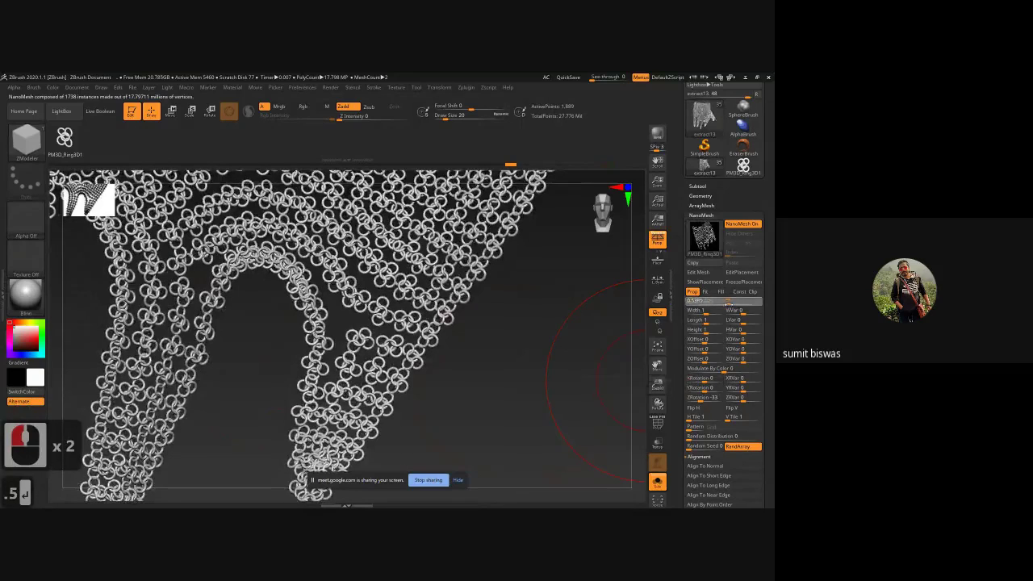
pyautogui.moveTo(729, 304); pyautogui.dragTo(732, 304)
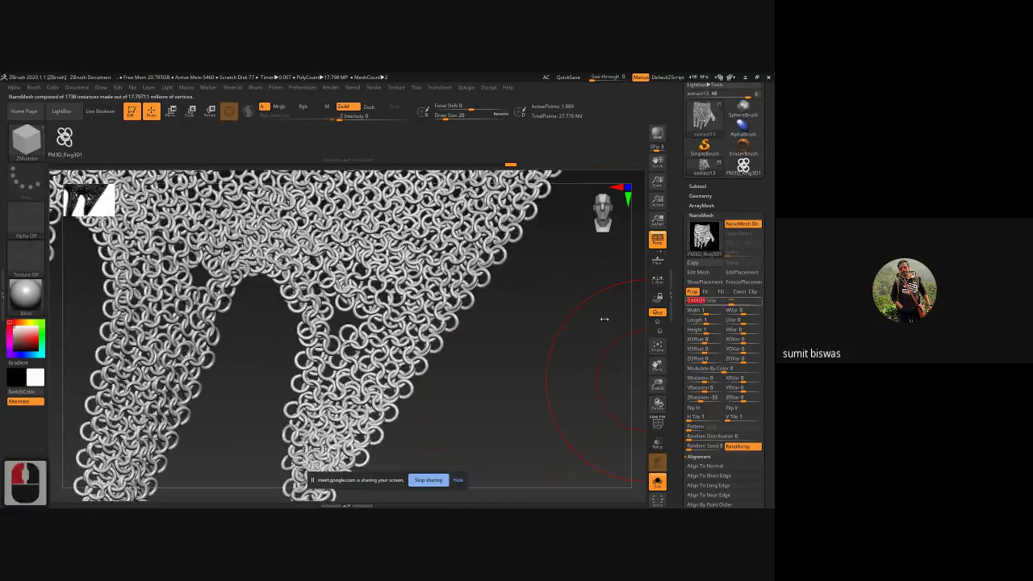
pyautogui.keyDown('ctrl'); pyautogui.moveTo(550, 346); pyautogui.dragTo(462, 344, button='right'); pyautogui.keyUp('ctrl')
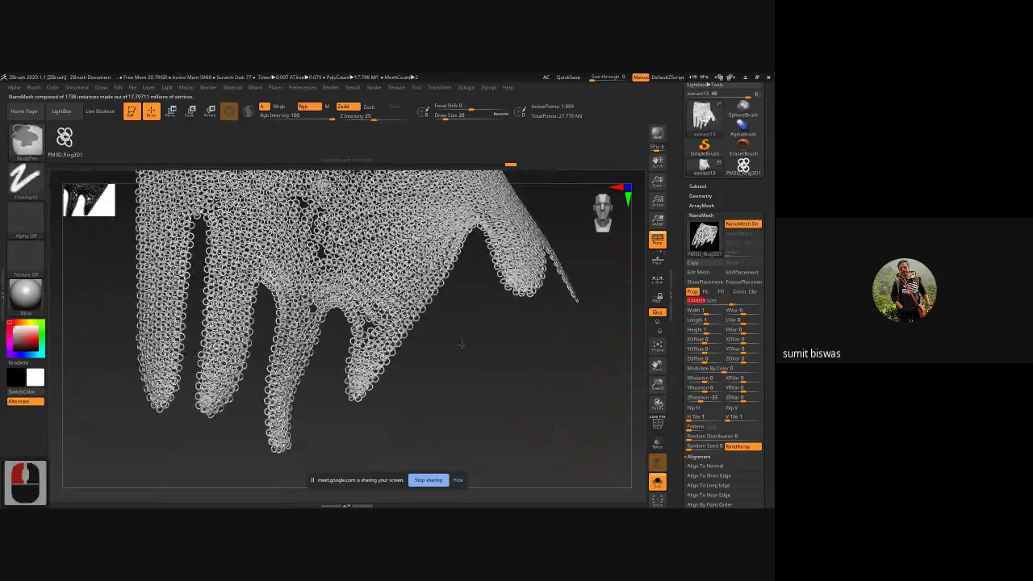
pyautogui.moveTo(461, 345); pyautogui.dragTo(496, 367)
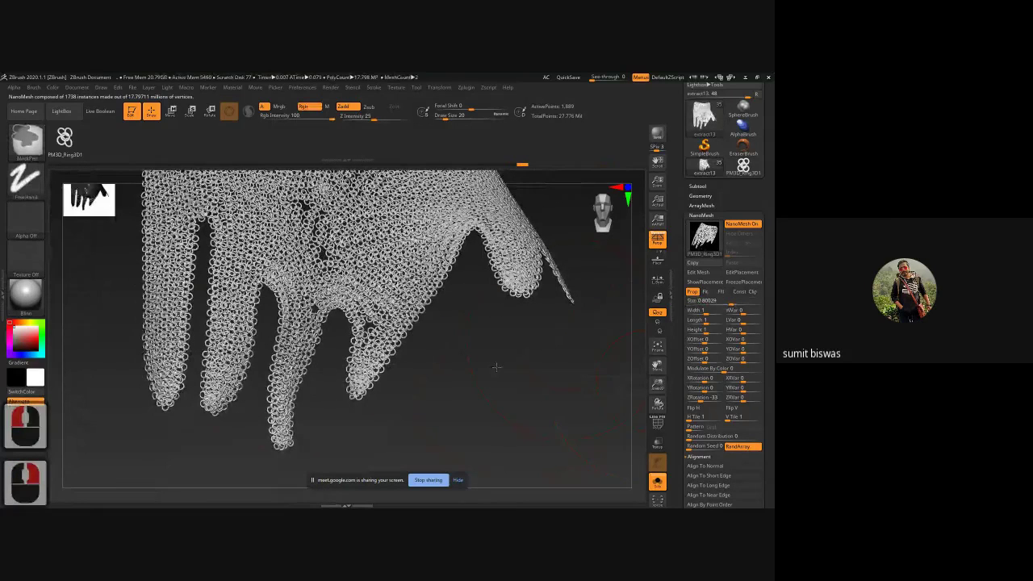
pyautogui.keyDown('ctrl'); pyautogui.moveTo(497, 367); pyautogui.dragTo(520, 337, button='right'); pyautogui.keyUp('ctrl')
pyautogui.keyDown('alt'); pyautogui.moveTo(520, 337); pyautogui.dragTo(459, 302); pyautogui.keyUp('alt')
pyautogui.keyDown('ctrl'); pyautogui.moveTo(459, 301); pyautogui.dragTo(456, 399, button='right'); pyautogui.keyUp('ctrl')
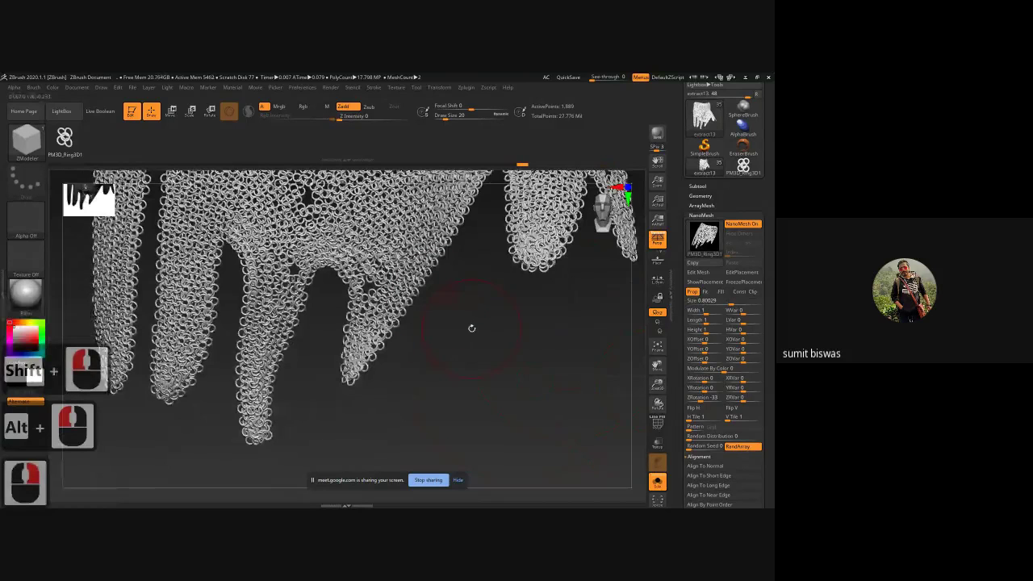
# Step: Try a NanoMesh Random Distribution of about 0.92 across the whole cloth, and reset it to 0
pyautogui.moveTo(678, 401); pyautogui.dragTo(678, 391)
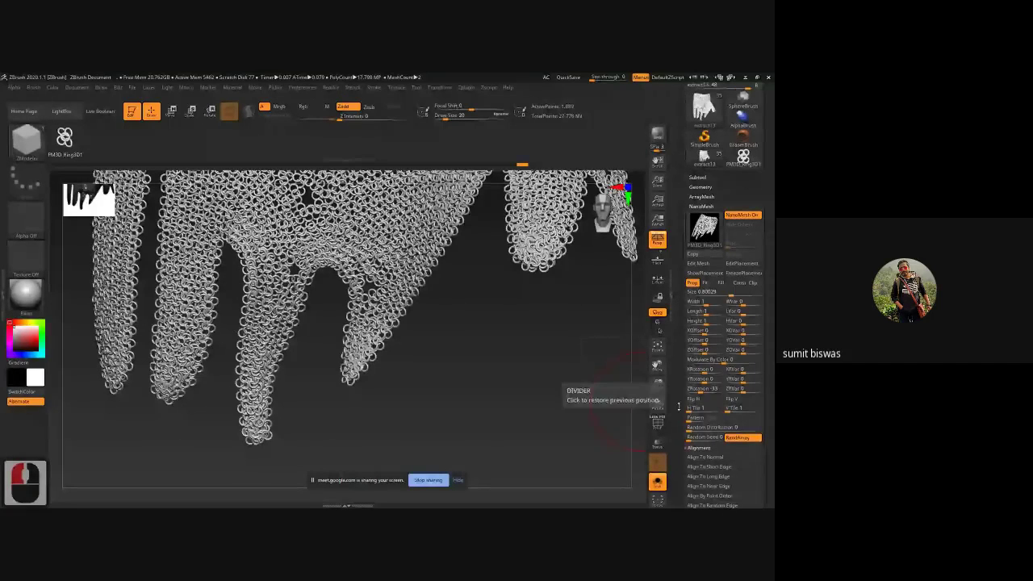
pyautogui.click(706, 427)
pyautogui.moveTo(696, 429)
pyautogui.mouseDown()
pyautogui.moveTo(750, 426)
pyautogui.moveTo(707, 430)
pyautogui.mouseUp()
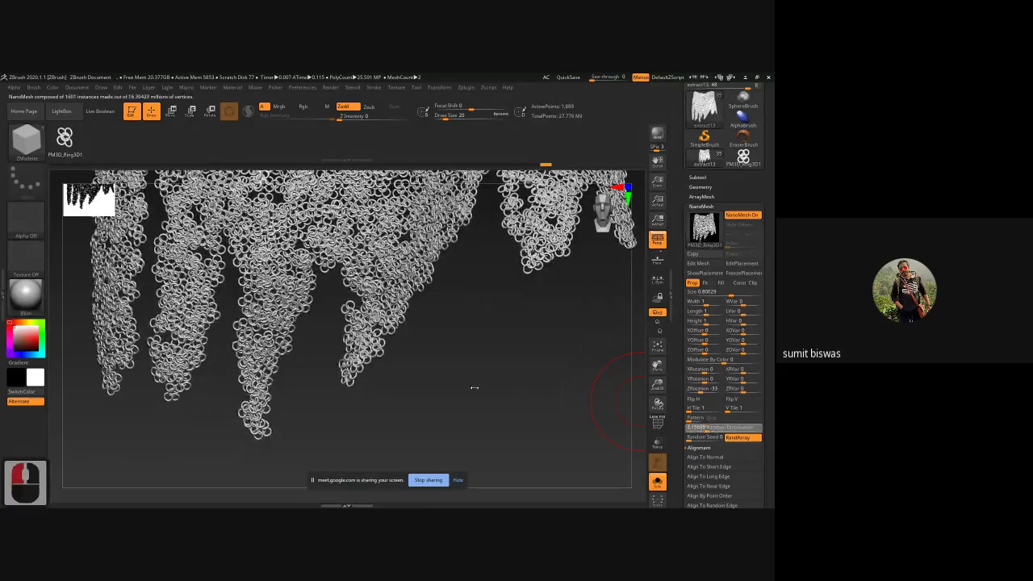
pyautogui.keyDown('ctrl'); pyautogui.moveTo(428, 371); pyautogui.dragTo(427, 368, button='right'); pyautogui.keyUp('ctrl')
pyautogui.keyDown('alt'); pyautogui.moveTo(514, 345); pyautogui.dragTo(497, 396); pyautogui.keyUp('alt')
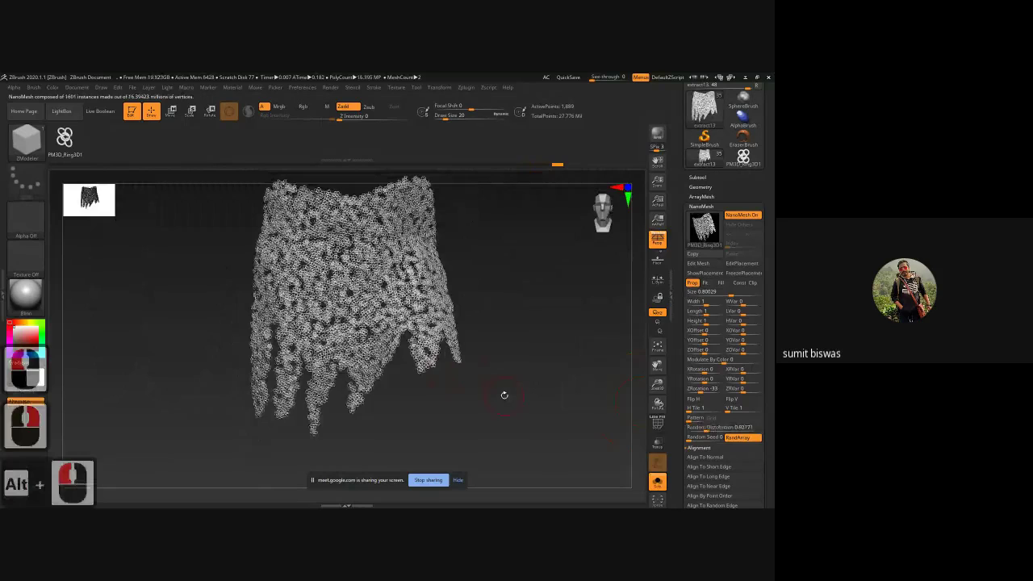
pyautogui.moveTo(504, 395); pyautogui.dragTo(498, 403)
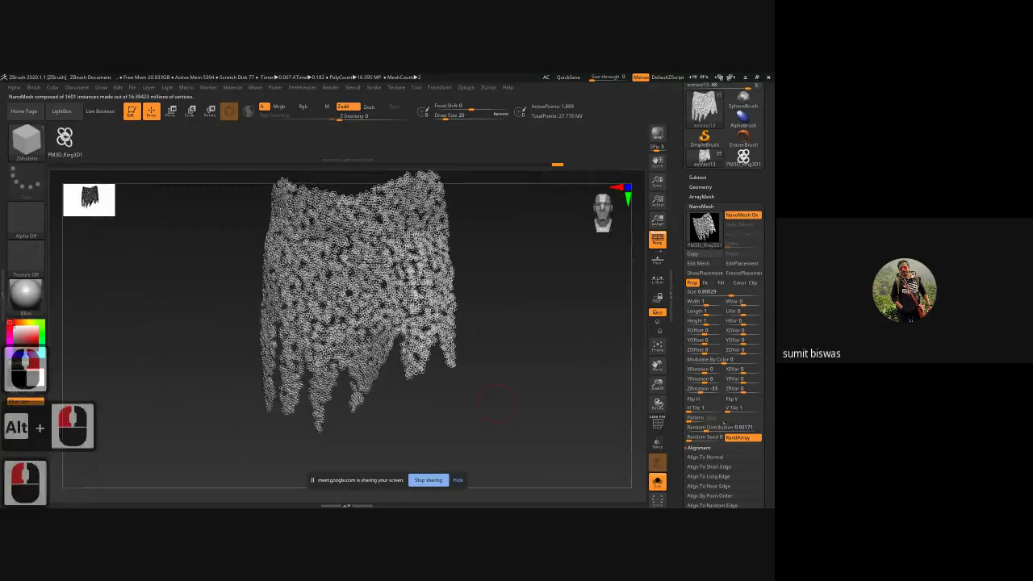
pyautogui.click(697, 426)
pyautogui.write('0')
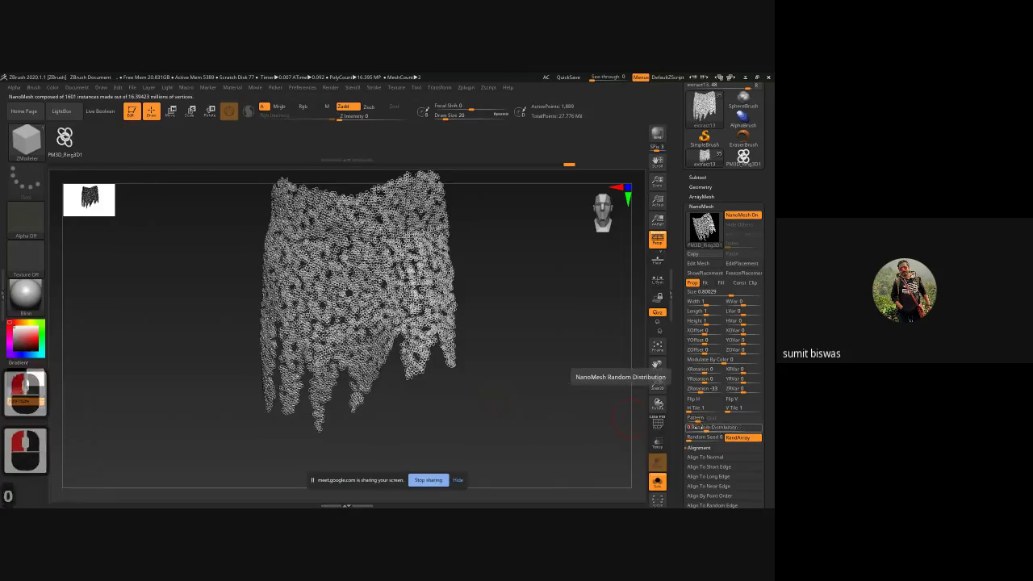
pyautogui.press('Return')
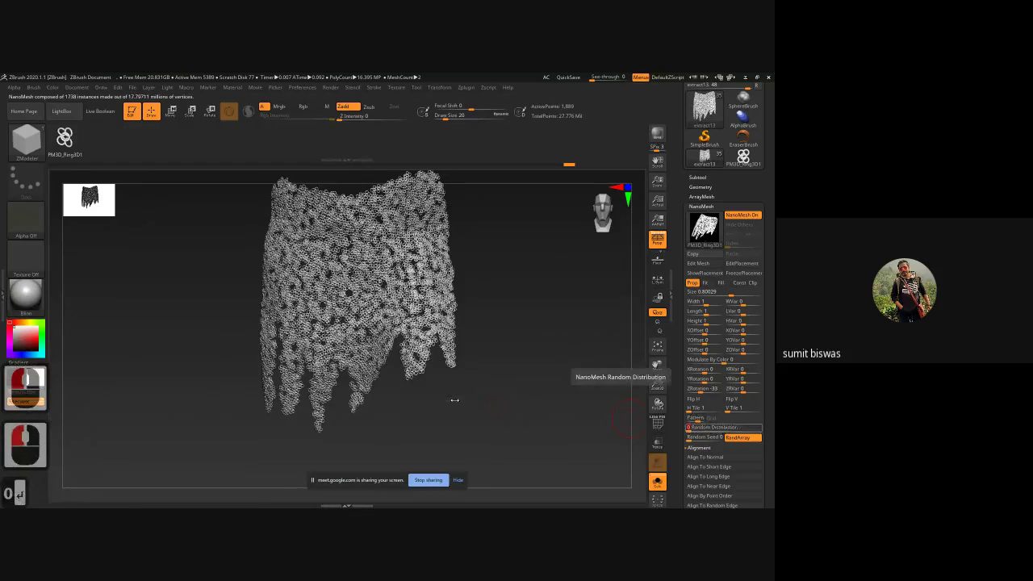
pyautogui.moveTo(454, 399)
pyautogui.mouseDown()
pyautogui.moveTo(472, 402)
pyautogui.moveTo(434, 395)
pyautogui.mouseUp()
pyautogui.keyDown('ctrl'); pyautogui.moveTo(434, 395); pyautogui.dragTo(436, 434, button='right'); pyautogui.keyUp('ctrl')
# Step: Try different Random Seed values, including 1, on the ring NanoMesh and raise its Random Distribution
pyautogui.moveTo(689, 438); pyautogui.dragTo(695, 437)
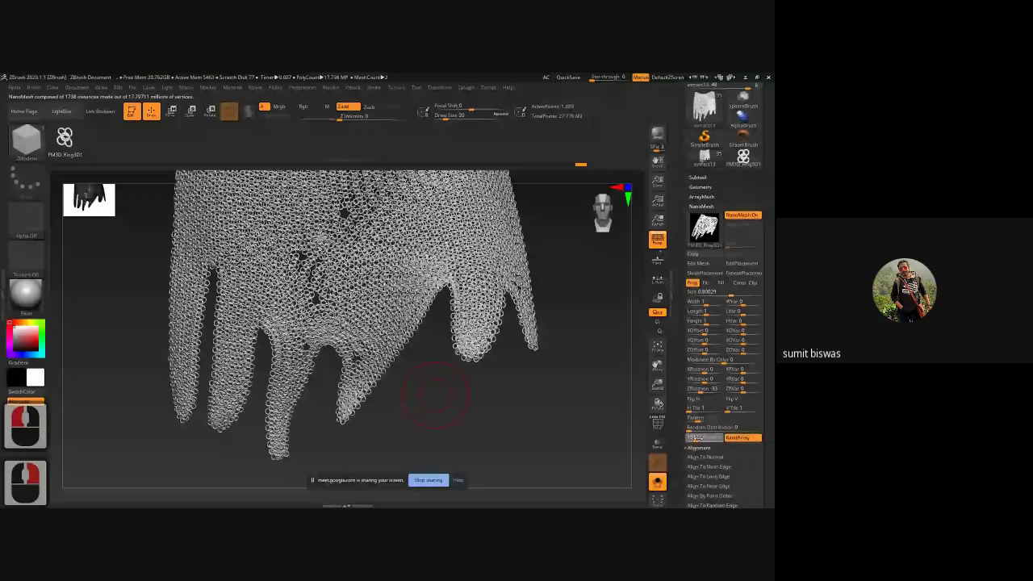
pyautogui.click(696, 437)
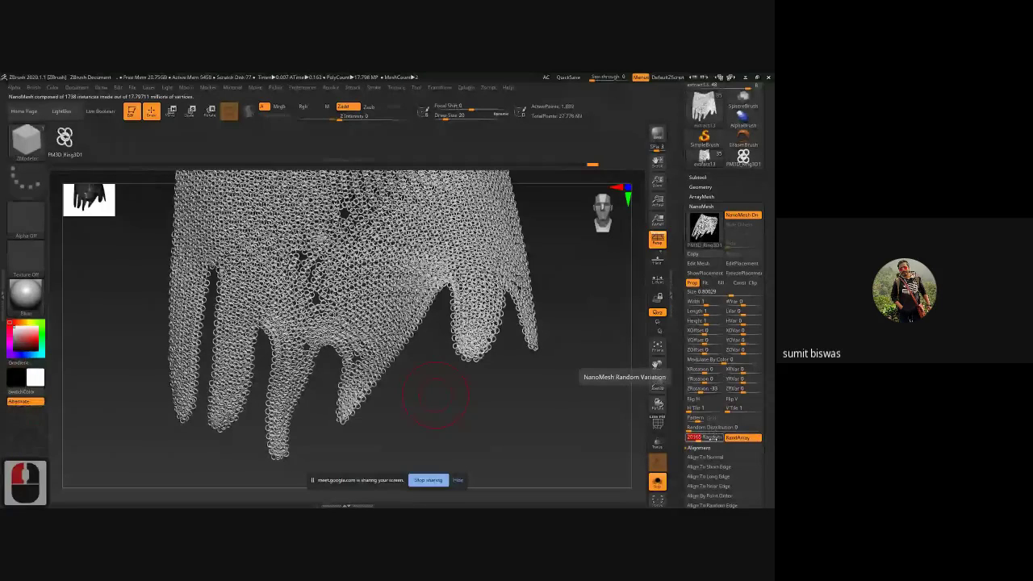
pyautogui.write('1')
pyautogui.press('Return')
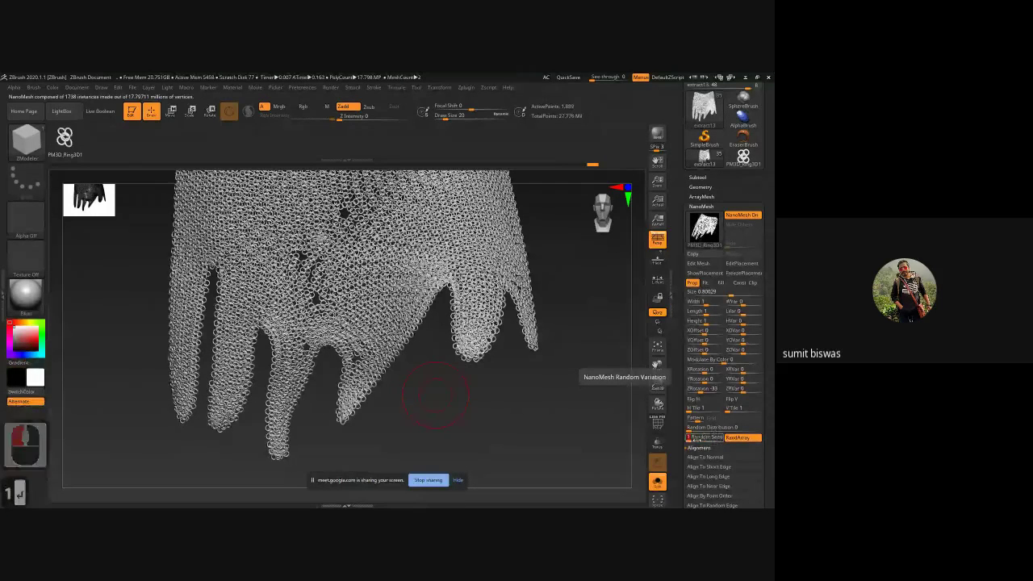
pyautogui.click(694, 440)
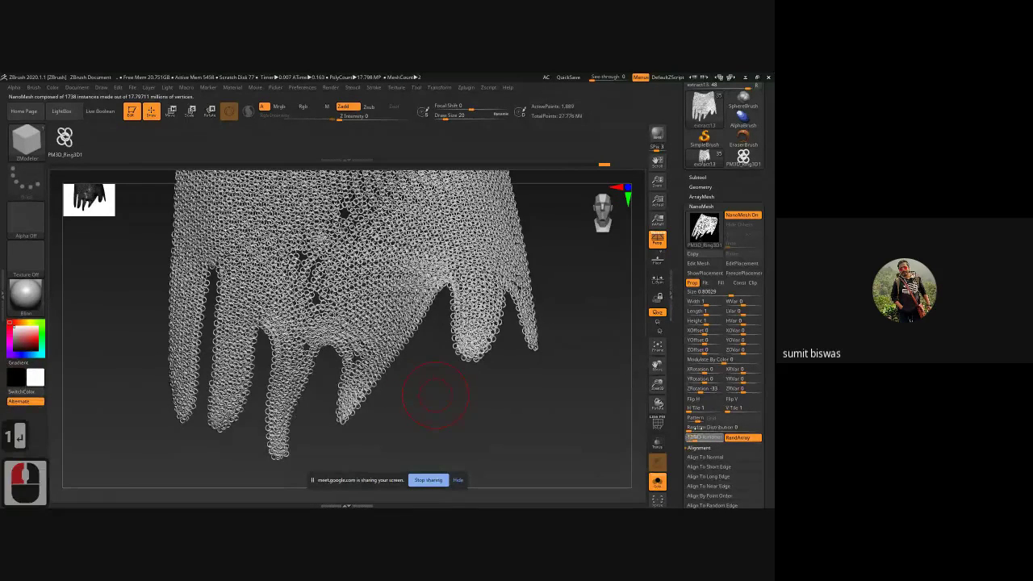
pyautogui.click(693, 429)
pyautogui.moveTo(692, 430); pyautogui.dragTo(737, 441)
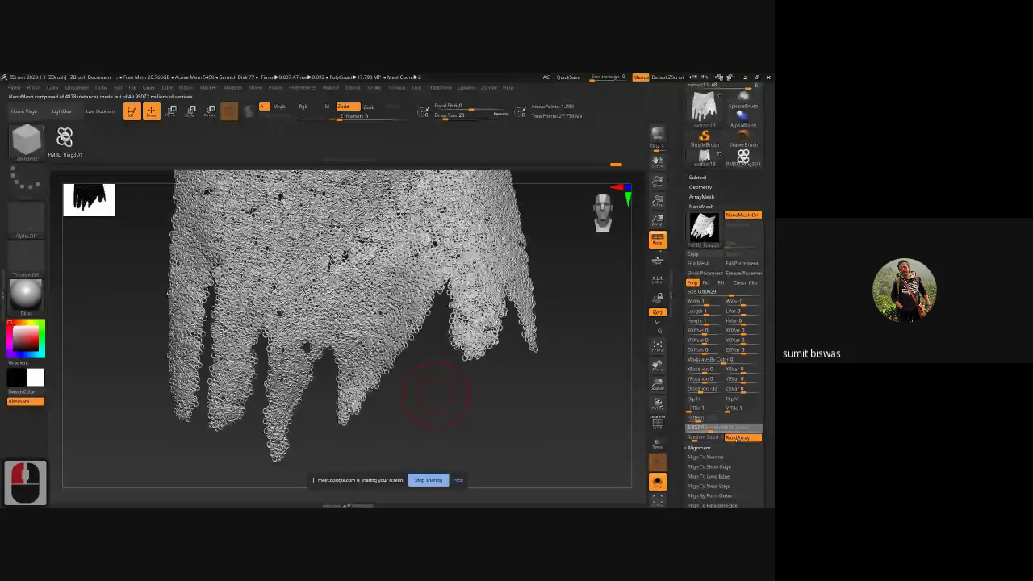
# Step: Turn off the NanoMesh RandArray option and set Random Seed to 0
pyautogui.click(743, 437)
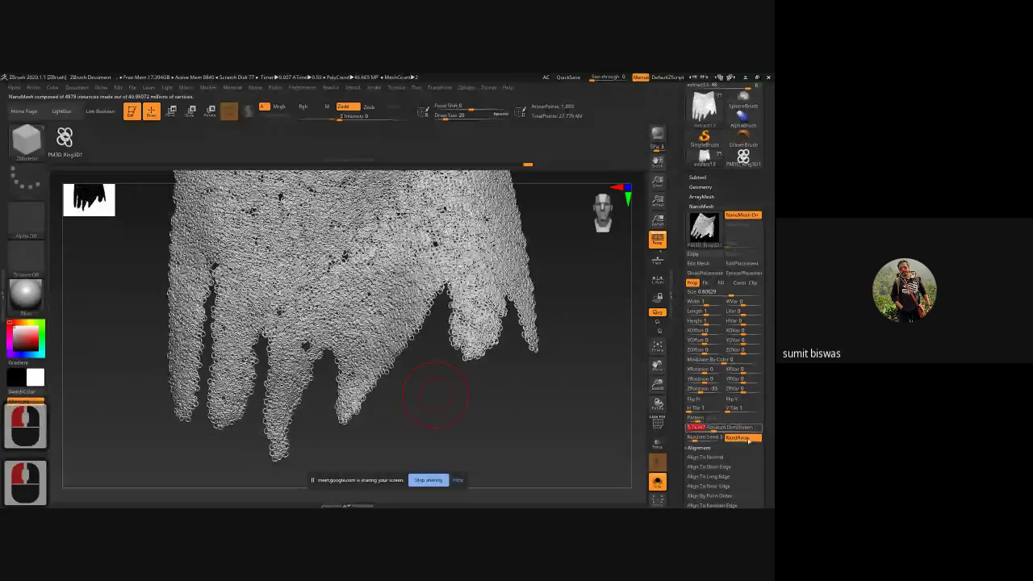
pyautogui.moveTo(716, 438); pyautogui.dragTo(718, 439)
pyautogui.click(707, 437)
pyautogui.write('0')
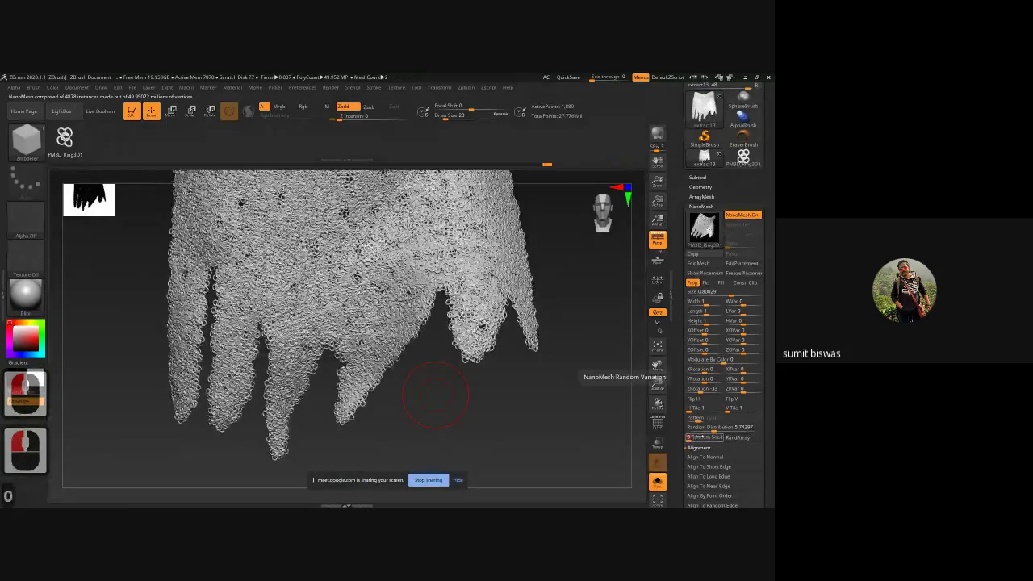
pyautogui.write('0')
pyautogui.press('Return')
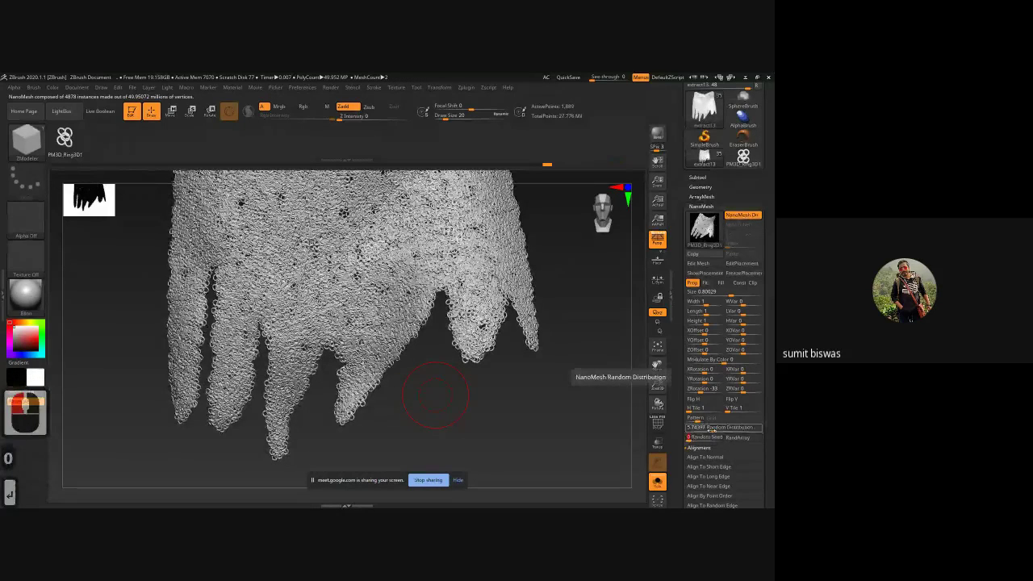
# Step: Set the NanoMesh Random Distribution of the chainmail rings to 0
pyautogui.click(708, 427)
pyautogui.write('0')
pyautogui.press('Return')
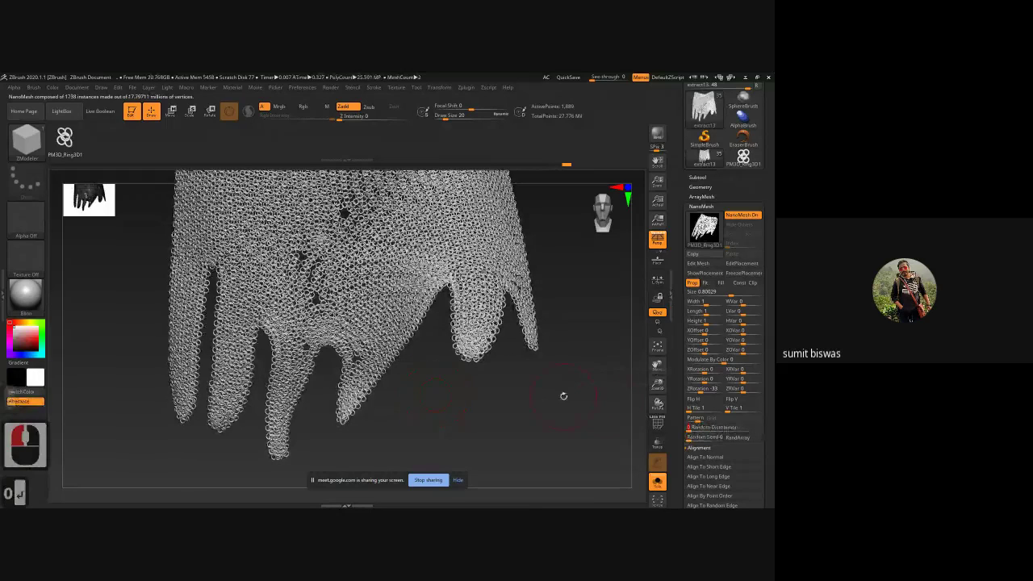
# Step: Try the short edge, long edge, near edge, point order and random edge NanoMesh alignments, ending with Align To Short Edge
pyautogui.scroll(-2, 718, 442)
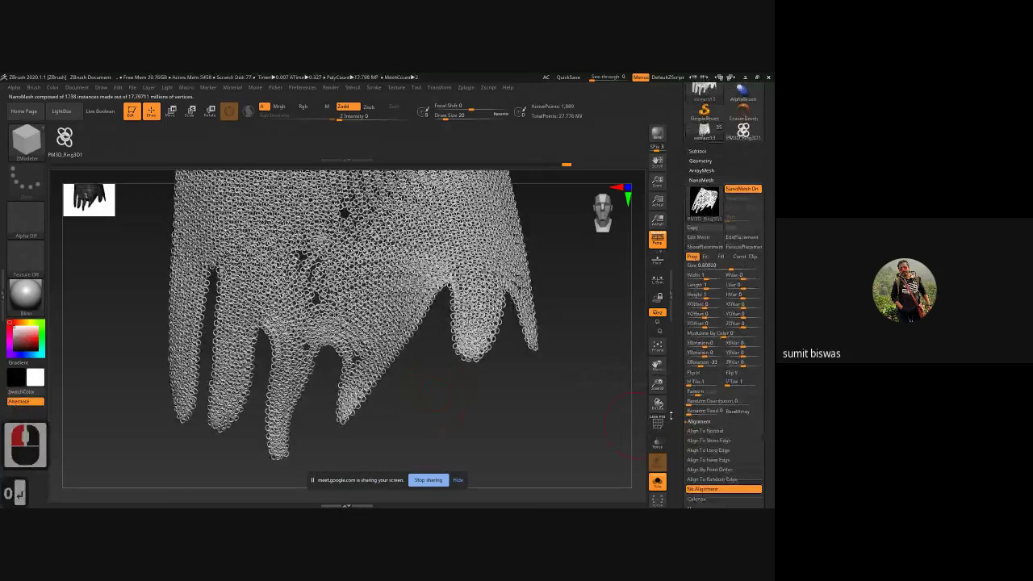
pyautogui.click(720, 444)
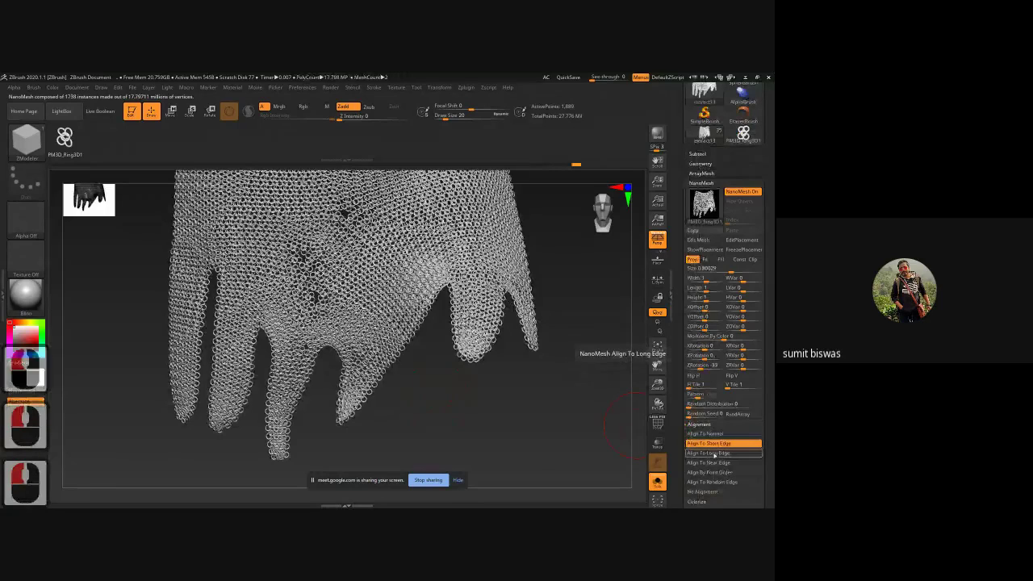
pyautogui.click(714, 453)
pyautogui.click(709, 463)
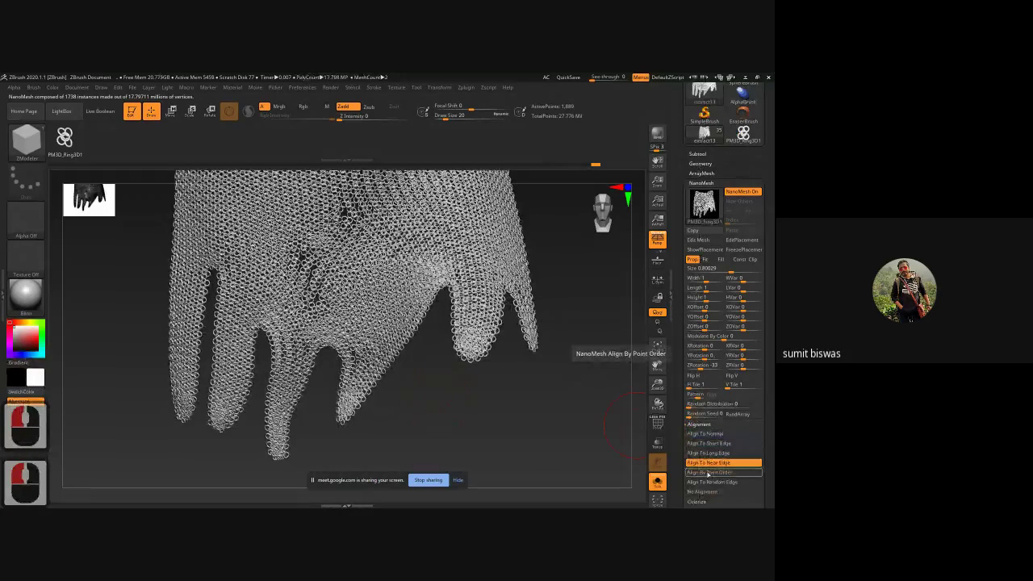
pyautogui.click(709, 473)
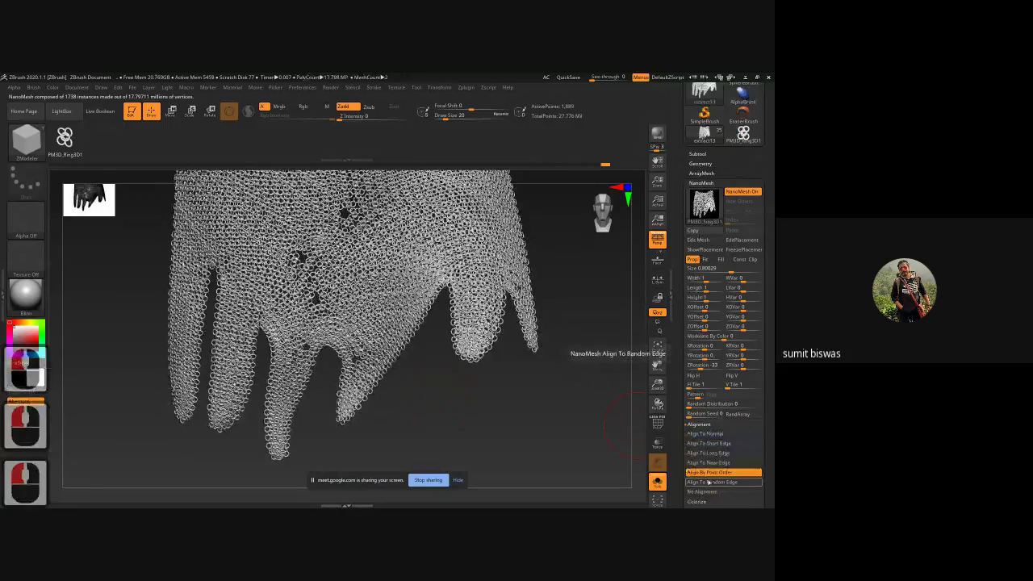
pyautogui.click(709, 481)
pyautogui.click(708, 452)
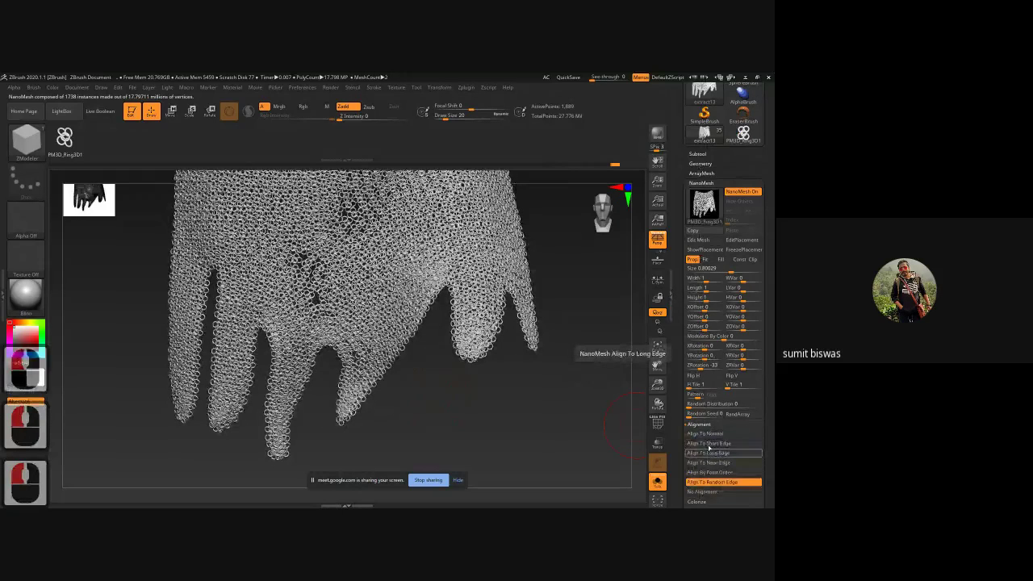
pyautogui.click(708, 443)
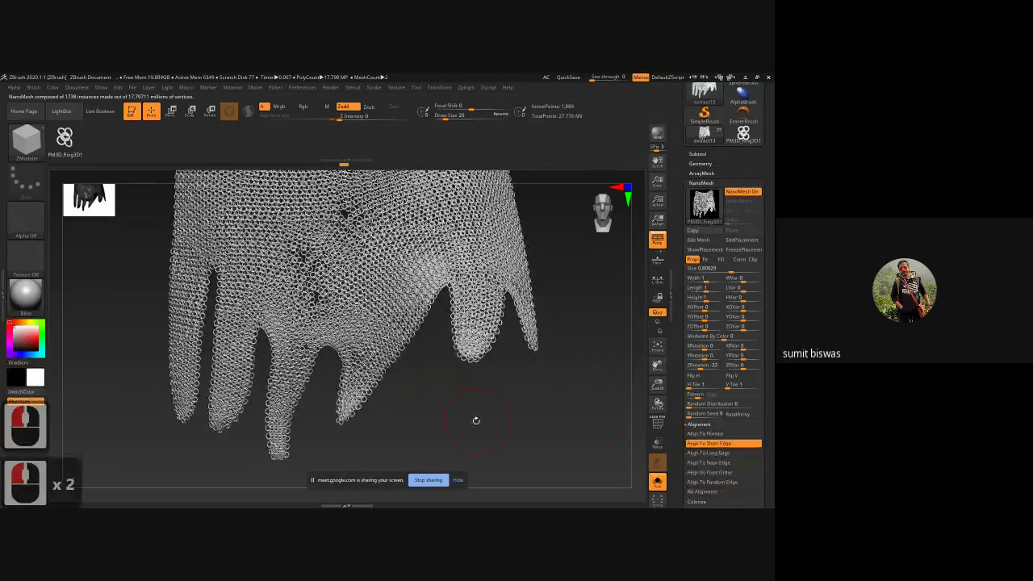
# Step: Compare the normal, short edge and long edge alignments on the chainmail and settle on Align To Near Edge
pyautogui.moveTo(476, 420); pyautogui.dragTo(496, 432)
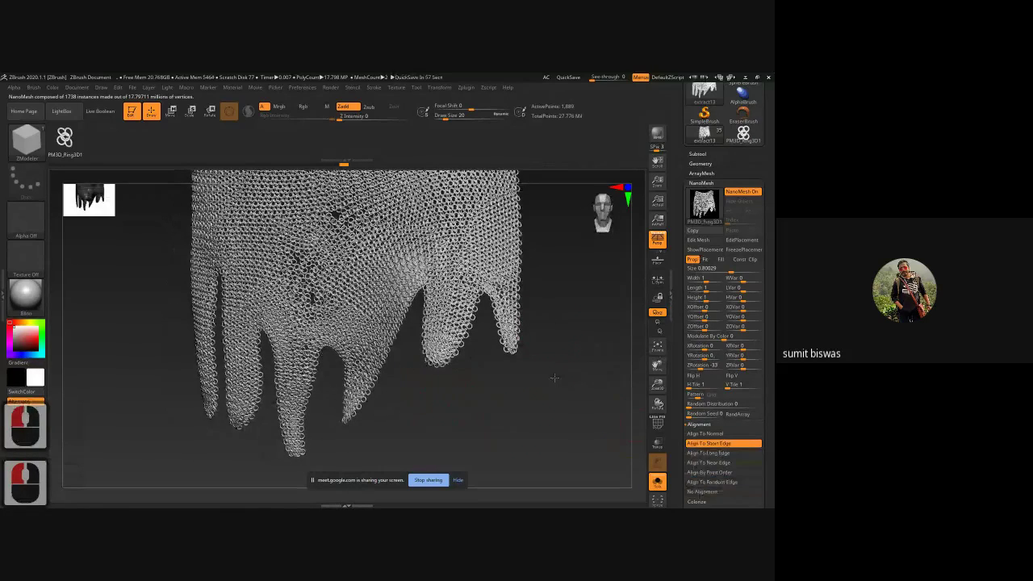
pyautogui.moveTo(554, 378)
pyautogui.keyDown('alt'); pyautogui.mouseDown()
pyautogui.moveTo(556, 393)
pyautogui.moveTo(568, 374)
pyautogui.mouseUp(); pyautogui.keyUp('alt')
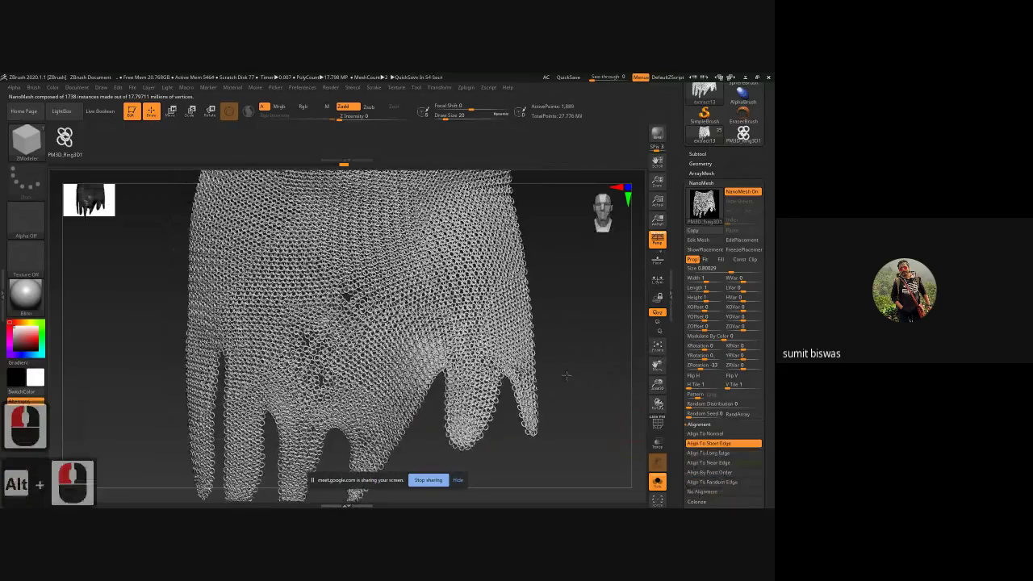
pyautogui.moveTo(573, 316); pyautogui.dragTo(575, 377)
pyautogui.click(720, 434)
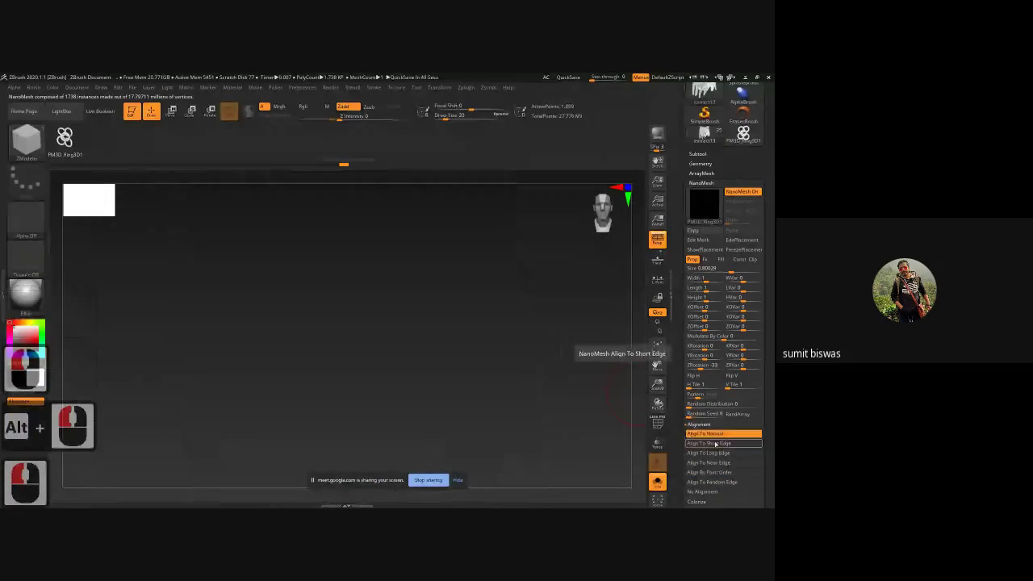
pyautogui.click(714, 444)
pyautogui.click(708, 452)
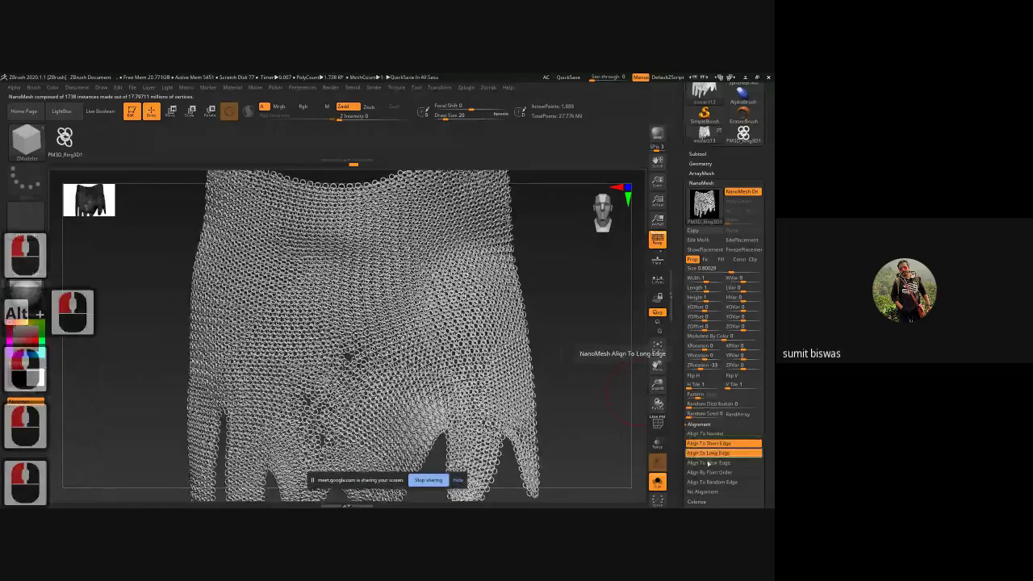
pyautogui.click(708, 464)
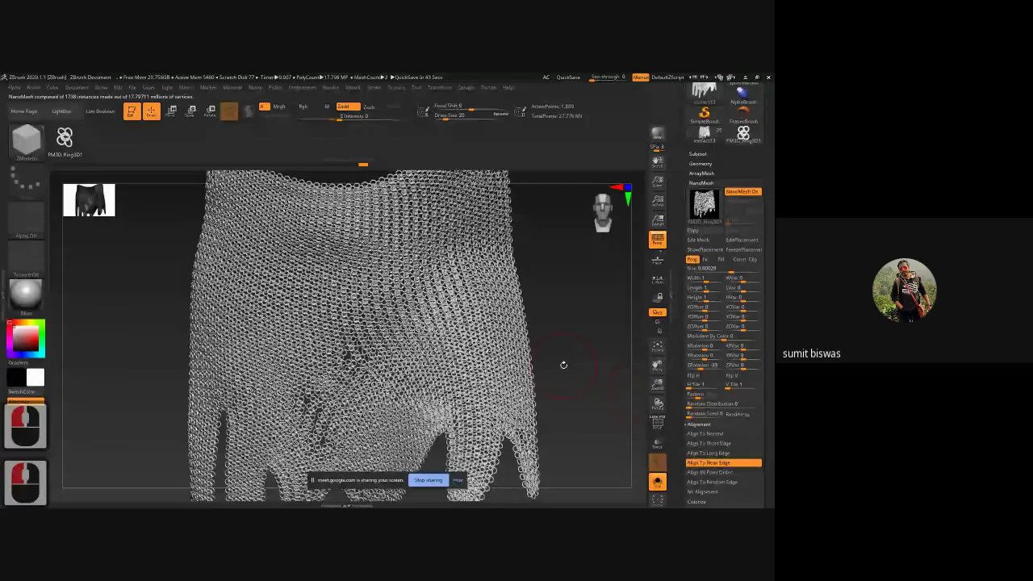
# Step: Turn off Solo to show the chainmail skirt together with the full character
pyautogui.moveTo(563, 365); pyautogui.dragTo(505, 326)
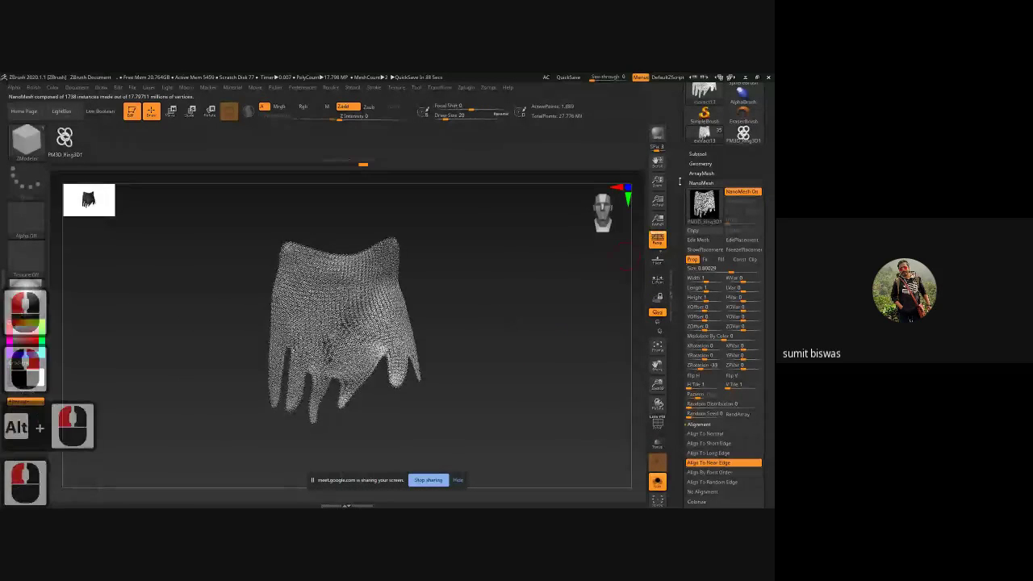
pyautogui.click(657, 481)
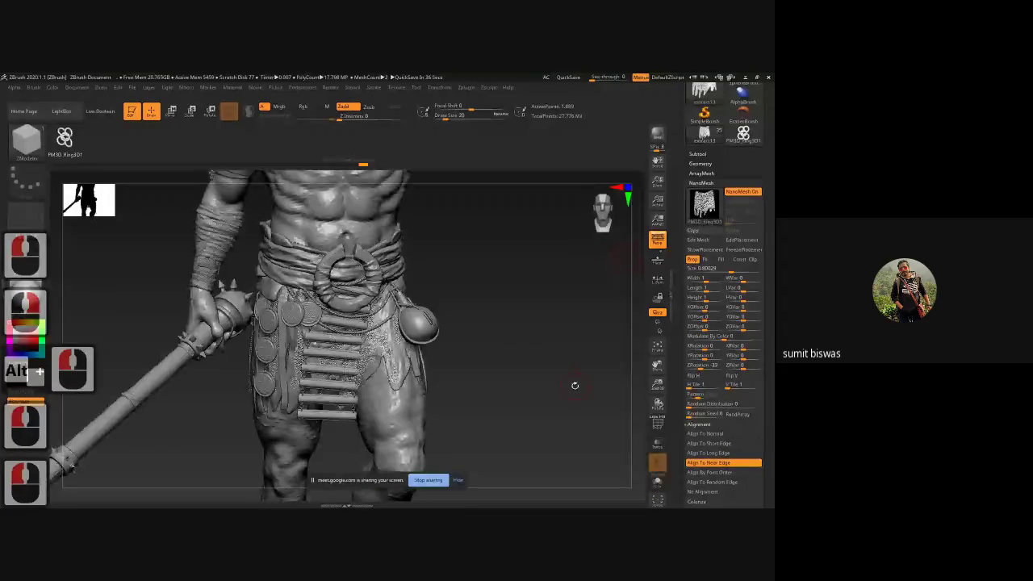
pyautogui.moveTo(573, 386); pyautogui.dragTo(597, 387)
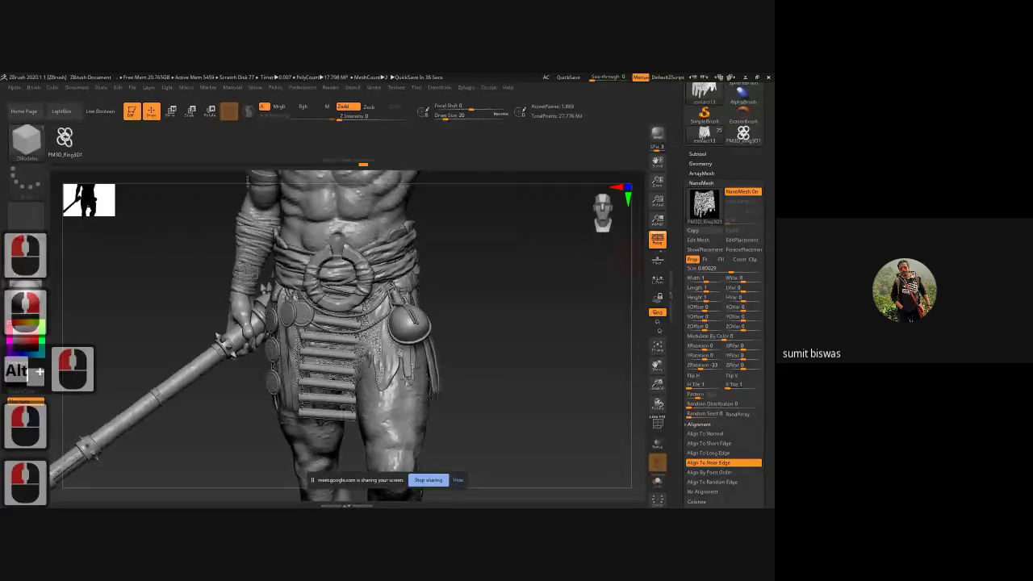
pyautogui.keyDown('ctrl'); pyautogui.moveTo(394, 339); pyautogui.dragTo(394, 371, button='right'); pyautogui.keyUp('ctrl')
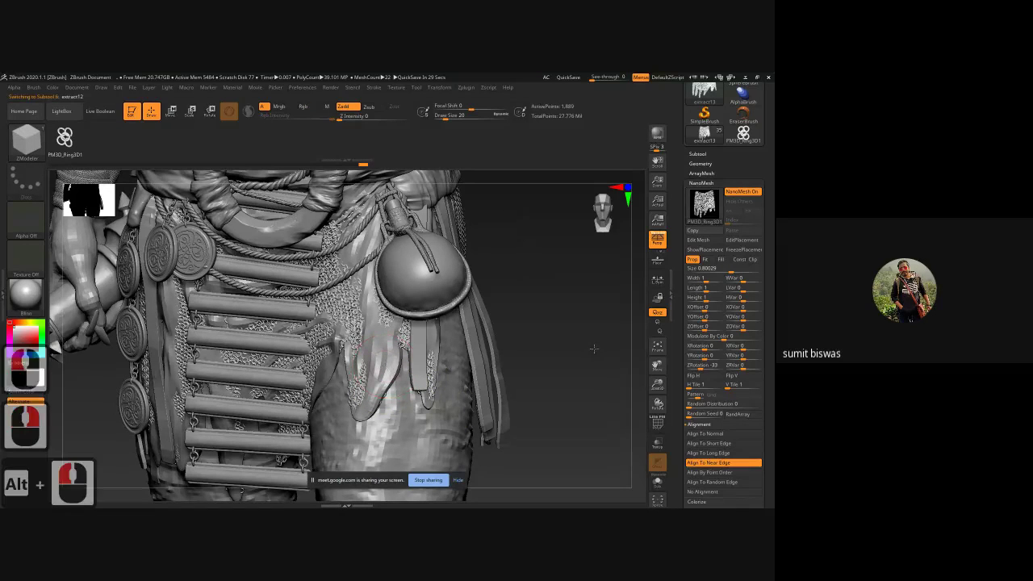
# Step: Hide the extract12 cloth subtool covering the chainmail and make extract13 the active subtool
pyautogui.keyDown('alt'); pyautogui.click(507, 365); pyautogui.keyUp('alt')
pyautogui.click(697, 153)
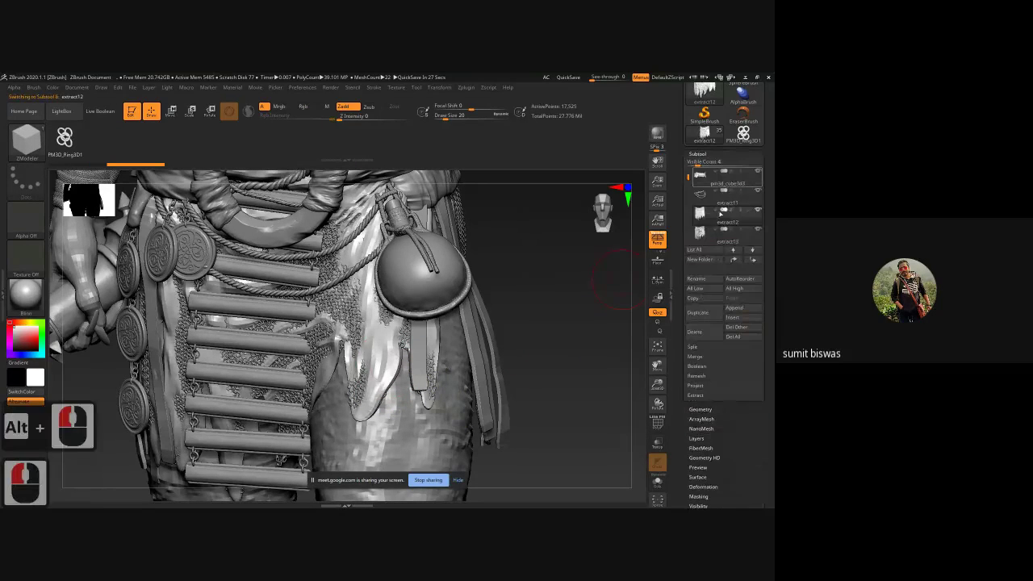
pyautogui.click(759, 211)
pyautogui.click(749, 238)
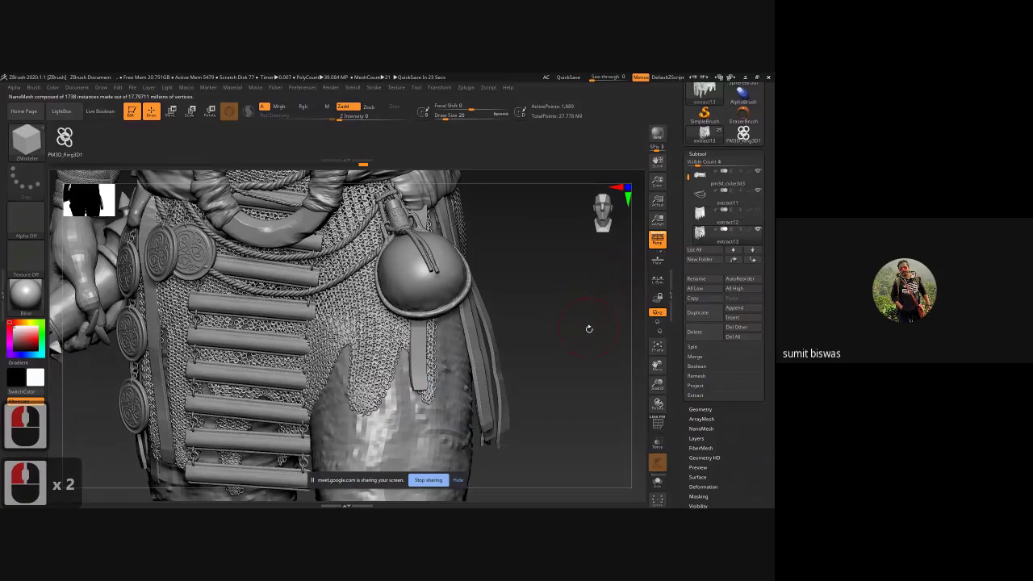
# Step: Examine the chainmail skirt on the character from the front and side, and isolate extract13 with Solo
pyautogui.keyDown('ctrl'); pyautogui.moveTo(579, 336); pyautogui.dragTo(497, 348, button='right'); pyautogui.keyUp('ctrl')
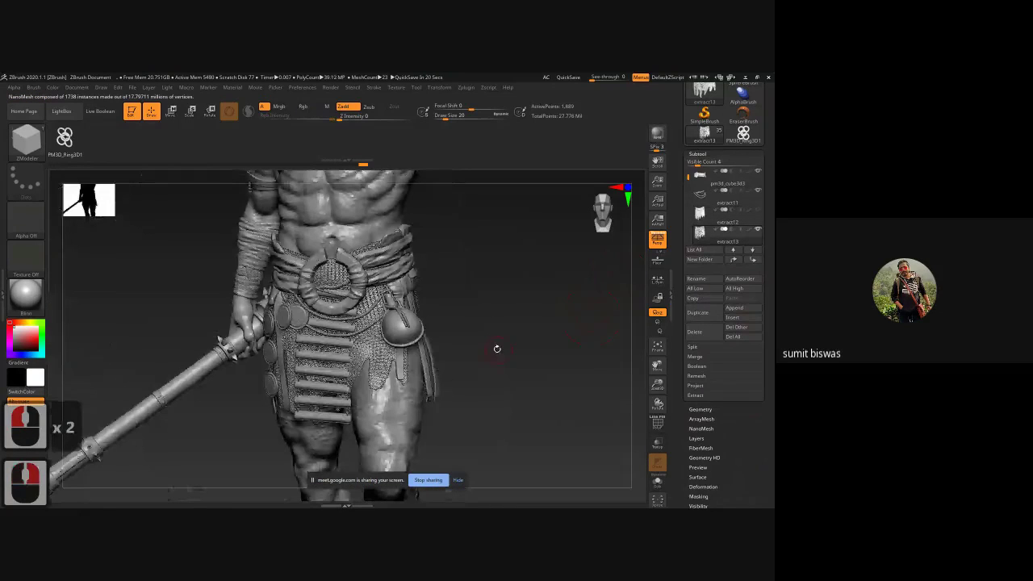
pyautogui.moveTo(496, 348); pyautogui.dragTo(574, 340)
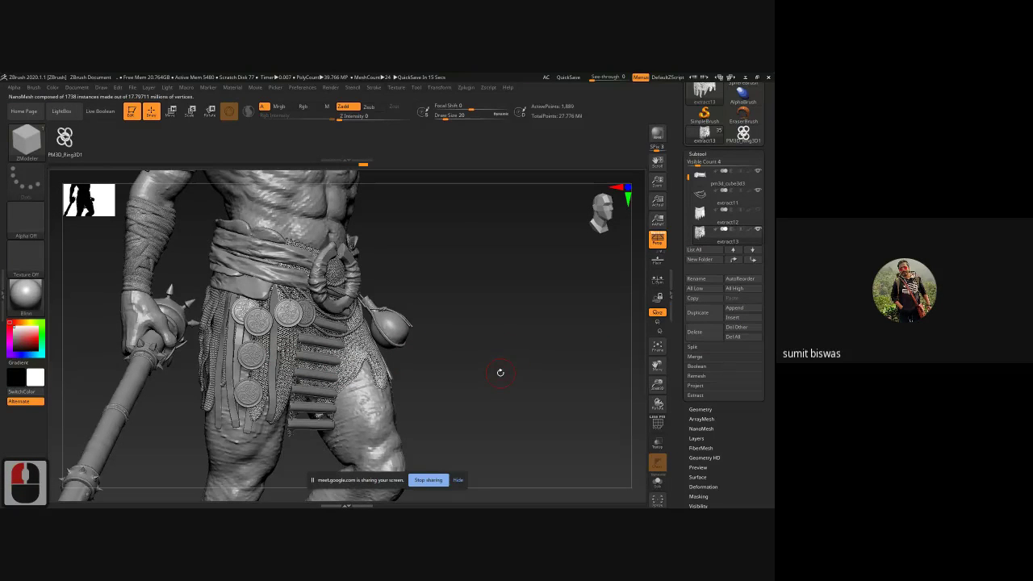
pyautogui.keyDown('alt'); pyautogui.moveTo(500, 373); pyautogui.dragTo(524, 344); pyautogui.keyUp('alt')
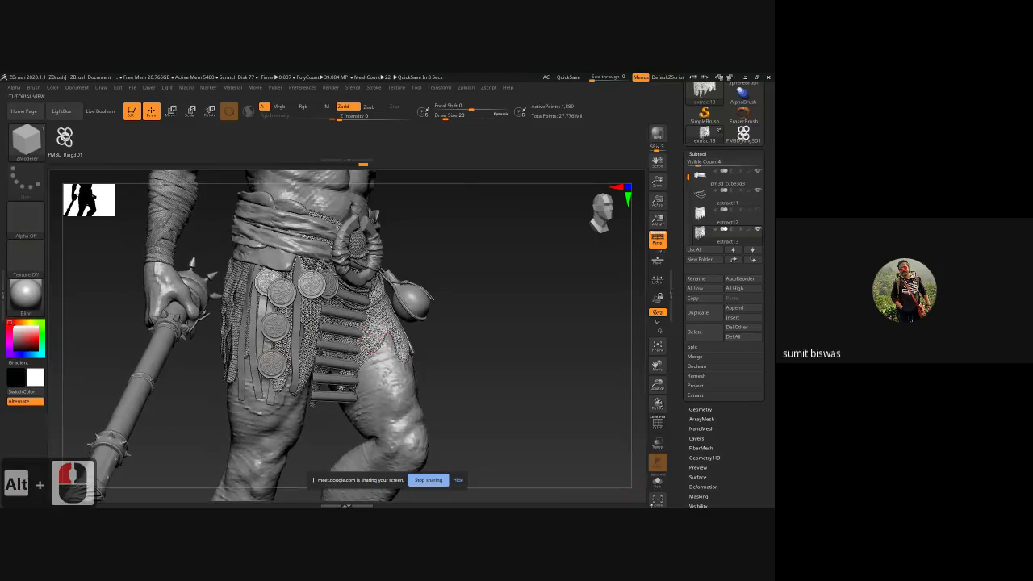
pyautogui.click(658, 476)
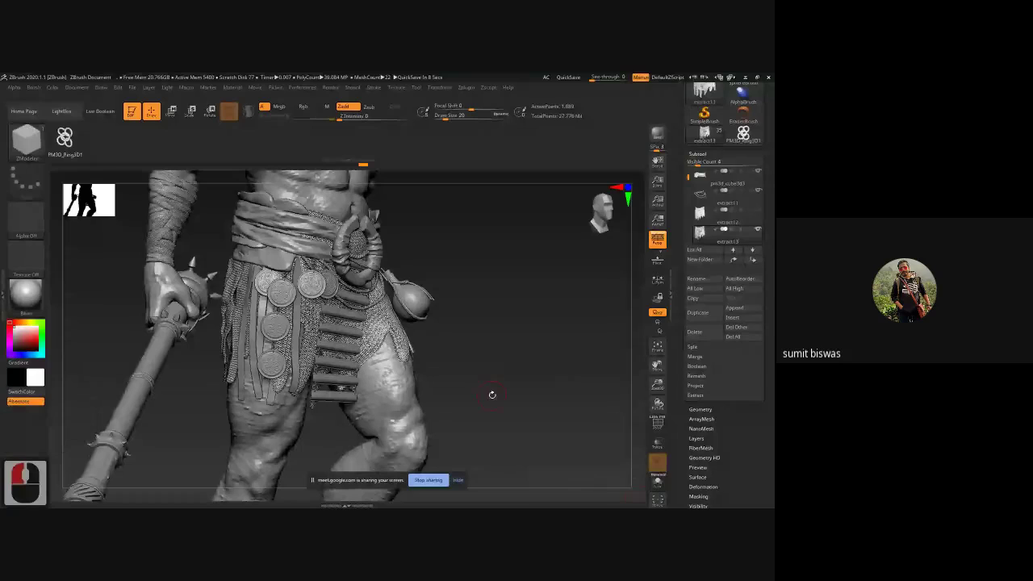
pyautogui.click(657, 481)
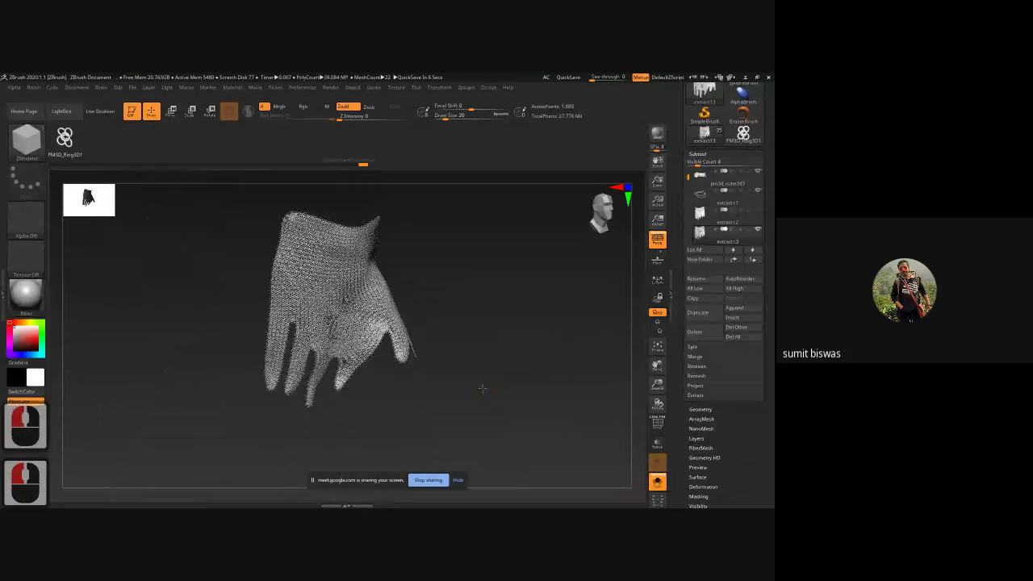
# Step: Inspect the ring spacing on the isolated chainmail and turn on the PolyFrame display
pyautogui.moveTo(482, 388); pyautogui.dragTo(435, 388)
pyautogui.keyDown('ctrl'); pyautogui.moveTo(435, 388); pyautogui.dragTo(452, 459, button='right'); pyautogui.keyUp('ctrl')
pyautogui.keyDown('ctrl'); pyautogui.moveTo(416, 238); pyautogui.dragTo(418, 289, button='right'); pyautogui.keyUp('ctrl')
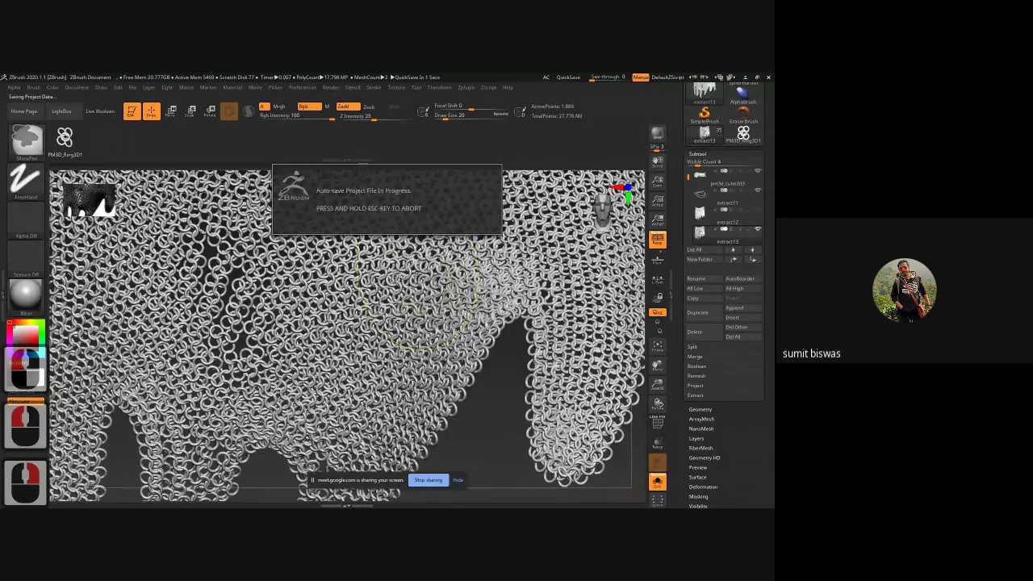
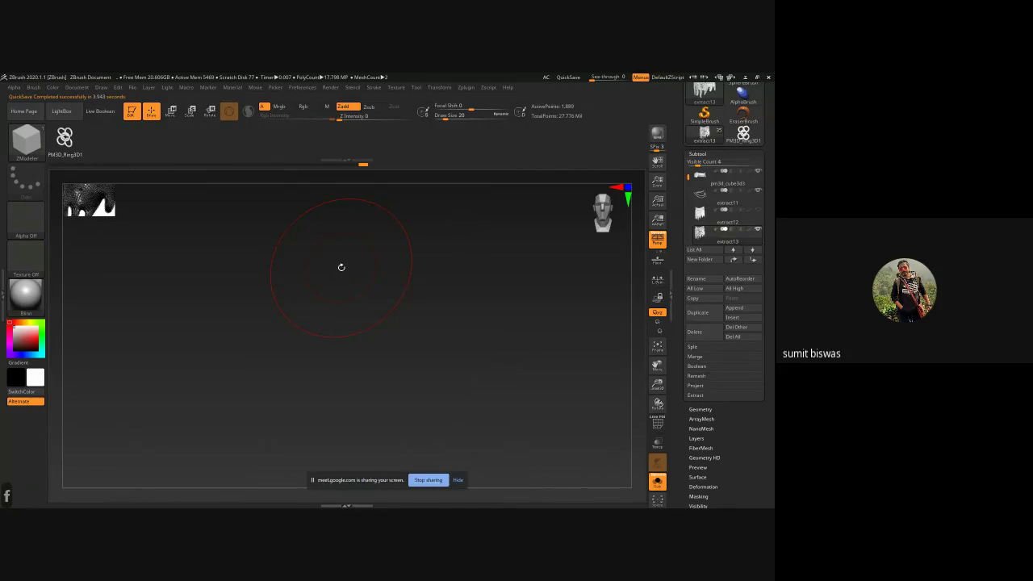
pyautogui.moveTo(563, 374); pyautogui.dragTo(413, 362)
pyautogui.moveTo(546, 343); pyautogui.dragTo(534, 385)
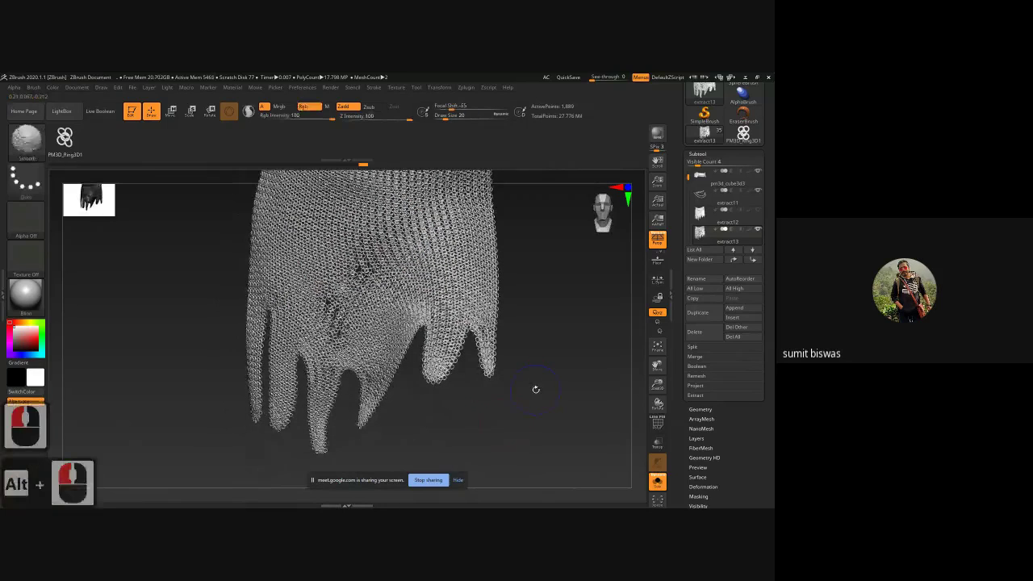
pyautogui.hotkey('shift', 'f')
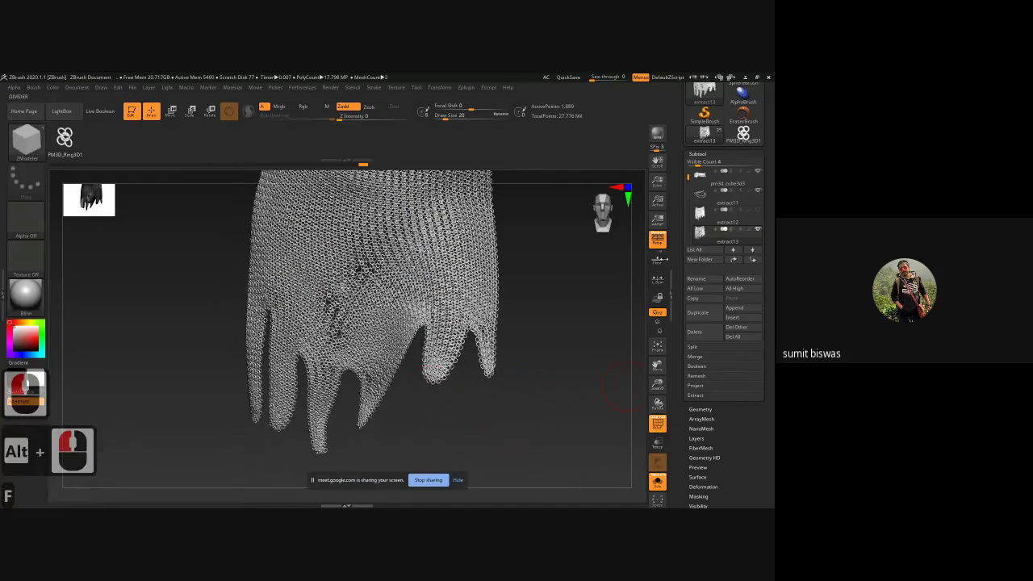
pyautogui.keyDown('alt'); pyautogui.moveTo(542, 402); pyautogui.dragTo(543, 389); pyautogui.keyUp('alt')
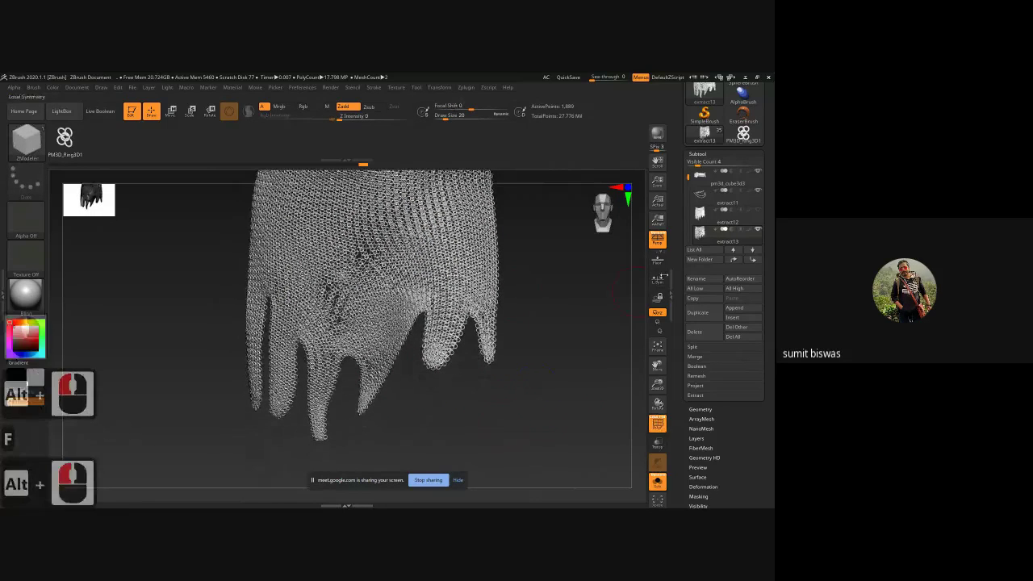
# Step: Set the NanoMesh ZRotation of the rings on extract13 to 0 to change how the links interlock
pyautogui.click(703, 426)
pyautogui.moveTo(680, 363); pyautogui.dragTo(679, 350)
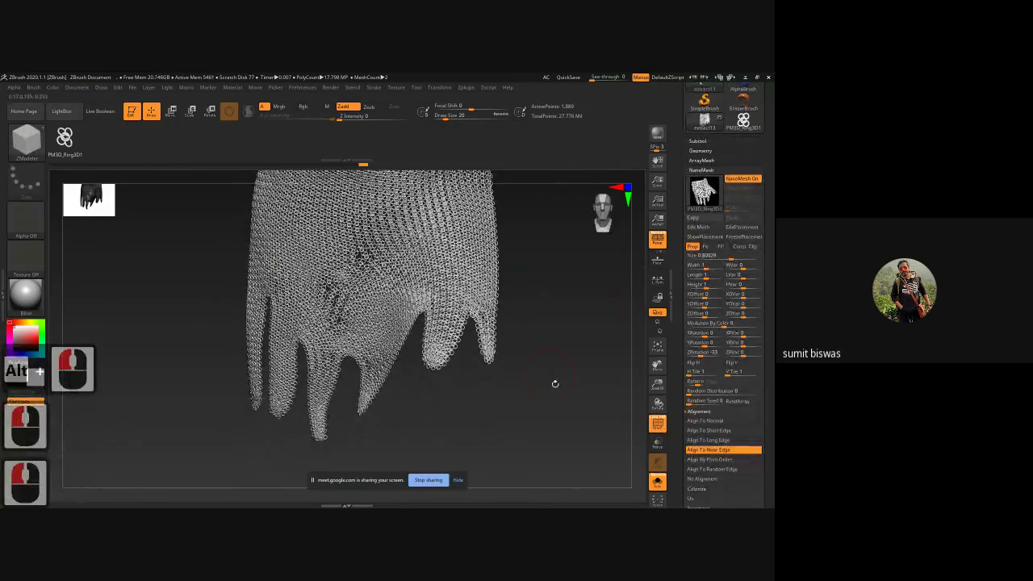
pyautogui.moveTo(555, 384); pyautogui.dragTo(577, 385)
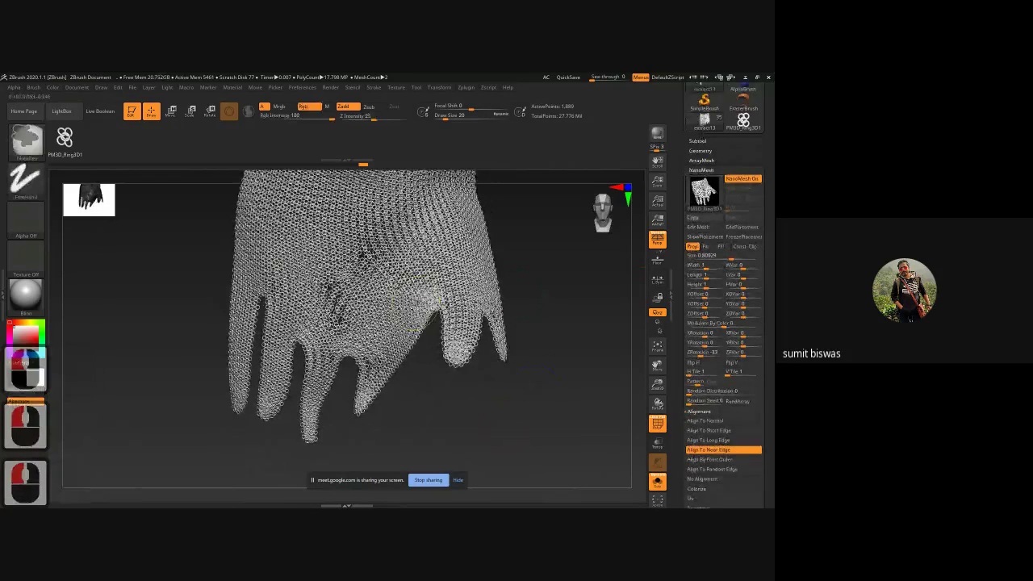
pyautogui.keyDown('ctrl'); pyautogui.moveTo(484, 311); pyautogui.dragTo(498, 378, button='right'); pyautogui.keyUp('ctrl')
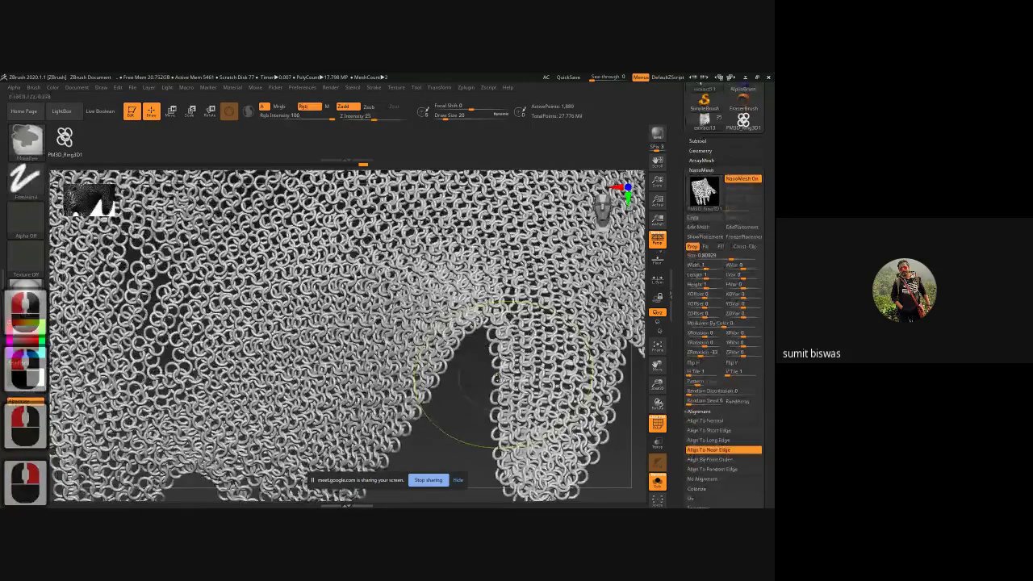
pyautogui.moveTo(498, 378); pyautogui.dragTo(476, 381)
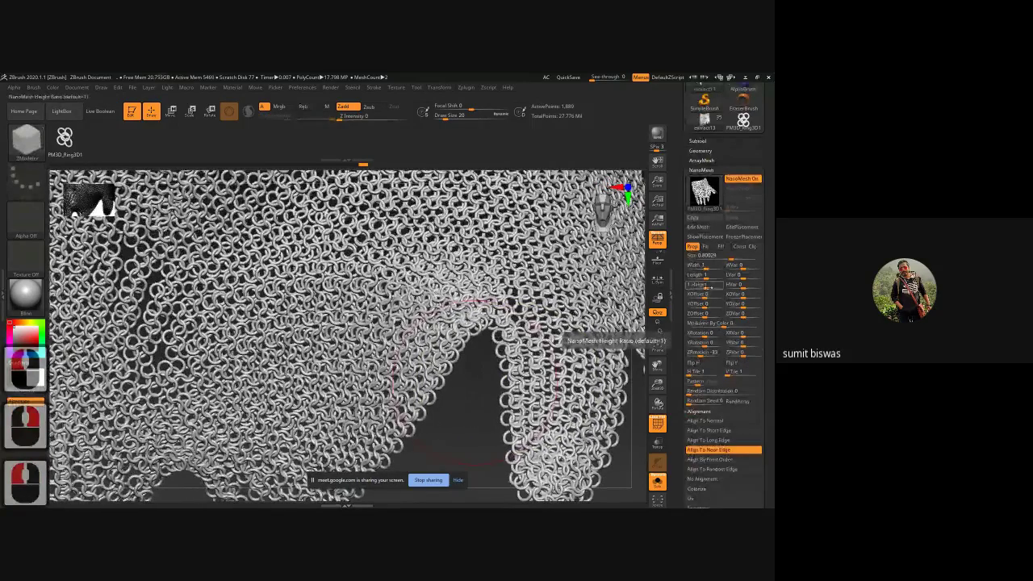
pyautogui.click(700, 351)
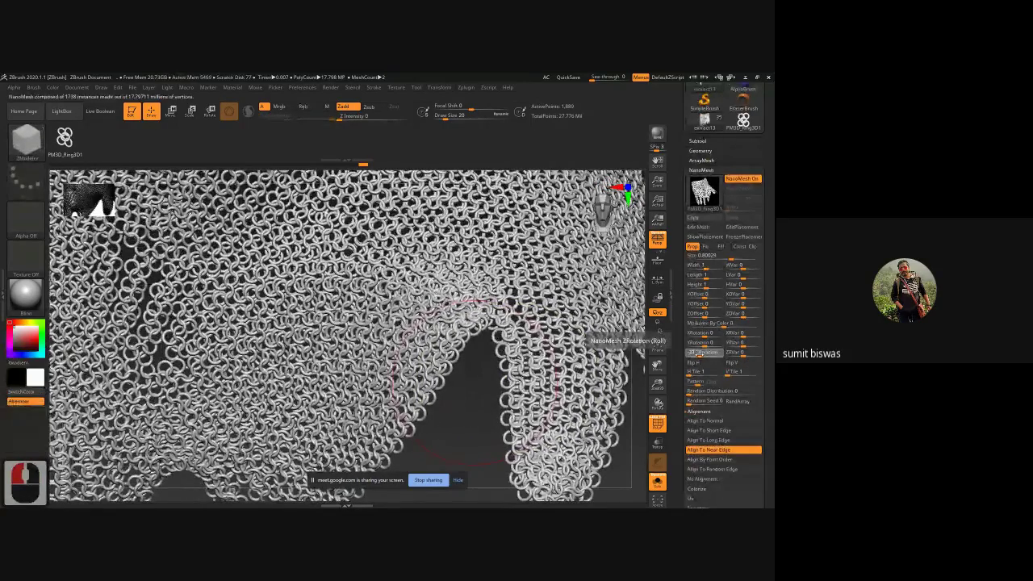
pyautogui.moveTo(701, 354); pyautogui.dragTo(695, 354)
pyautogui.write('0')
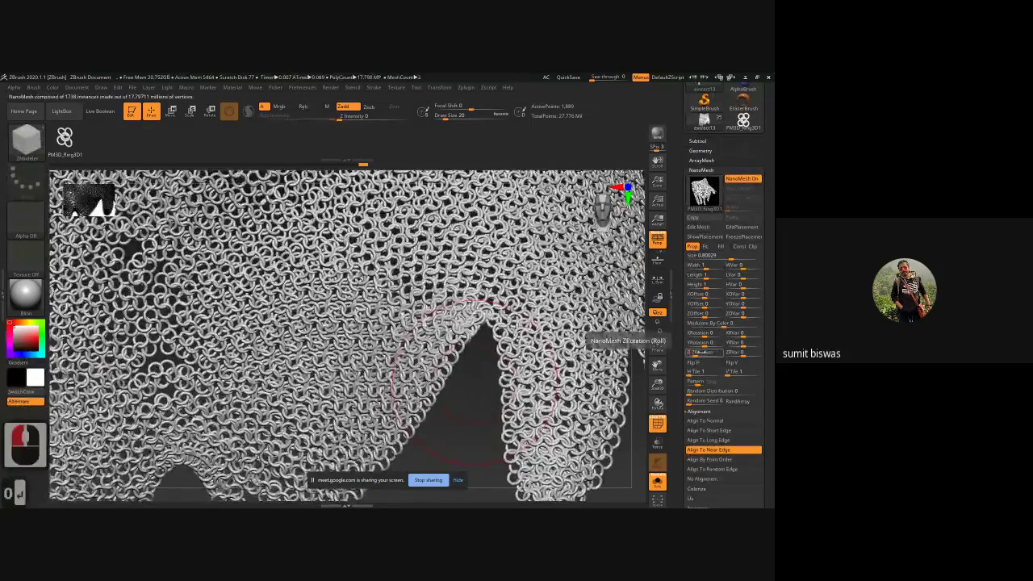
pyautogui.press('Return')
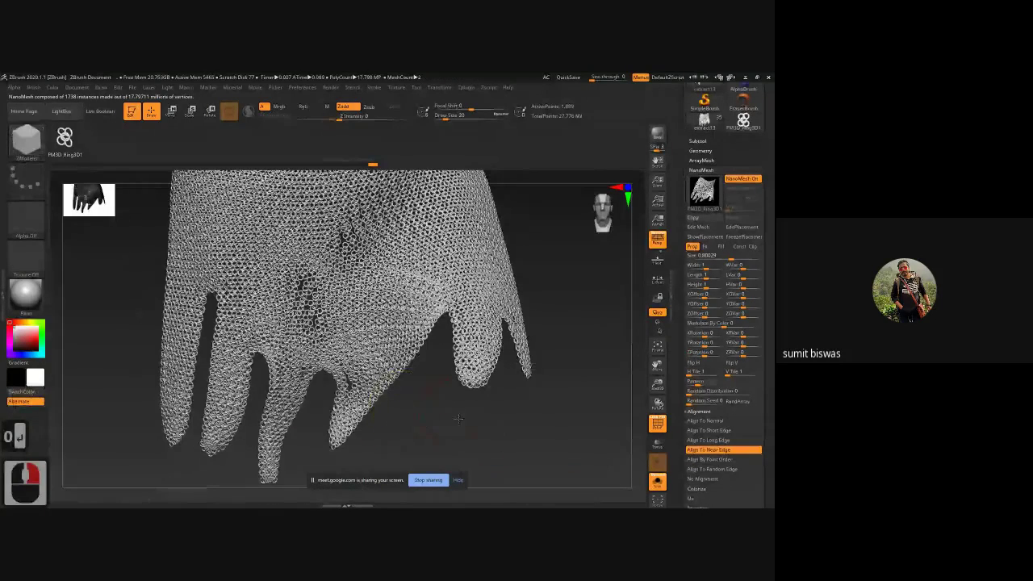
# Step: Set the NanoMesh size of the chainmail rings to 0.7 and check the spacing across the skirt
pyautogui.keyDown('alt'); pyautogui.moveTo(460, 423); pyautogui.dragTo(484, 414); pyautogui.keyUp('alt')
pyautogui.click(722, 256)
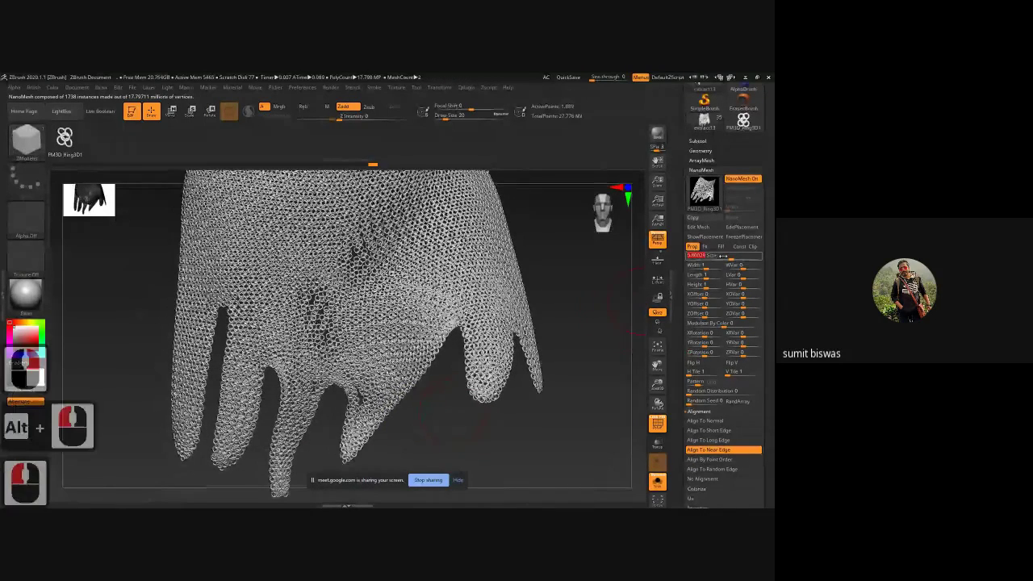
pyautogui.write('.7')
pyautogui.press('Return')
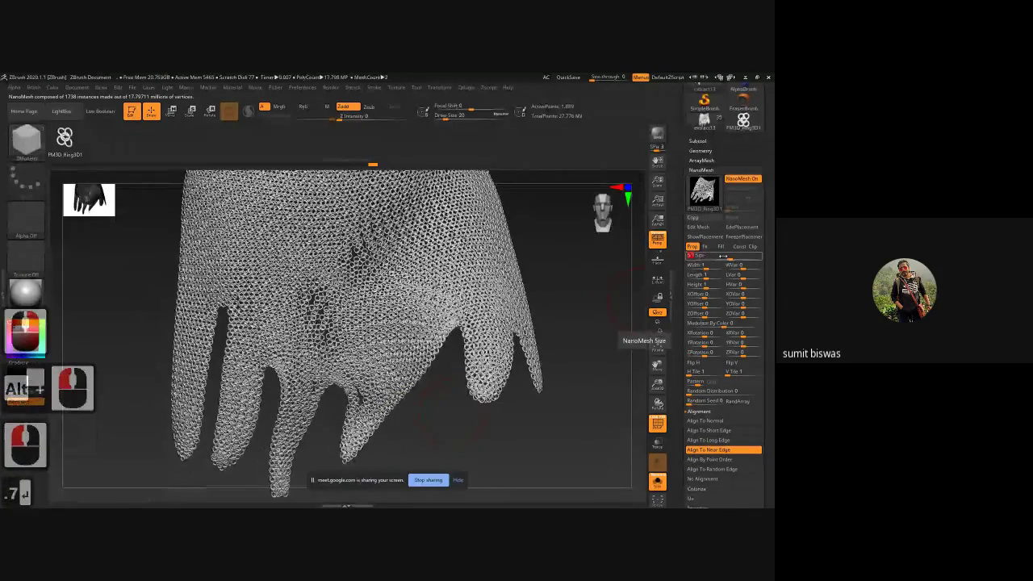
pyautogui.moveTo(605, 343); pyautogui.dragTo(398, 403)
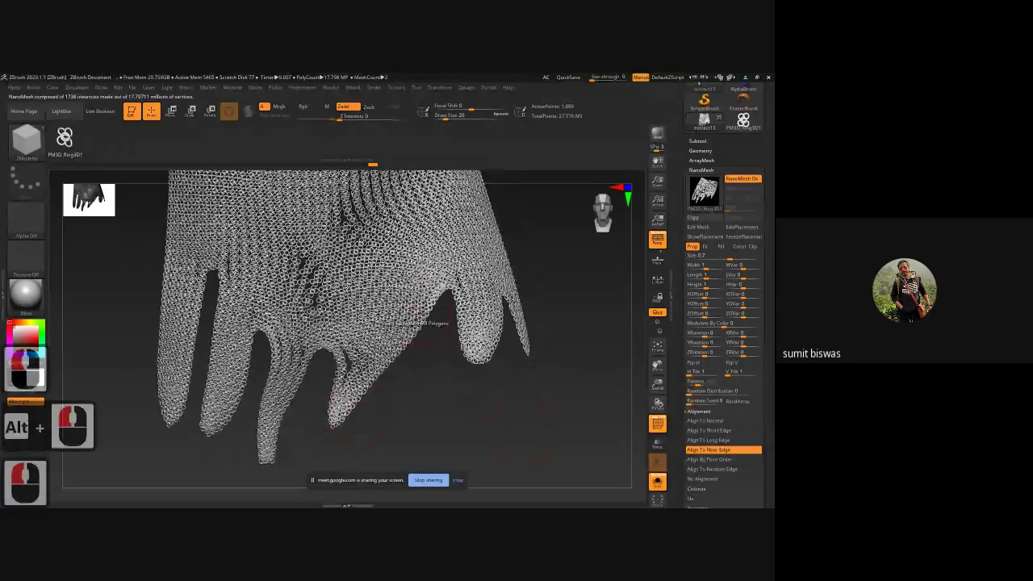
# Step: Try to reshape the skirt's torn lower strips with the Move brush, and undo the stroke
pyautogui.click(29, 147)
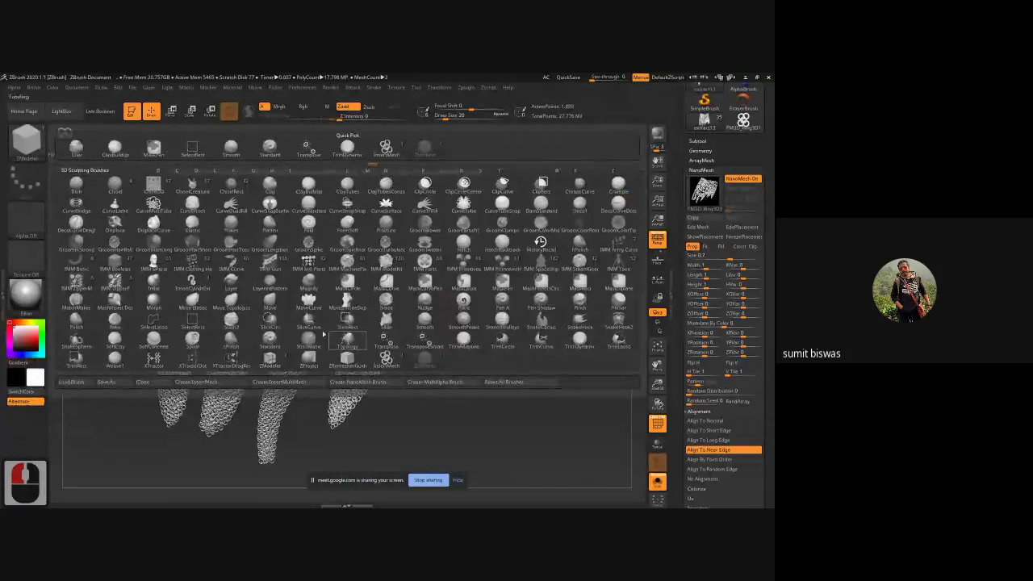
pyautogui.click(230, 302)
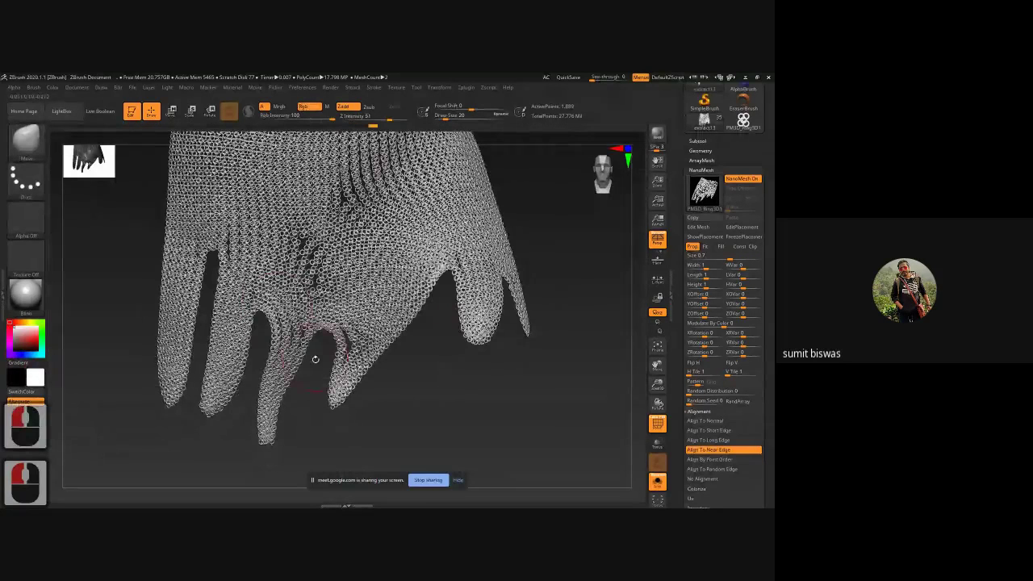
pyautogui.moveTo(296, 357); pyautogui.dragTo(308, 359)
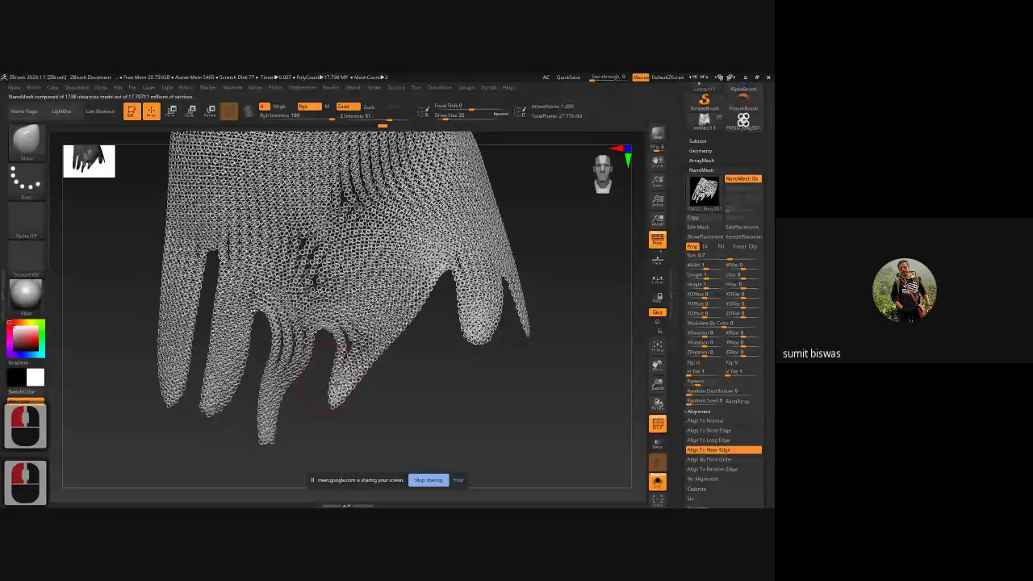
pyautogui.hotkey('ctrl', 'z')
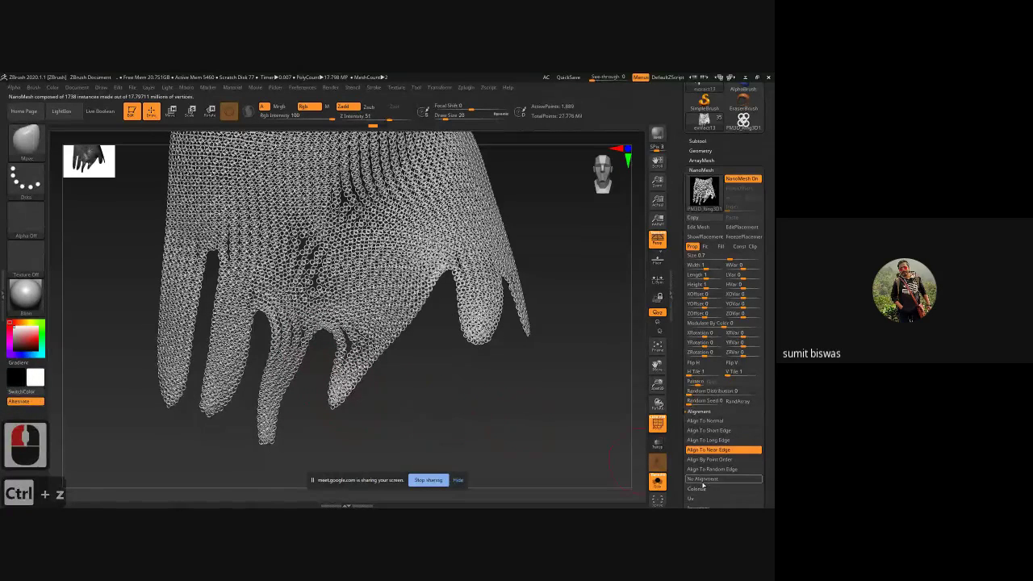
# Step: Try No Alignment for the NanoMesh rings, switch to Align To Random Edge and check the pattern over the skirt
pyautogui.moveTo(703, 487); pyautogui.dragTo(703, 398)
pyautogui.click(705, 393)
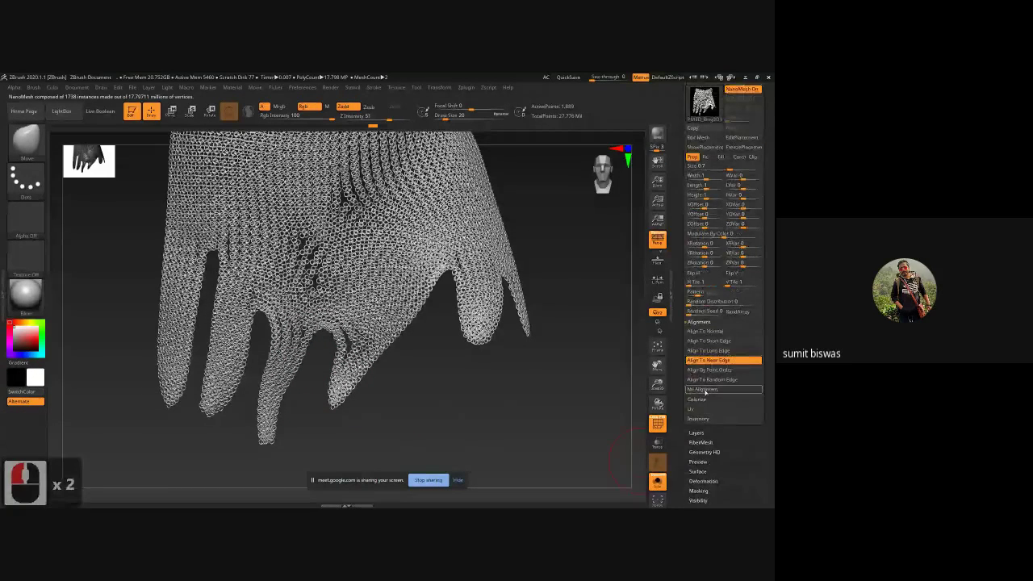
pyautogui.click(703, 390)
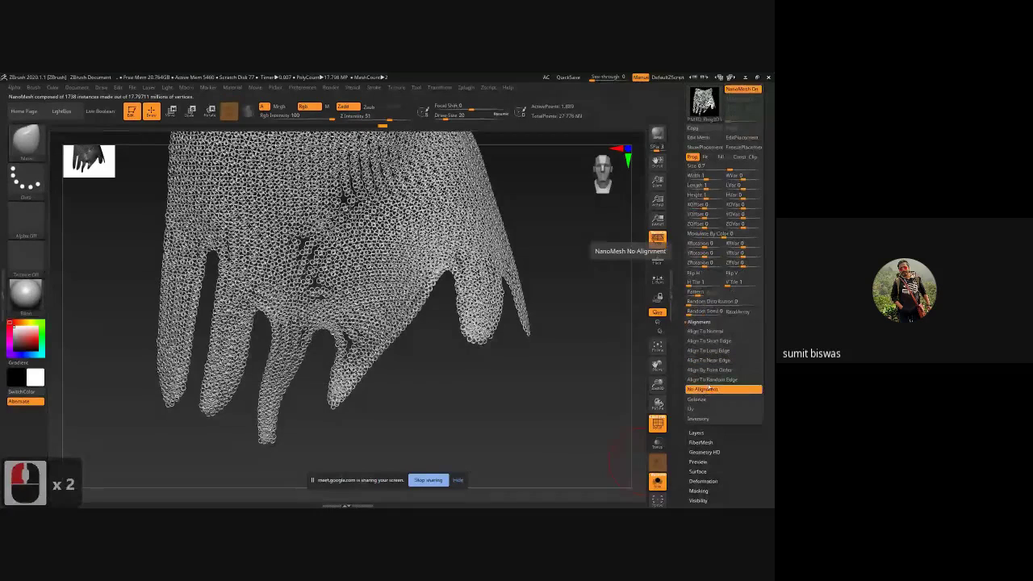
pyautogui.click(710, 380)
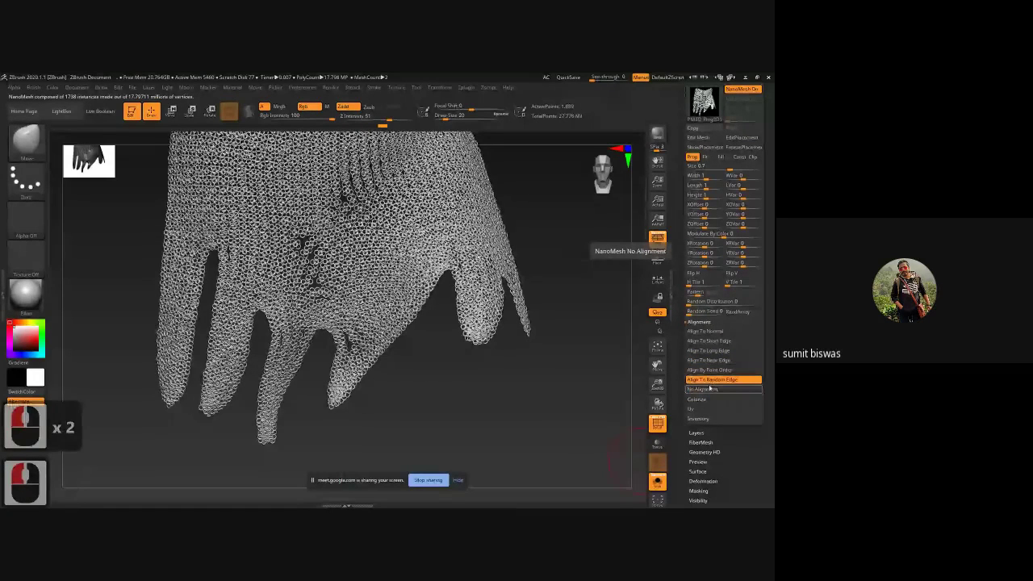
pyautogui.moveTo(560, 402); pyautogui.dragTo(417, 396)
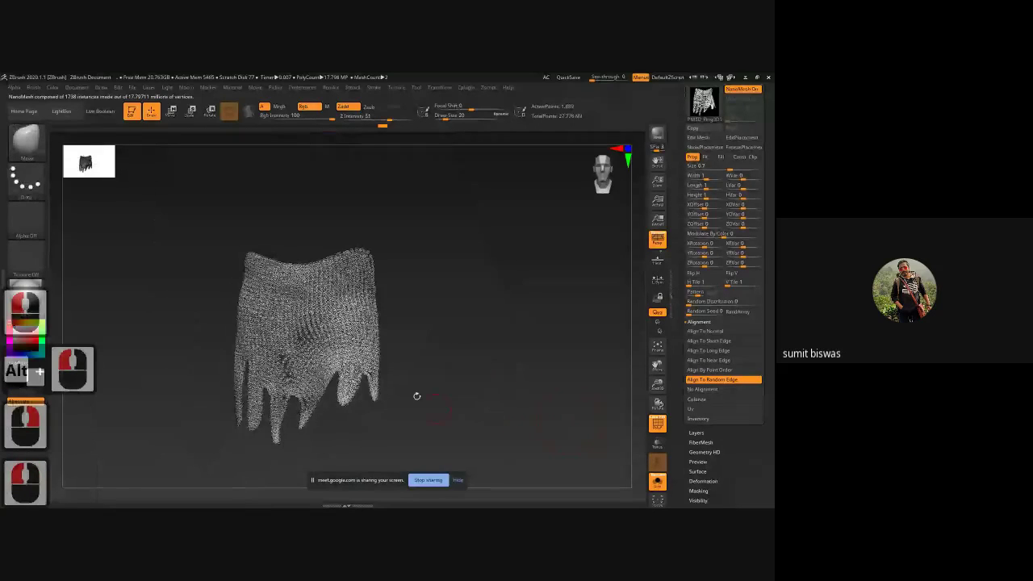
pyautogui.press('ctrl')
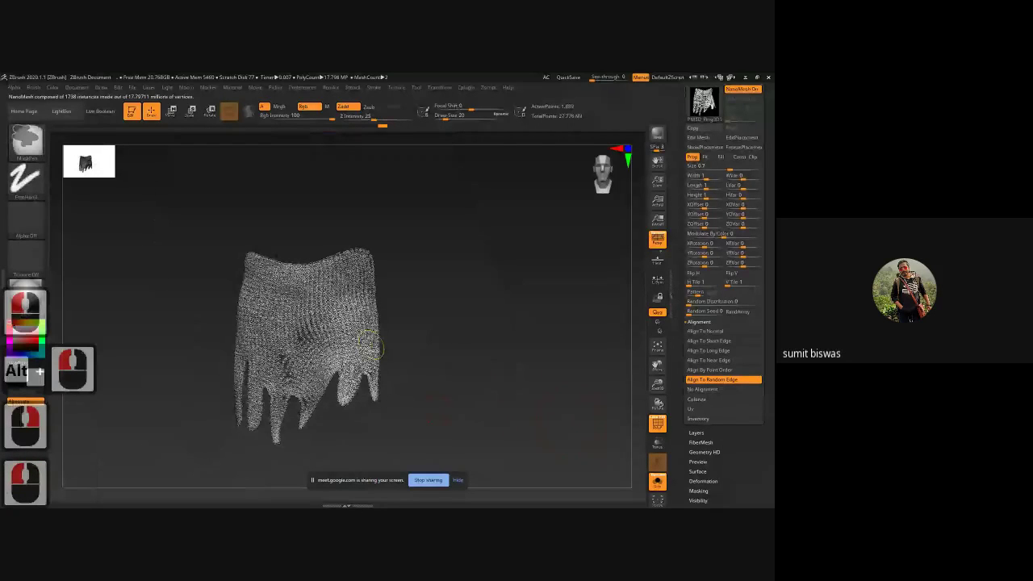
pyautogui.moveTo(370, 347)
pyautogui.keyDown('alt'); pyautogui.mouseDown()
pyautogui.moveTo(485, 418)
pyautogui.moveTo(581, 322)
pyautogui.mouseUp(); pyautogui.keyUp('alt')
# Step: Convert the NanoMesh rings into real geometry with One To Mesh and check the result on the full character and in Solo
pyautogui.click(697, 420)
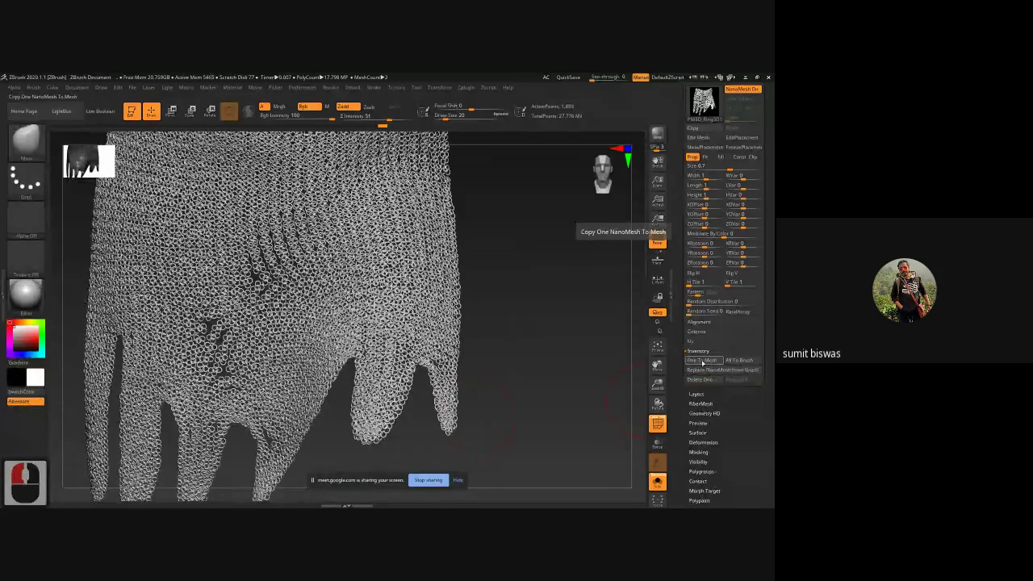
pyautogui.click(701, 360)
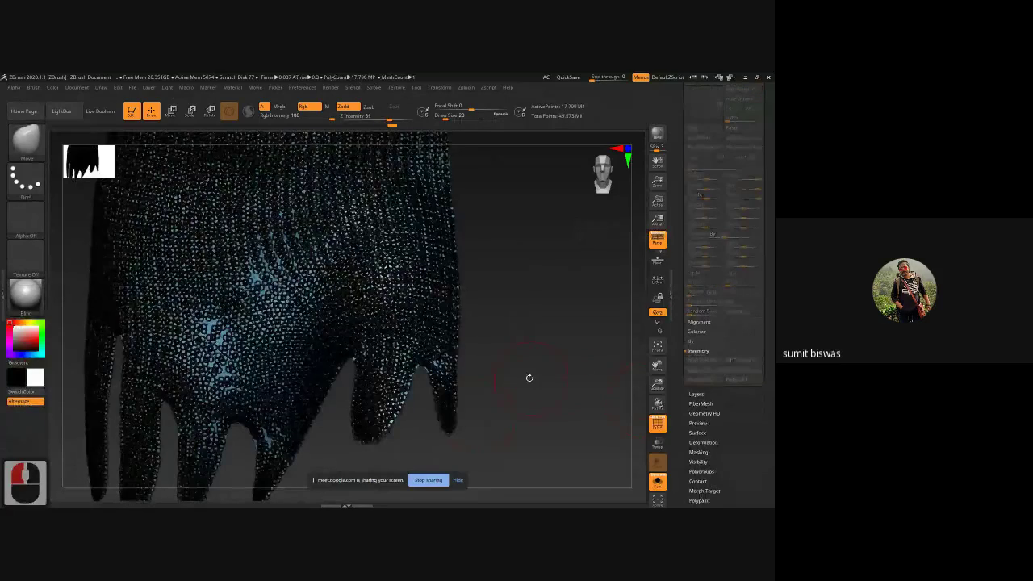
pyautogui.keyDown('alt'); pyautogui.moveTo(529, 377); pyautogui.dragTo(578, 341); pyautogui.keyUp('alt')
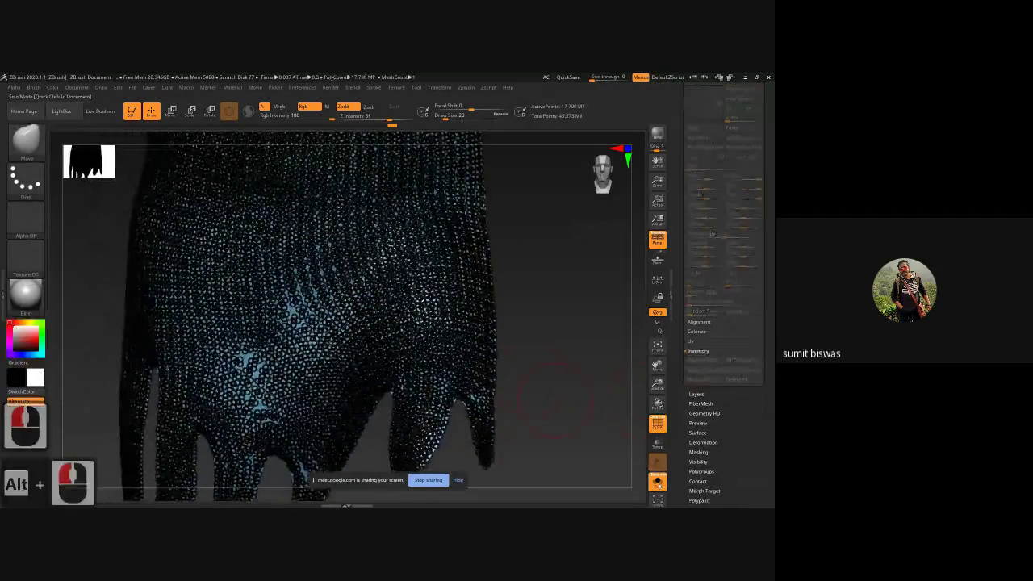
pyautogui.press('f')
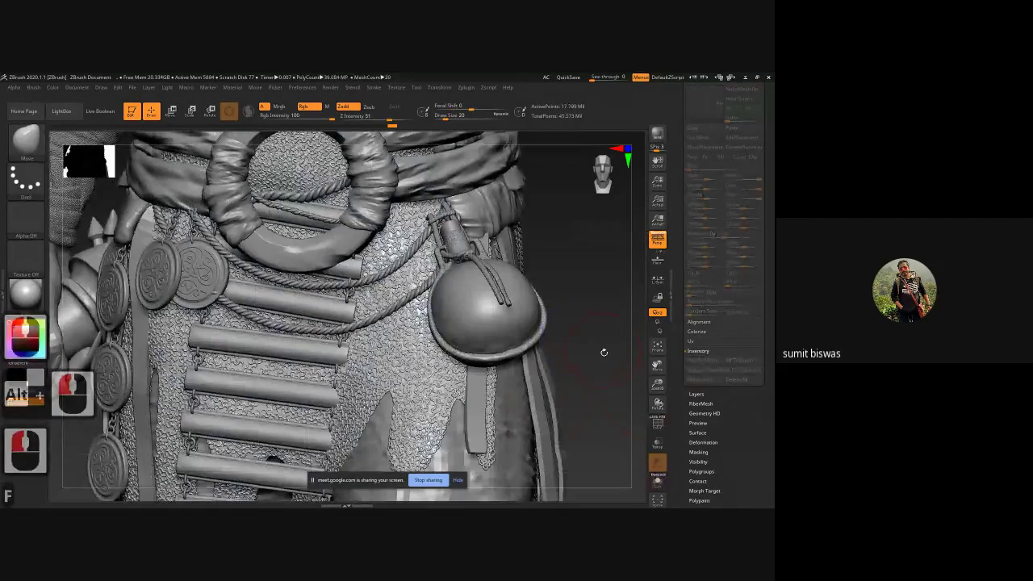
pyautogui.click(653, 474)
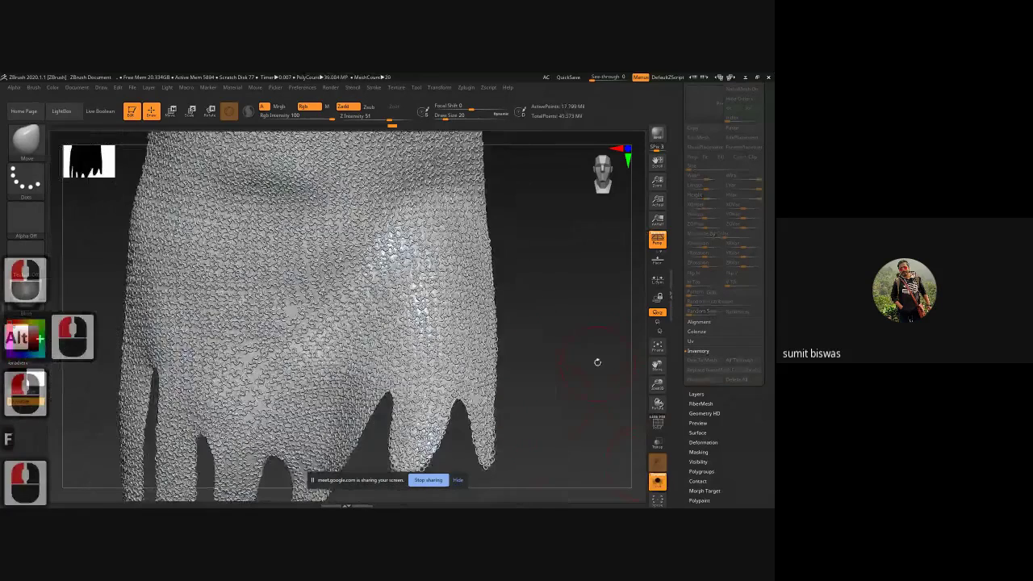
pyautogui.moveTo(591, 353); pyautogui.dragTo(623, 339)
# Step: Turn on PolyFrame and hide the base surface's polygroup beneath the rings, leaving only the chainmail links visible
pyautogui.moveTo(744, 97); pyautogui.dragTo(745, 180)
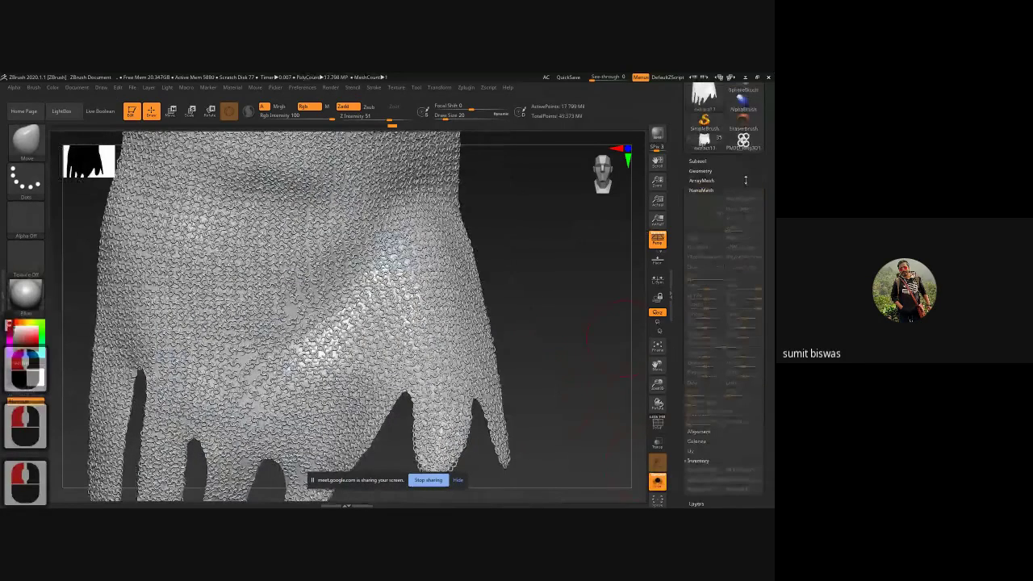
pyautogui.click(697, 161)
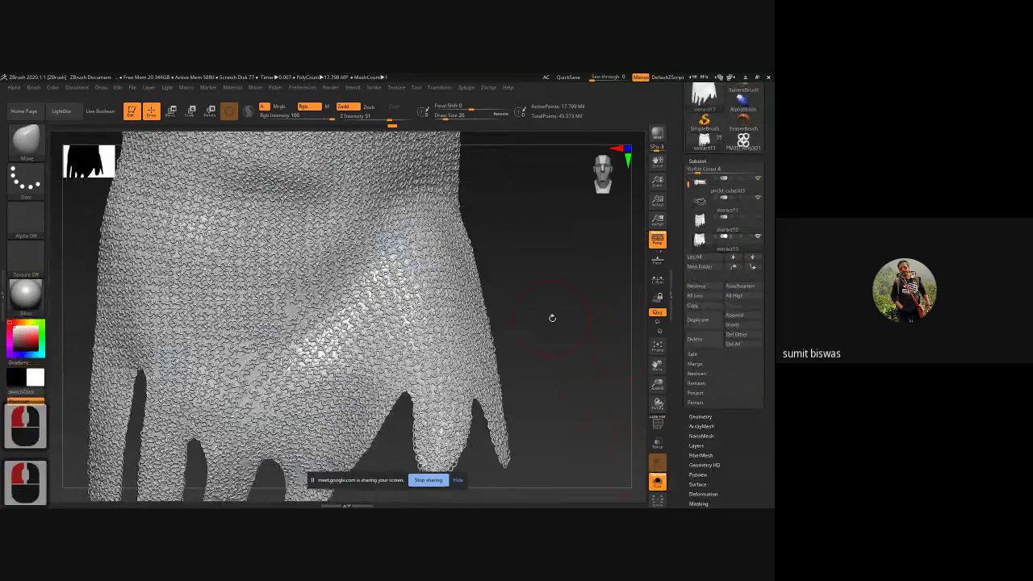
pyautogui.hotkey('shift', 'f')
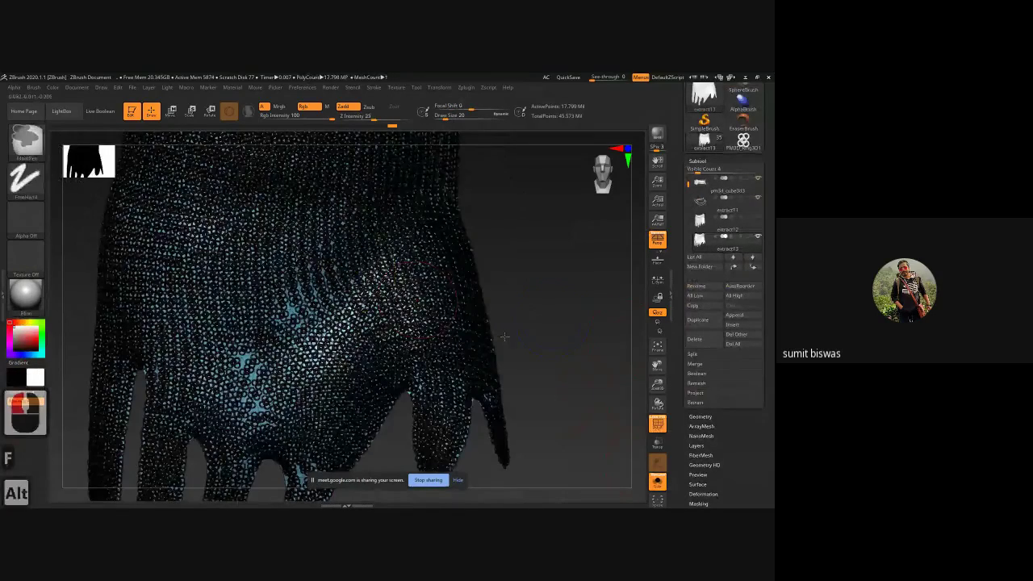
pyautogui.keyDown('ctrl'); pyautogui.moveTo(505, 337); pyautogui.dragTo(501, 339, button='right'); pyautogui.keyUp('ctrl')
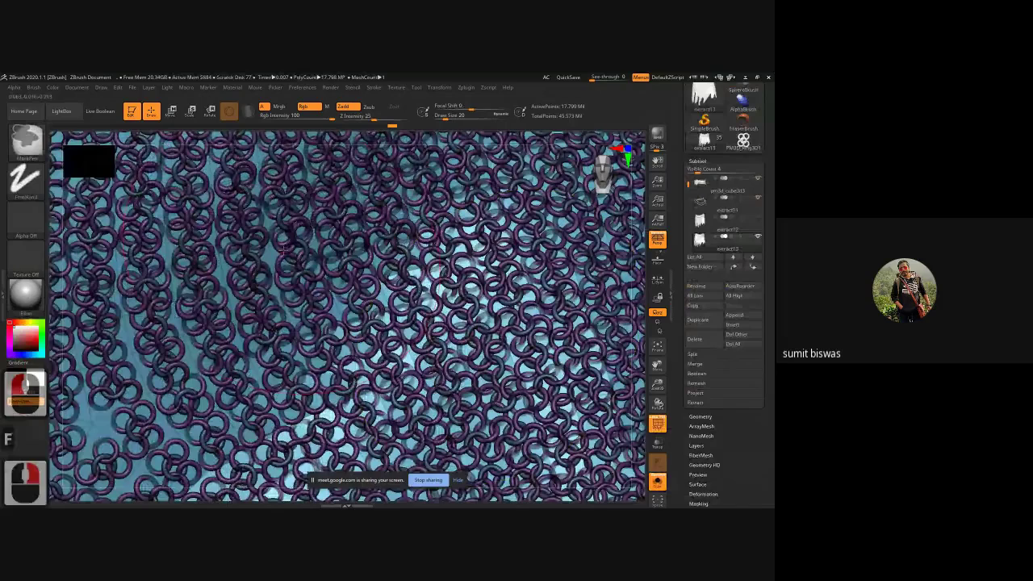
pyautogui.hotkey('ctrl', 'shift')
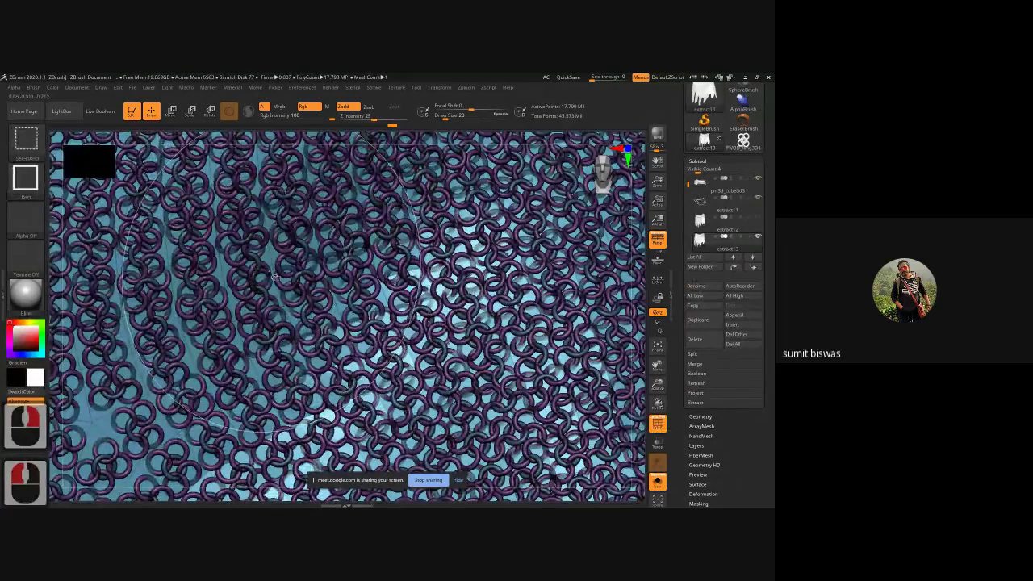
pyautogui.keyDown('ctrl'); pyautogui.keyDown('shift'); pyautogui.click(90, 419); pyautogui.keyUp('shift'); pyautogui.keyUp('ctrl')
pyautogui.keyDown('ctrl'); pyautogui.keyDown('shift'); pyautogui.click(89, 419); pyautogui.keyUp('shift'); pyautogui.keyUp('ctrl')
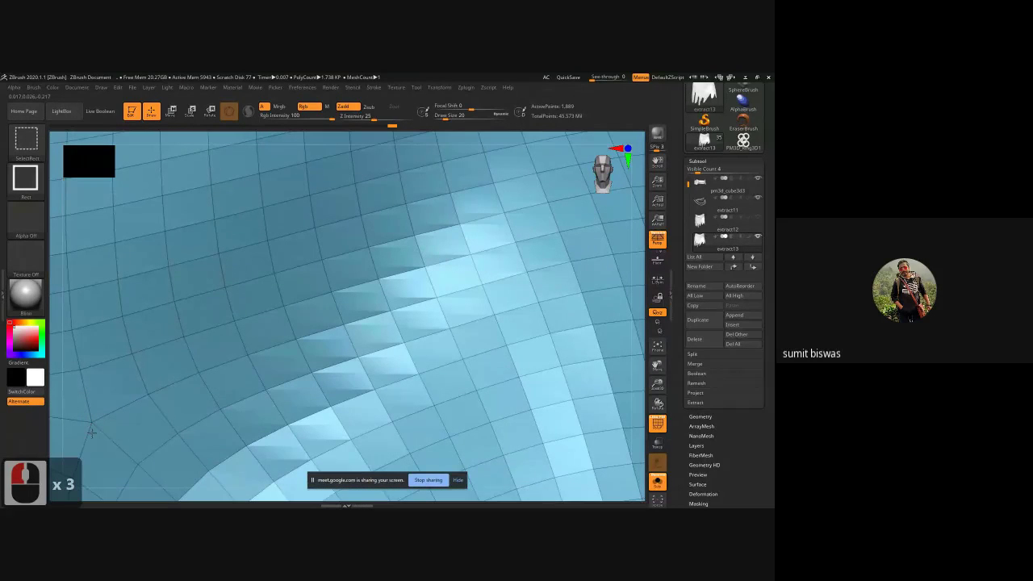
pyautogui.hotkey('ctrl', 'z')
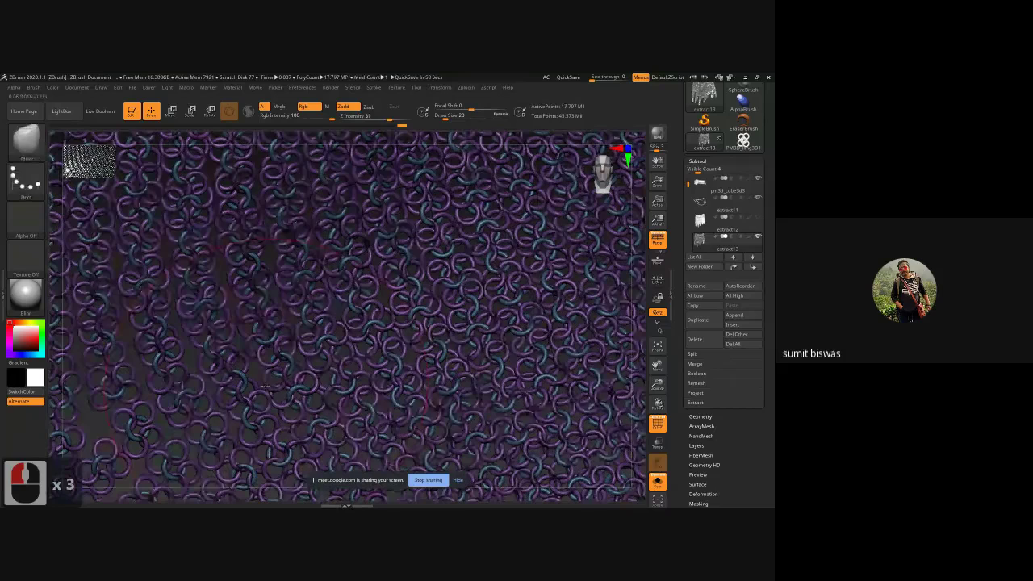
# Step: Turn off PolyFrame and permanently delete the hidden base surface beneath the chainmail with Del Hidden
pyautogui.press('f')
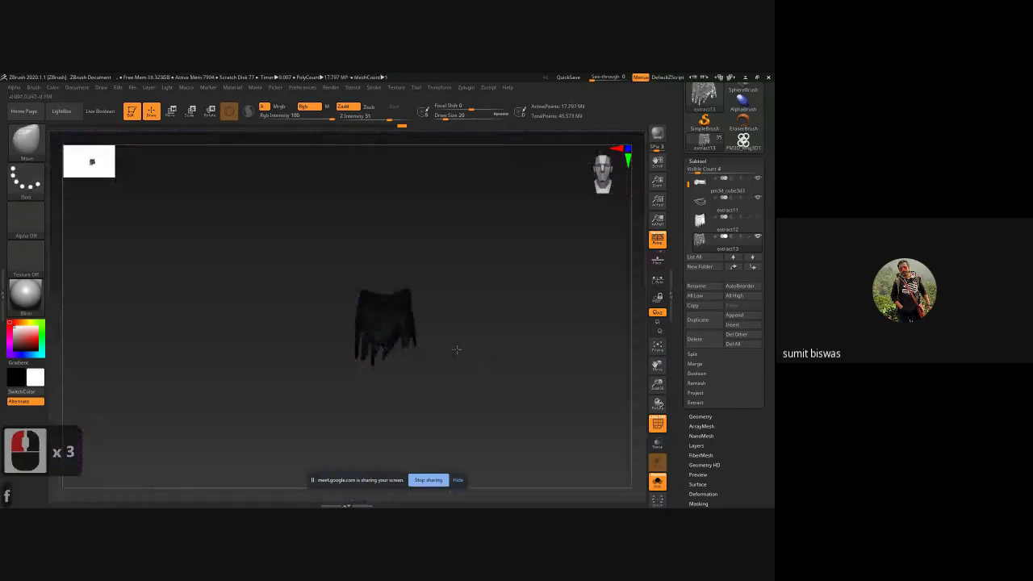
pyautogui.keyDown('ctrl'); pyautogui.moveTo(456, 349); pyautogui.dragTo(477, 420, button='right'); pyautogui.keyUp('ctrl')
pyautogui.hotkey('shift', 'f')
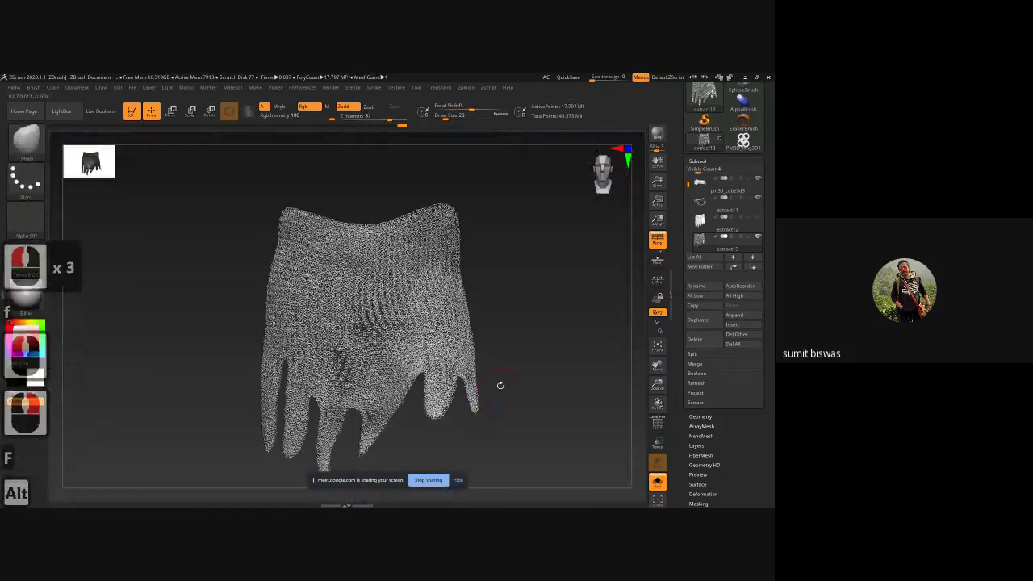
pyautogui.keyDown('alt'); pyautogui.moveTo(500, 385); pyautogui.dragTo(552, 333); pyautogui.keyUp('alt')
pyautogui.moveTo(673, 381); pyautogui.dragTo(674, 365)
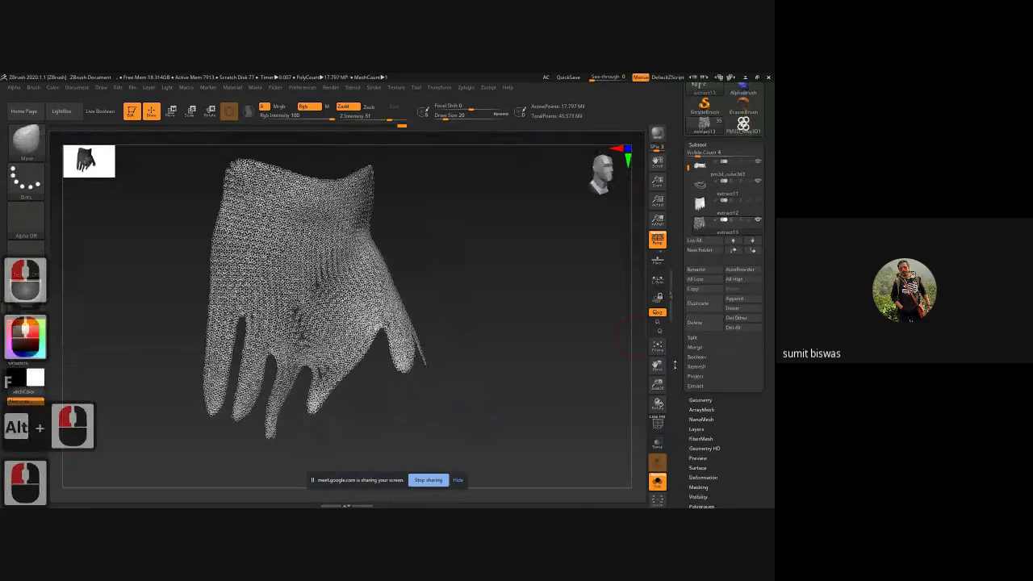
pyautogui.click(699, 400)
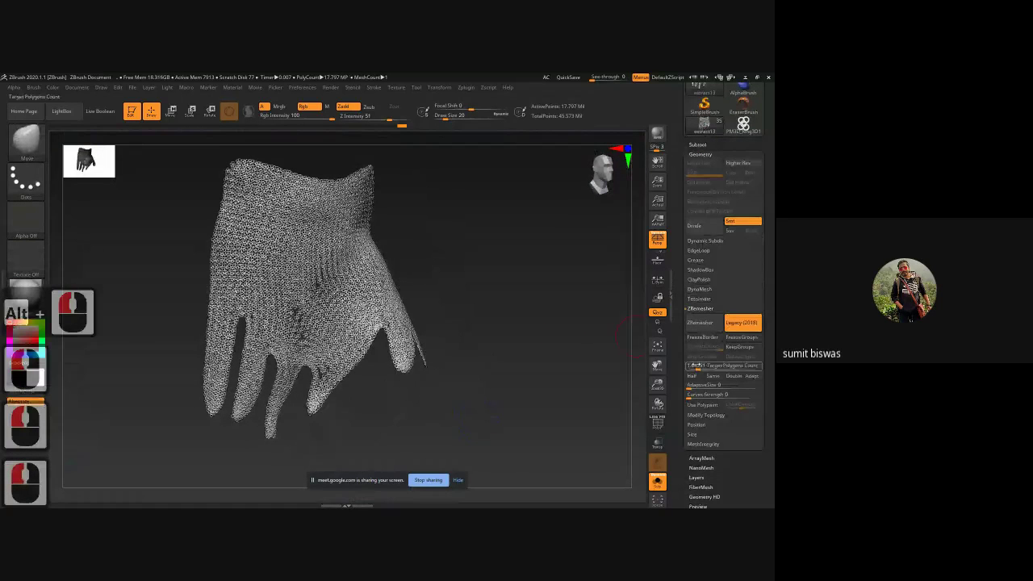
pyautogui.click(701, 414)
pyautogui.click(699, 355)
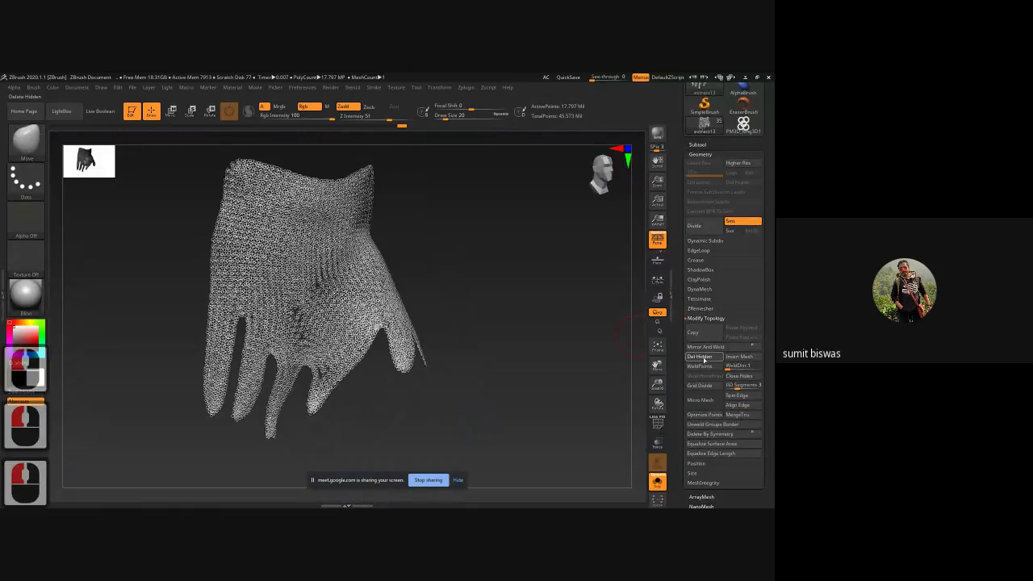
pyautogui.click(529, 350)
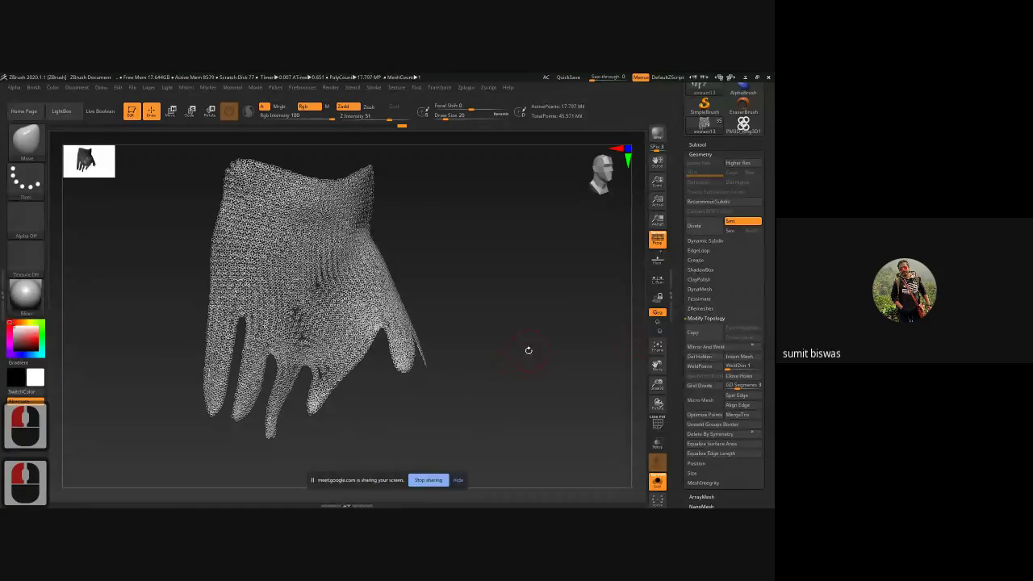
pyautogui.moveTo(528, 350); pyautogui.dragTo(509, 349)
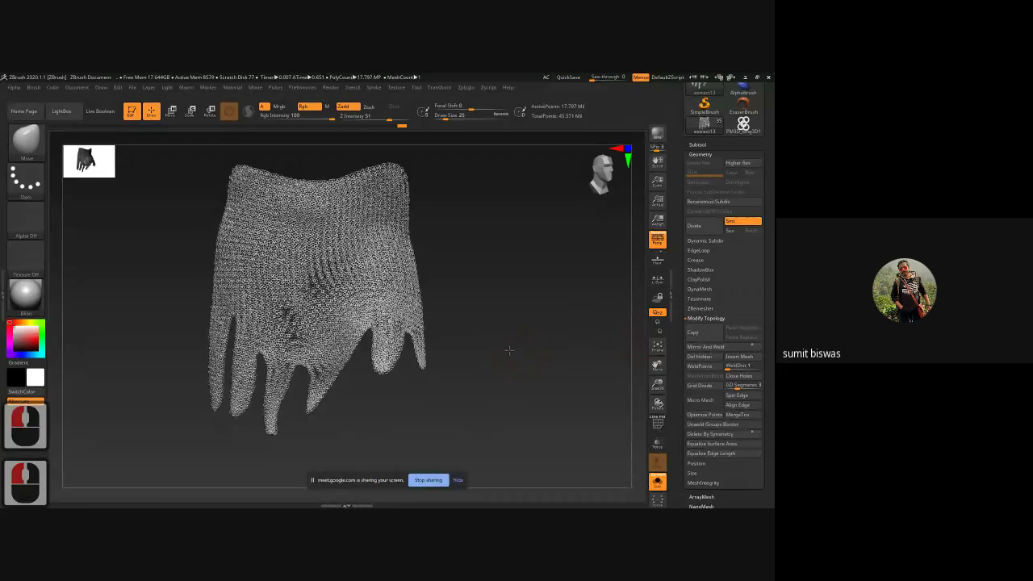
# Step: Choose the Move Topological brush and shift a single chainmail ring beside the gap in a torn lower strip
pyautogui.moveTo(375, 343)
pyautogui.keyDown('ctrl'); pyautogui.mouseDown(button='right')
pyautogui.moveTo(372, 418)
pyautogui.moveTo(366, 312)
pyautogui.moveTo(337, 406)
pyautogui.moveTo(265, 350)
pyautogui.moveTo(412, 360)
pyautogui.moveTo(373, 399)
pyautogui.mouseUp(button='right'); pyautogui.keyUp('ctrl')
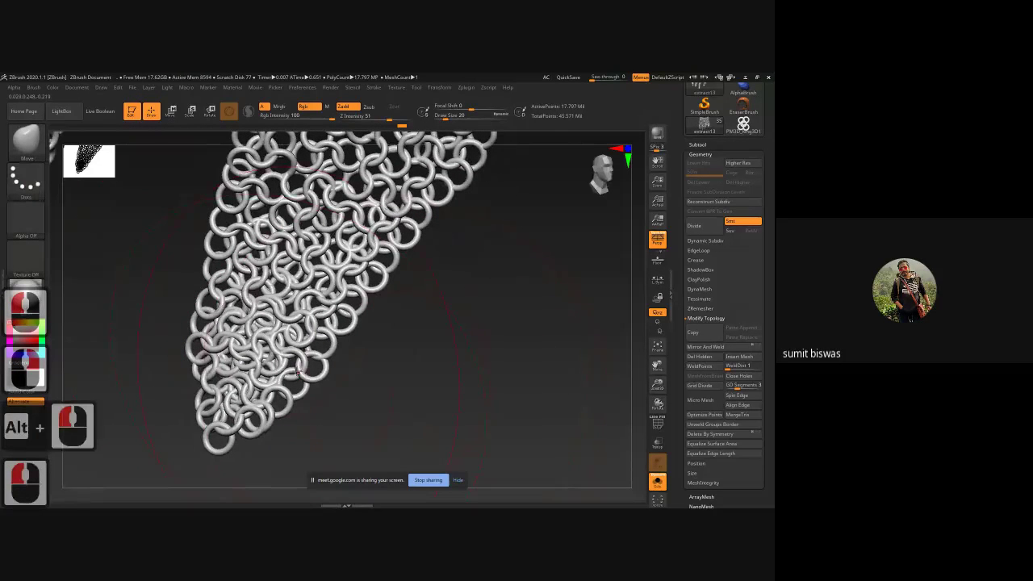
pyautogui.keyDown('alt'); pyautogui.moveTo(450, 291); pyautogui.dragTo(427, 500); pyautogui.keyUp('alt')
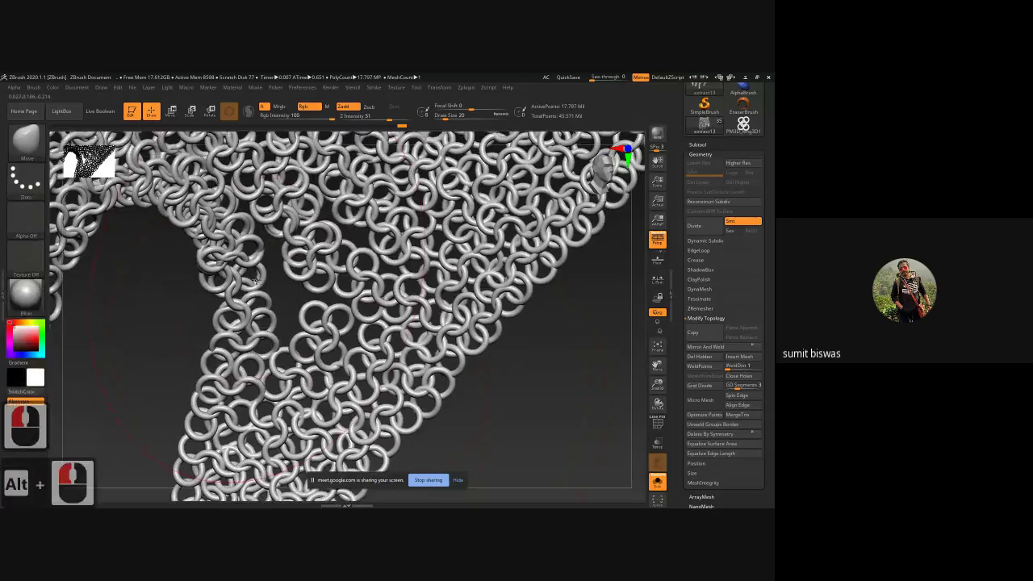
pyautogui.click(33, 147)
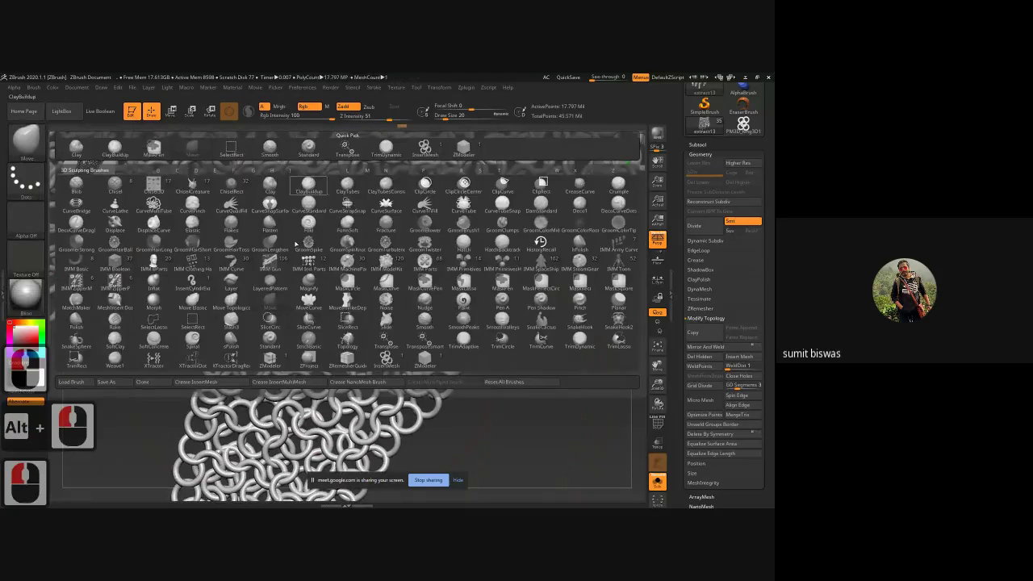
pyautogui.click(232, 305)
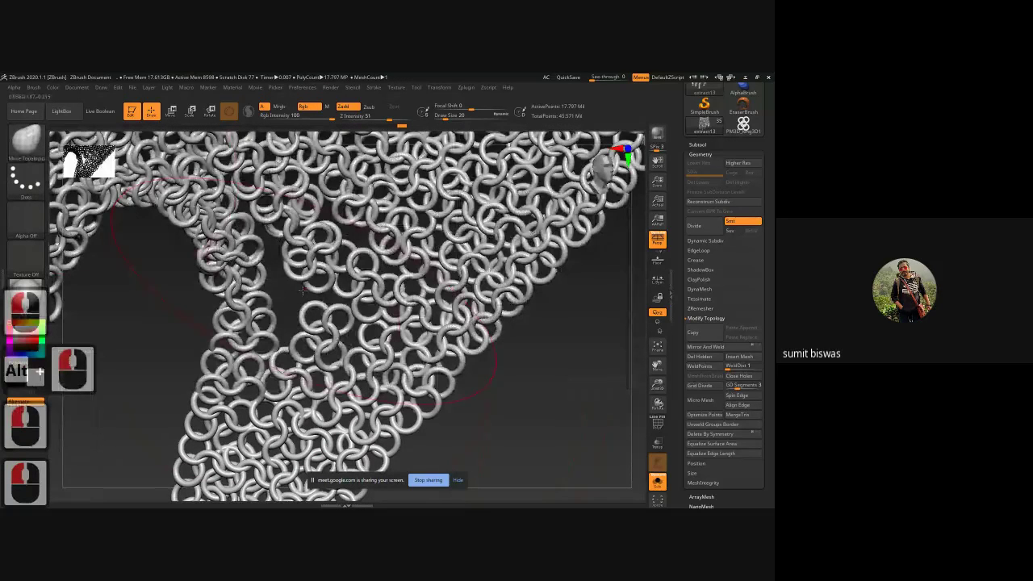
pyautogui.moveTo(234, 262); pyautogui.dragTo(202, 224)
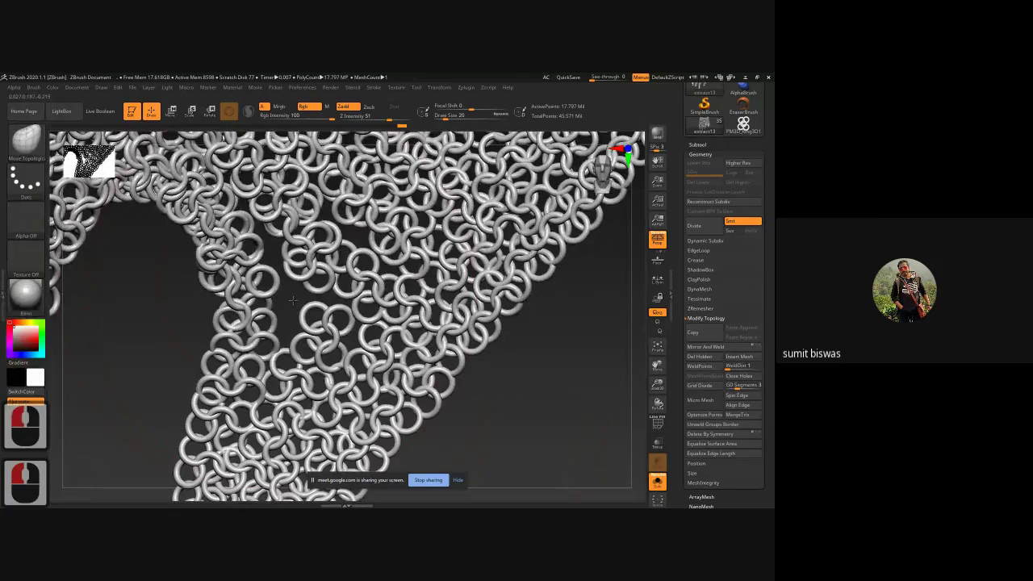
pyautogui.moveTo(292, 300); pyautogui.dragTo(313, 326)
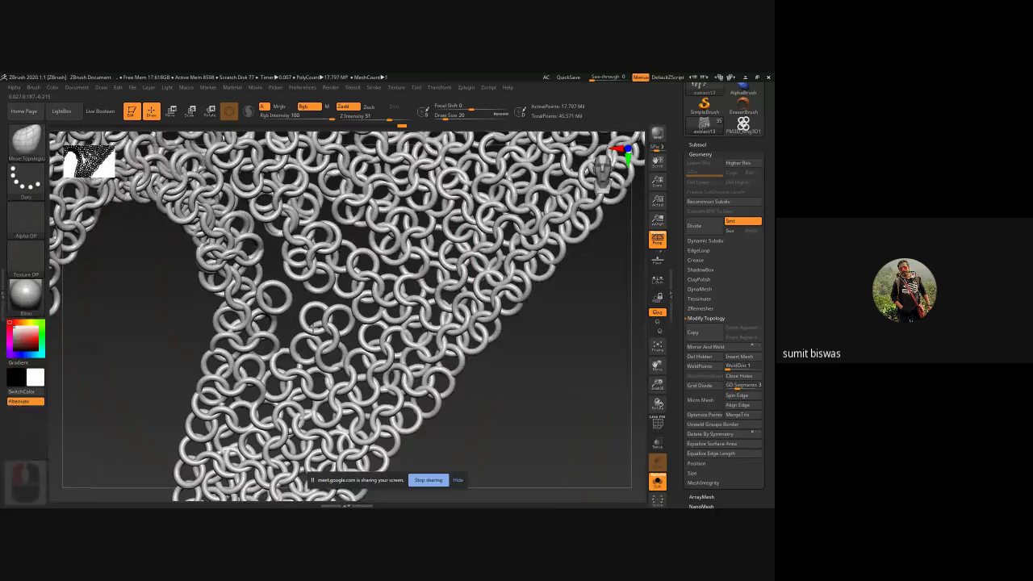
# Step: Pull one ring away from the outer edge of the torn strip with Move Topological
pyautogui.click(194, 316)
pyautogui.moveTo(194, 315); pyautogui.dragTo(387, 411)
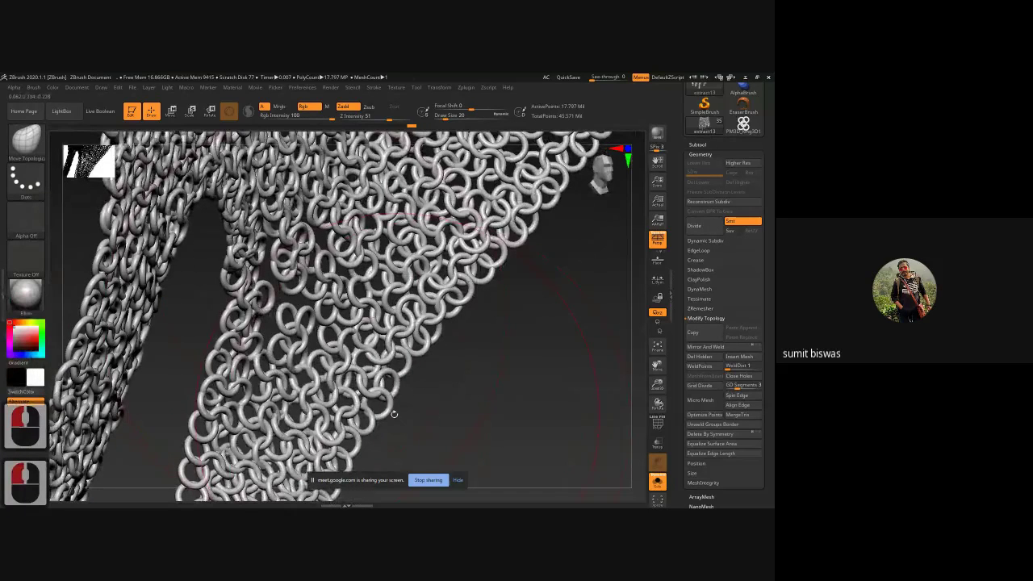
pyautogui.moveTo(394, 414)
pyautogui.mouseDown()
pyautogui.moveTo(427, 371)
pyautogui.moveTo(472, 425)
pyautogui.mouseUp()
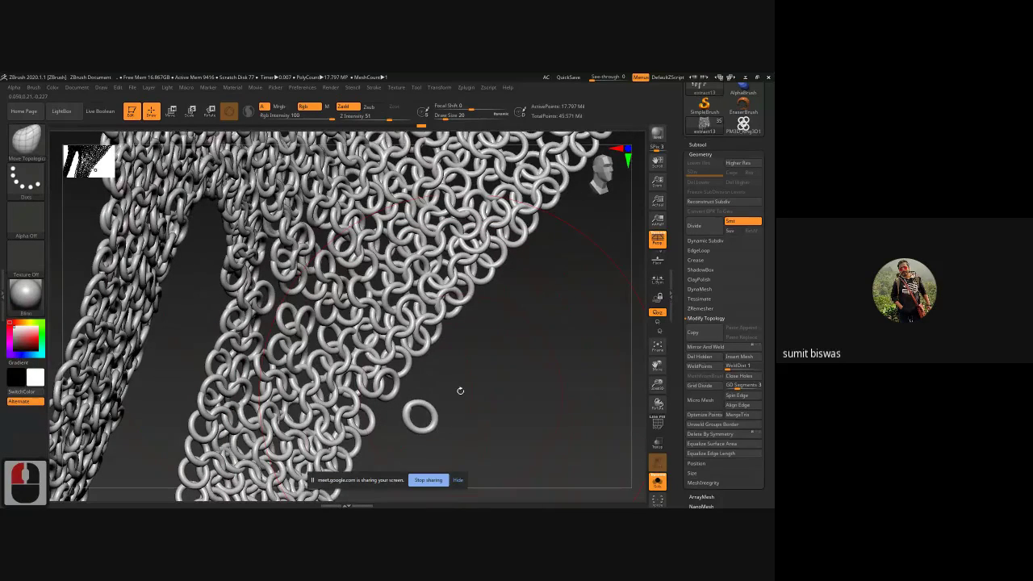
pyautogui.moveTo(460, 391); pyautogui.dragTo(470, 462)
pyautogui.keyDown('alt'); pyautogui.moveTo(471, 462); pyautogui.dragTo(427, 357); pyautogui.keyUp('alt')
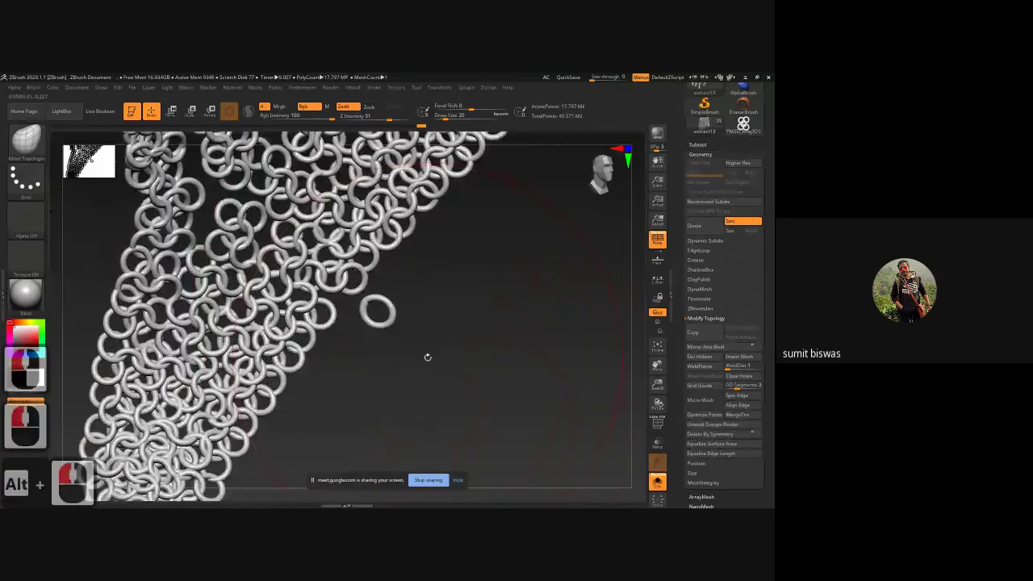
# Step: Try to isolate the detached ring through polygroup visibility, and undo the visibility change
pyautogui.keyDown('ctrl'); pyautogui.keyDown('shift'); pyautogui.click(395, 320); pyautogui.keyUp('shift'); pyautogui.keyUp('ctrl')
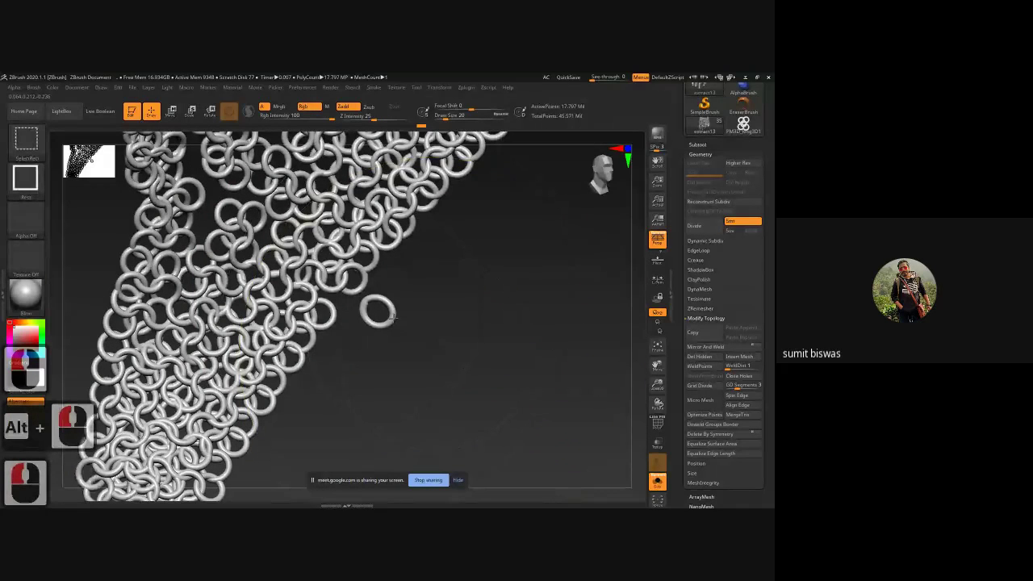
pyautogui.keyDown('ctrl'); pyautogui.keyDown('alt'); pyautogui.keyDown('shift'); pyautogui.click(393, 318); pyautogui.keyUp('shift'); pyautogui.keyUp('alt'); pyautogui.keyUp('ctrl')
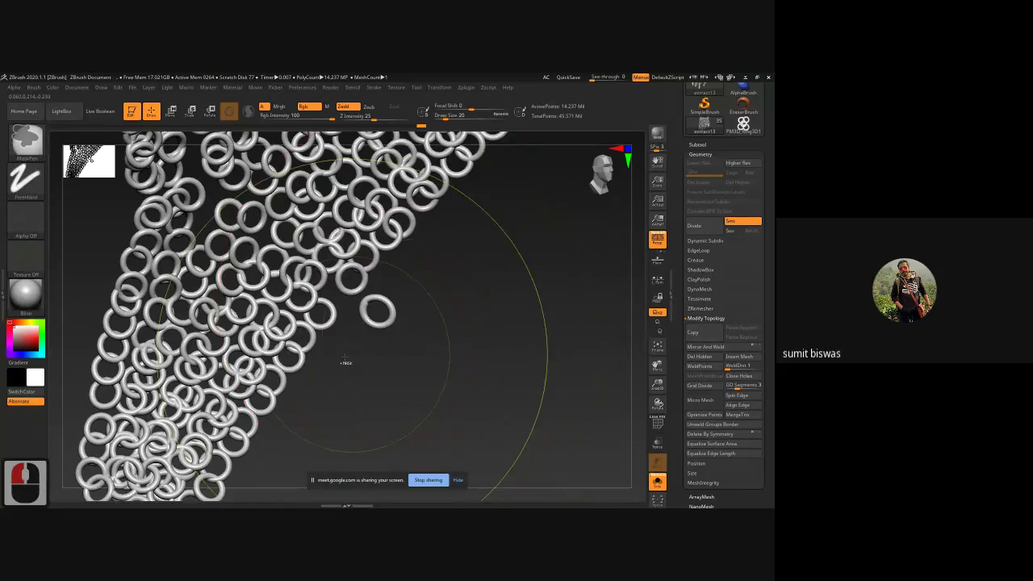
pyautogui.hotkey('ctrl', 'z')
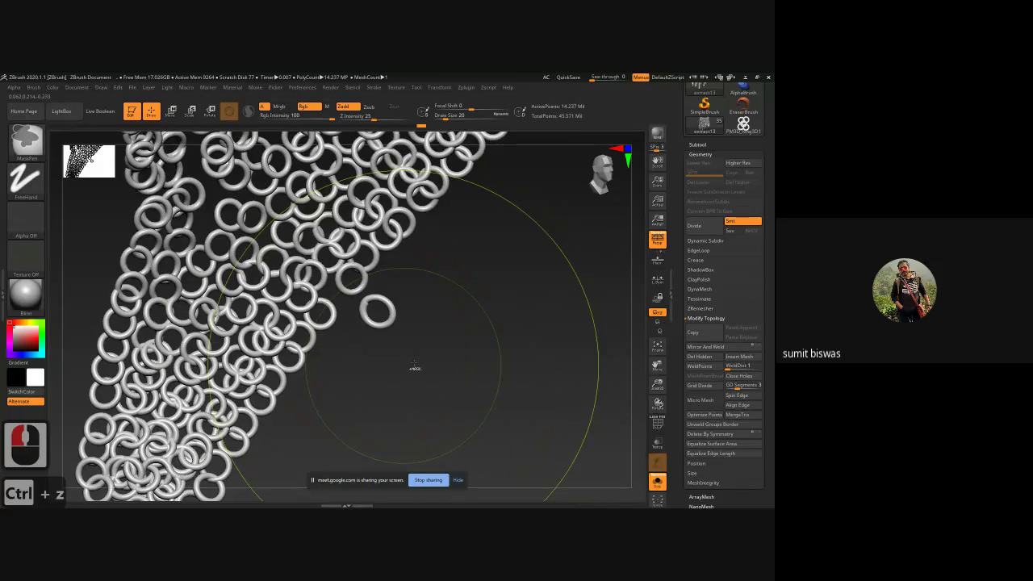
# Step: Hide one ring polygroup, invert the visibility to inspect that set across the skirt, and show all rings again
pyautogui.press('shift')
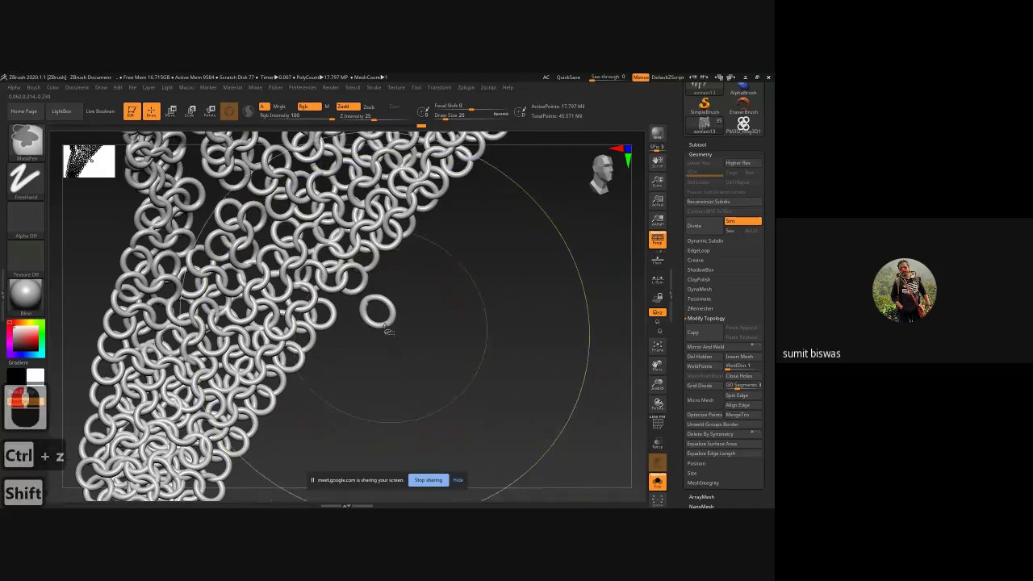
pyautogui.keyDown('ctrl'); pyautogui.keyDown('shift'); pyautogui.click(384, 325); pyautogui.keyUp('shift'); pyautogui.keyUp('ctrl')
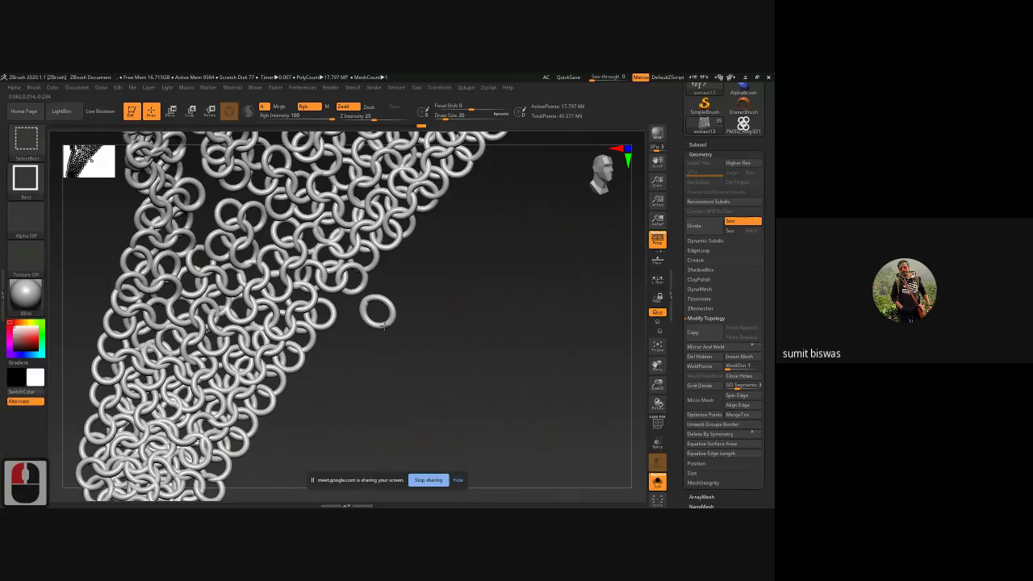
pyautogui.keyDown('ctrl'); pyautogui.keyDown('shift'); pyautogui.click(384, 325); pyautogui.keyUp('shift'); pyautogui.keyUp('ctrl')
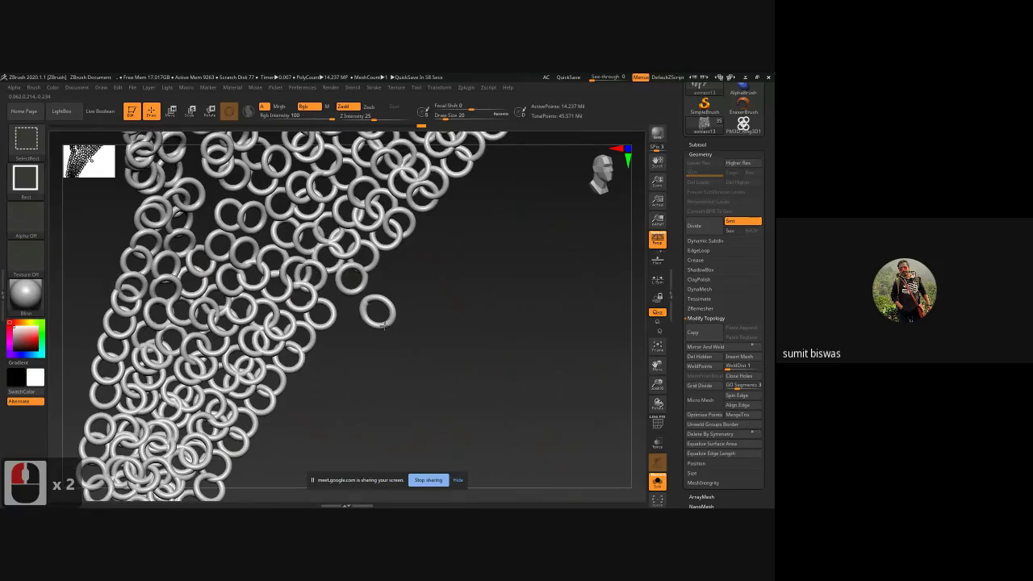
pyautogui.keyDown('ctrl'); pyautogui.keyDown('shift'); pyautogui.click(384, 325); pyautogui.keyUp('shift'); pyautogui.keyUp('ctrl')
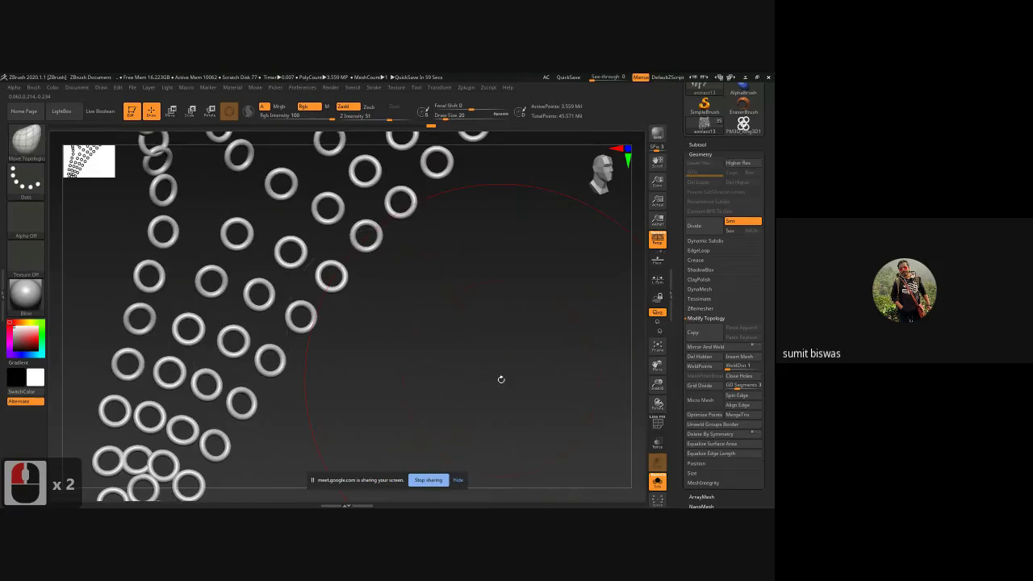
pyautogui.keyDown('ctrl'); pyautogui.moveTo(501, 380); pyautogui.dragTo(462, 414, button='right'); pyautogui.keyUp('ctrl')
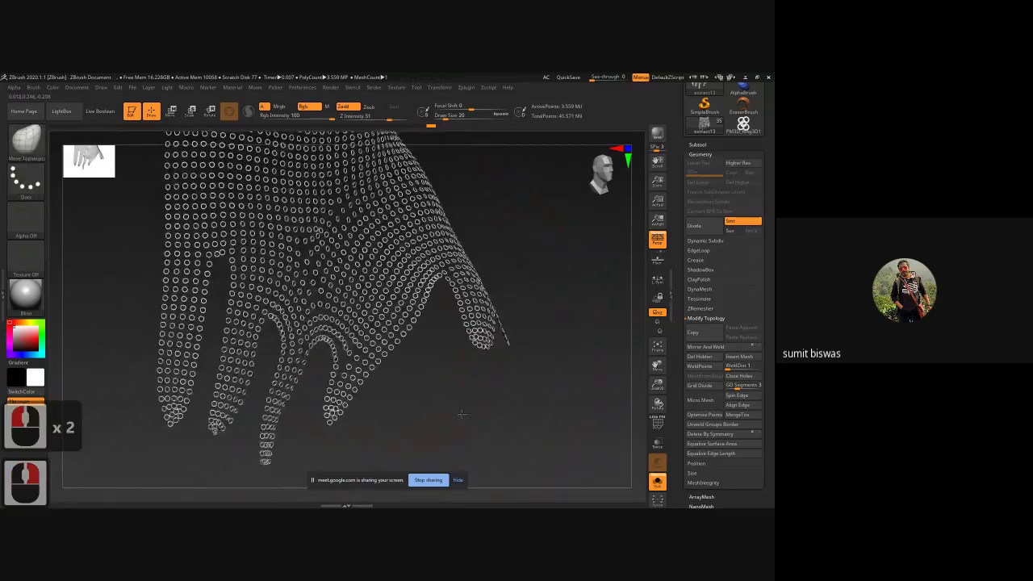
pyautogui.moveTo(461, 414)
pyautogui.keyDown('alt'); pyautogui.mouseDown()
pyautogui.moveTo(430, 411)
pyautogui.moveTo(460, 407)
pyautogui.mouseUp(); pyautogui.keyUp('alt')
pyautogui.keyDown('ctrl'); pyautogui.keyDown('shift'); pyautogui.click(526, 410); pyautogui.keyUp('shift'); pyautogui.keyUp('ctrl')
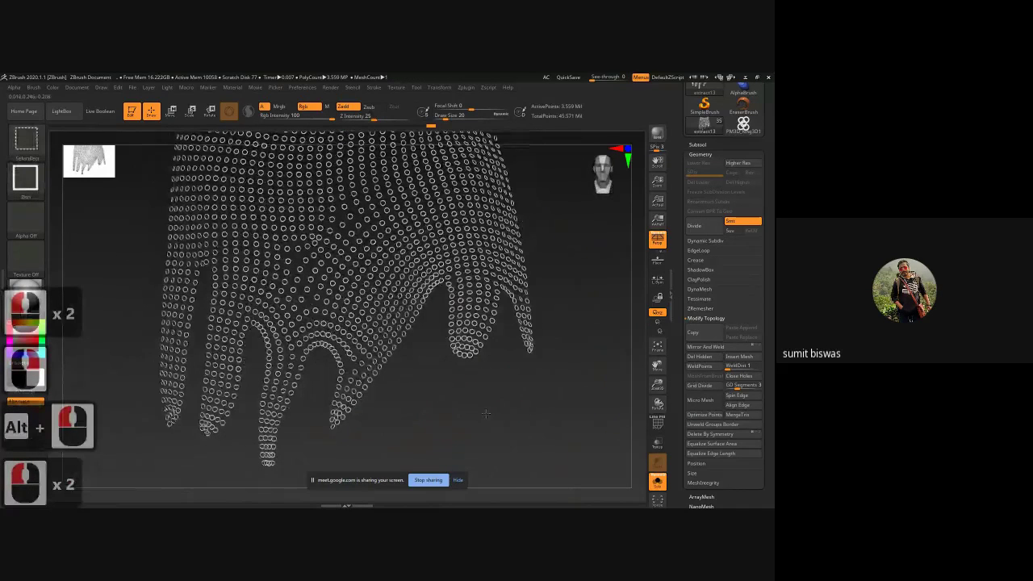
pyautogui.keyDown('ctrl'); pyautogui.keyDown('shift'); pyautogui.click(442, 355); pyautogui.keyUp('shift'); pyautogui.keyUp('ctrl')
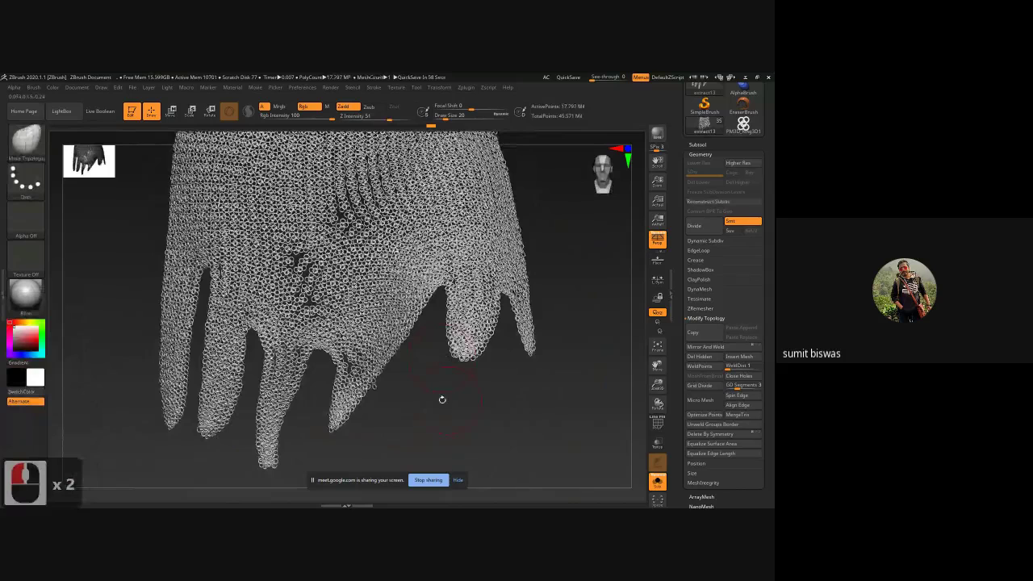
# Step: Try to mask a single ring at the edge of a gap in the middle of the chainmail
pyautogui.moveTo(442, 400); pyautogui.dragTo(430, 396)
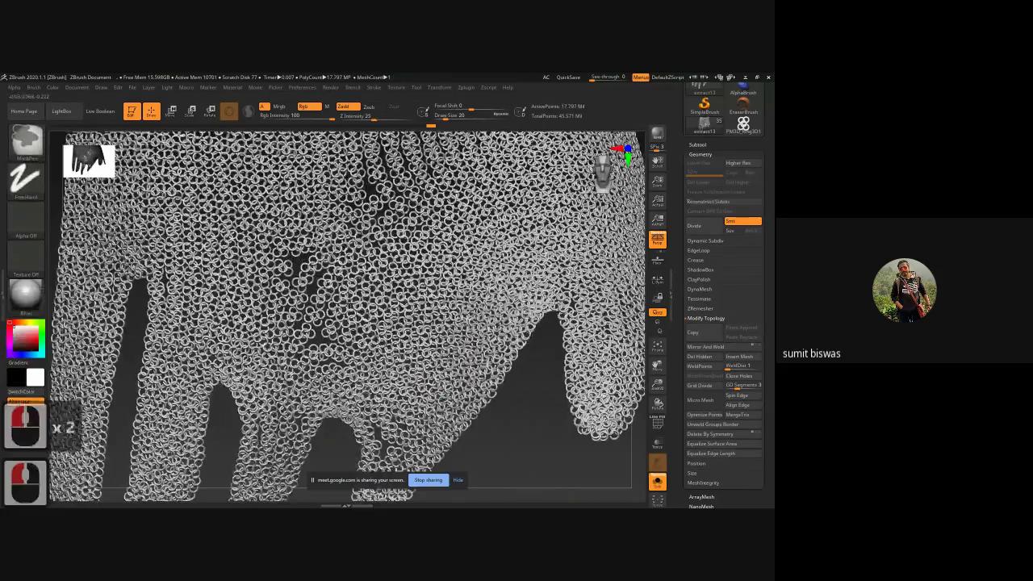
pyautogui.keyDown('ctrl'); pyautogui.moveTo(303, 262); pyautogui.dragTo(436, 492, button='right'); pyautogui.keyUp('ctrl')
pyautogui.keyDown('ctrl'); pyautogui.click(311, 276); pyautogui.keyUp('ctrl')
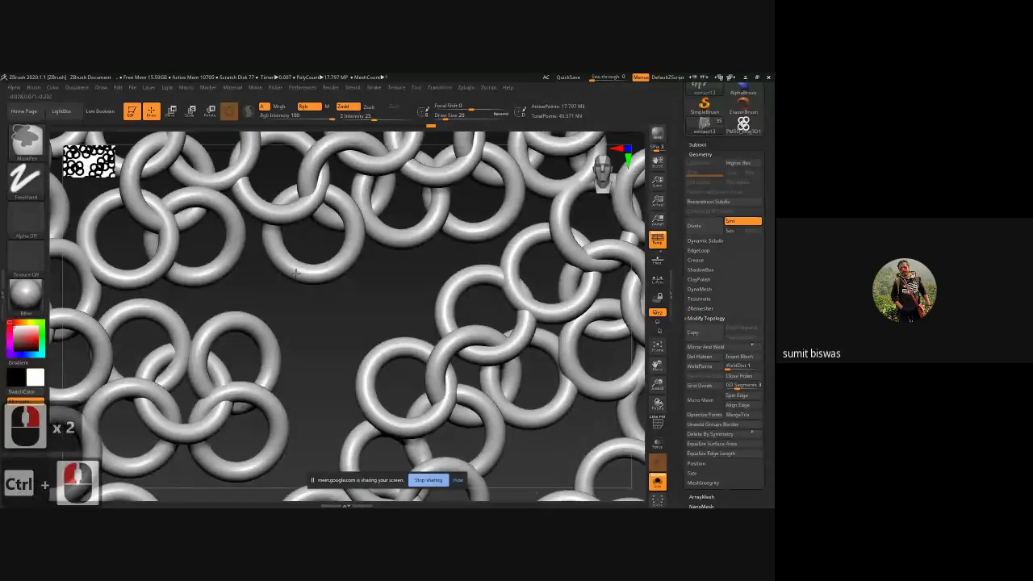
pyautogui.press('q')
pyautogui.keyDown('ctrl'); pyautogui.click(307, 273); pyautogui.keyUp('ctrl')
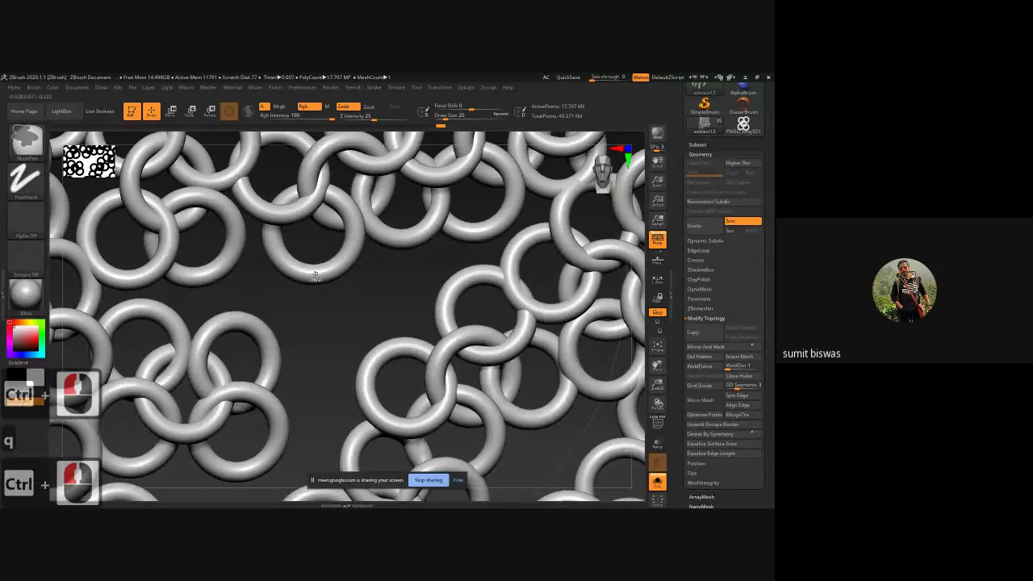
pyautogui.keyDown('ctrl'); pyautogui.click(388, 295); pyautogui.keyUp('ctrl')
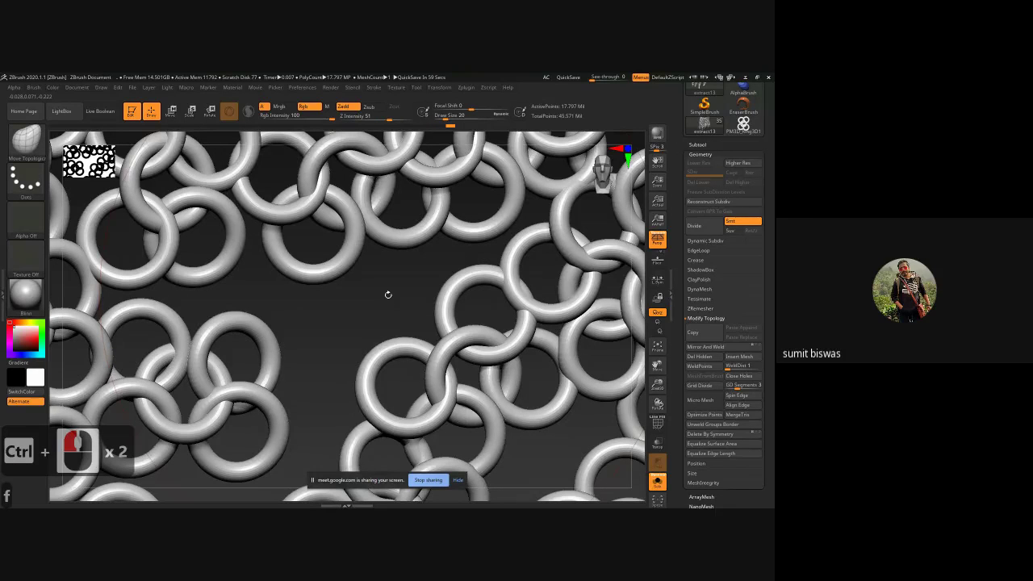
# Step: Turn off Solo and examine the finished chainmail skirt on the full character around the belt and hips
pyautogui.press('f')
pyautogui.click(655, 484)
pyautogui.click(572, 296)
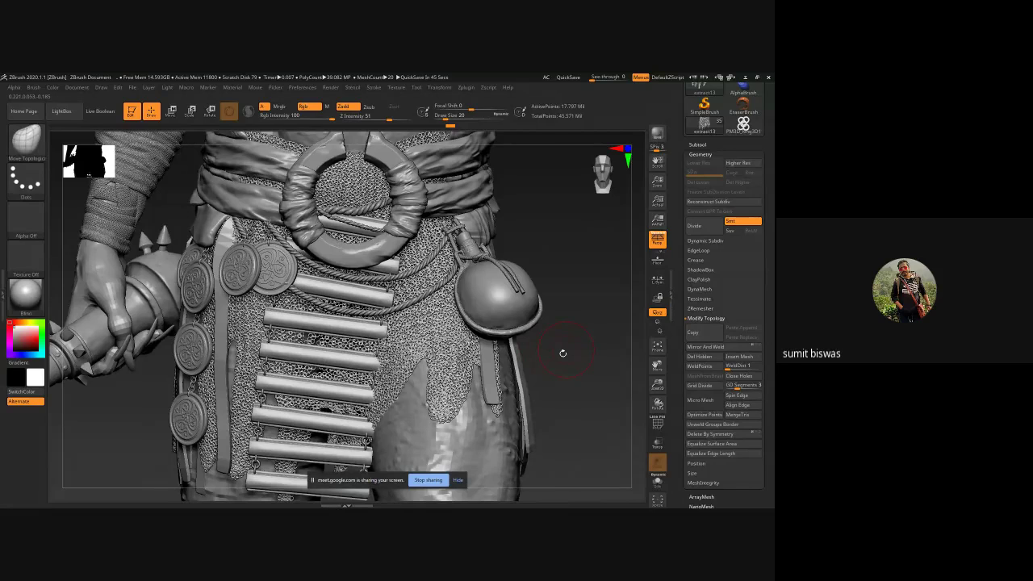
pyautogui.moveTo(562, 353)
pyautogui.mouseDown()
pyautogui.moveTo(543, 240)
pyautogui.moveTo(573, 350)
pyautogui.moveTo(568, 330)
pyautogui.mouseUp()
# Step: Try to make the engraved medallions on the warrior's hip the active subtool by picking them on the model
pyautogui.keyDown('alt'); pyautogui.click(176, 369); pyautogui.keyUp('alt')
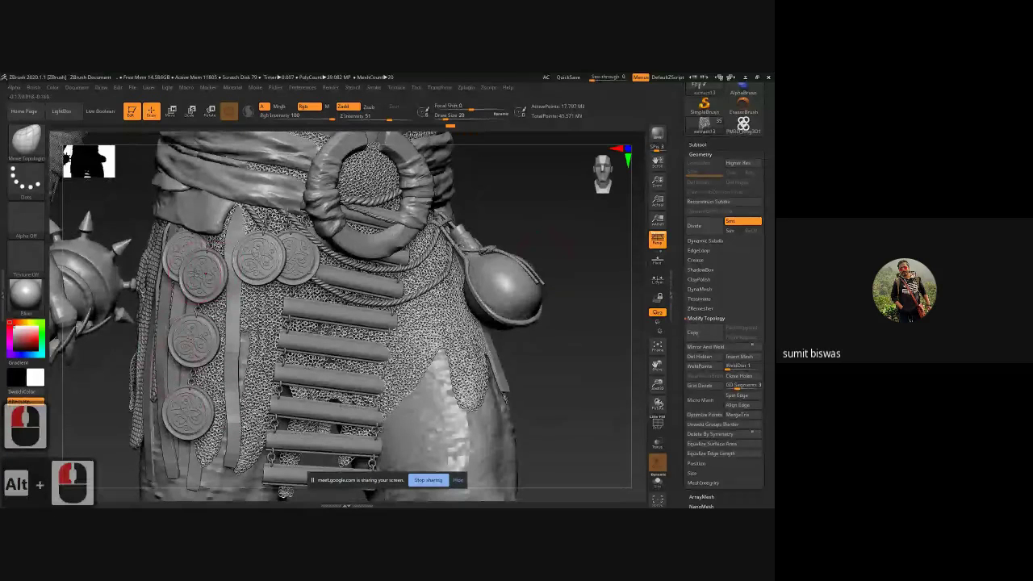
pyautogui.keyDown('alt'); pyautogui.click(202, 274); pyautogui.keyUp('alt')
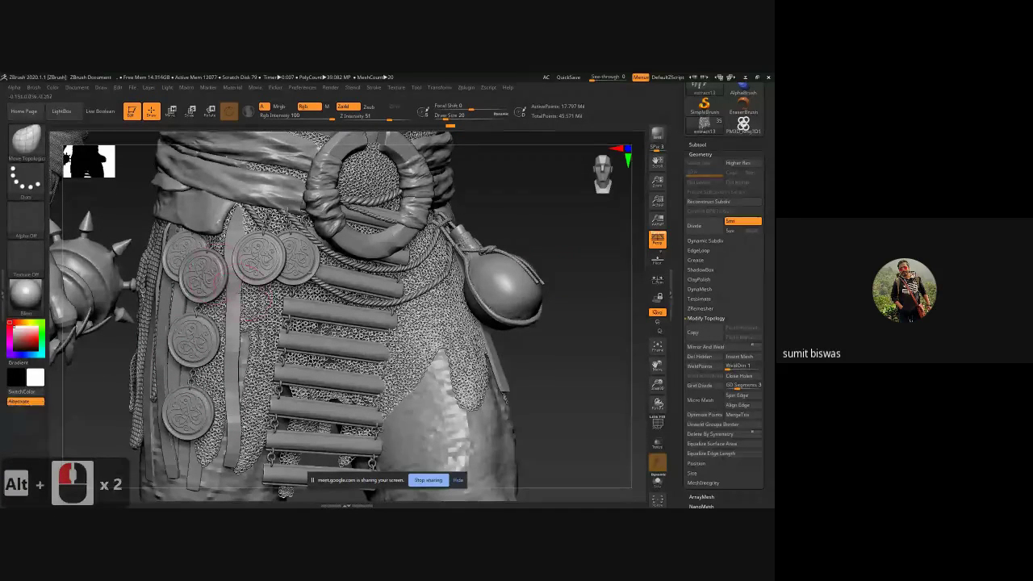
pyautogui.keyDown('alt'); pyautogui.click(201, 275); pyautogui.keyUp('alt')
pyautogui.keyDown('alt'); pyautogui.click(206, 276); pyautogui.keyUp('alt')
pyautogui.keyDown('alt'); pyautogui.click(194, 398); pyautogui.keyUp('alt')
pyautogui.keyDown('alt'); pyautogui.click(191, 399); pyautogui.keyUp('alt')
pyautogui.keyDown('ctrl'); pyautogui.click(187, 406); pyautogui.keyUp('ctrl')
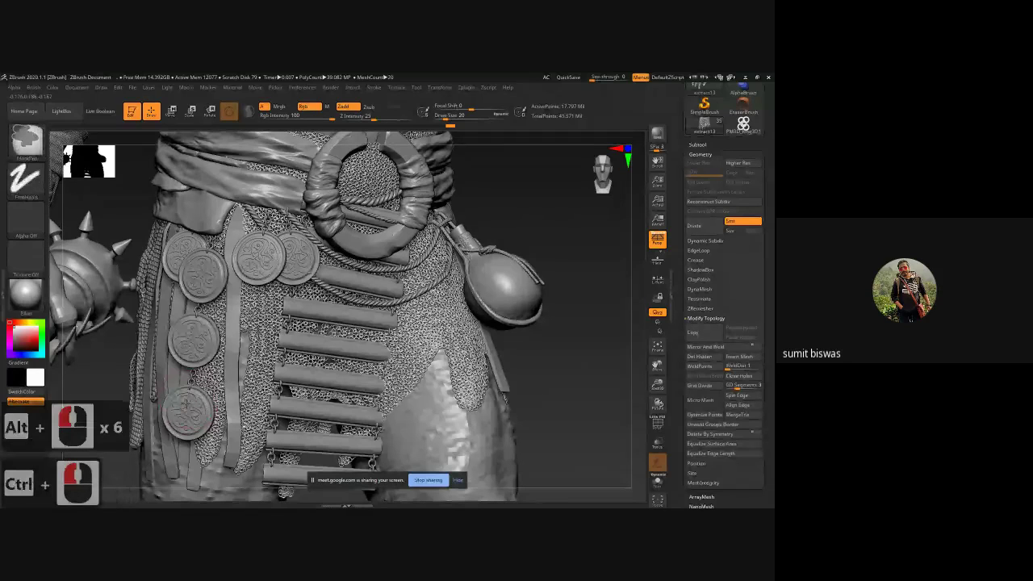
pyautogui.keyDown('alt'); pyautogui.click(187, 408); pyautogui.keyUp('alt')
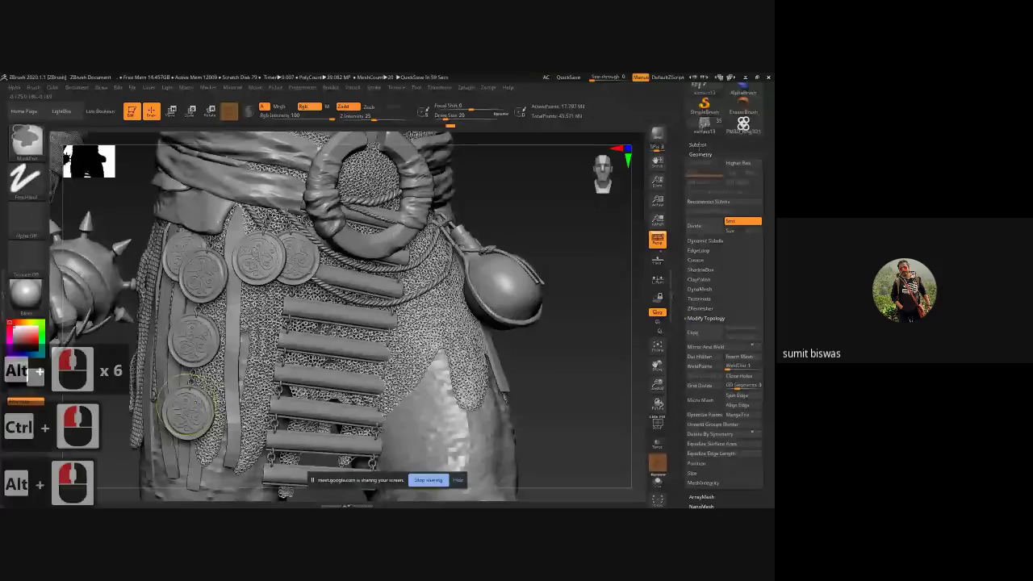
# Step: Make the medallion subtool PM3D_Sphereinder3D1 active from the subtool list, isolate it and display its polyframe
pyautogui.click(699, 146)
pyautogui.moveTo(685, 171); pyautogui.dragTo(685, 226)
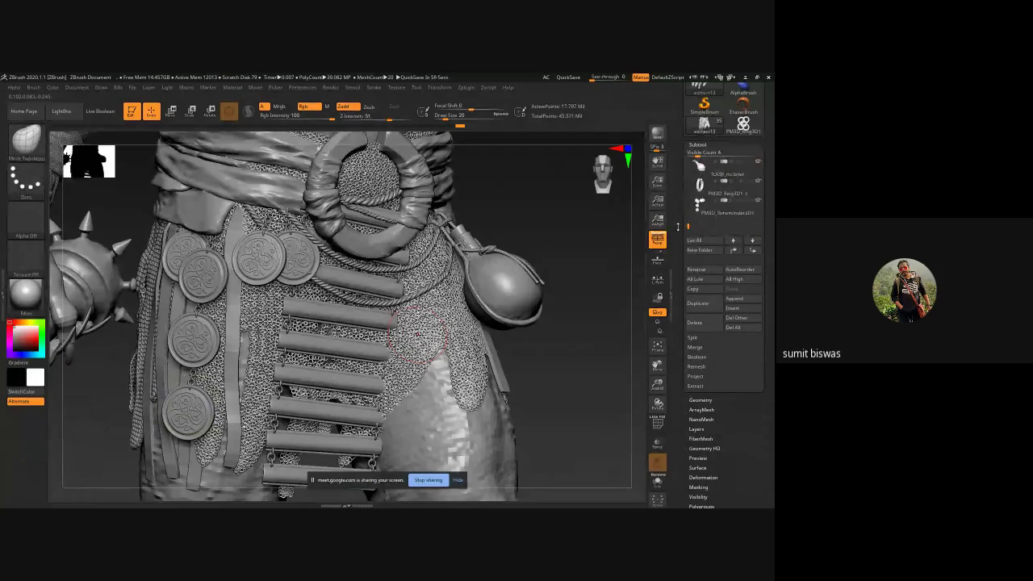
pyautogui.click(724, 212)
pyautogui.moveTo(418, 335)
pyautogui.mouseDown()
pyautogui.moveTo(429, 343)
pyautogui.moveTo(412, 345)
pyautogui.mouseUp()
pyautogui.press('f')
pyautogui.hotkey('shift', 'f')
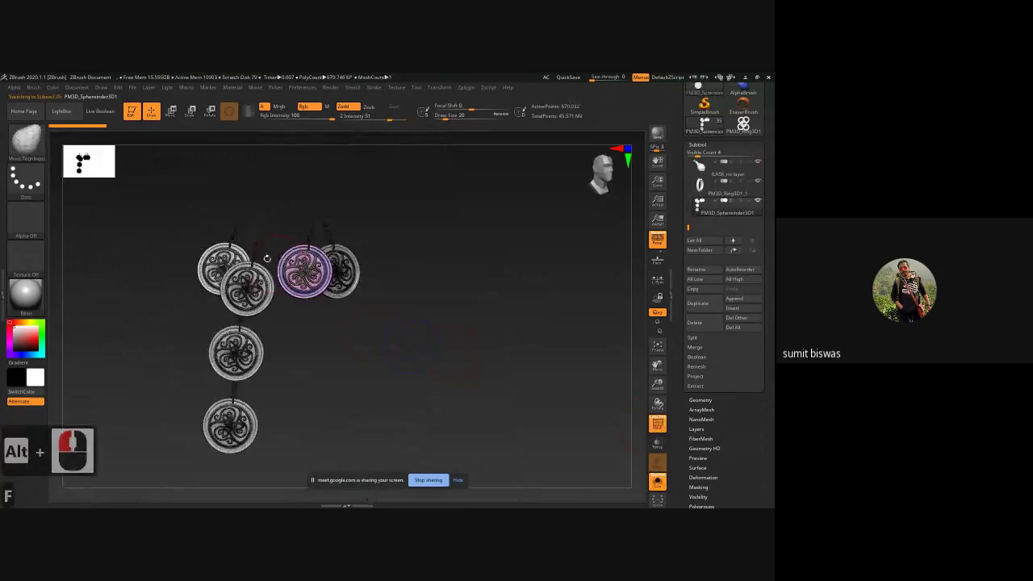
# Step: Examine a medallion's polygroups, raised Celtic pattern and chain links up close, and hide the polyframe
pyautogui.moveTo(299, 267)
pyautogui.keyDown('ctrl'); pyautogui.mouseDown(button='right')
pyautogui.moveTo(355, 300)
pyautogui.moveTo(550, 346)
pyautogui.moveTo(550, 321)
pyautogui.mouseUp(button='right'); pyautogui.keyUp('ctrl')
pyautogui.moveTo(193, 202)
pyautogui.mouseDown()
pyautogui.moveTo(168, 175)
pyautogui.moveTo(166, 250)
pyautogui.moveTo(166, 198)
pyautogui.mouseUp()
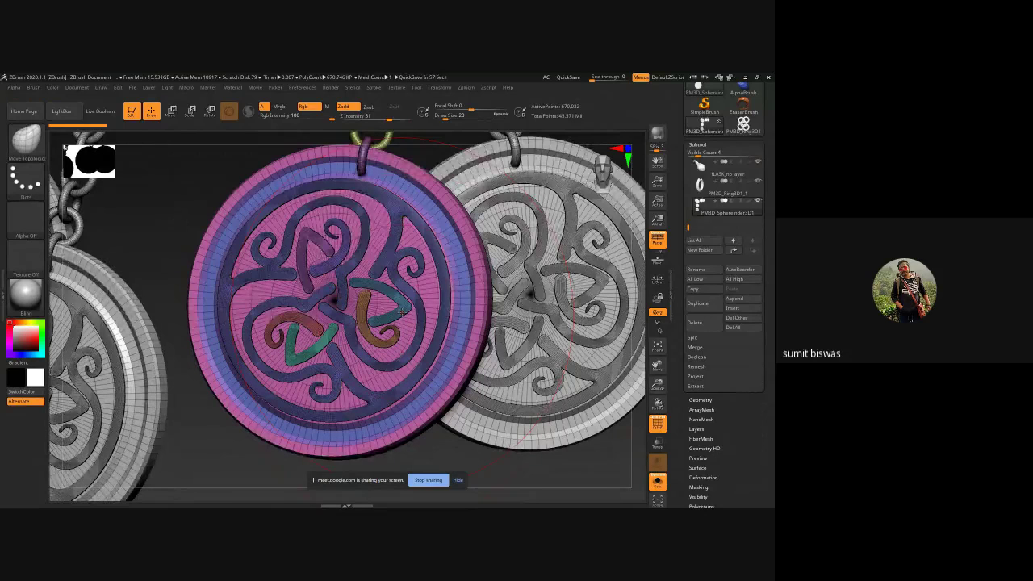
pyautogui.press('shift')
pyautogui.hotkey('shift', 'f')
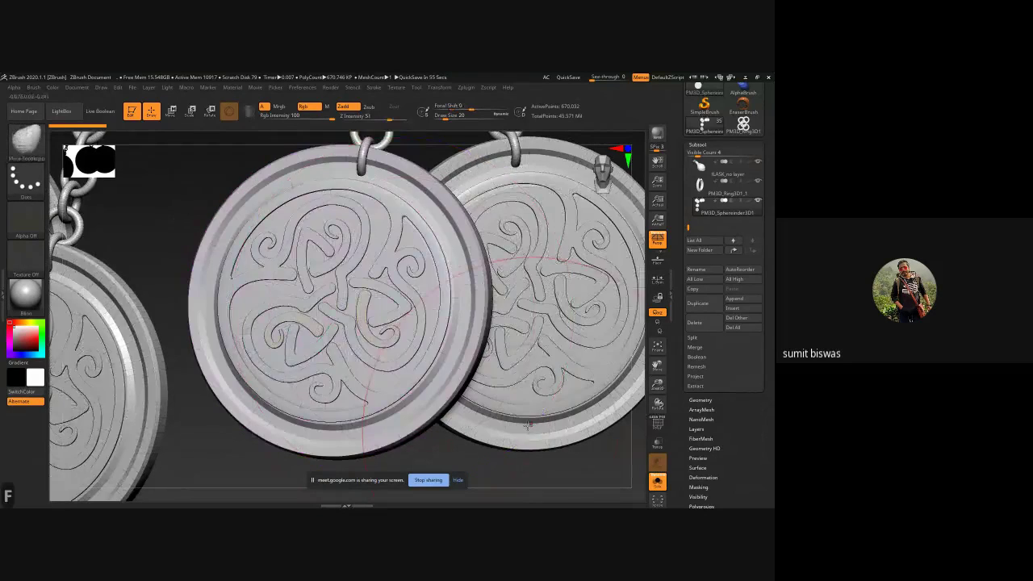
pyautogui.press('alt')
pyautogui.moveTo(543, 469)
pyautogui.keyDown('ctrl'); pyautogui.mouseDown(button='right')
pyautogui.moveTo(414, 378)
pyautogui.moveTo(424, 366)
pyautogui.mouseUp(button='right'); pyautogui.keyUp('ctrl')
pyautogui.moveTo(425, 366); pyautogui.dragTo(398, 382)
pyautogui.moveTo(294, 311)
pyautogui.keyDown('alt'); pyautogui.mouseDown(button='right')
pyautogui.moveTo(304, 357)
pyautogui.moveTo(302, 316)
pyautogui.mouseUp(button='right'); pyautogui.keyUp('alt')
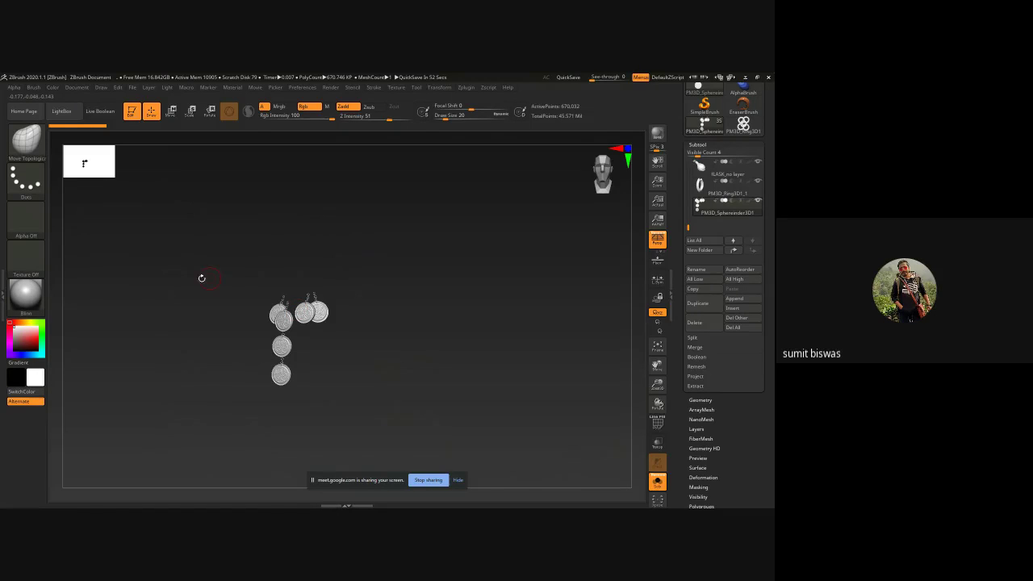
# Step: Switch to the PM3D_Ring3D1 tool, append a Cylinder3D and delete the ring subtool so only the cylinder remains
pyautogui.click(742, 122)
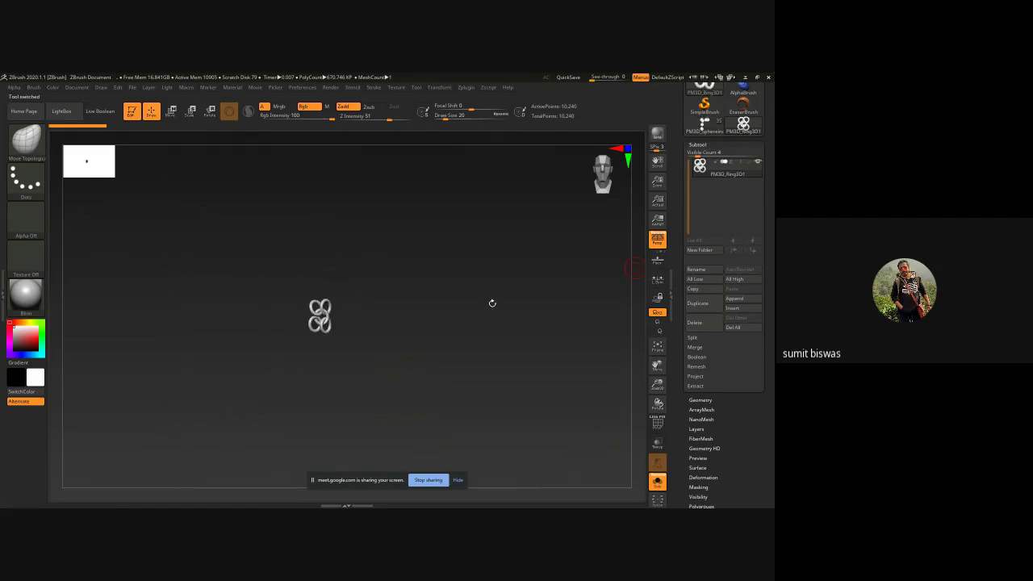
pyautogui.click(743, 301)
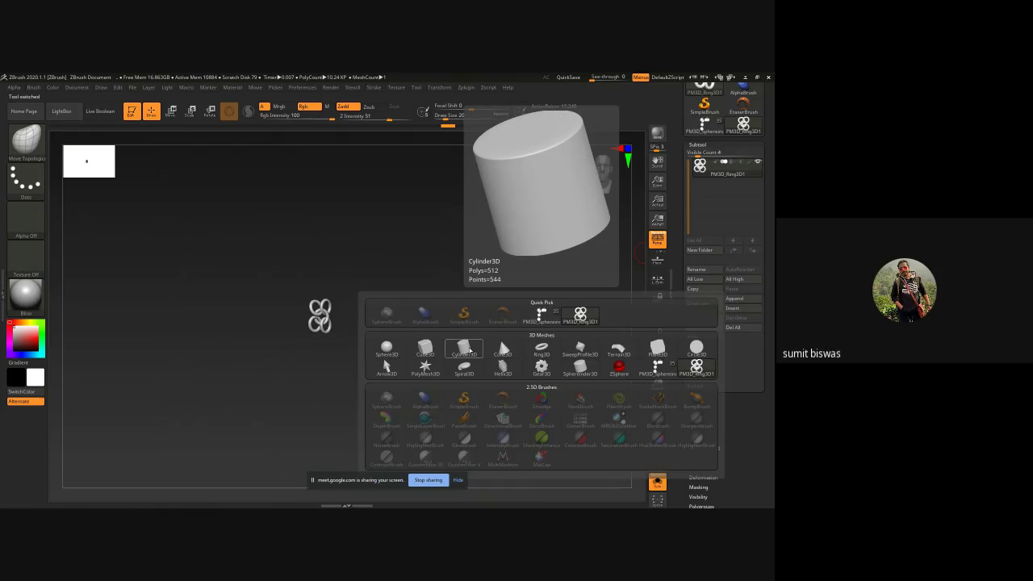
pyautogui.click(465, 349)
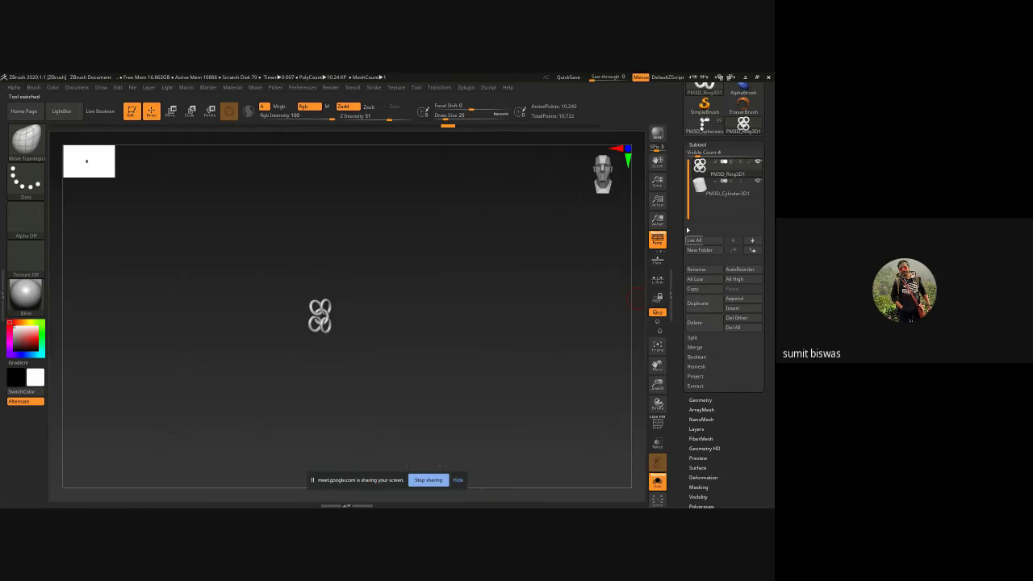
pyautogui.click(752, 185)
pyautogui.click(743, 171)
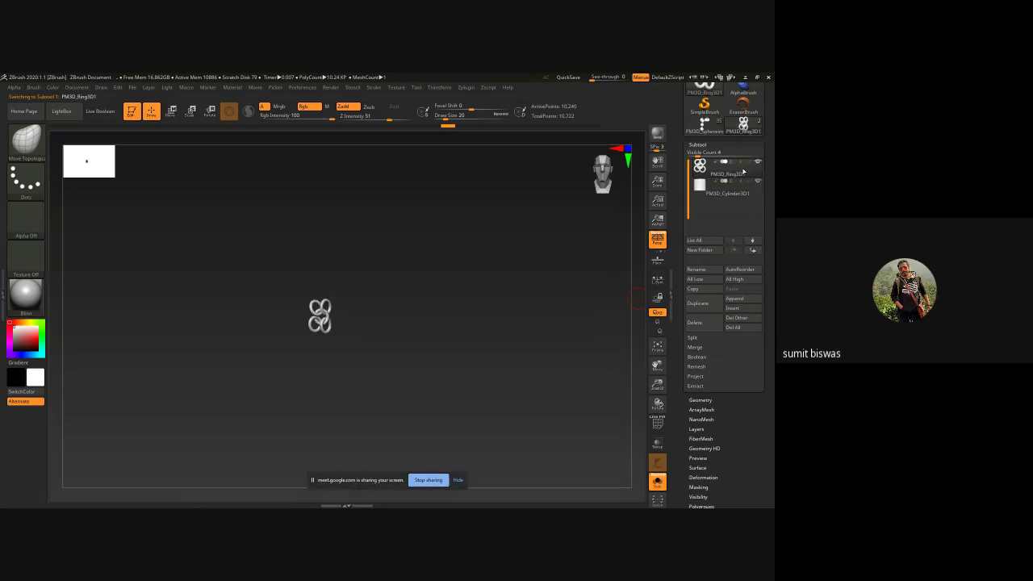
pyautogui.click(696, 321)
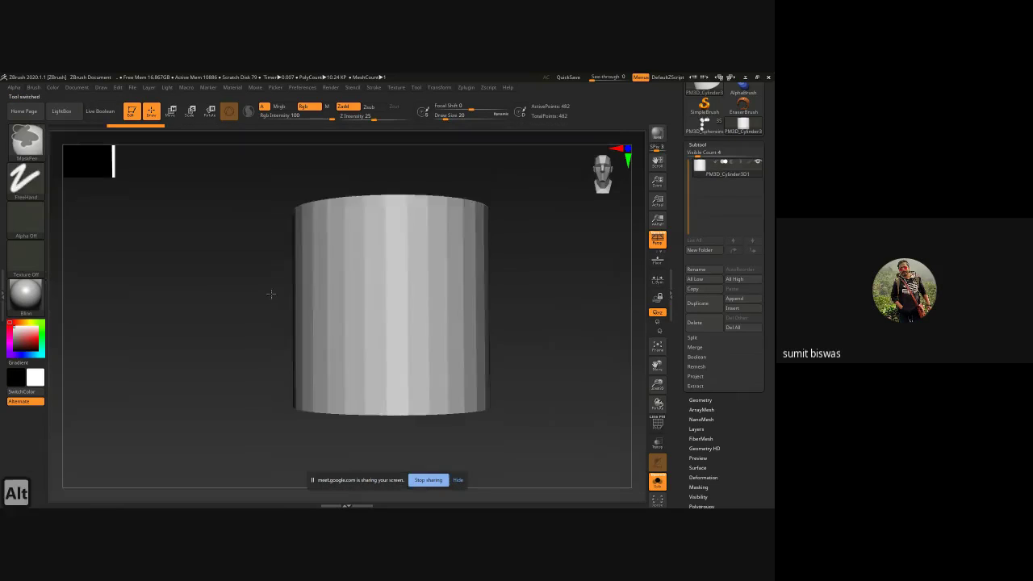
# Step: Turn off perspective and scale the cylinder down along its Y axis into a thin coin-like disc
pyautogui.moveTo(528, 309)
pyautogui.mouseDown(button='right')
pyautogui.moveTo(526, 378)
pyautogui.moveTo(525, 307)
pyautogui.mouseUp(button='right')
pyautogui.keyDown('alt'); pyautogui.moveTo(525, 307); pyautogui.dragTo(452, 358, button='right'); pyautogui.keyUp('alt')
pyautogui.press('r')
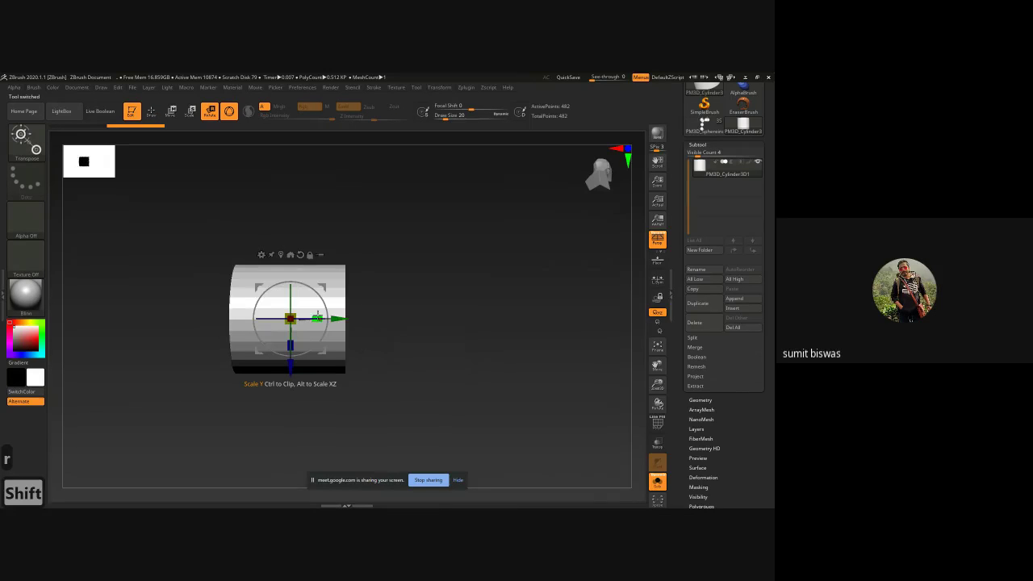
pyautogui.moveTo(315, 314); pyautogui.dragTo(271, 315)
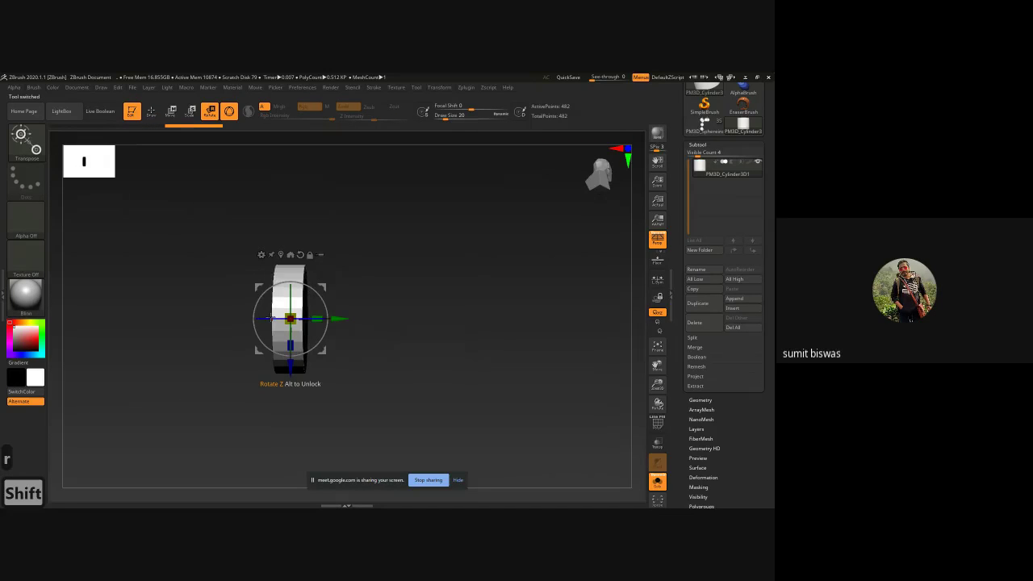
pyautogui.press('p')
pyautogui.keyDown('alt'); pyautogui.moveTo(381, 318); pyautogui.dragTo(448, 317, button='right'); pyautogui.keyUp('alt')
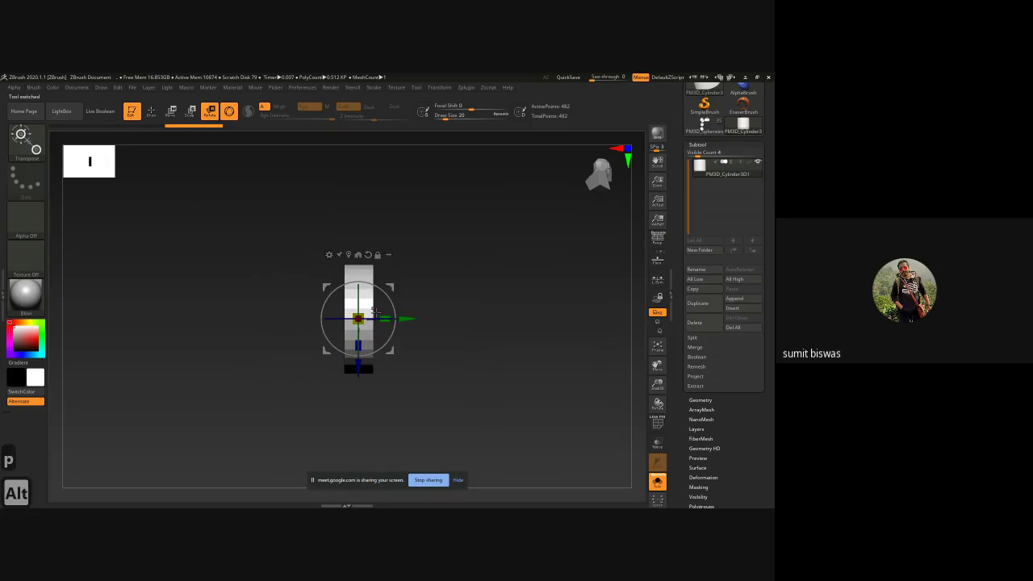
pyautogui.moveTo(385, 318); pyautogui.dragTo(363, 318)
pyautogui.moveTo(472, 311); pyautogui.dragTo(459, 353)
# Step: Display the disc's polyframe and subdivide the disc five times
pyautogui.hotkey('shift', 'f')
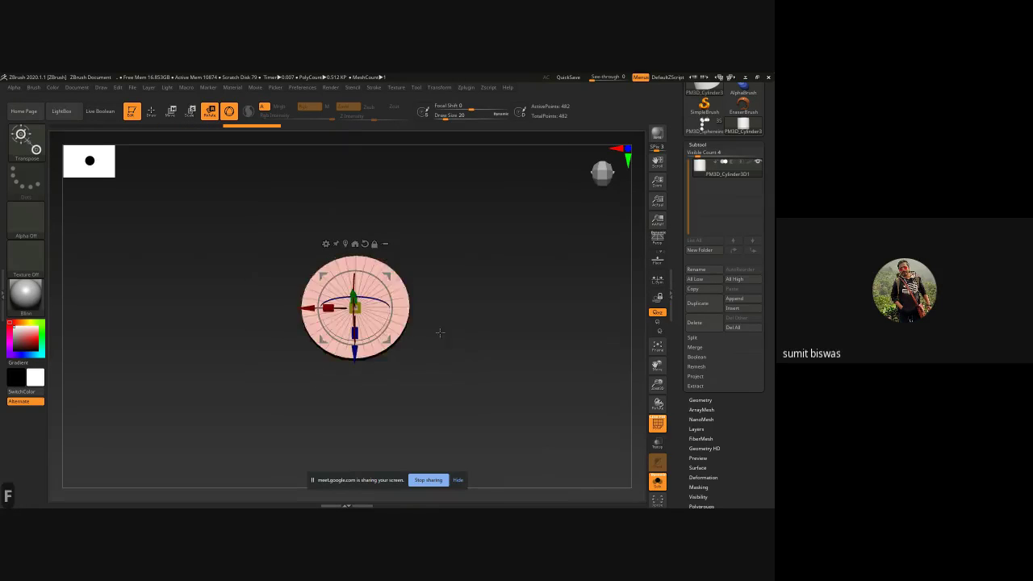
pyautogui.press('f')
pyautogui.keyDown('ctrl'); pyautogui.moveTo(517, 434); pyautogui.dragTo(406, 379, button='right'); pyautogui.keyUp('ctrl')
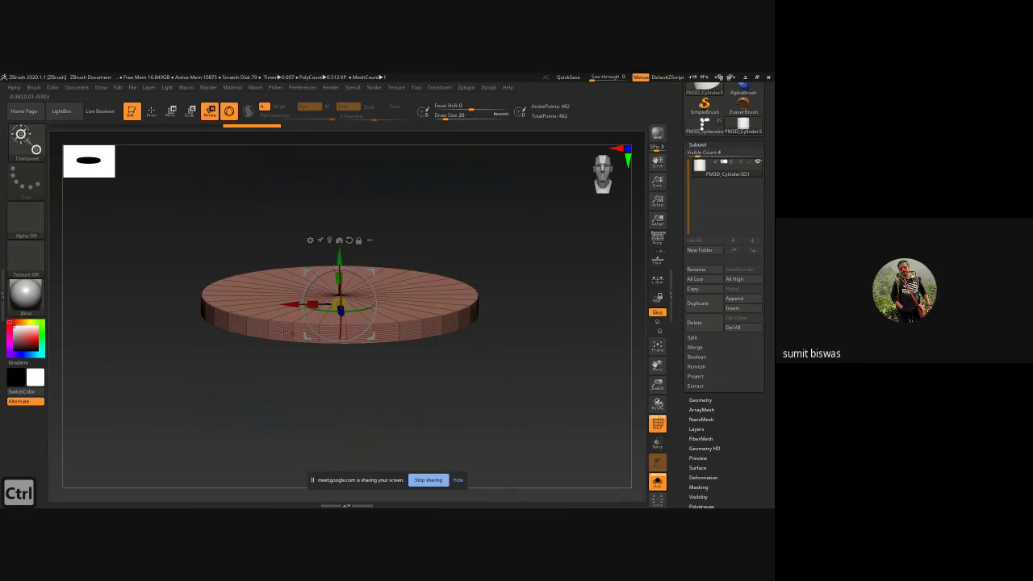
pyautogui.moveTo(526, 349); pyautogui.dragTo(526, 398, button='right')
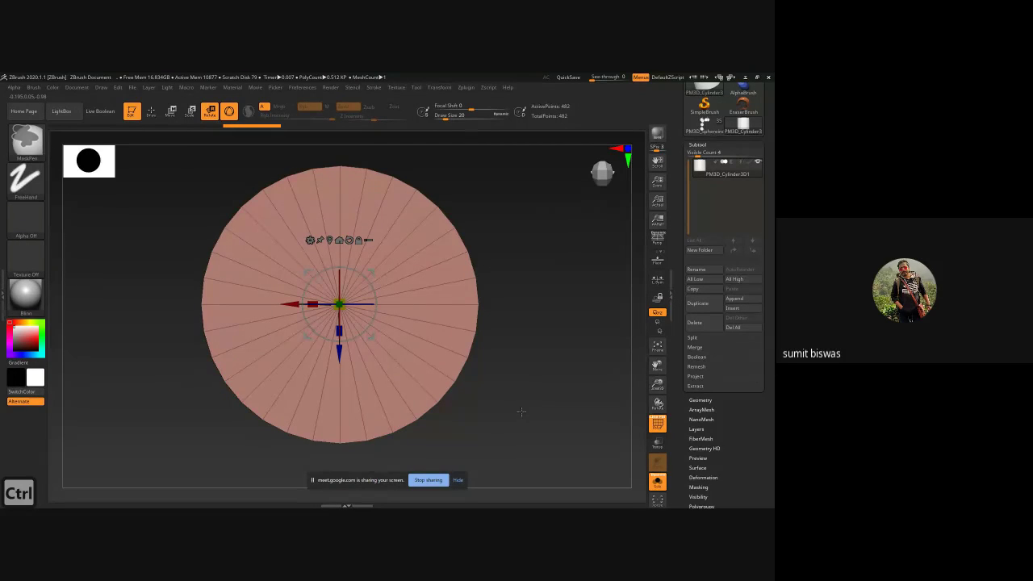
pyautogui.hotkey('ctrl', 'd')
pyautogui.hotkey('ctrl', 'd')
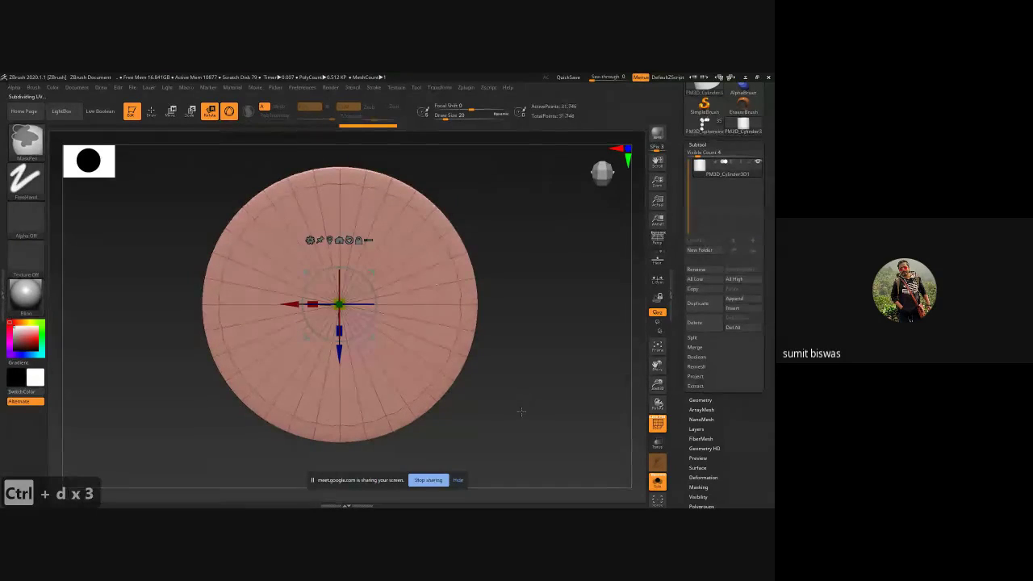
pyautogui.hotkey('ctrl', 'd')
pyautogui.hotkey('ctrl', 'd')
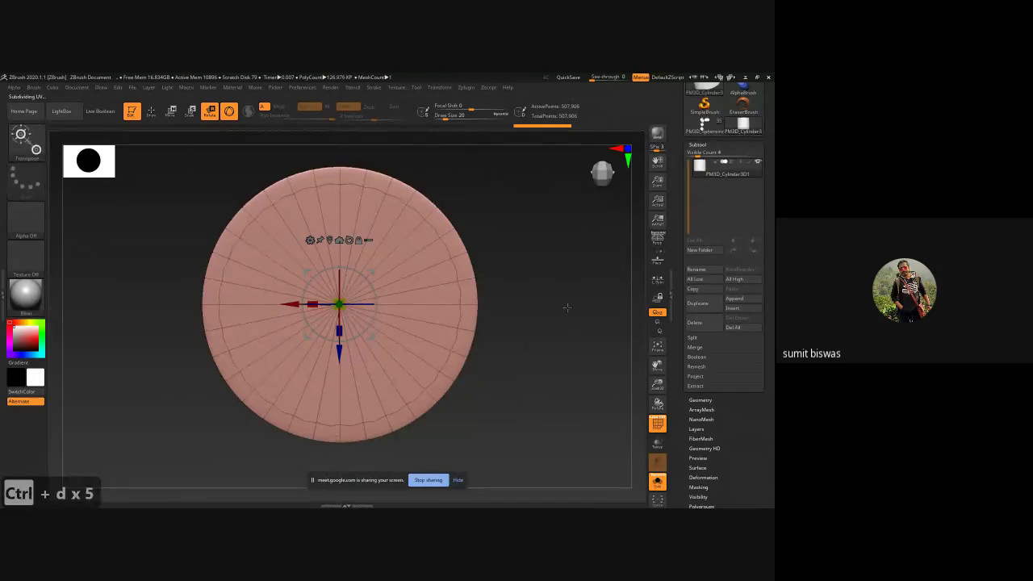
pyautogui.hotkey('shift', 'f')
pyautogui.hotkey('shift', 'f')
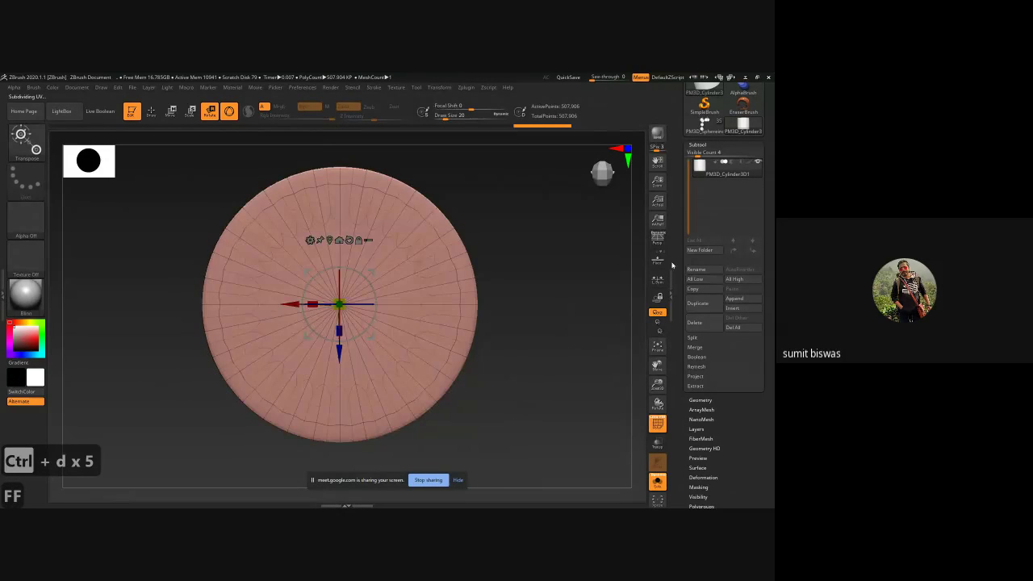
pyautogui.moveTo(541, 316); pyautogui.dragTo(539, 258)
pyautogui.keyDown('alt'); pyautogui.moveTo(498, 293); pyautogui.dragTo(513, 357); pyautogui.keyUp('alt')
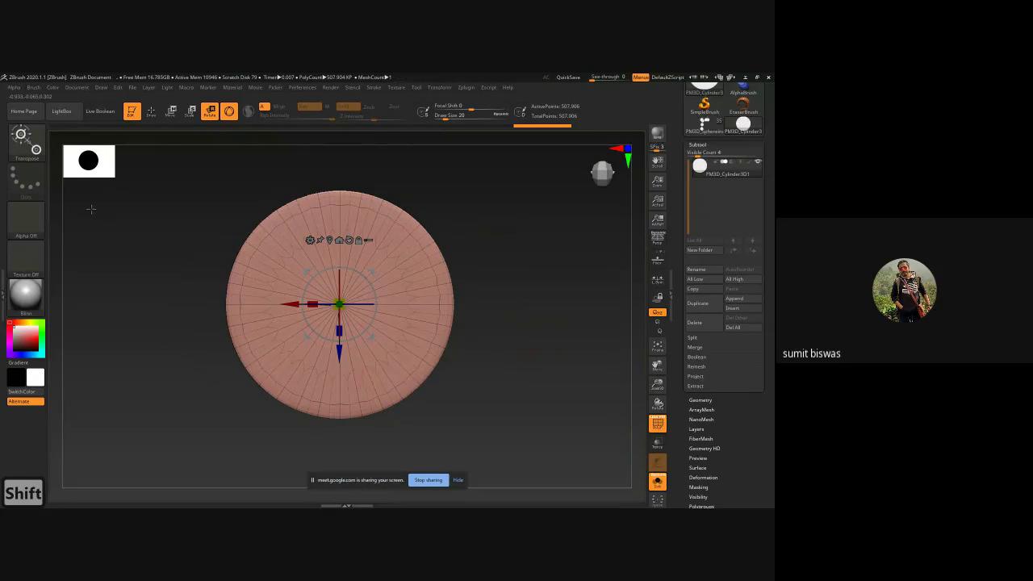
# Step: Choose the Standard brush and set its stroke to DragRect
pyautogui.click(25, 138)
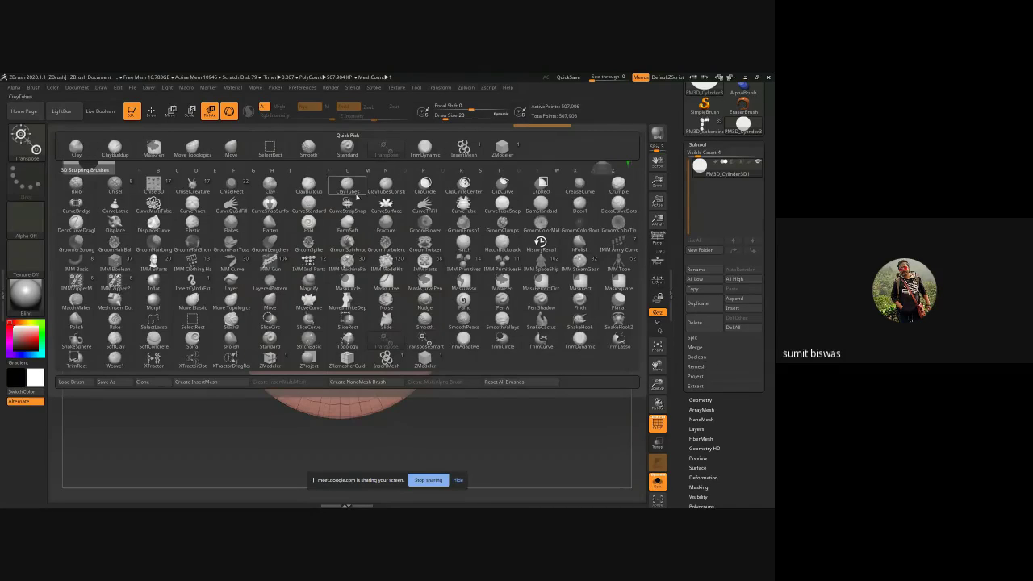
pyautogui.click(347, 147)
pyautogui.click(26, 181)
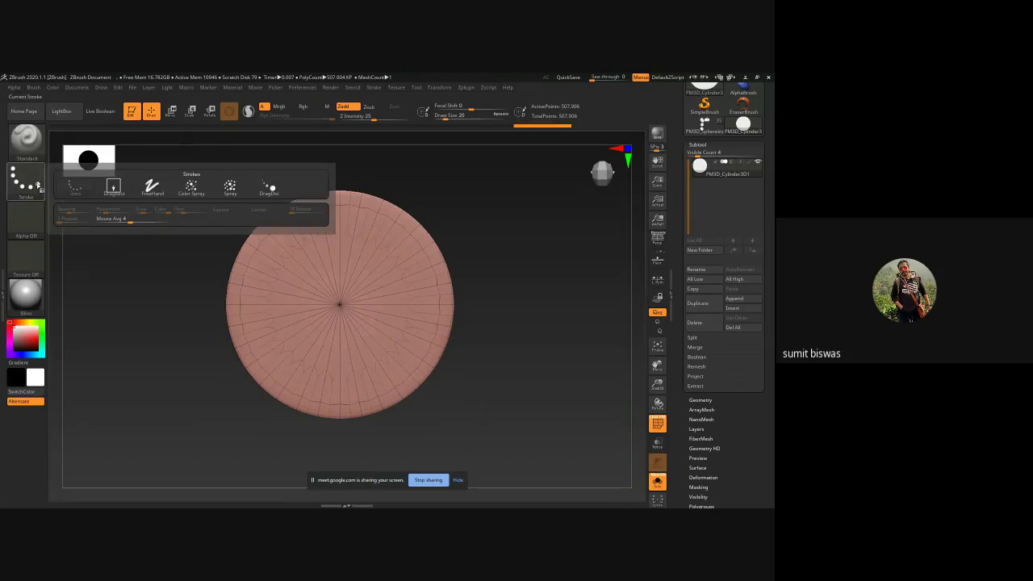
pyautogui.click(161, 198)
# Step: Import w.png from the Desktop folder as the brush alpha
pyautogui.click(26, 218)
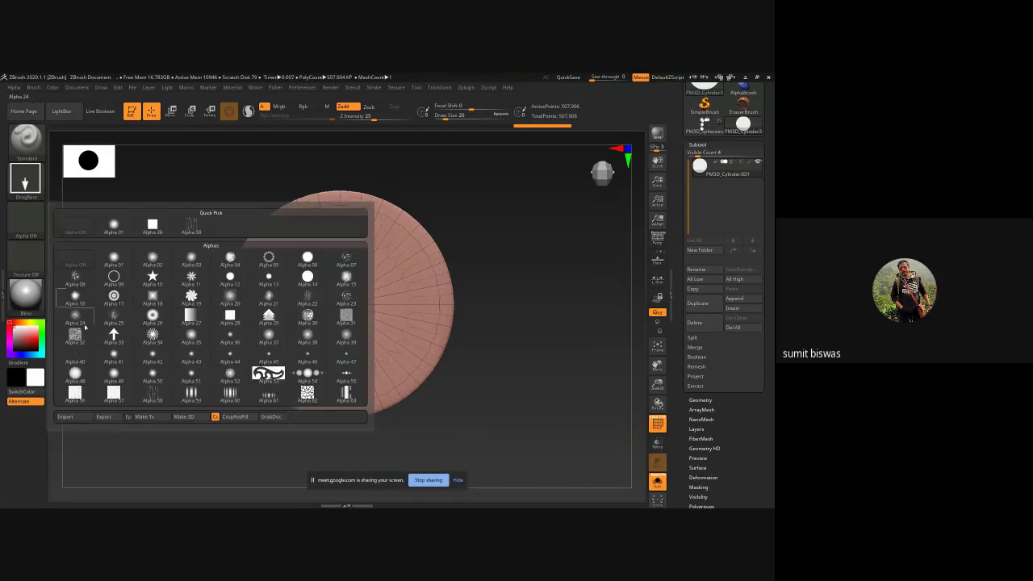
pyautogui.click(73, 417)
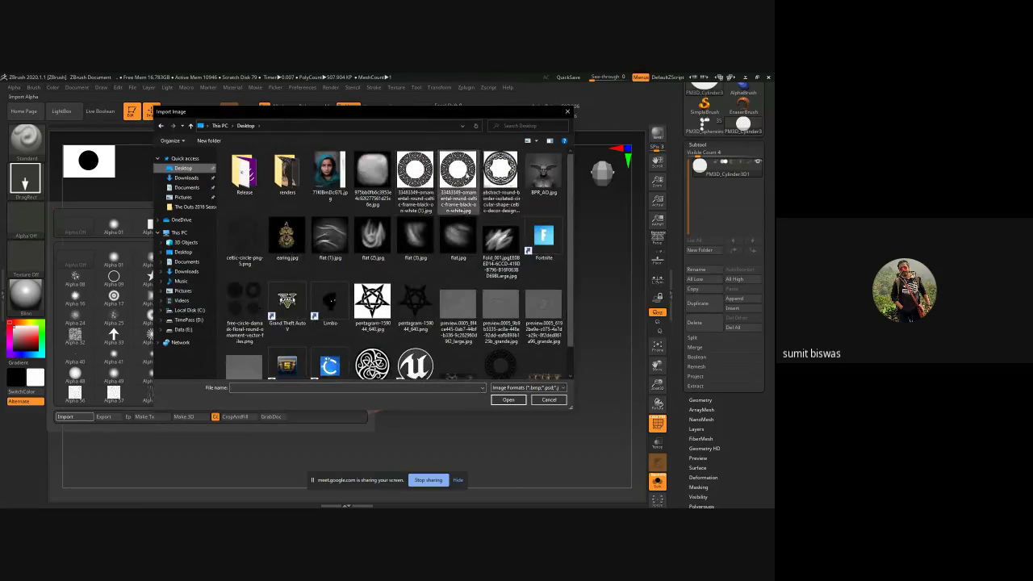
pyautogui.scroll(-1, 400, 263)
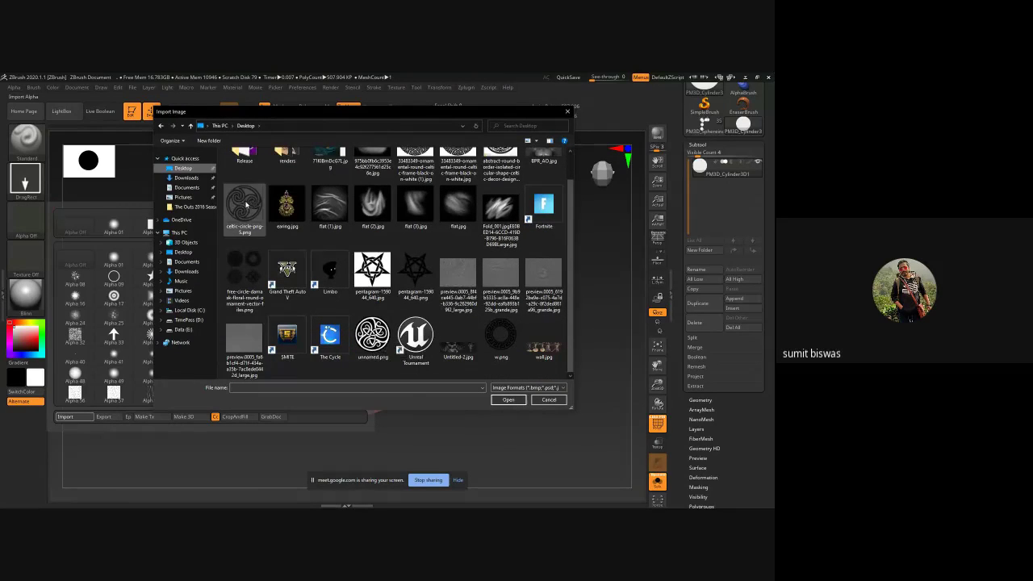
pyautogui.click(502, 339)
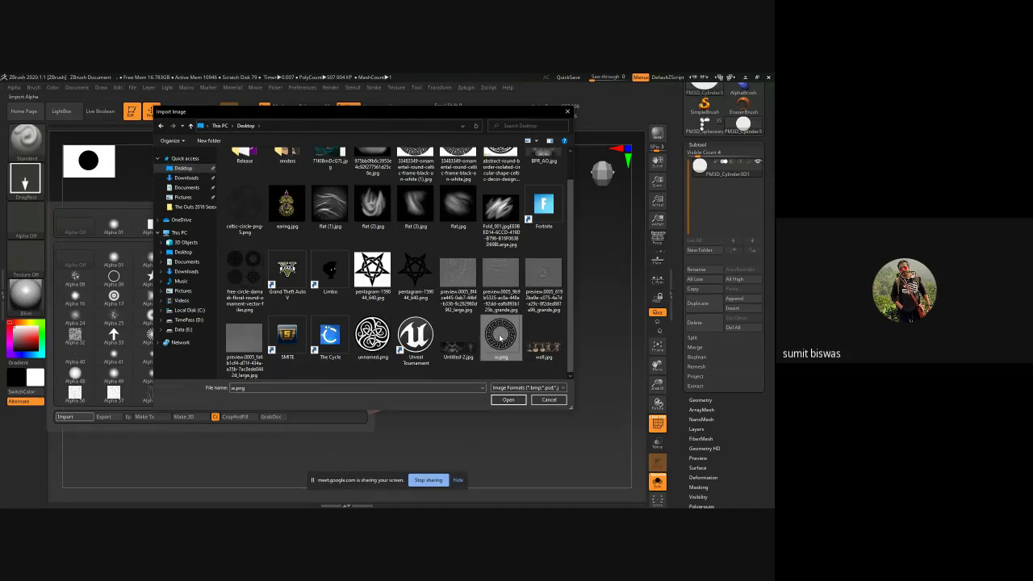
pyautogui.click(508, 400)
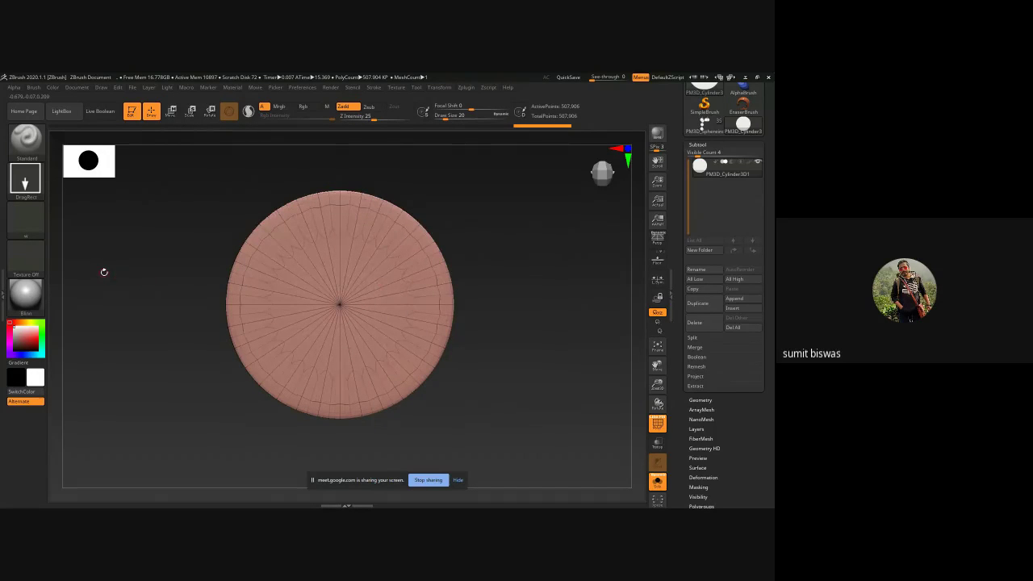
# Step: Undo the disc's last subdivision and import 33483349-ornamental-round-celtic-frame-black-on-white (1).jpg from the Desktop as the brush alpha
pyautogui.hotkey('ctrl', 'z')
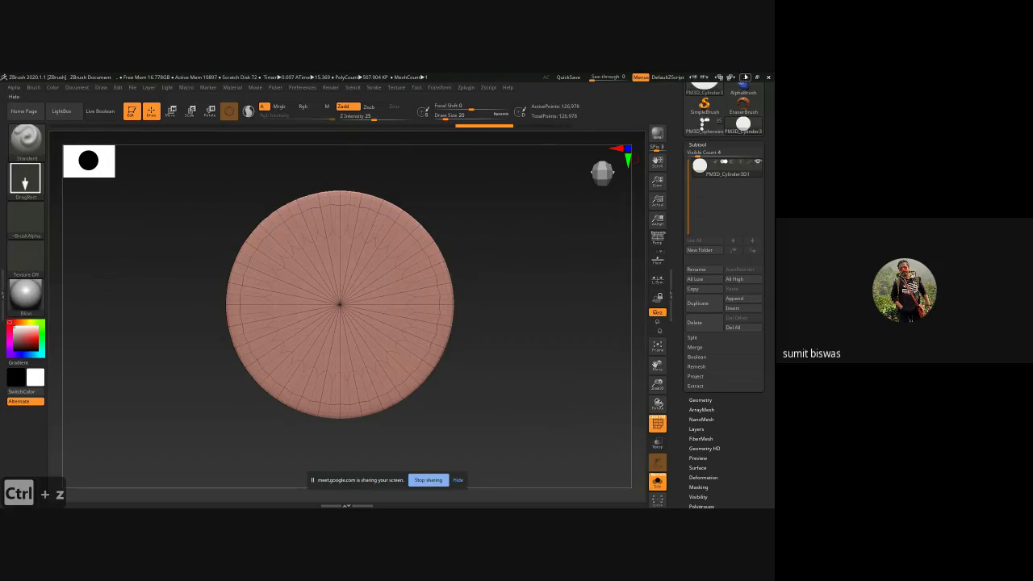
pyautogui.click(746, 77)
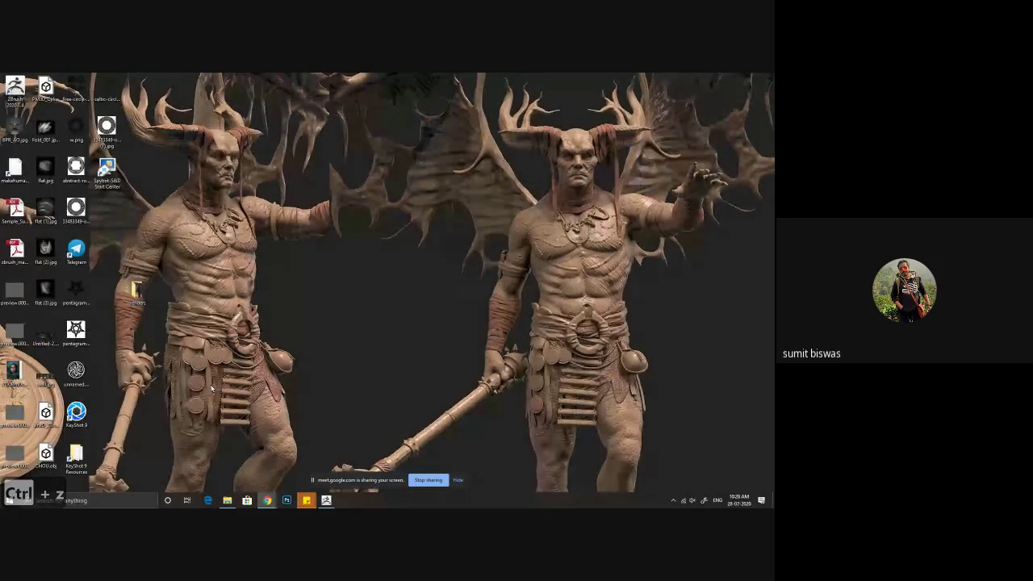
pyautogui.click(307, 500)
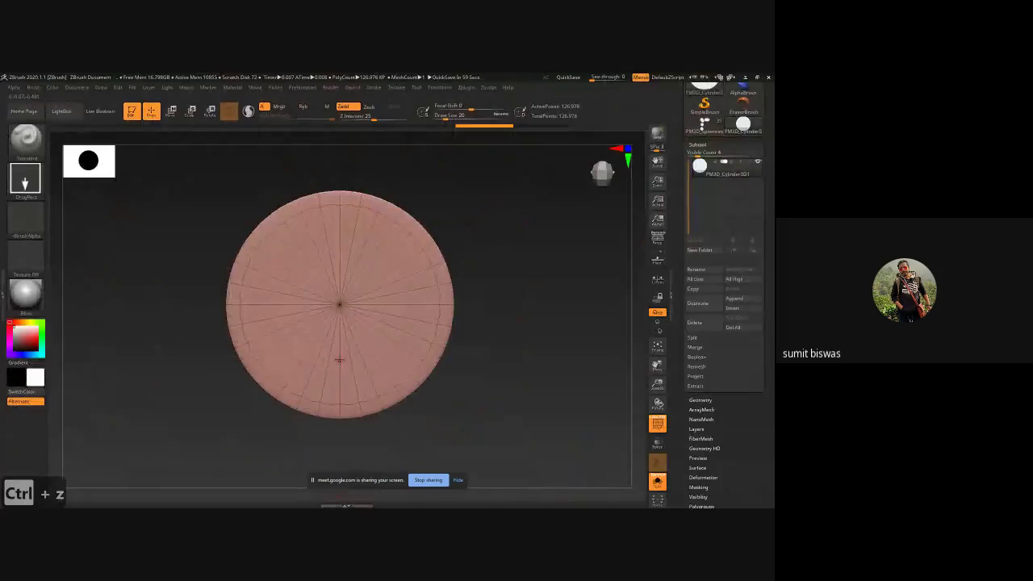
pyautogui.click(26, 222)
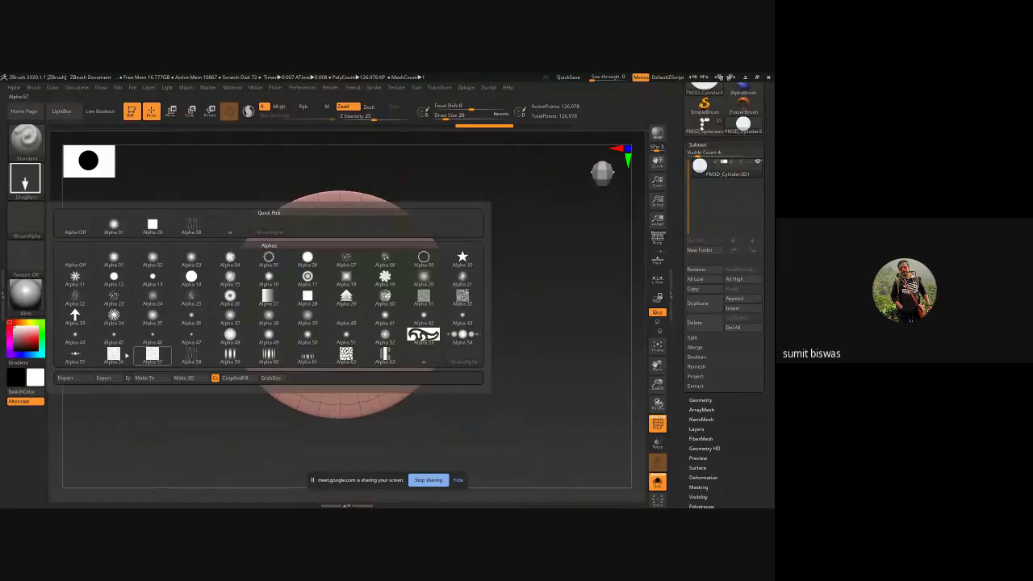
pyautogui.click(68, 377)
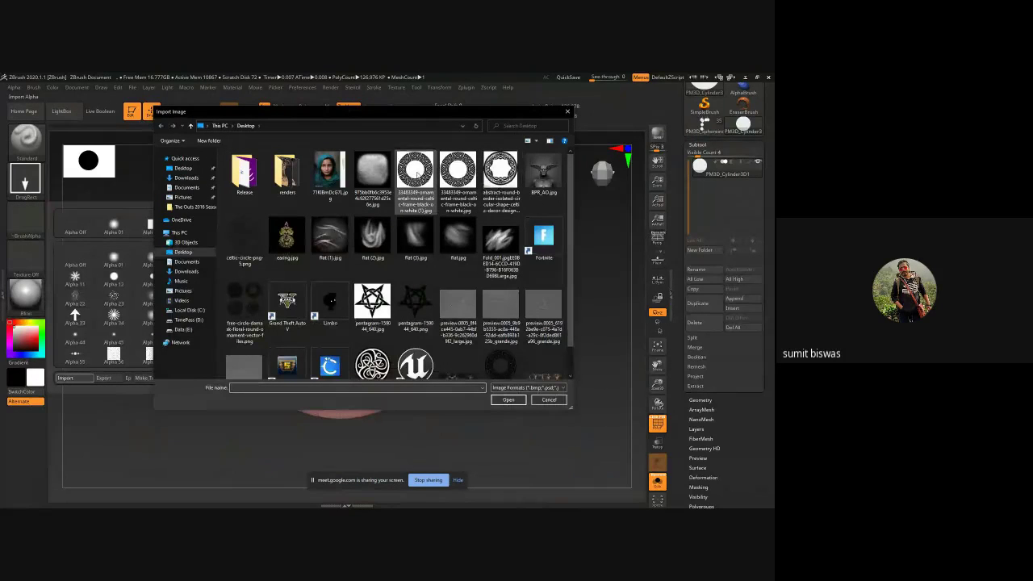
pyautogui.click(416, 176)
pyautogui.click(508, 399)
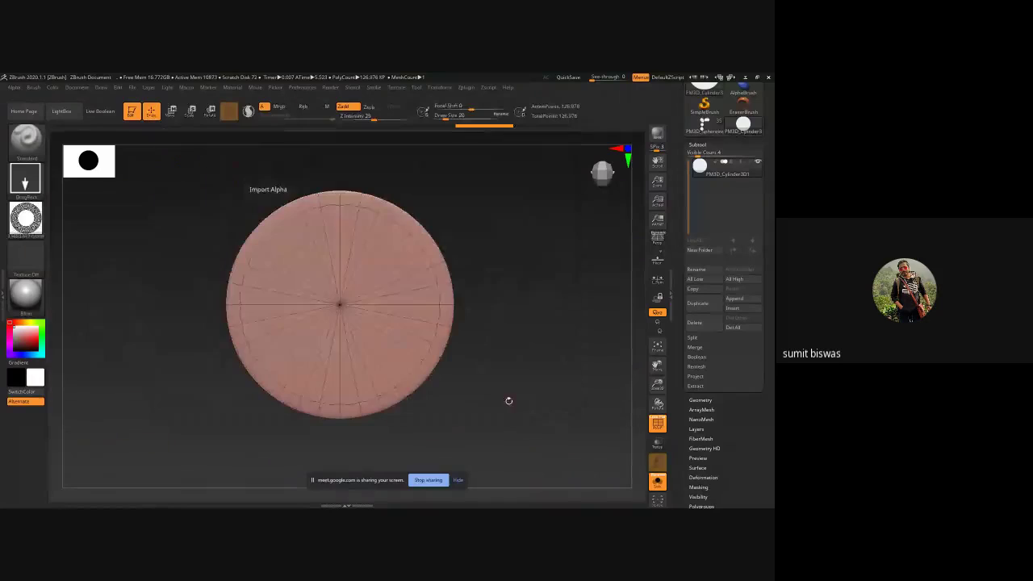
# Step: Try stamping the celtic frame alpha onto the disc's face from its center out to the rim, and undo the stamp
pyautogui.press('ctrl')
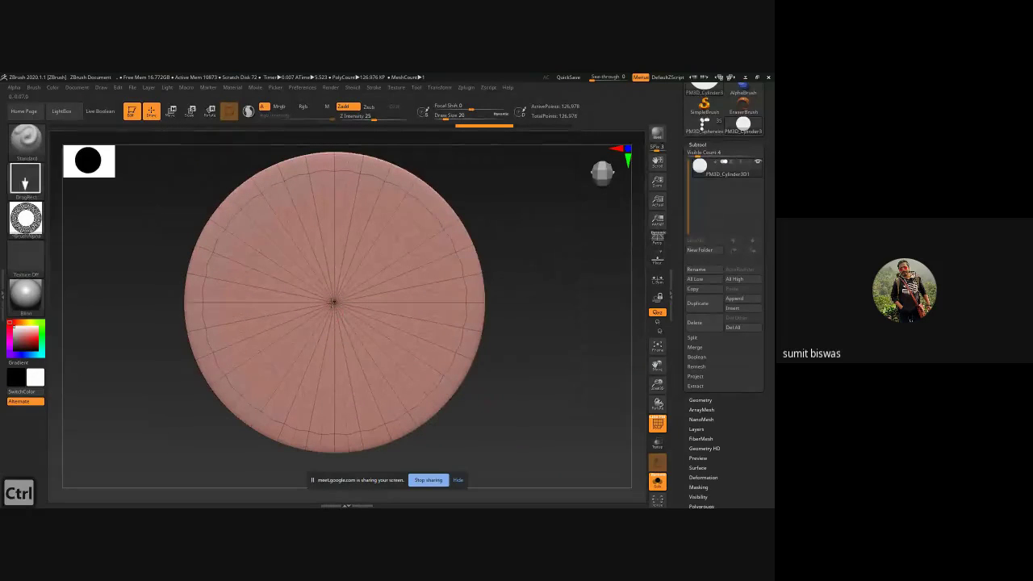
pyautogui.moveTo(538, 416); pyautogui.dragTo(535, 387)
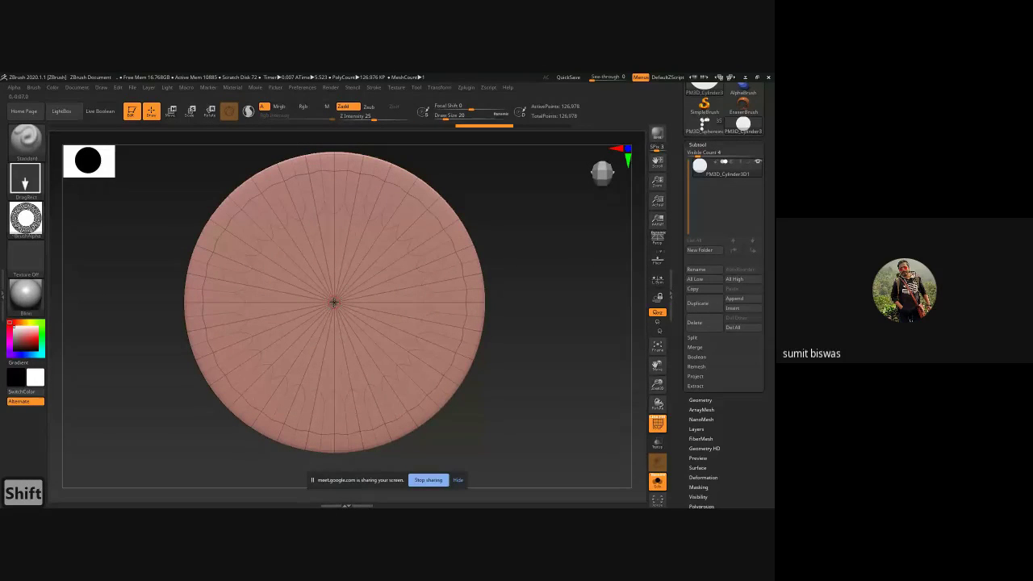
pyautogui.moveTo(334, 302)
pyautogui.mouseDown()
pyautogui.moveTo(355, 465)
pyautogui.moveTo(415, 442)
pyautogui.moveTo(465, 392)
pyautogui.moveTo(476, 359)
pyautogui.mouseUp()
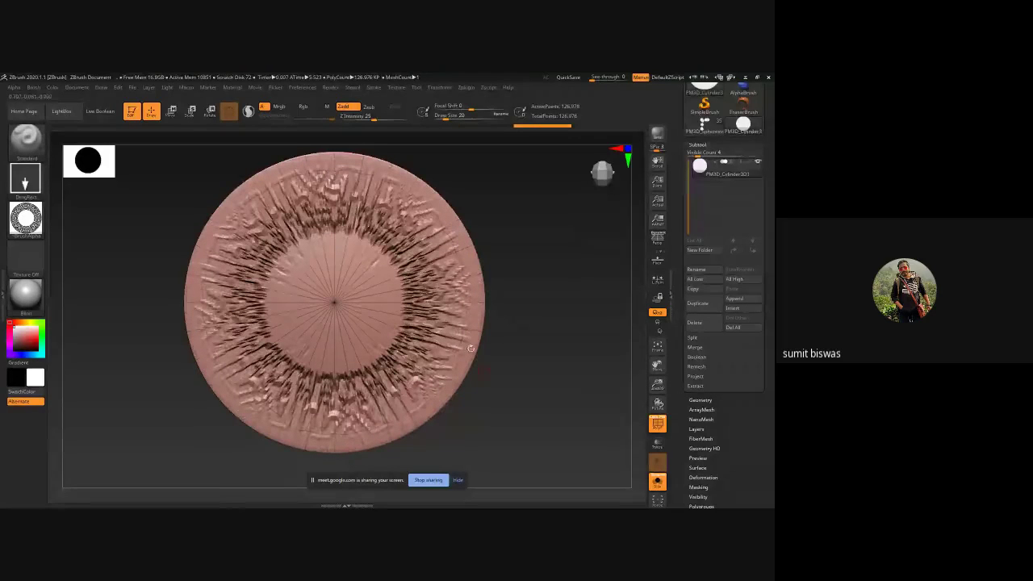
pyautogui.moveTo(529, 391)
pyautogui.mouseDown()
pyautogui.moveTo(519, 374)
pyautogui.moveTo(541, 350)
pyautogui.mouseUp()
pyautogui.press('ctrl')
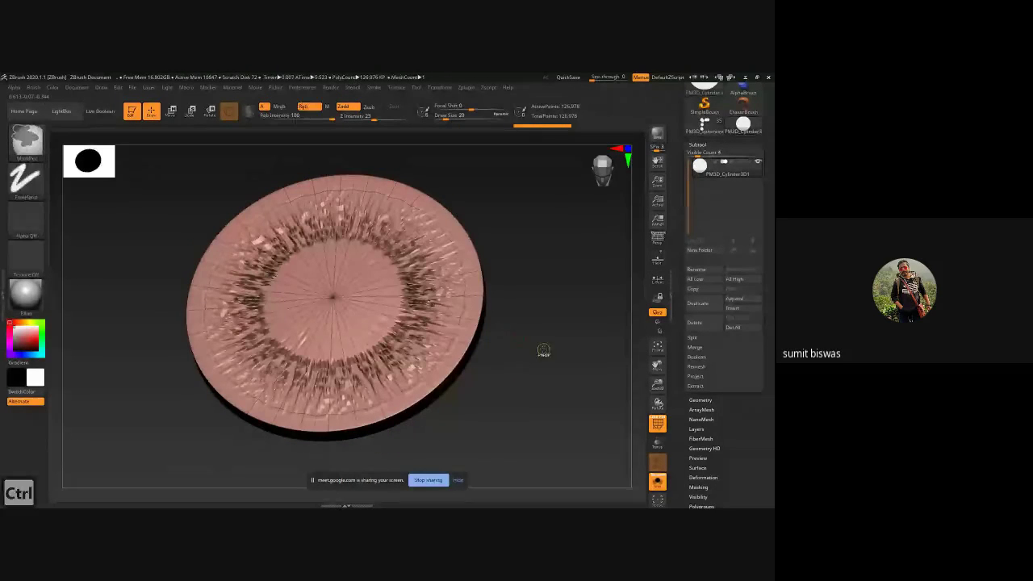
pyautogui.hotkey('ctrl', 'z')
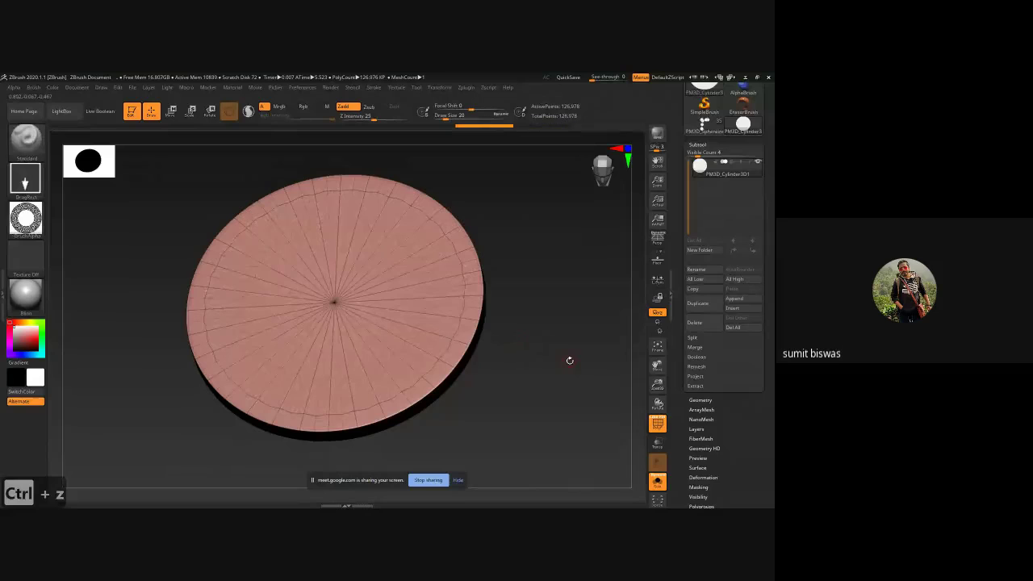
# Step: Subdivide the disc once more and return it to a straight front view
pyautogui.hotkey('ctrl', 'd')
pyautogui.keyDown('shift'); pyautogui.moveTo(559, 350); pyautogui.dragTo(563, 380); pyautogui.keyUp('shift')
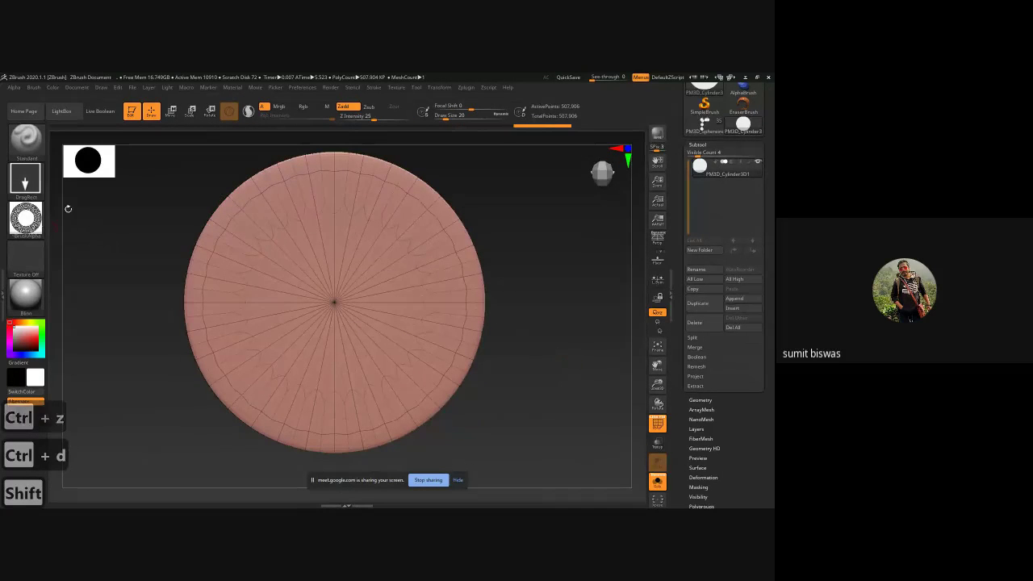
pyautogui.press('ctrl')
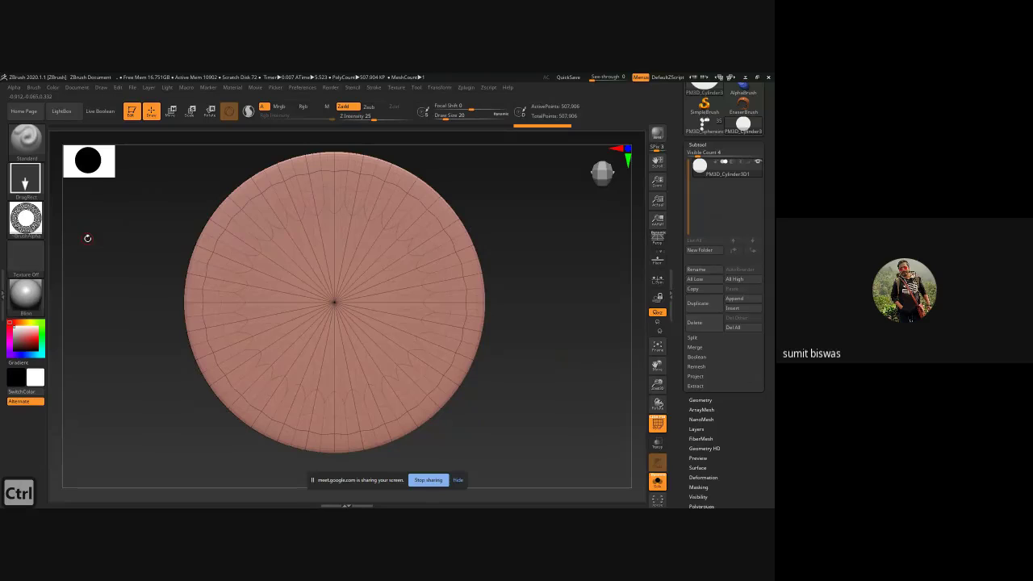
pyautogui.press('ctrl')
# Step: Reset the Standard brush to the FreeHand stroke with Alpha Off
pyautogui.keyDown('ctrl'); pyautogui.click(25, 179); pyautogui.keyUp('ctrl')
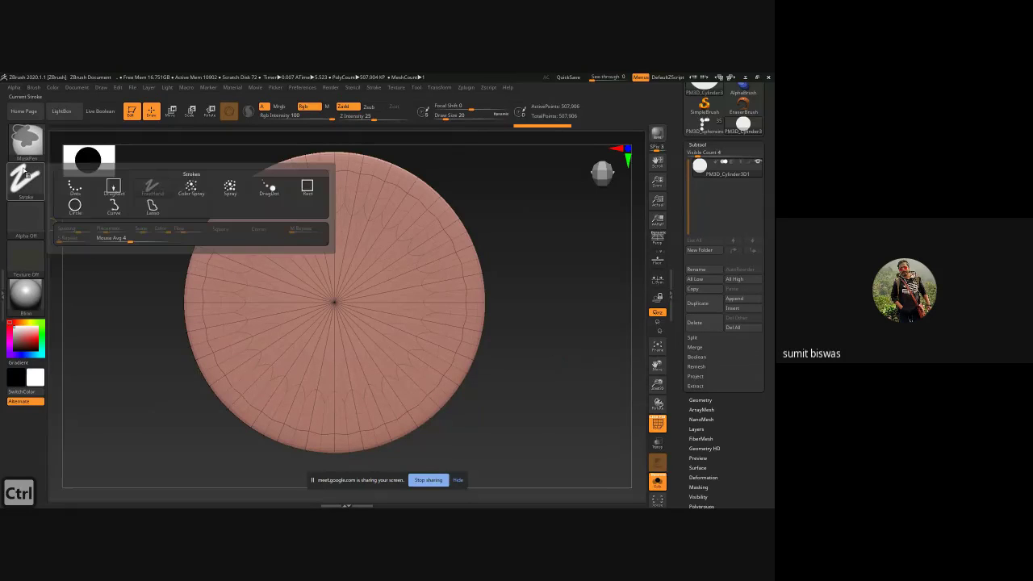
pyautogui.keyDown('ctrl'); pyautogui.click(110, 188); pyautogui.keyUp('ctrl')
pyautogui.click(25, 179)
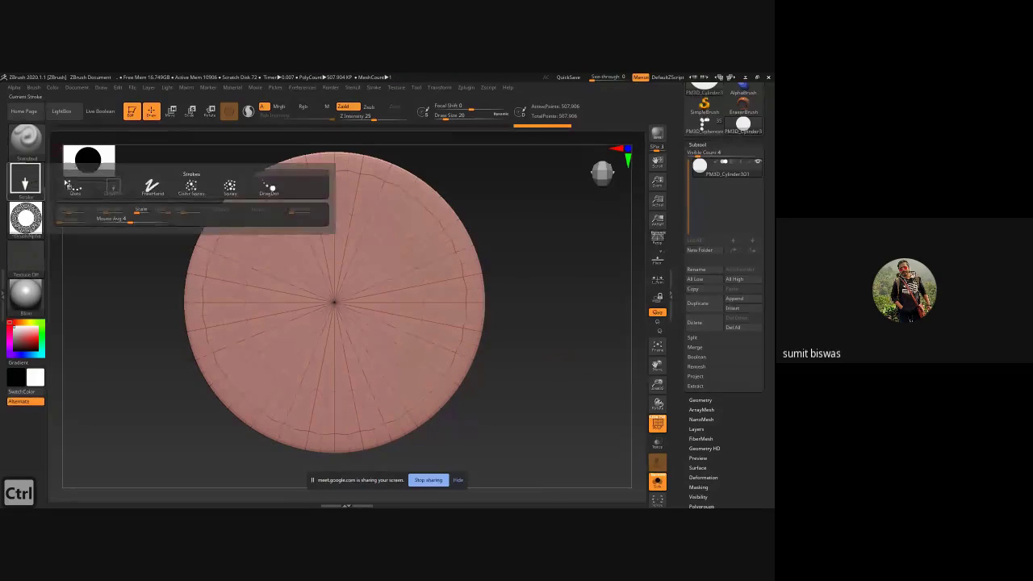
pyautogui.click(150, 192)
pyautogui.click(25, 217)
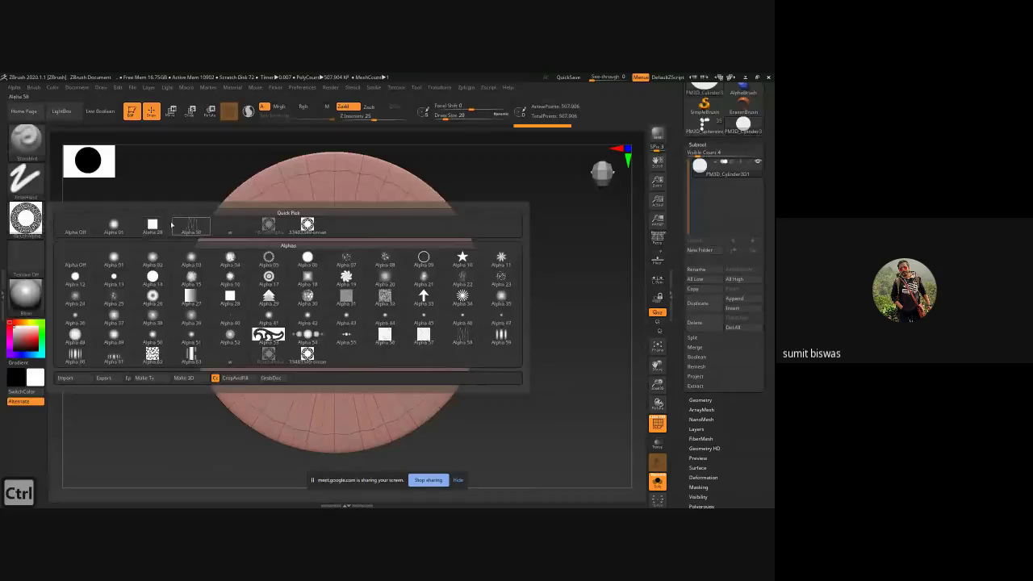
pyautogui.click(25, 218)
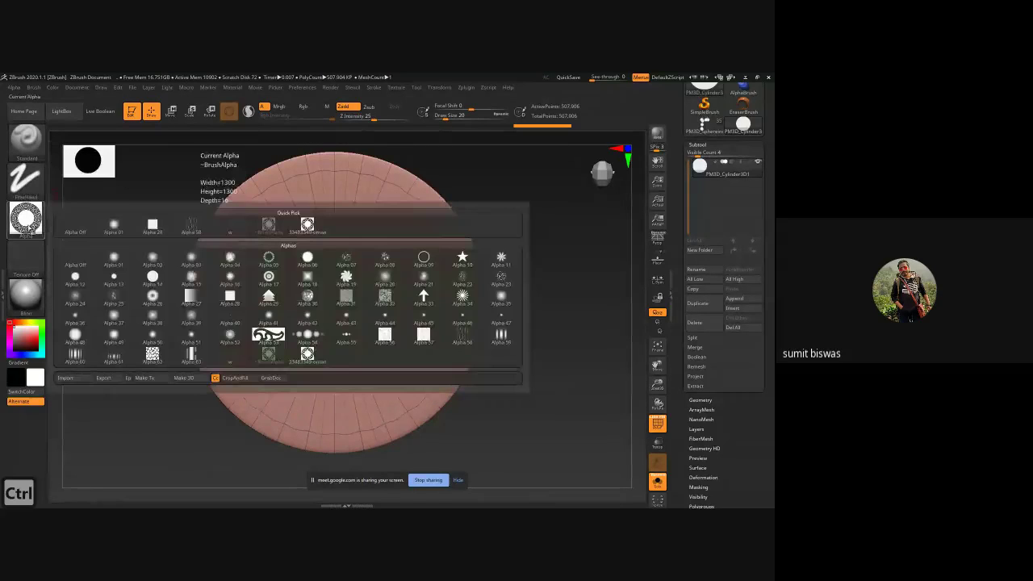
pyautogui.click(73, 228)
# Step: Set the MaskPen brush to the DragRect stroke with the imported celtic frame alpha
pyautogui.press('ctrl')
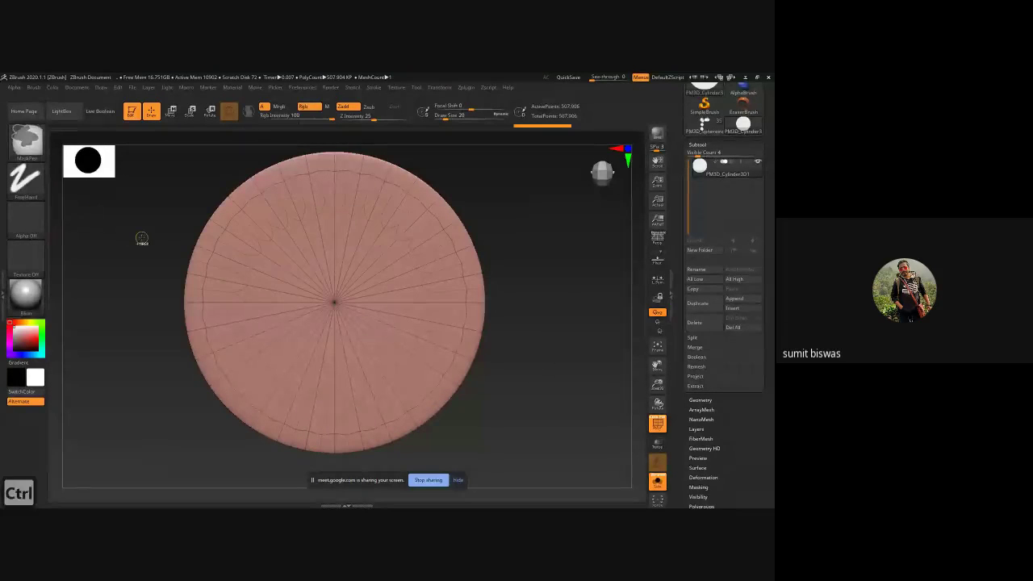
pyautogui.click(24, 185)
pyautogui.click(117, 188)
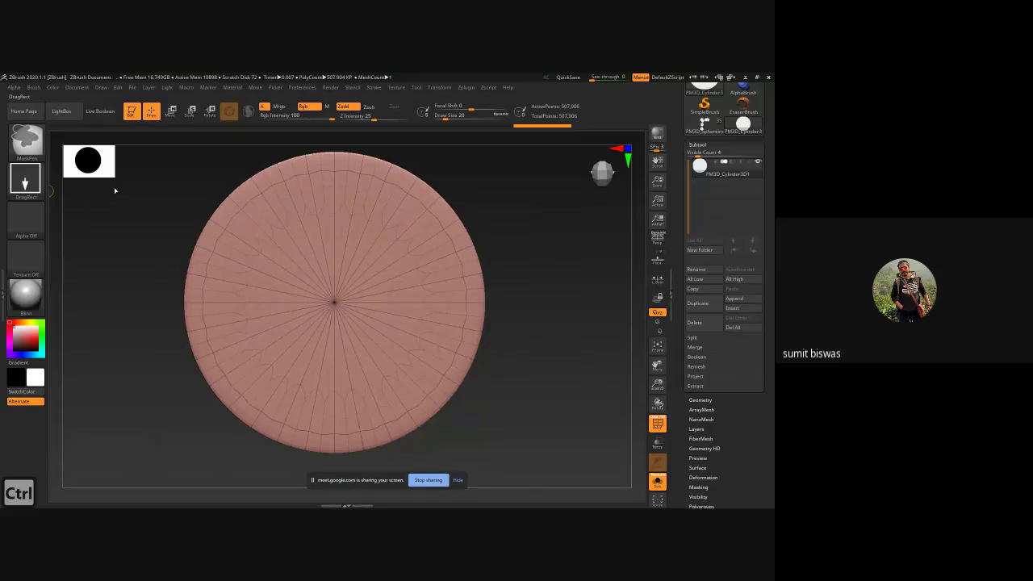
pyautogui.click(32, 221)
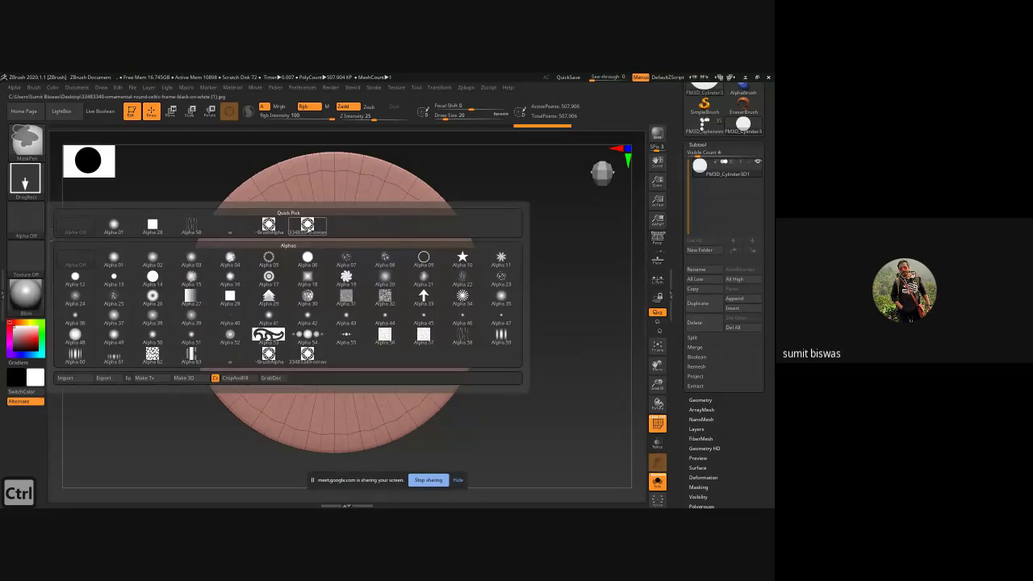
pyautogui.click(307, 224)
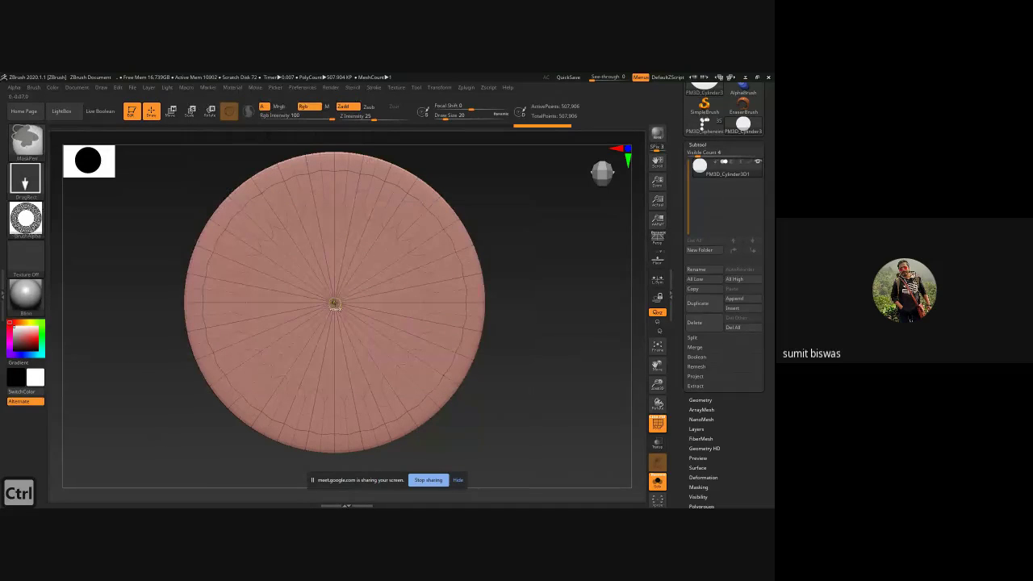
# Step: Try masking the disc's face with the celtic frame alpha from its center, and undo the mask
pyautogui.moveTo(334, 302); pyautogui.dragTo(355, 423)
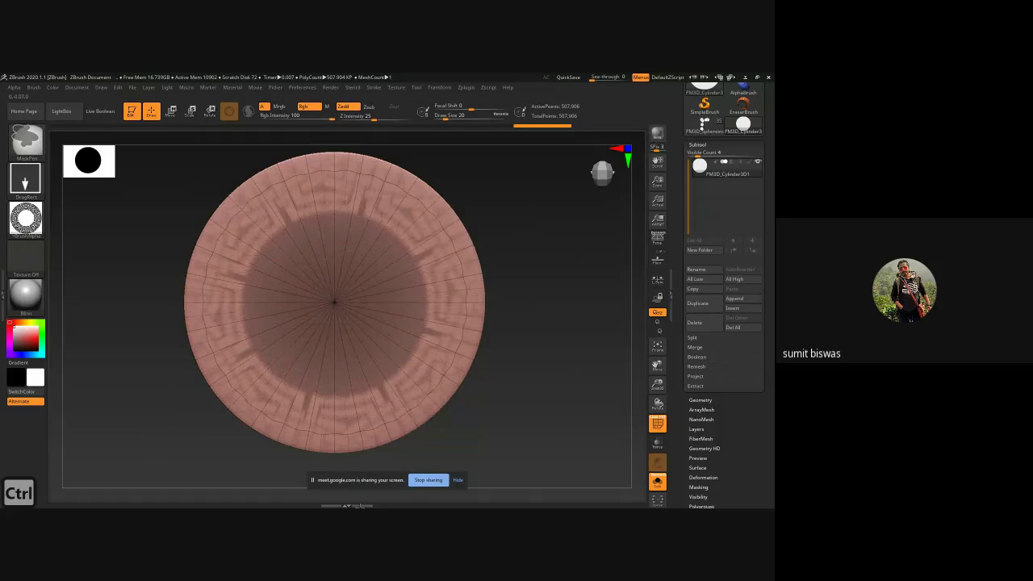
pyautogui.moveTo(359, 504); pyautogui.dragTo(346, 457)
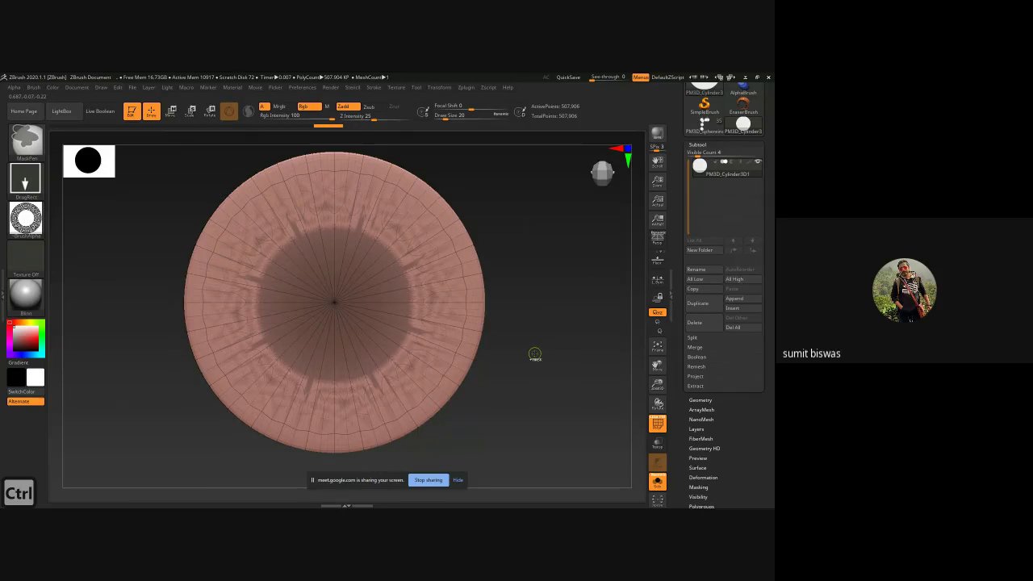
pyautogui.hotkey('ctrl', 'z')
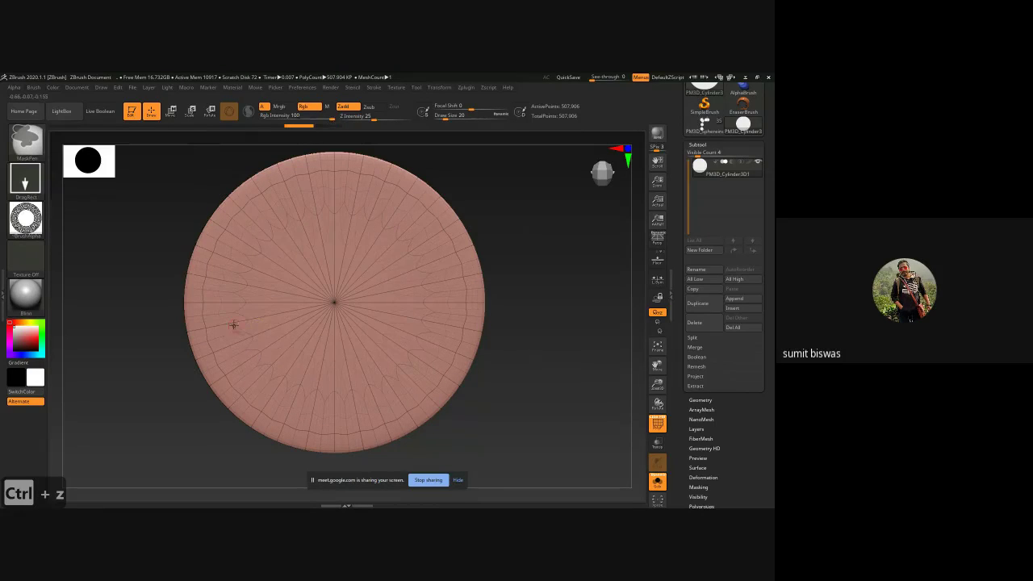
# Step: Set the Standard brush's Focal Shift to -100, try masking the disc with the frame alpha, and undo the mask
pyautogui.moveTo(471, 108); pyautogui.dragTo(429, 108)
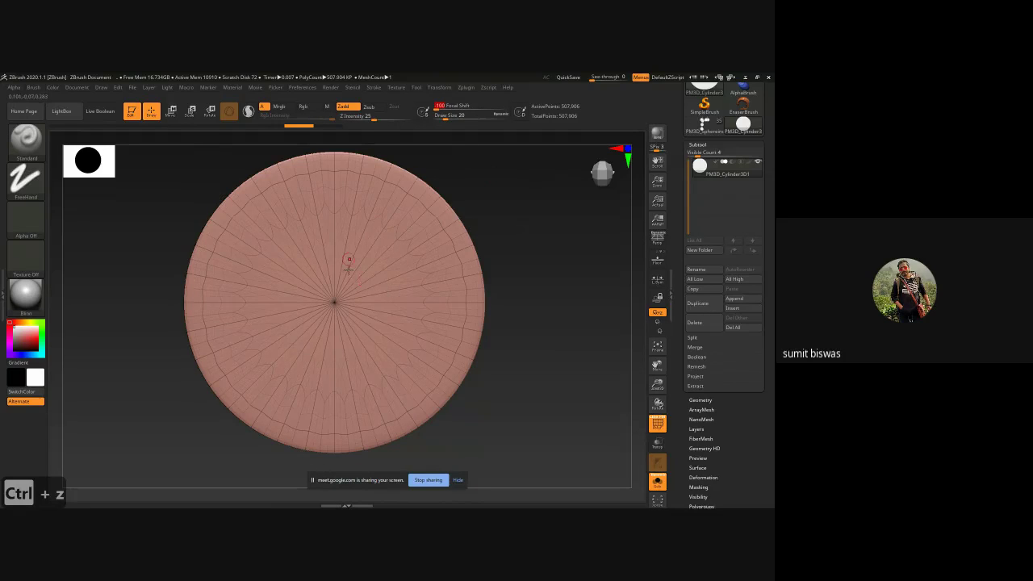
pyautogui.press('ctrl')
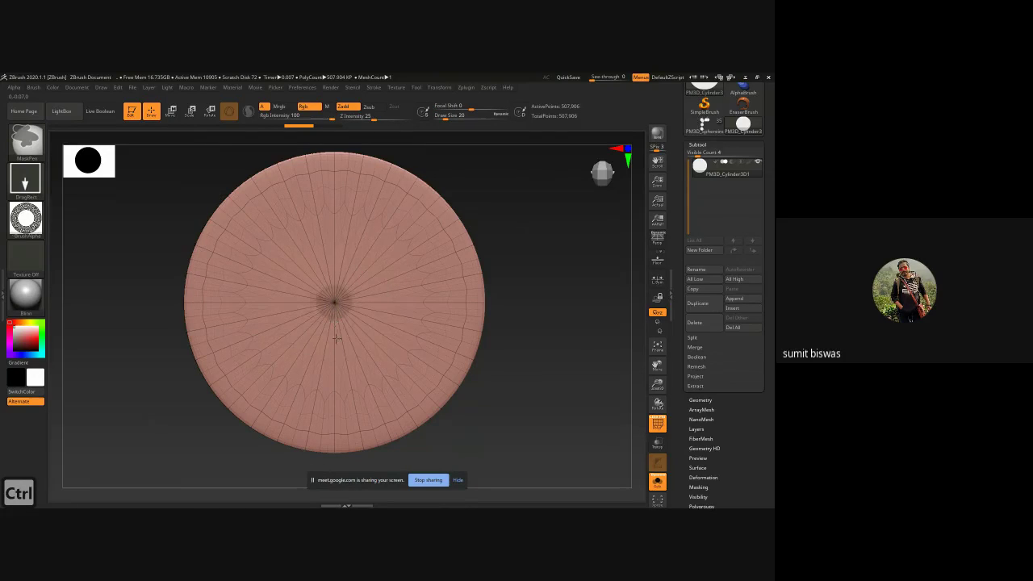
pyautogui.keyDown('ctrl'); pyautogui.moveTo(337, 339); pyautogui.dragTo(357, 461); pyautogui.keyUp('ctrl')
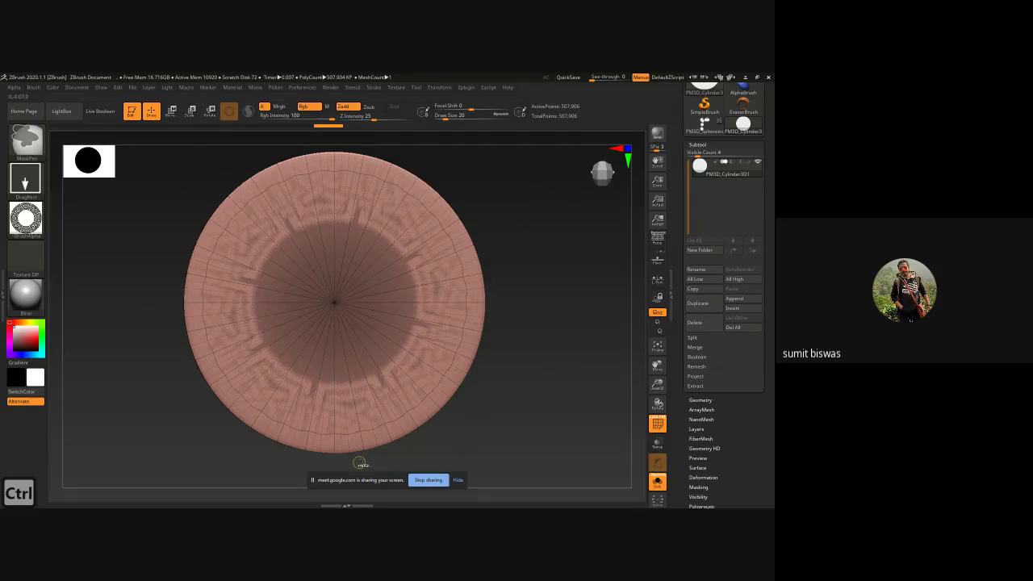
pyautogui.hotkey('ctrl', 'z')
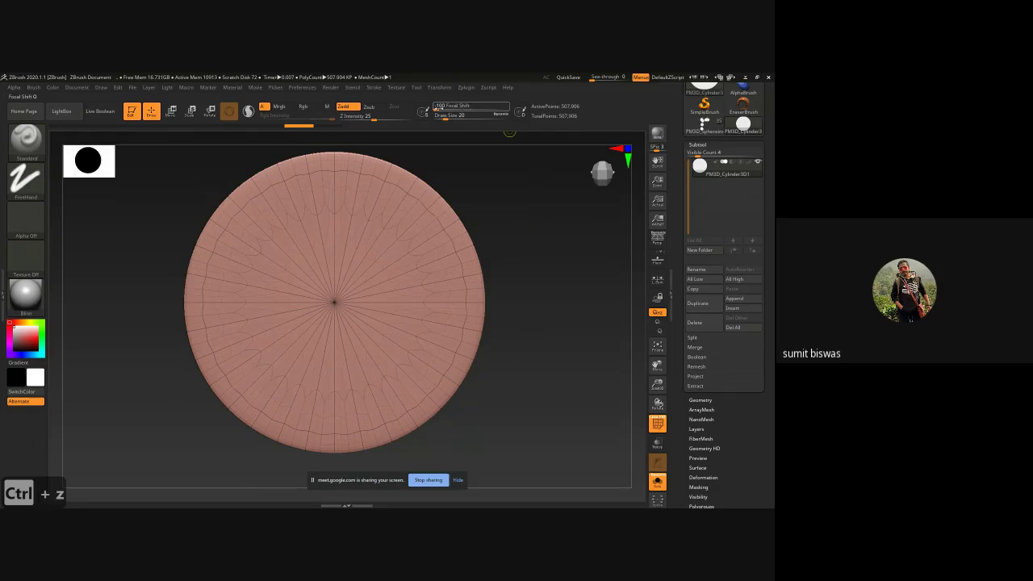
# Step: Set the Standard brush's Focal Shift to 100, retry the frame alpha mask on the disc, and undo it
pyautogui.moveTo(462, 106); pyautogui.dragTo(488, 107)
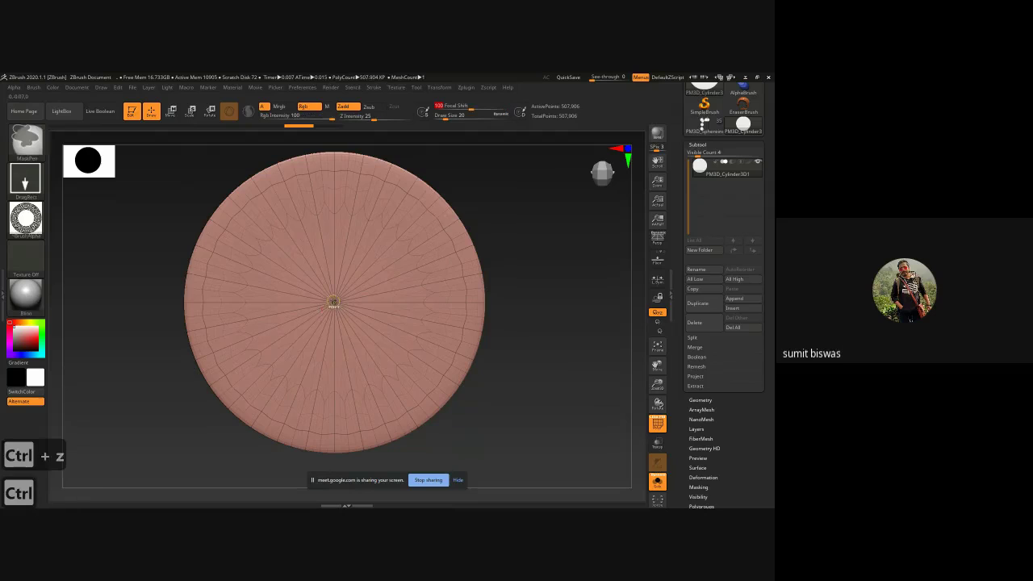
pyautogui.keyDown('ctrl'); pyautogui.moveTo(334, 301); pyautogui.dragTo(357, 461); pyautogui.keyUp('ctrl')
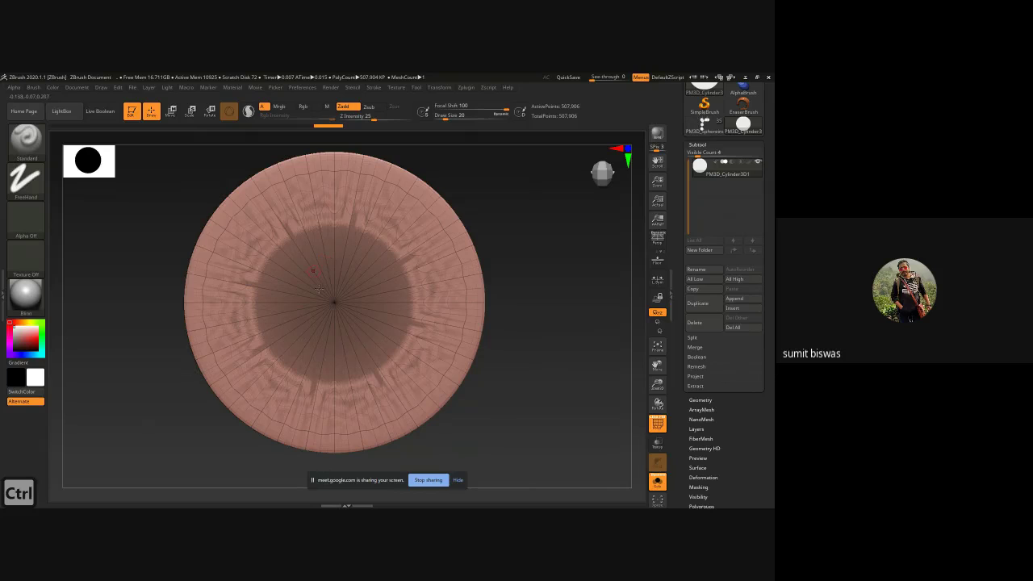
pyautogui.hotkey('ctrl', 'z')
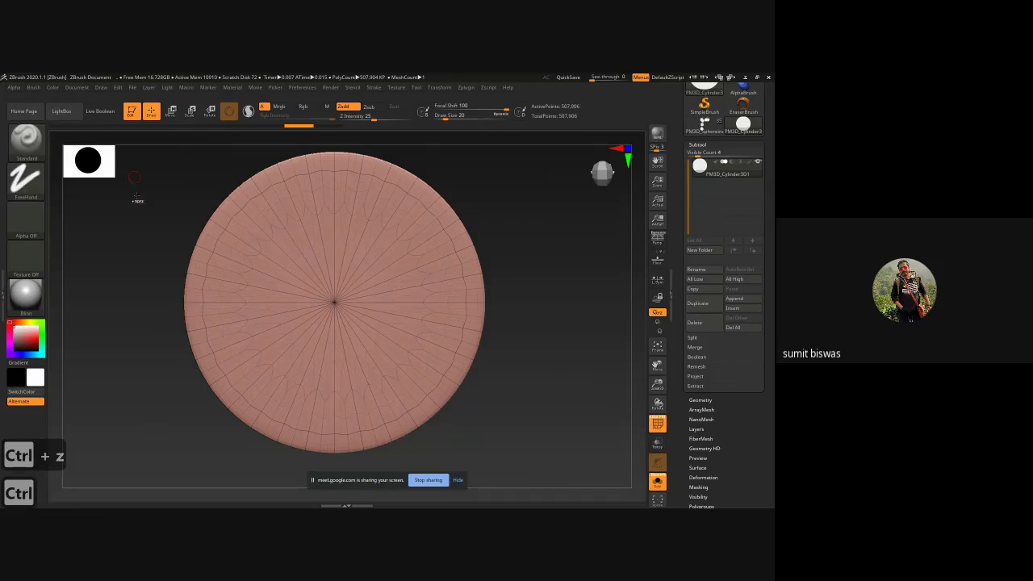
# Step: Invert the MaskPen's celtic frame alpha and mask the disc's face with it from the center out to the rim
pyautogui.press('ctrl')
pyautogui.click(12, 88)
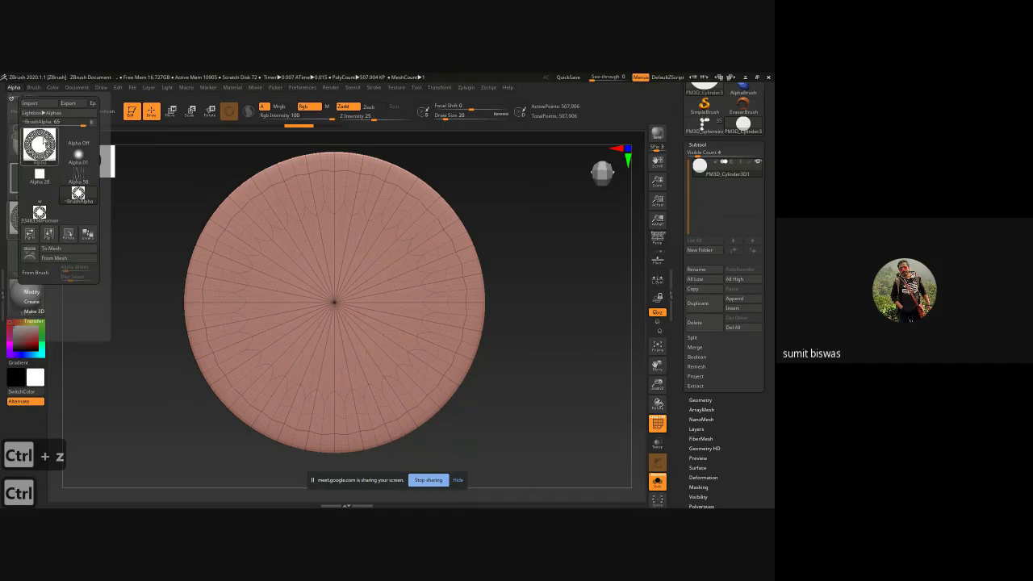
pyautogui.click(89, 235)
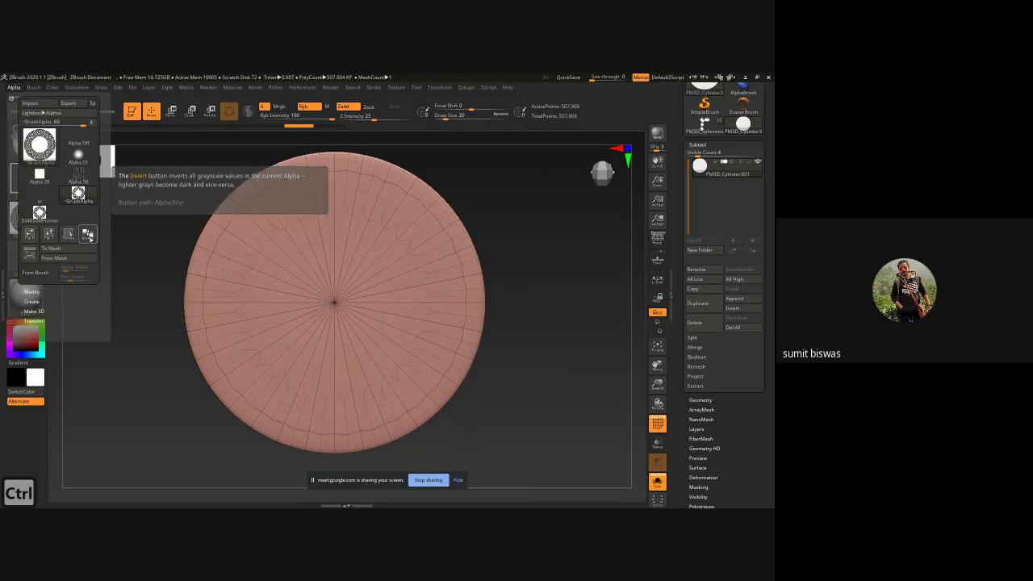
pyautogui.press('ctrl')
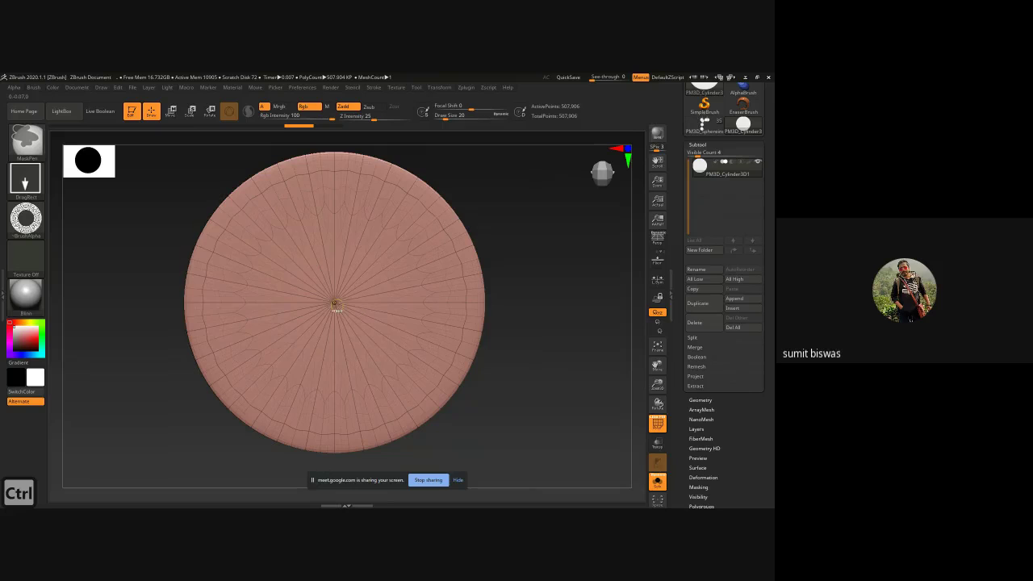
pyautogui.moveTo(344, 363)
pyautogui.keyDown('ctrl'); pyautogui.mouseDown()
pyautogui.moveTo(368, 485)
pyautogui.moveTo(356, 460)
pyautogui.mouseUp(); pyautogui.keyUp('ctrl')
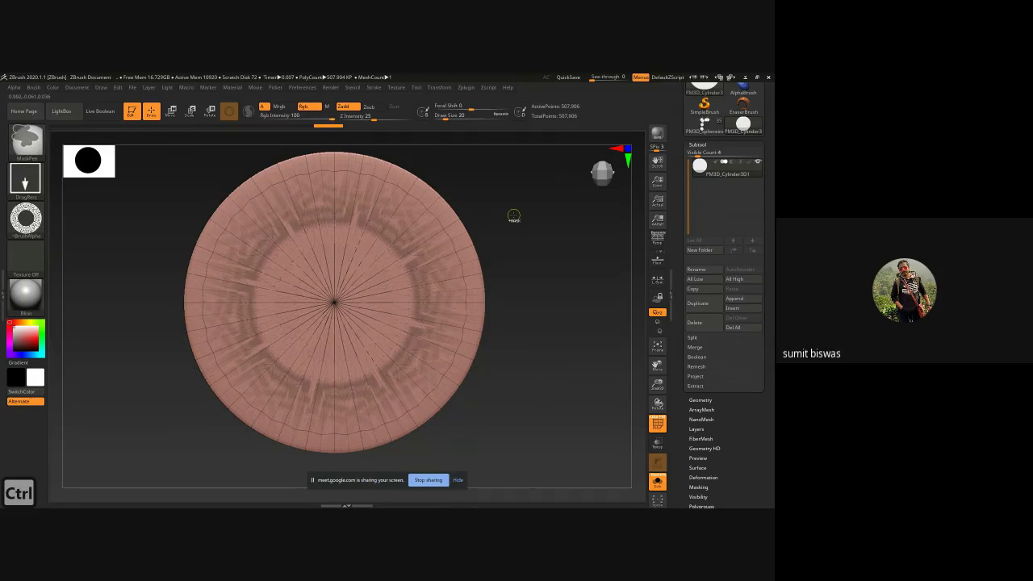
# Step: Undo the mask, set the MaskPen's Focal Shift to -100, and retry masking the disc with the frame alpha before undoing it
pyautogui.hotkey('ctrl', 'z')
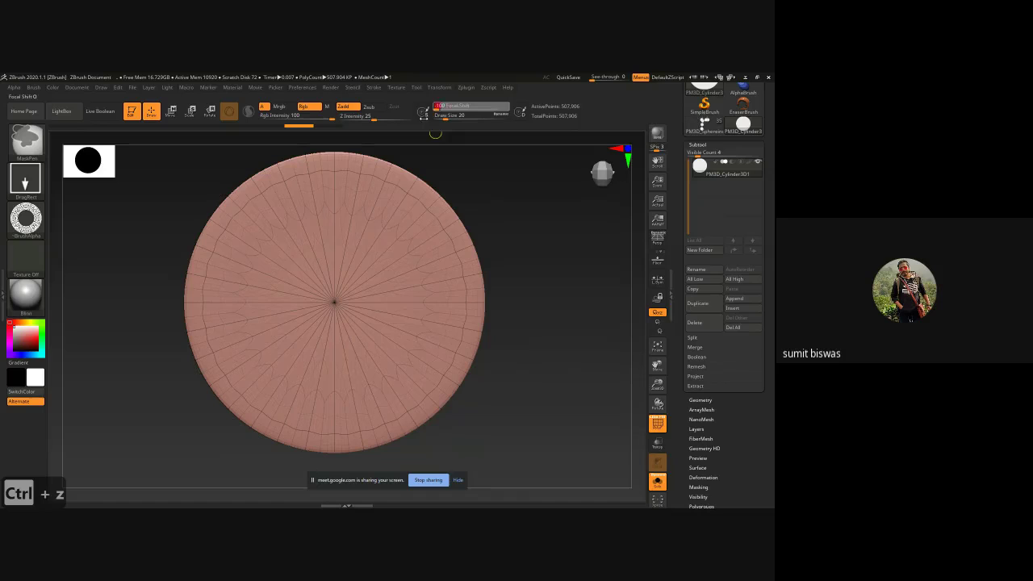
pyautogui.keyDown('ctrl'); pyautogui.moveTo(334, 303); pyautogui.dragTo(430, 483); pyautogui.keyUp('ctrl')
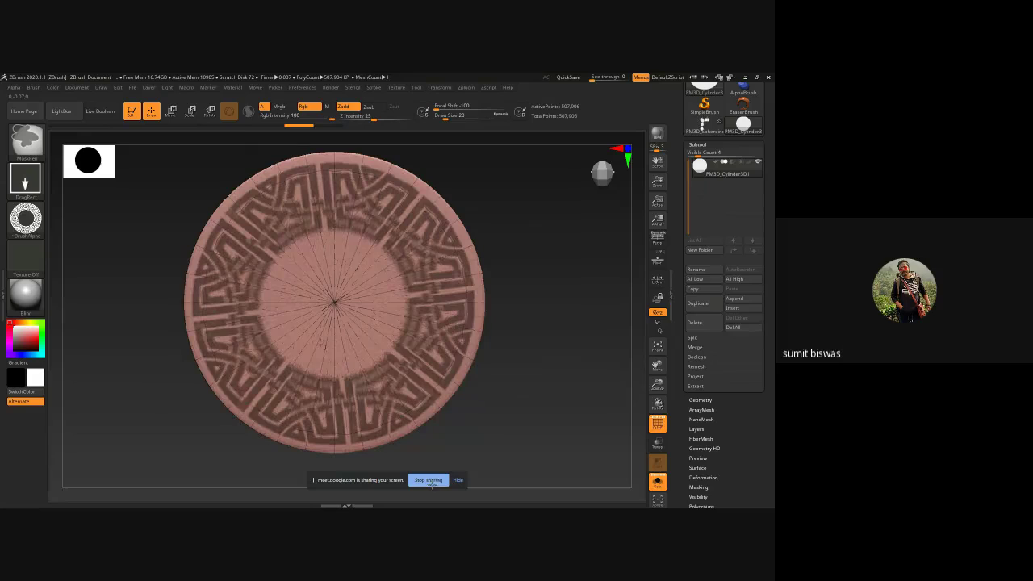
pyautogui.moveTo(521, 405); pyautogui.dragTo(485, 389)
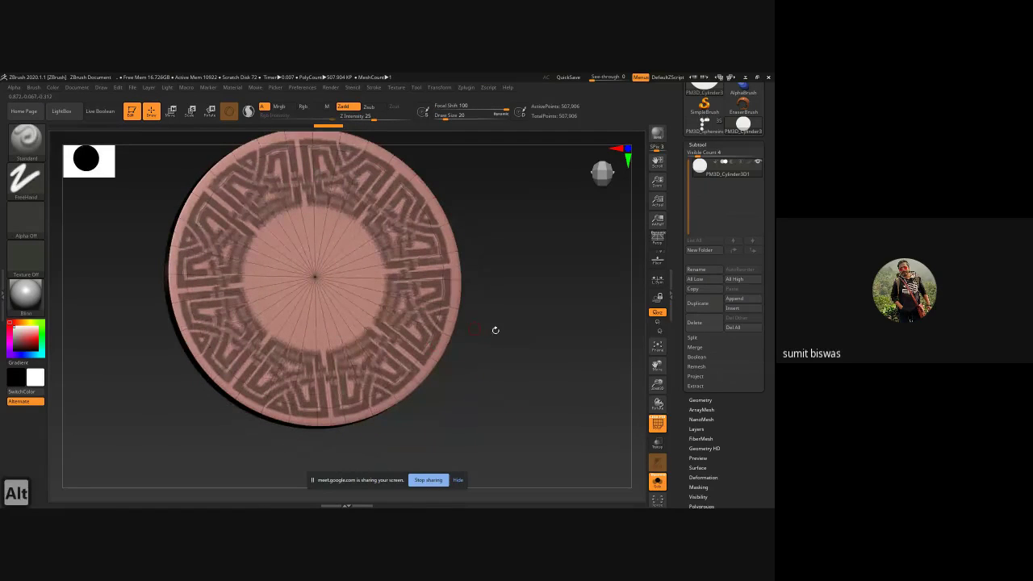
pyautogui.hotkey('ctrl', 'z')
# Step: Subdivide the disc once more and mask its face with the celtic frame alpha from the center out to just inside the rim
pyautogui.hotkey('ctrl', 'd')
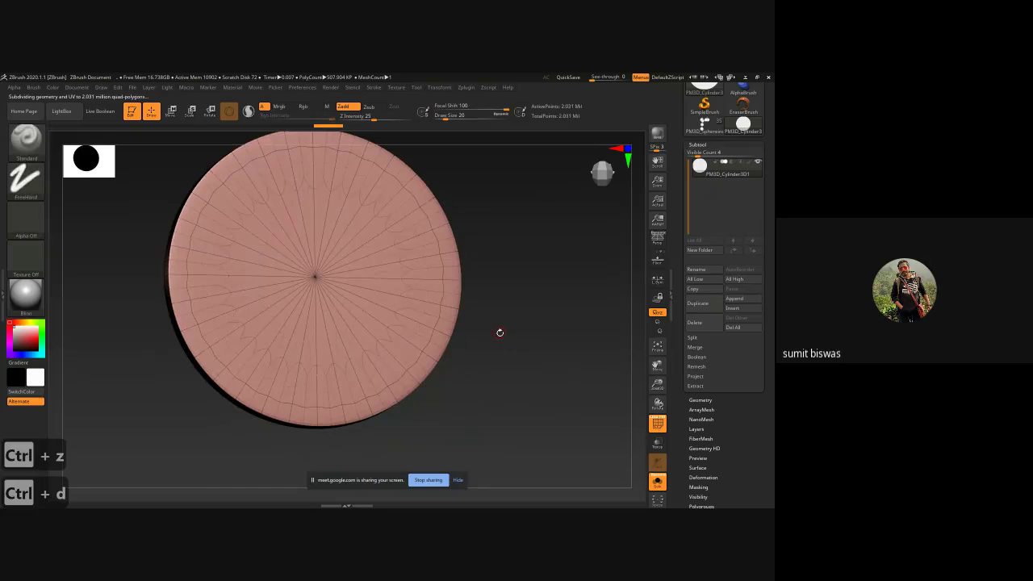
pyautogui.keyDown('shift'); pyautogui.moveTo(531, 259); pyautogui.dragTo(536, 290); pyautogui.keyUp('shift')
pyautogui.press('ctrl')
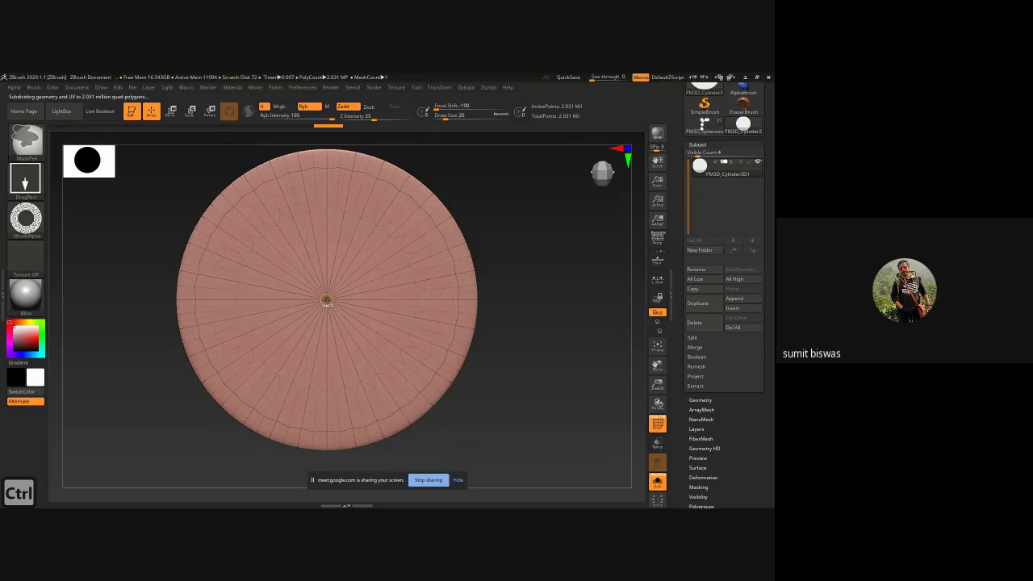
pyautogui.moveTo(327, 301)
pyautogui.keyDown('ctrl'); pyautogui.mouseDown()
pyautogui.moveTo(364, 396)
pyautogui.moveTo(471, 481)
pyautogui.moveTo(447, 460)
pyautogui.mouseUp(); pyautogui.keyUp('ctrl')
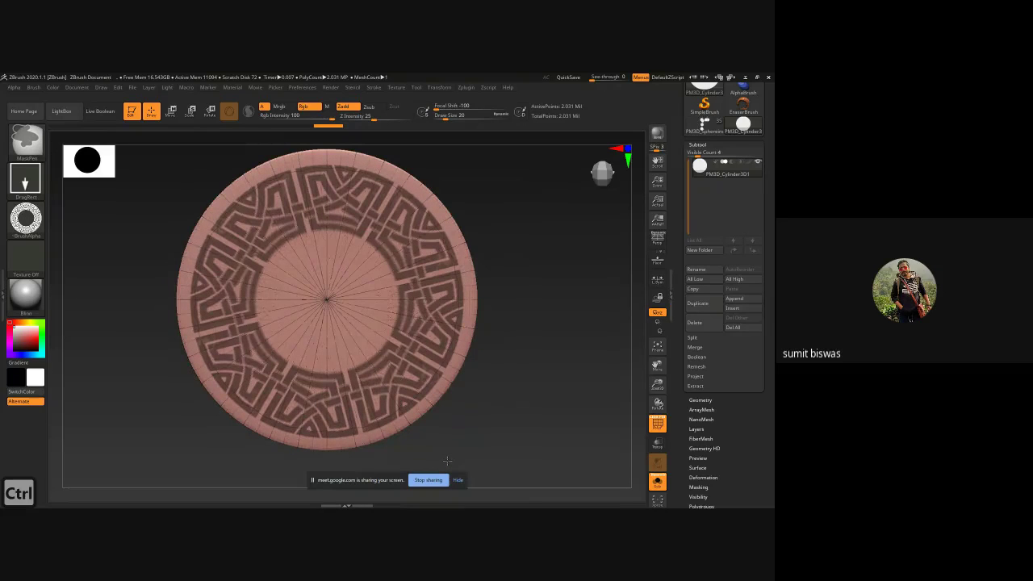
pyautogui.press('shift')
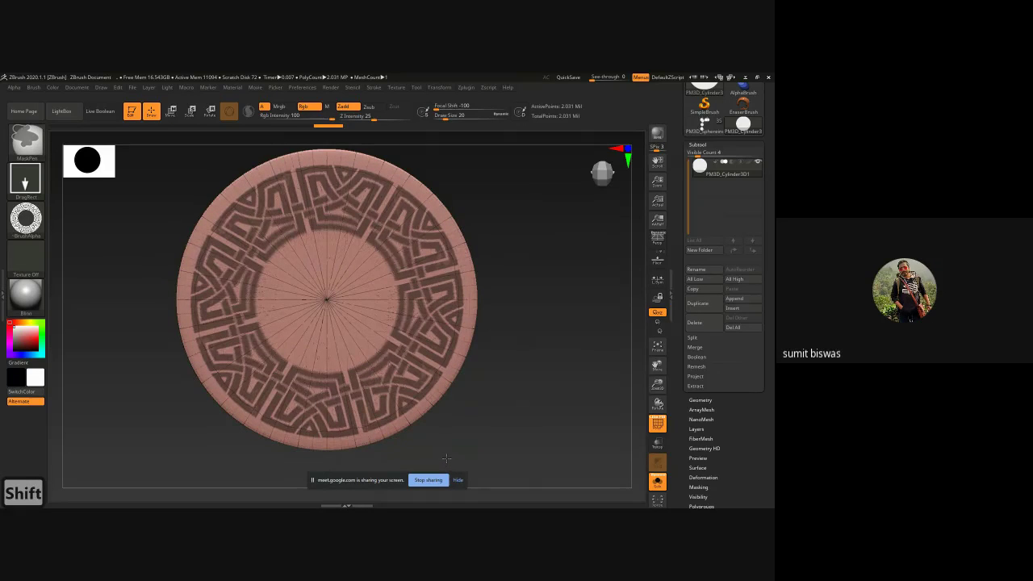
pyautogui.press('alt')
pyautogui.keyDown('ctrl'); pyautogui.moveTo(447, 458); pyautogui.dragTo(445, 454); pyautogui.keyUp('ctrl')
pyautogui.press('shift')
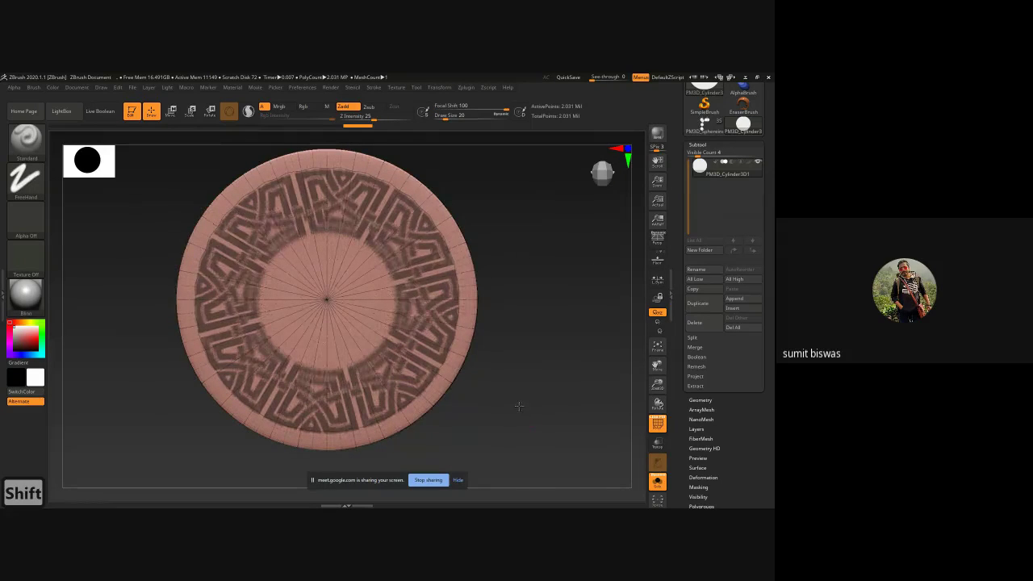
# Step: Switch the MaskPen to a Rect stroke with no alpha and unmask the disc's back half from the side view
pyautogui.moveTo(521, 406)
pyautogui.mouseDown()
pyautogui.moveTo(516, 388)
pyautogui.moveTo(500, 430)
pyautogui.moveTo(452, 433)
pyautogui.moveTo(483, 426)
pyautogui.mouseUp()
pyautogui.keyDown('ctrl'); pyautogui.moveTo(534, 408); pyautogui.dragTo(430, 376, button='right'); pyautogui.keyUp('ctrl')
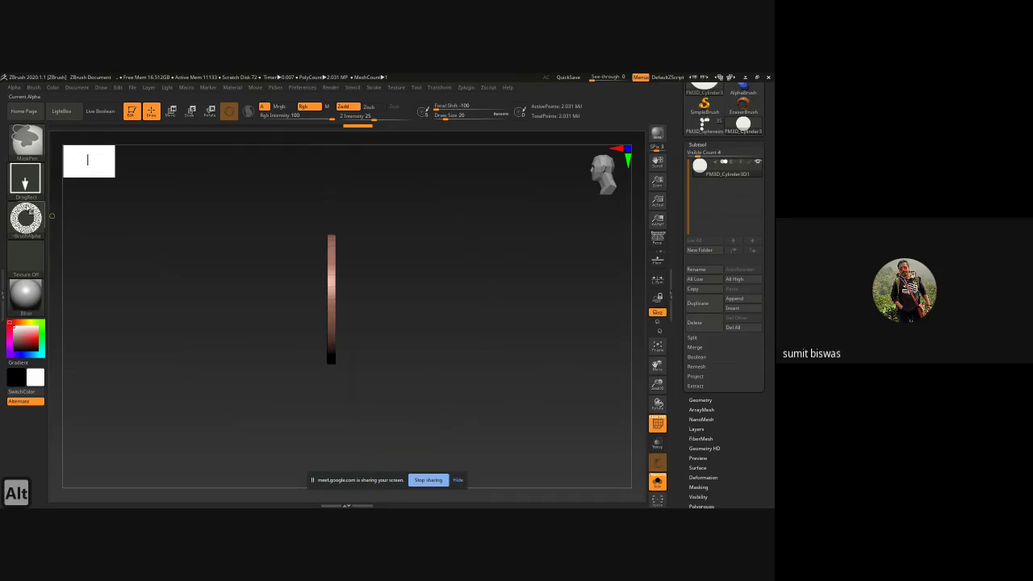
pyautogui.click(25, 218)
pyautogui.click(25, 179)
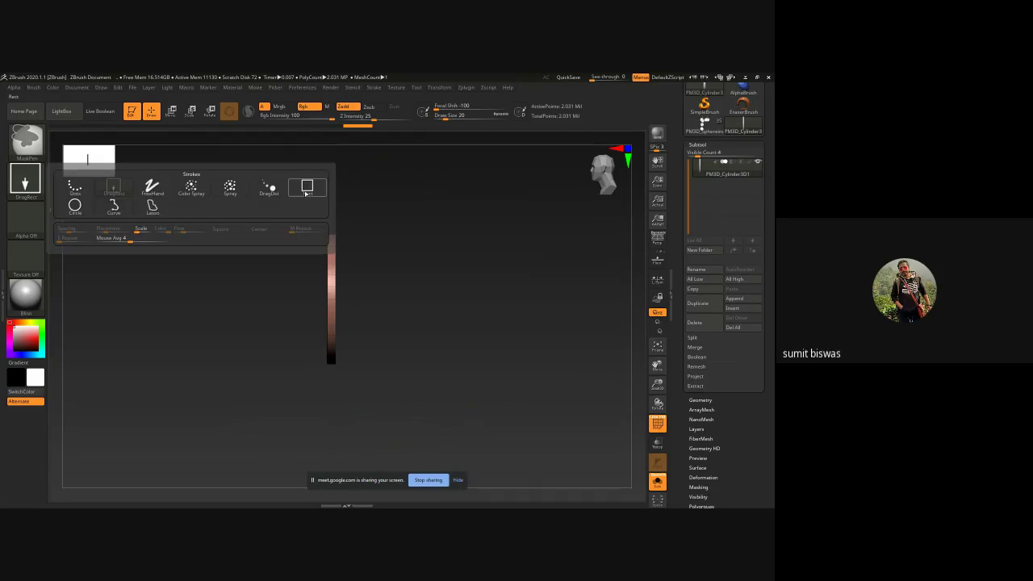
pyautogui.click(306, 186)
pyautogui.press('shift')
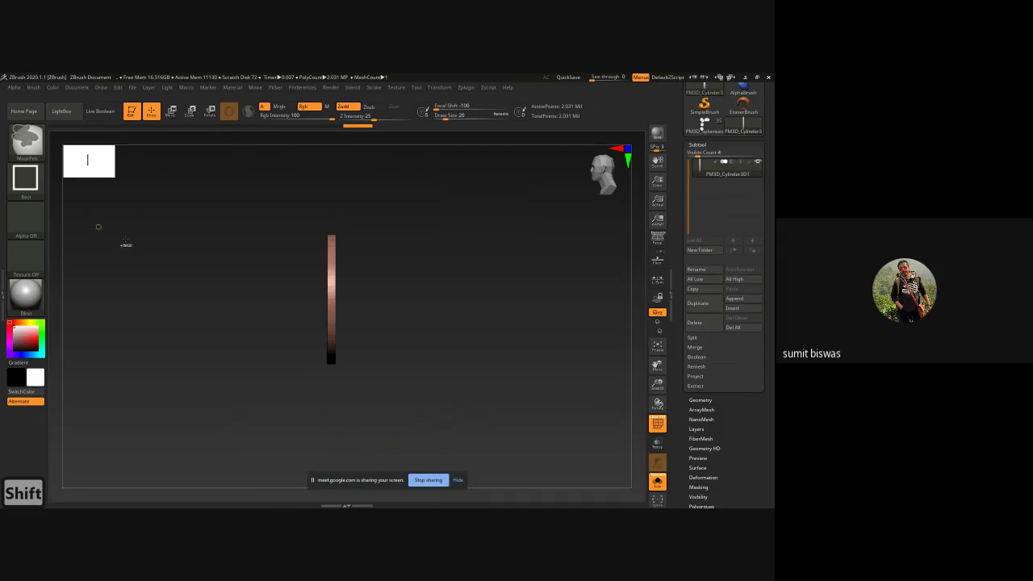
pyautogui.moveTo(438, 410)
pyautogui.keyDown('alt'); pyautogui.mouseDown()
pyautogui.moveTo(364, 319)
pyautogui.moveTo(330, 201)
pyautogui.mouseUp(); pyautogui.keyUp('alt')
pyautogui.moveTo(435, 334)
pyautogui.mouseDown()
pyautogui.moveTo(415, 339)
pyautogui.moveTo(486, 340)
pyautogui.moveTo(475, 350)
pyautogui.mouseUp()
pyautogui.keyDown('alt'); pyautogui.moveTo(475, 350); pyautogui.dragTo(440, 346, button='right'); pyautogui.keyUp('alt')
pyautogui.keyDown('ctrl'); pyautogui.moveTo(440, 346); pyautogui.dragTo(511, 356, button='right'); pyautogui.keyUp('ctrl')
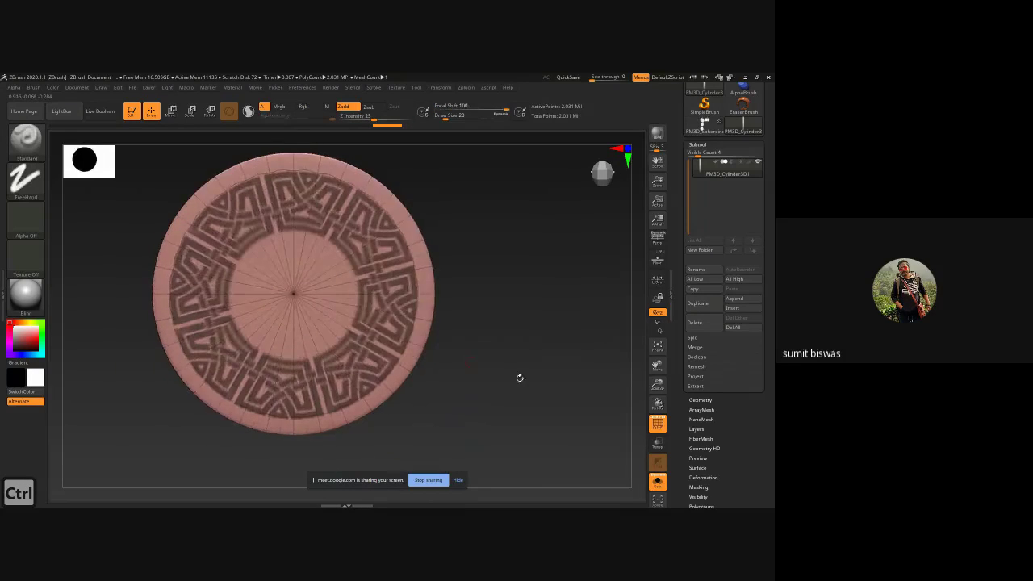
# Step: Set the Extract thickness to 0.002 and preview extracting the masked celtic pattern
pyautogui.click(694, 386)
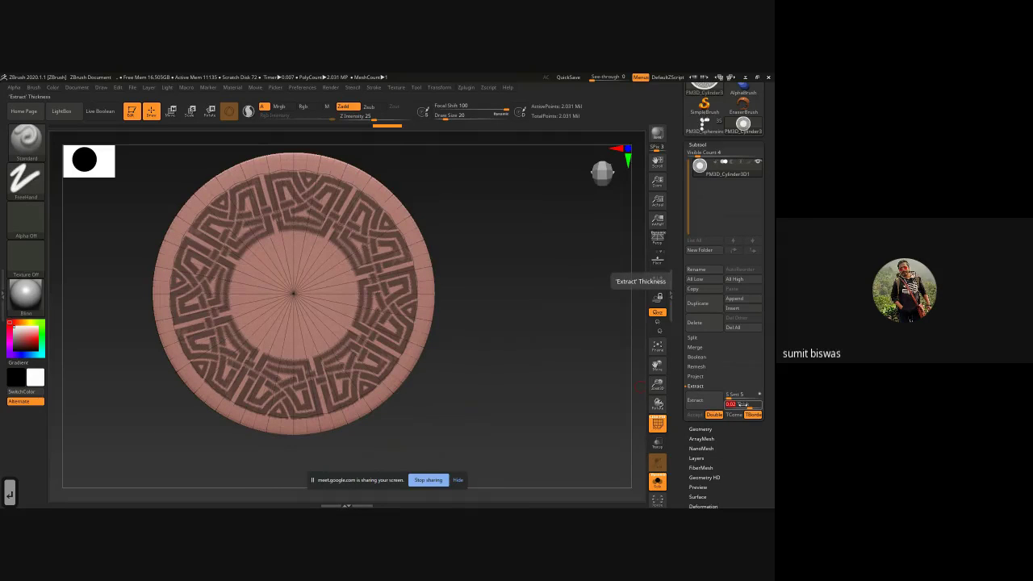
pyautogui.write('.00')
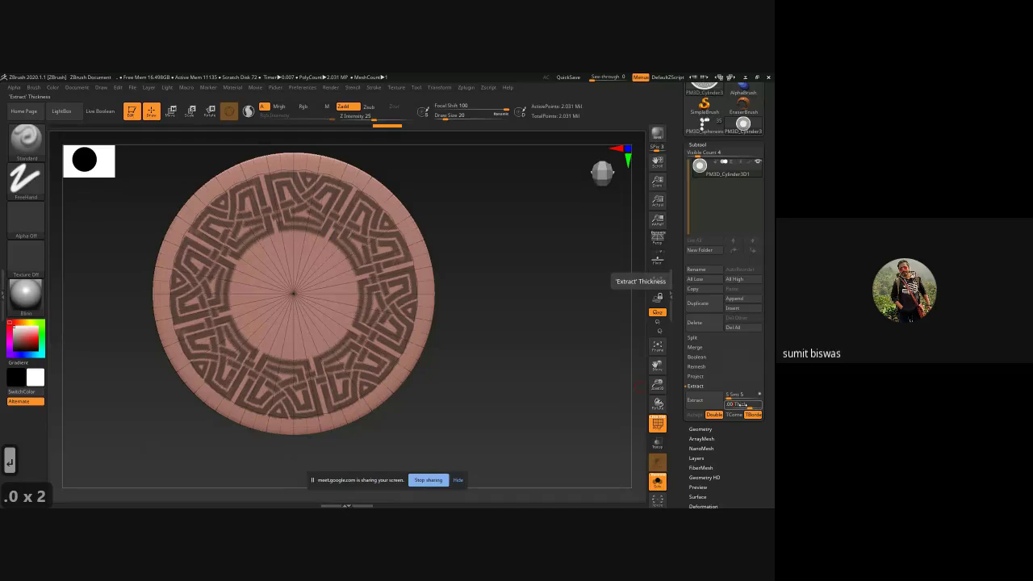
pyautogui.write('2')
pyautogui.press('Return')
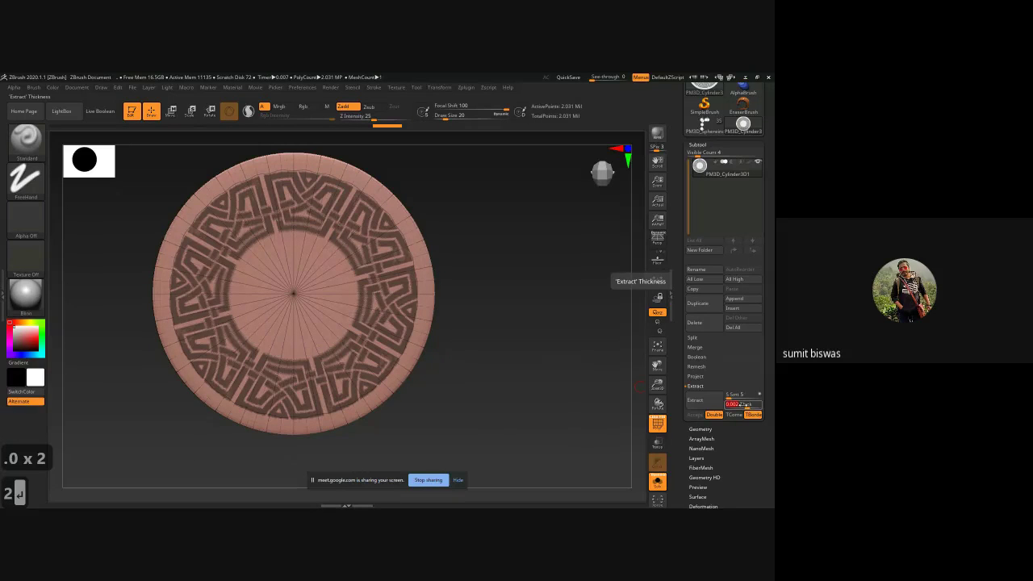
pyautogui.click(695, 401)
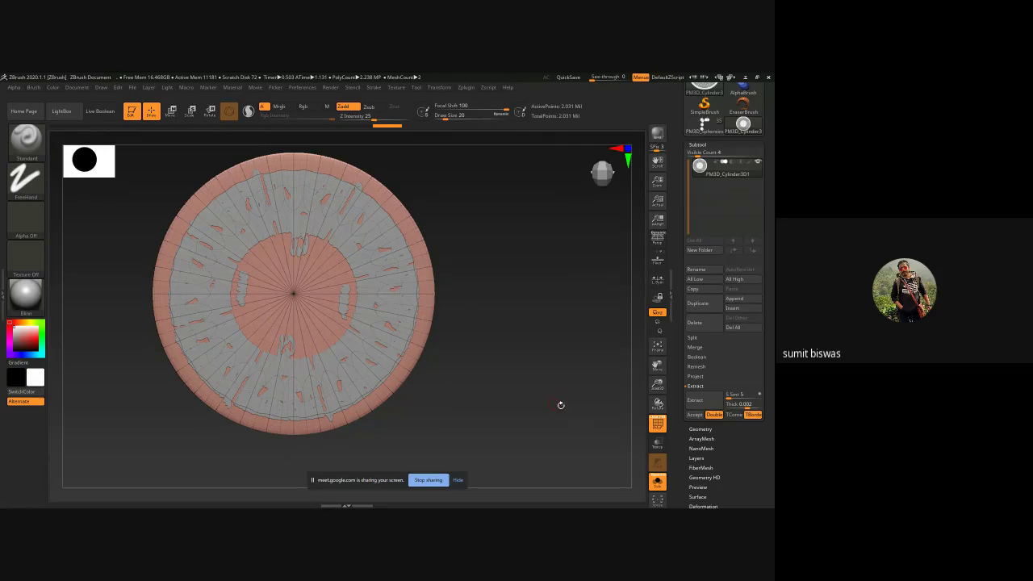
# Step: Undo the extraction and turn off the Double and TBorder extract options
pyautogui.hotkey('ctrl', 'z')
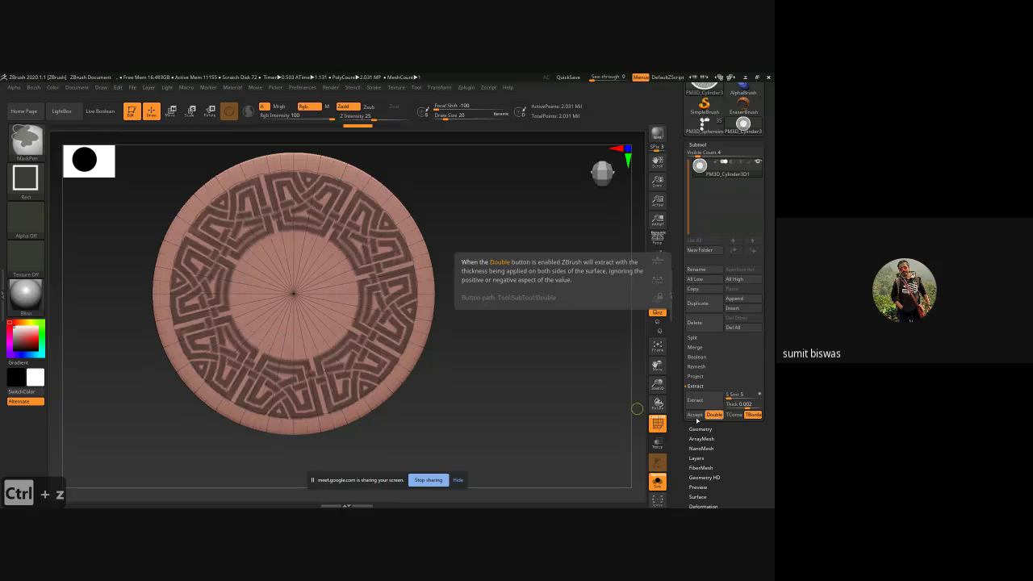
pyautogui.click(713, 416)
pyautogui.click(753, 415)
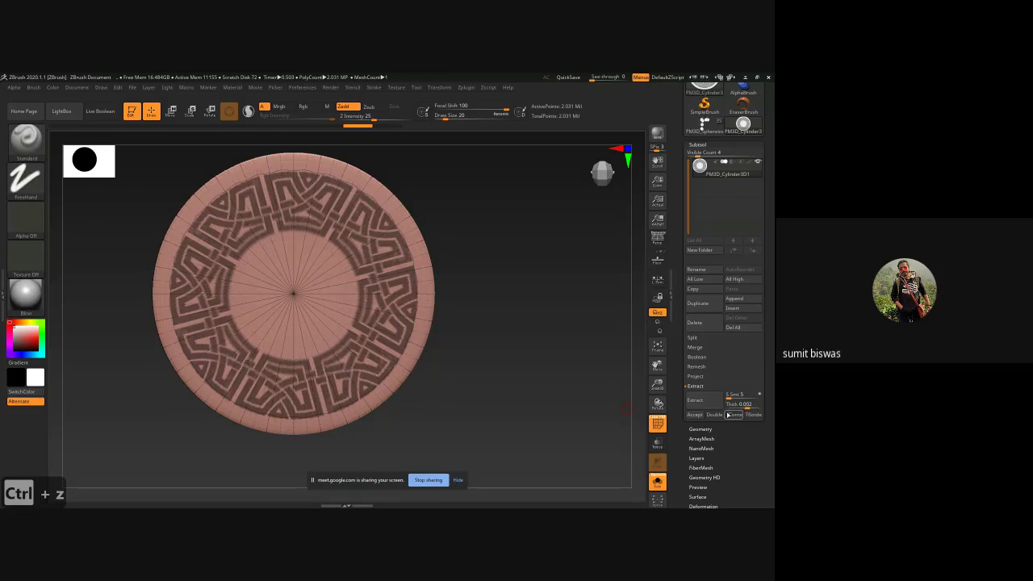
# Step: Undo the celtic mask on the disc and subdivide the mesh one more level
pyautogui.keyDown('ctrl'); pyautogui.moveTo(450, 334); pyautogui.dragTo(500, 389, button='right'); pyautogui.keyUp('ctrl')
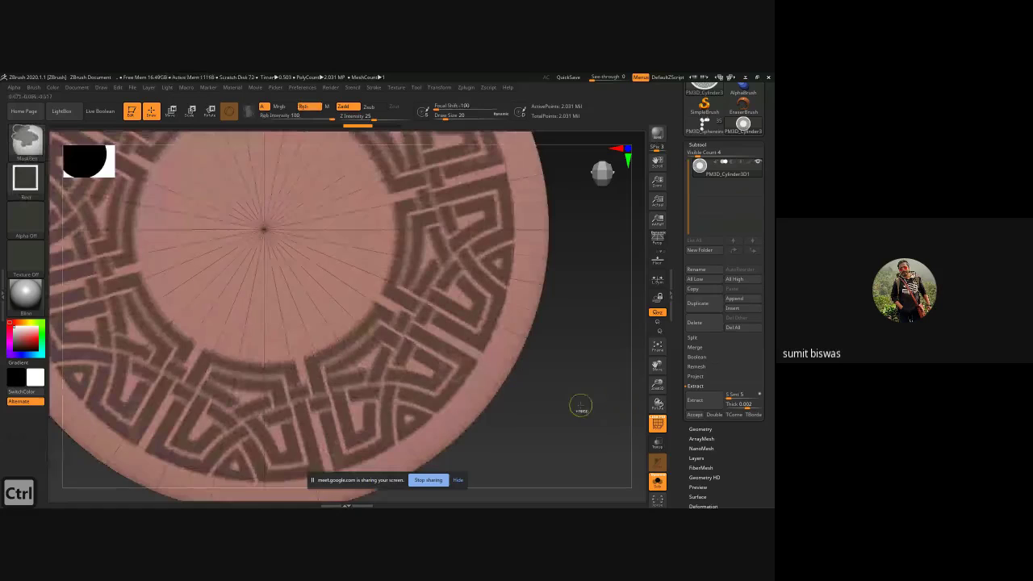
pyautogui.hotkey('ctrl', 'z')
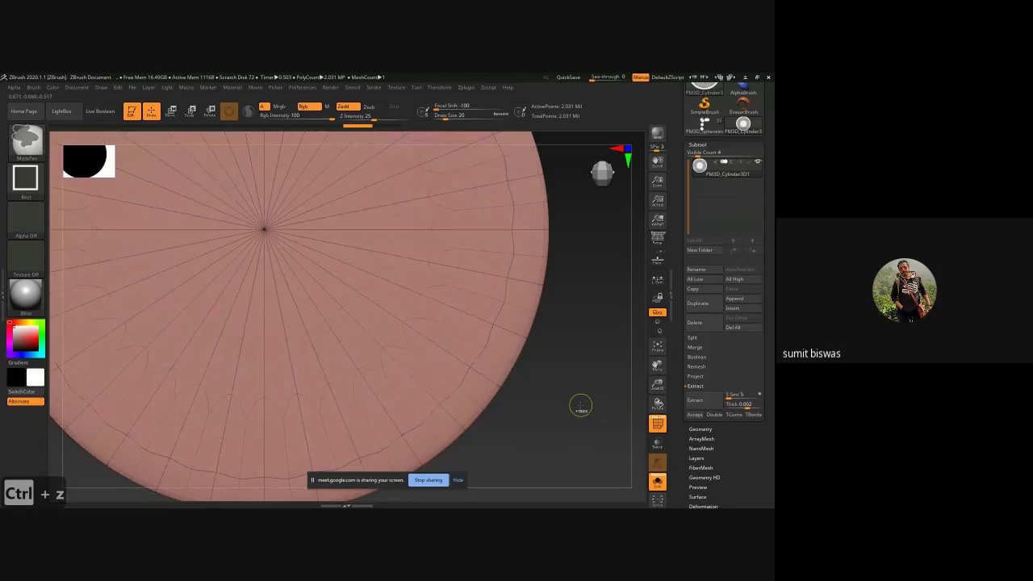
pyautogui.hotkey('ctrl', 'd')
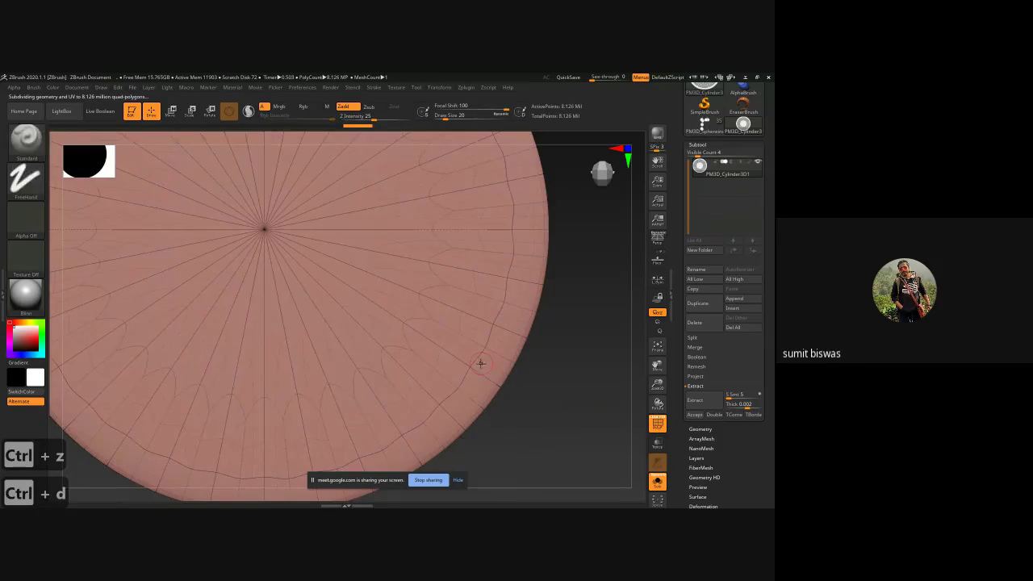
pyautogui.press('alt')
pyautogui.keyDown('ctrl'); pyautogui.moveTo(472, 360); pyautogui.dragTo(444, 355, button='right'); pyautogui.keyUp('ctrl')
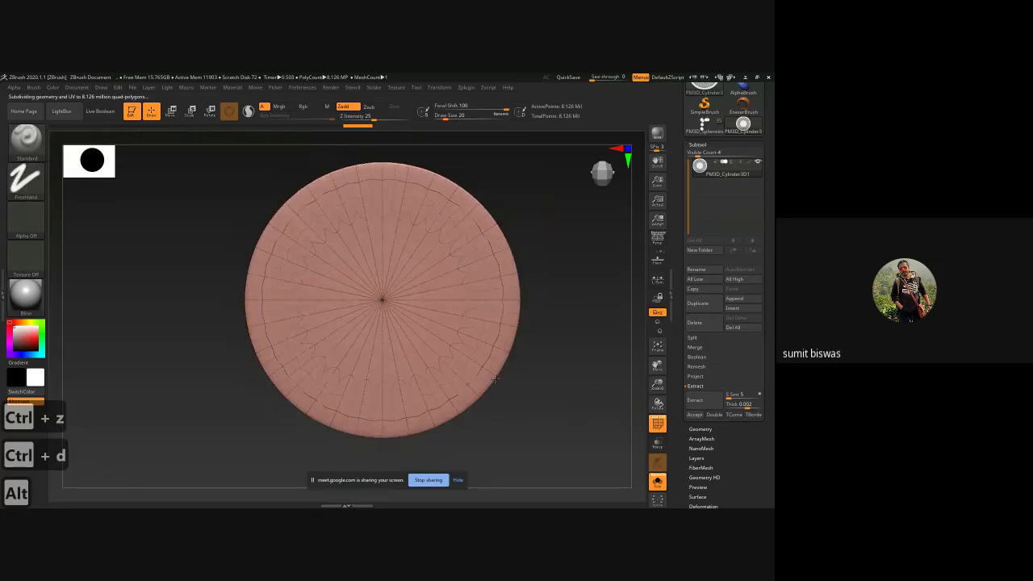
pyautogui.keyDown('alt'); pyautogui.moveTo(522, 380); pyautogui.dragTo(498, 376, button='right'); pyautogui.keyUp('alt')
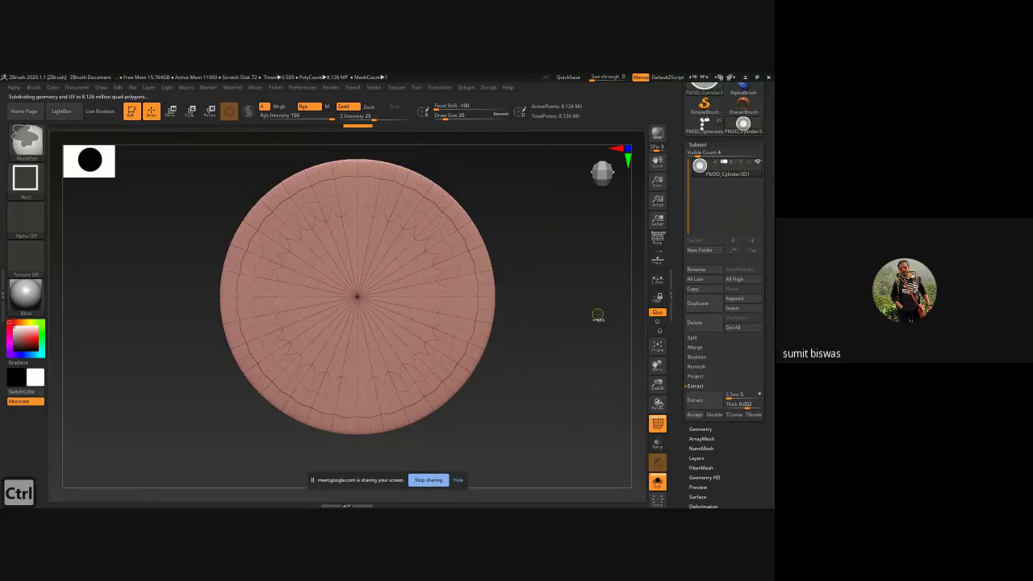
pyautogui.press('ctrl')
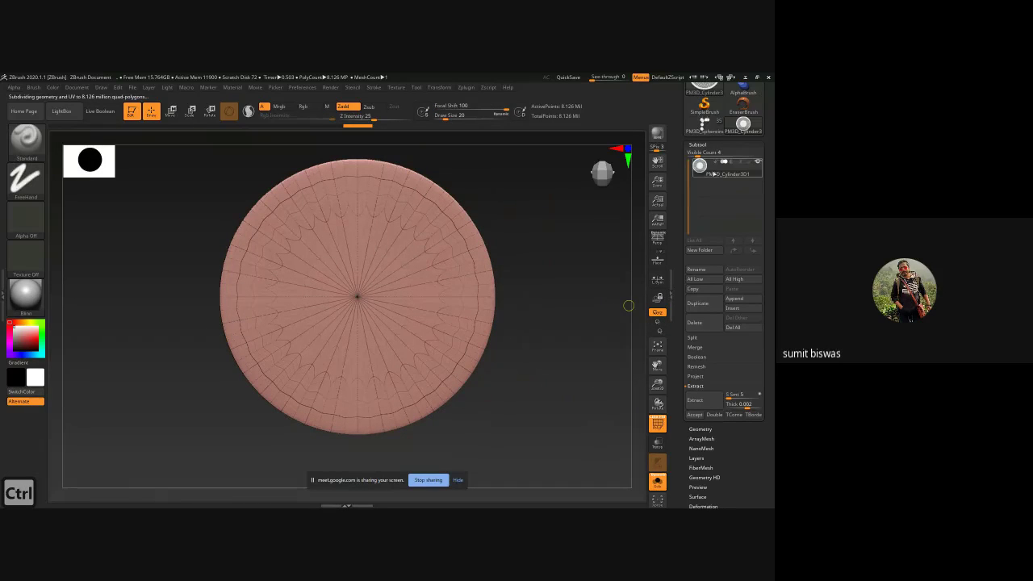
# Step: Set the disc's subdivision level to 6 and delete its lower and higher subdivision levels
pyautogui.click(697, 145)
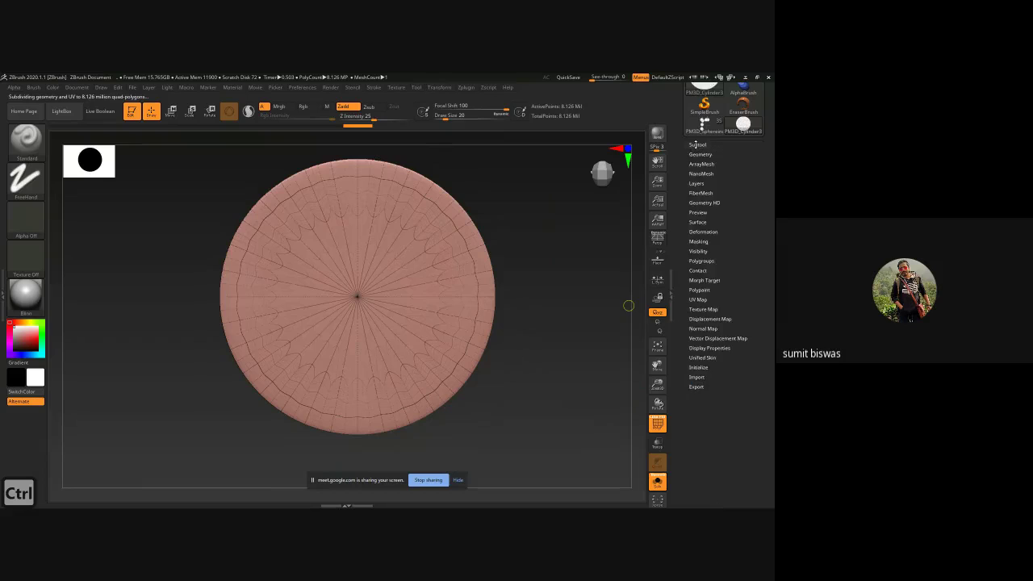
pyautogui.click(699, 154)
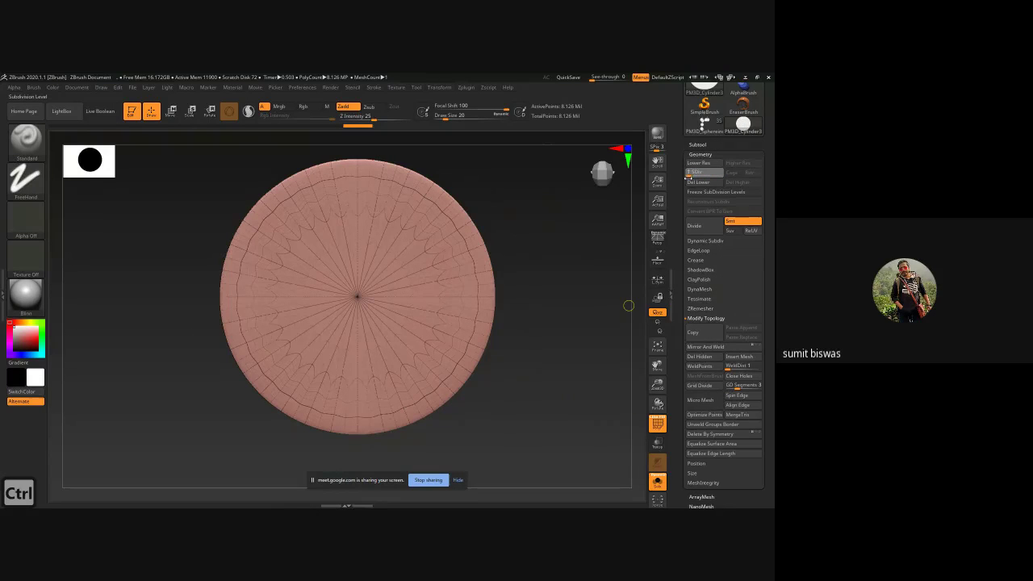
pyautogui.click(695, 173)
pyautogui.click(708, 174)
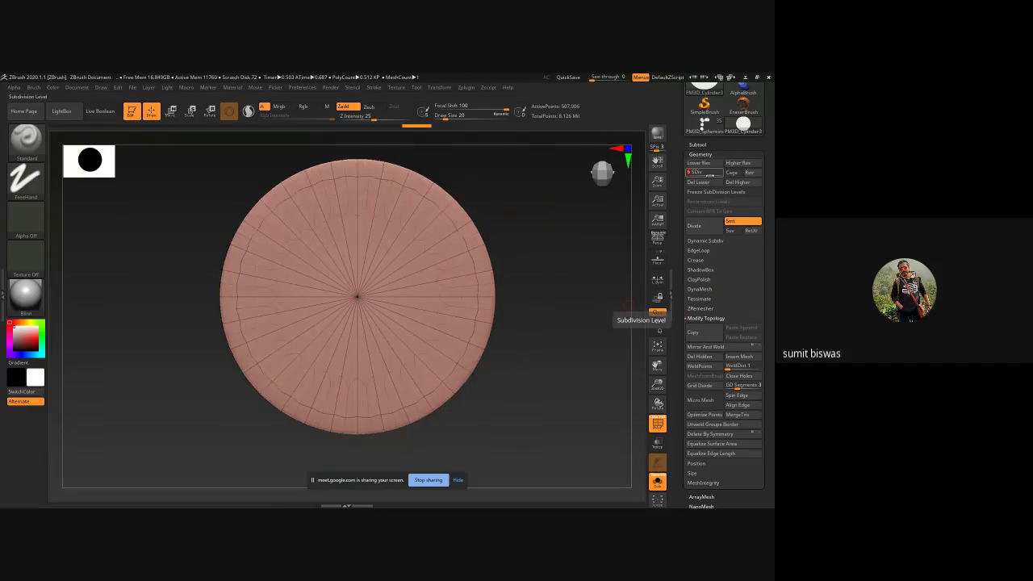
pyautogui.hotkey('shift', 'f')
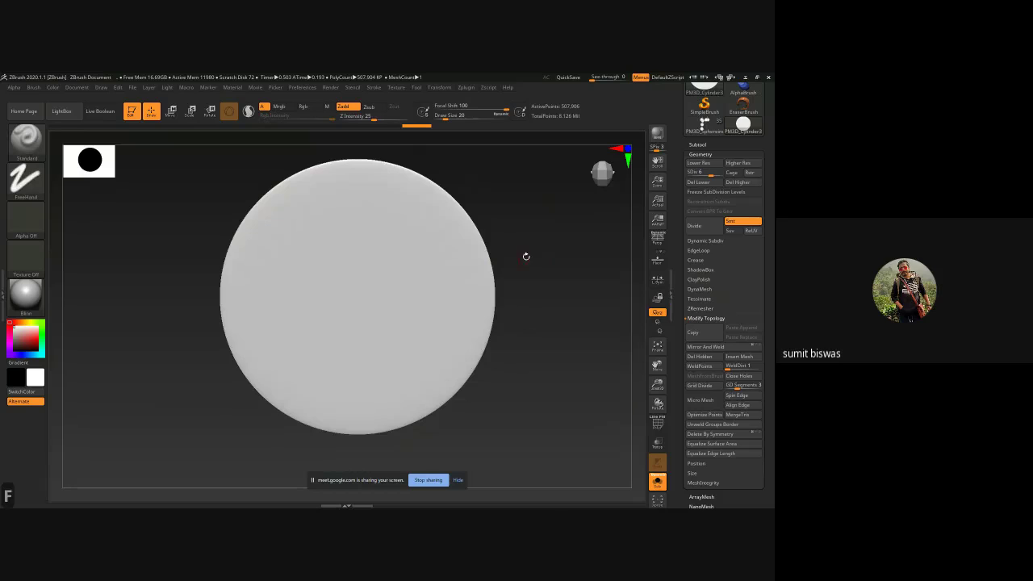
pyautogui.press('f')
pyautogui.hotkey('shift', 'f')
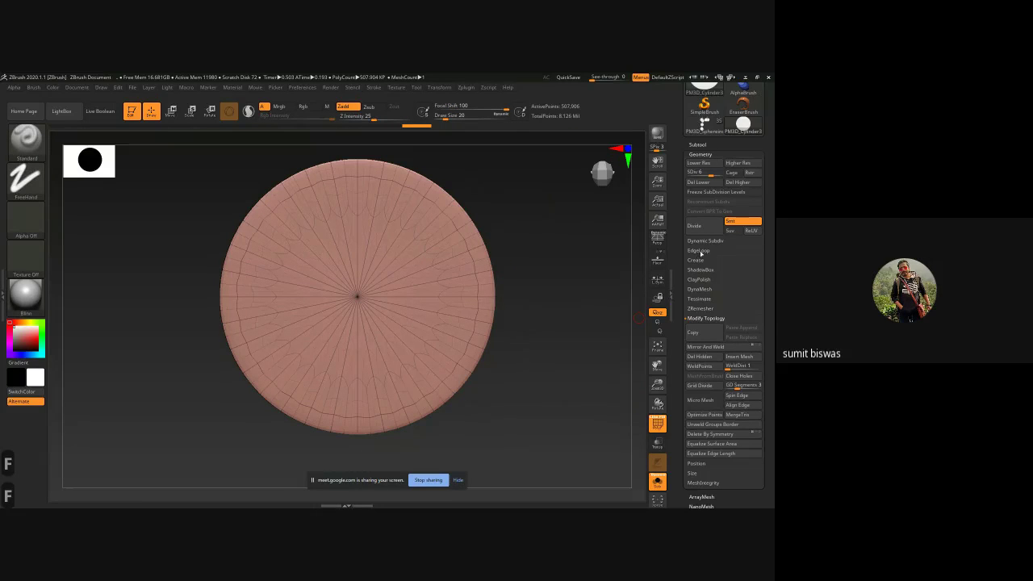
pyautogui.click(693, 192)
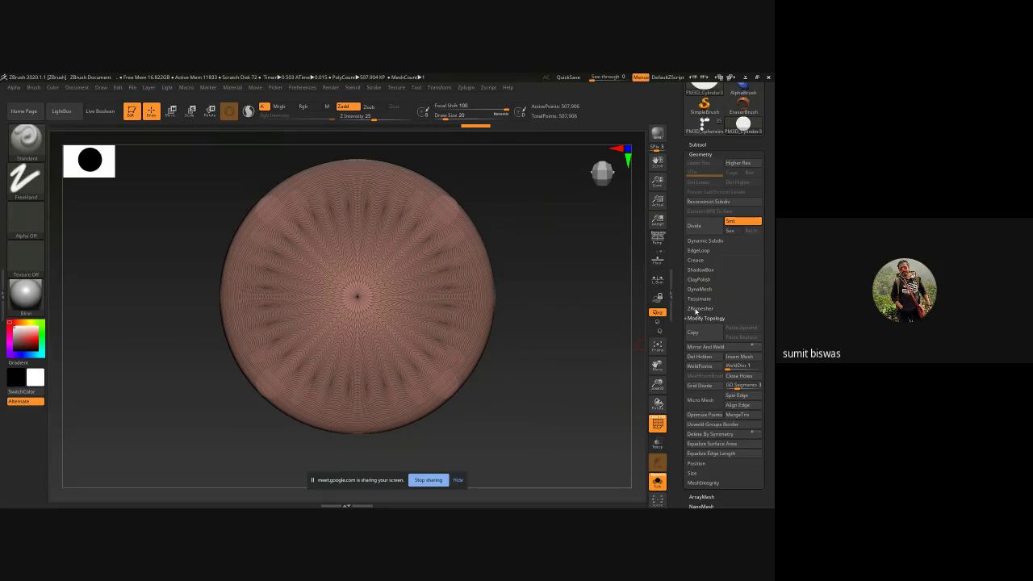
# Step: Try remeshing the disc with ZRemesher without symmetry, and undo the remesh
pyautogui.click(692, 309)
pyautogui.click(700, 322)
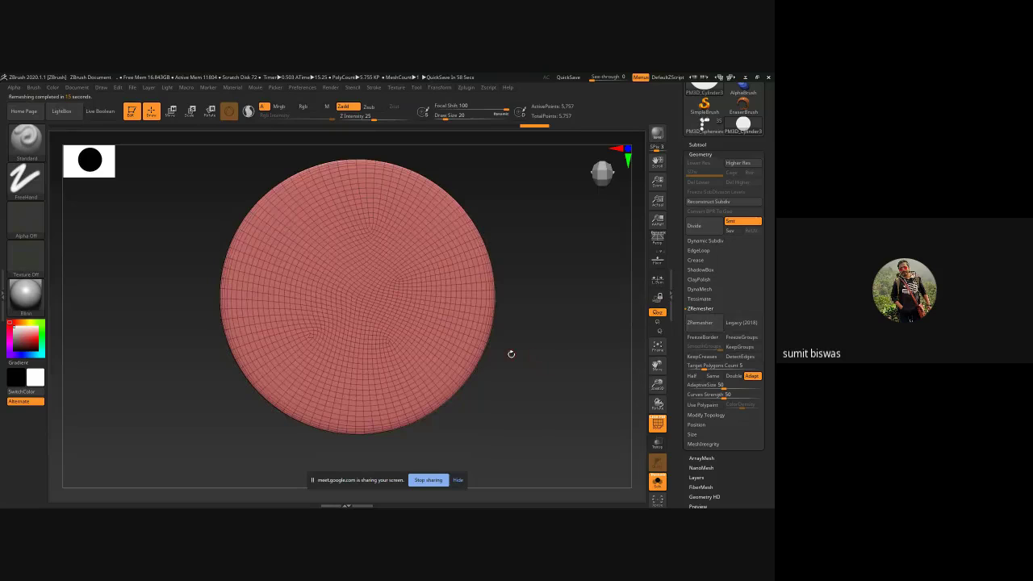
pyautogui.hotkey('ctrl', 'z')
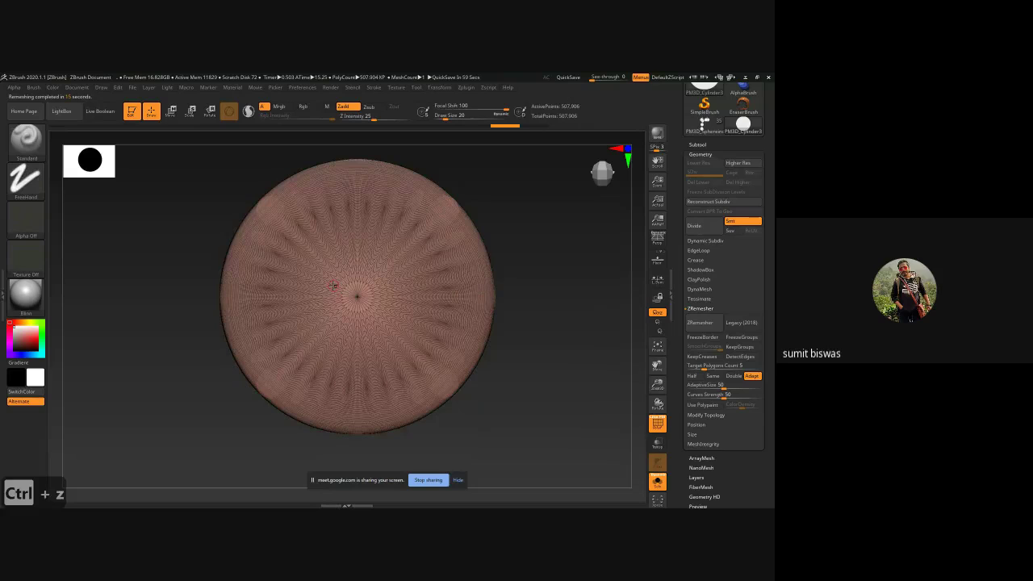
# Step: Turn on X symmetry and remesh the disc with ZRemesher
pyautogui.press('x')
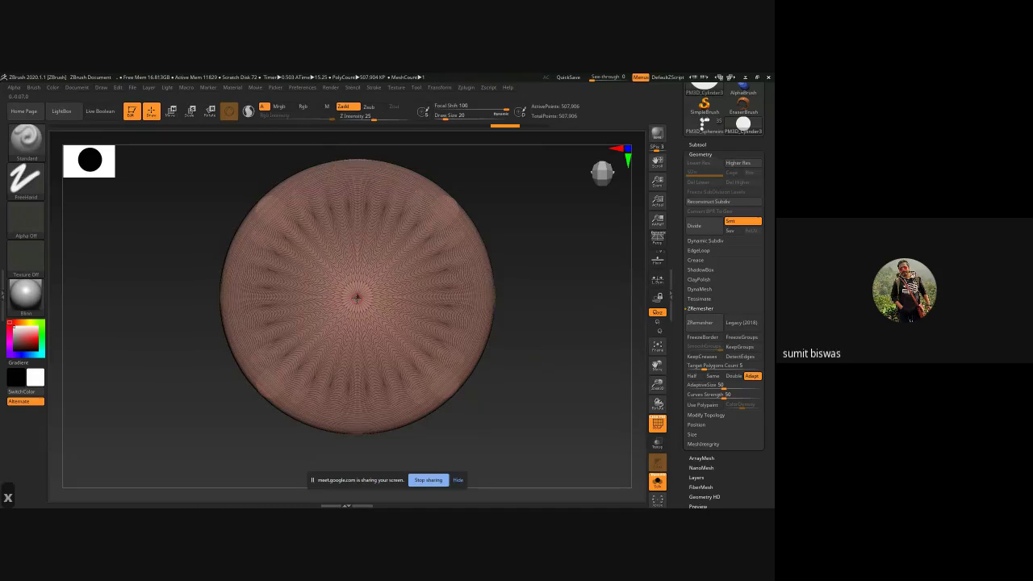
pyautogui.click(699, 322)
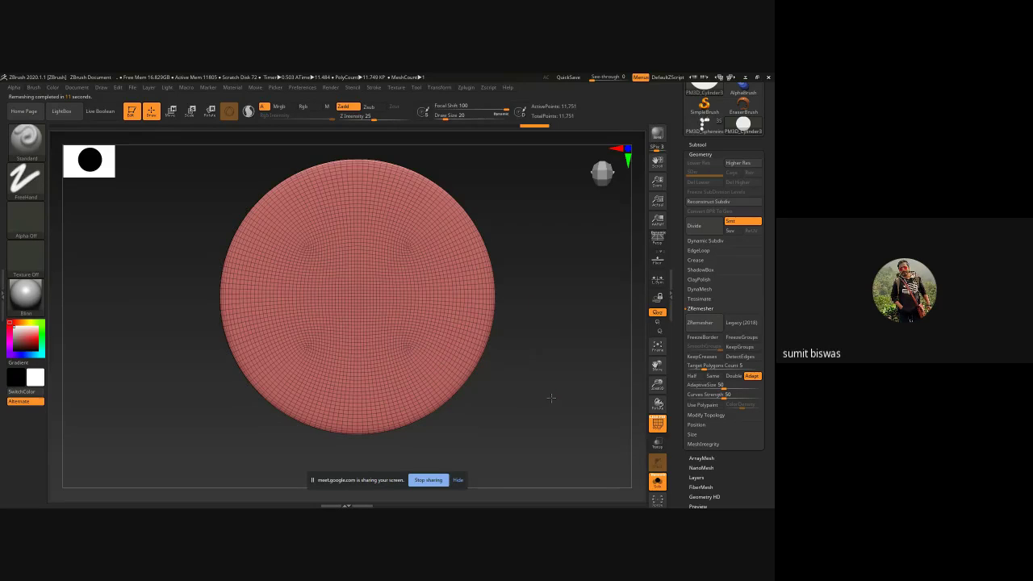
pyautogui.moveTo(550, 397)
pyautogui.mouseDown()
pyautogui.moveTo(598, 401)
pyautogui.moveTo(553, 397)
pyautogui.moveTo(559, 388)
pyautogui.mouseUp()
pyautogui.press('ctrl')
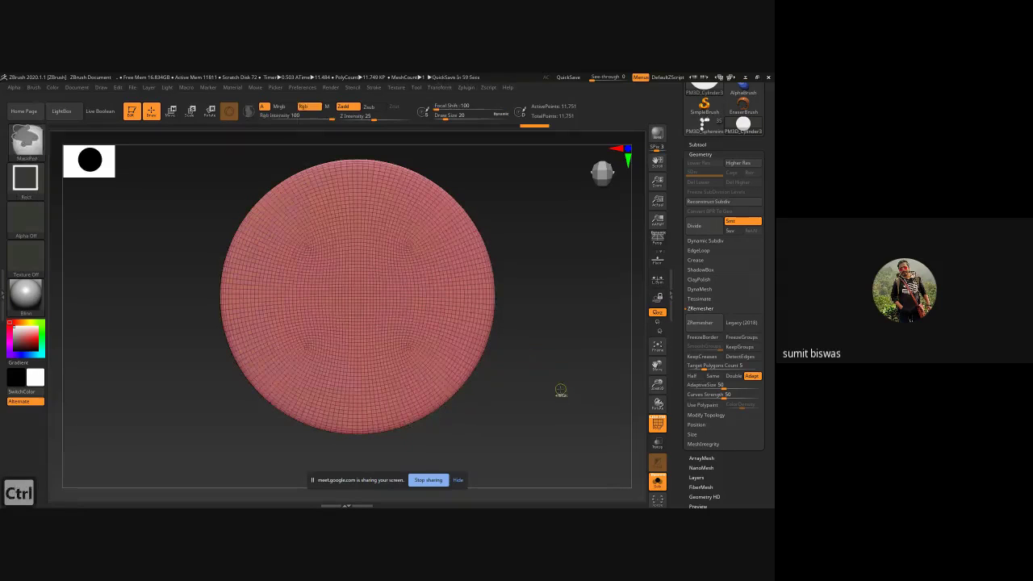
# Step: Subdivide the remeshed disc four times to subdivision level 5 and hide its wireframe
pyautogui.hotkey('ctrl', 'd')
pyautogui.hotkey('ctrl', 'd')
pyautogui.hotkey('ctrl', 'd')
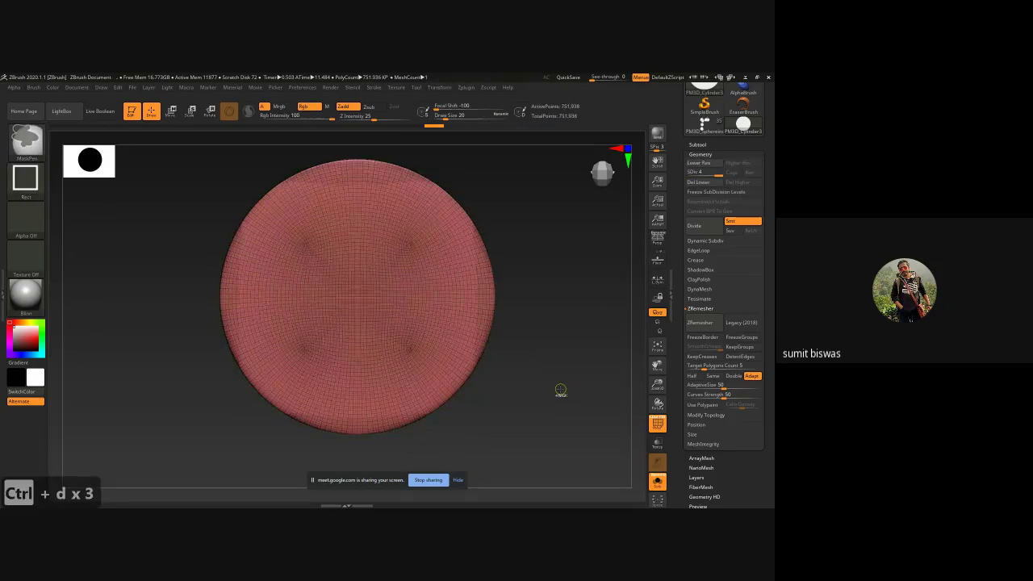
pyautogui.hotkey('ctrl', 'd')
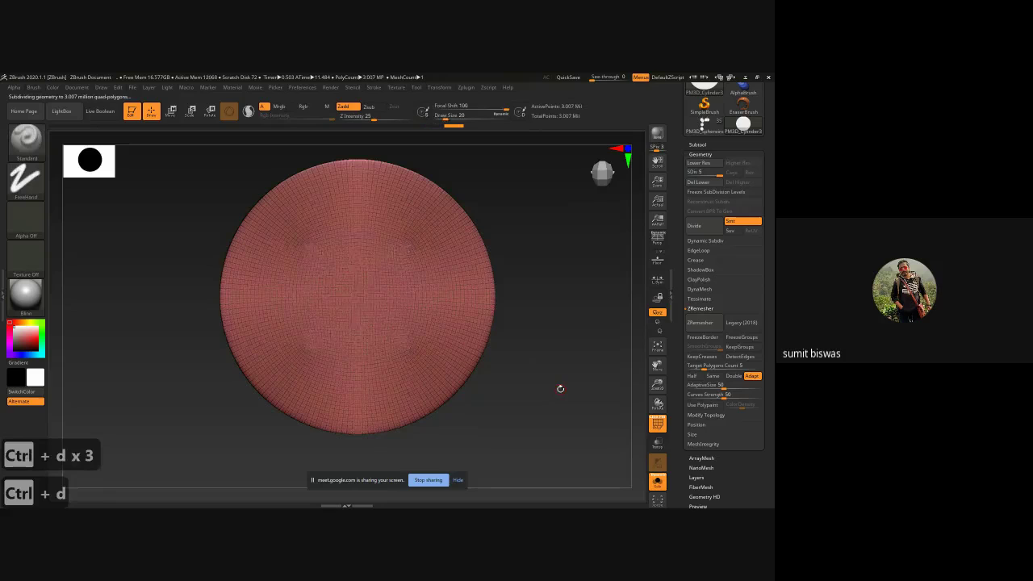
pyautogui.press('shift')
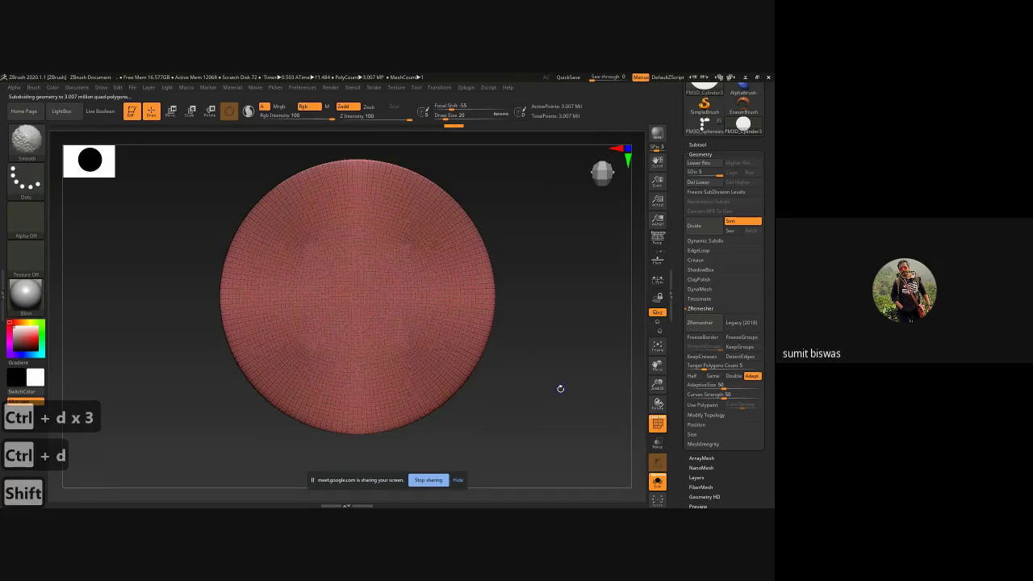
pyautogui.hotkey('shift', 'f')
# Step: Set the masking brush to the DragRect stroke with the ring-shaped celtic frame alpha, and turn off X symmetry
pyautogui.press('ctrl')
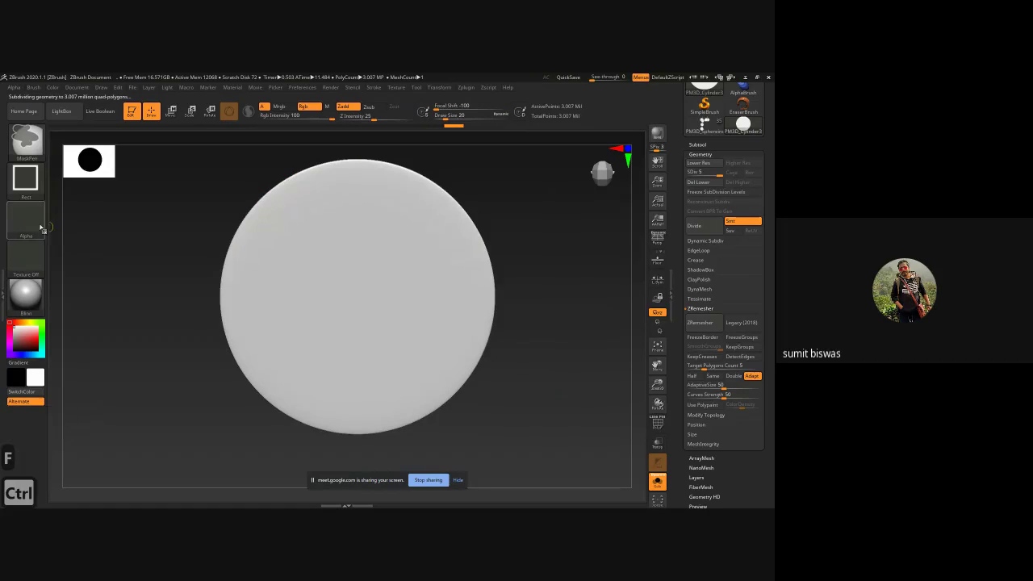
pyautogui.keyDown('ctrl'); pyautogui.click(27, 182); pyautogui.keyUp('ctrl')
pyautogui.keyDown('ctrl'); pyautogui.click(116, 191); pyautogui.keyUp('ctrl')
pyautogui.keyDown('ctrl'); pyautogui.click(26, 222); pyautogui.keyUp('ctrl')
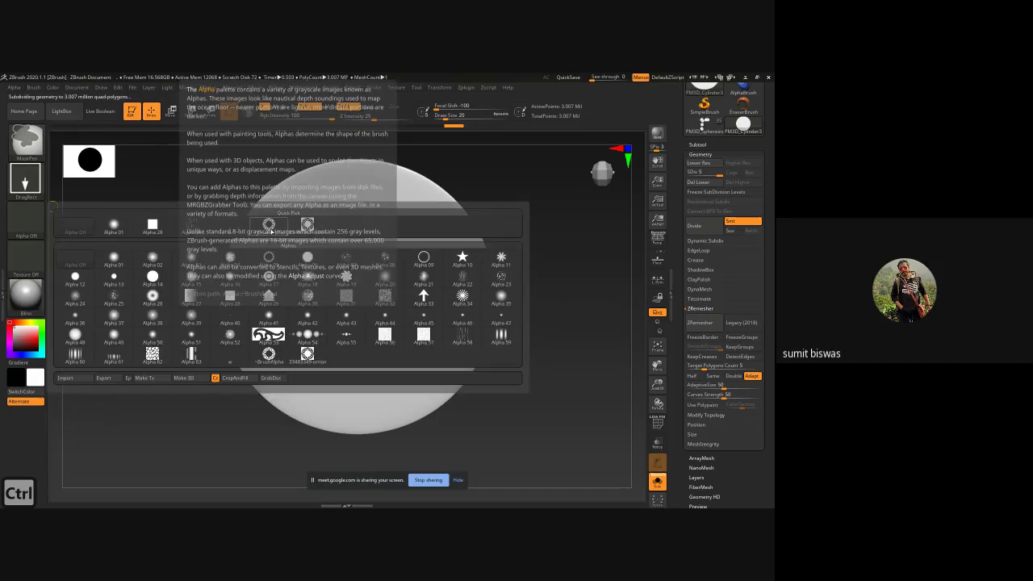
pyautogui.click(274, 229)
pyautogui.press('x')
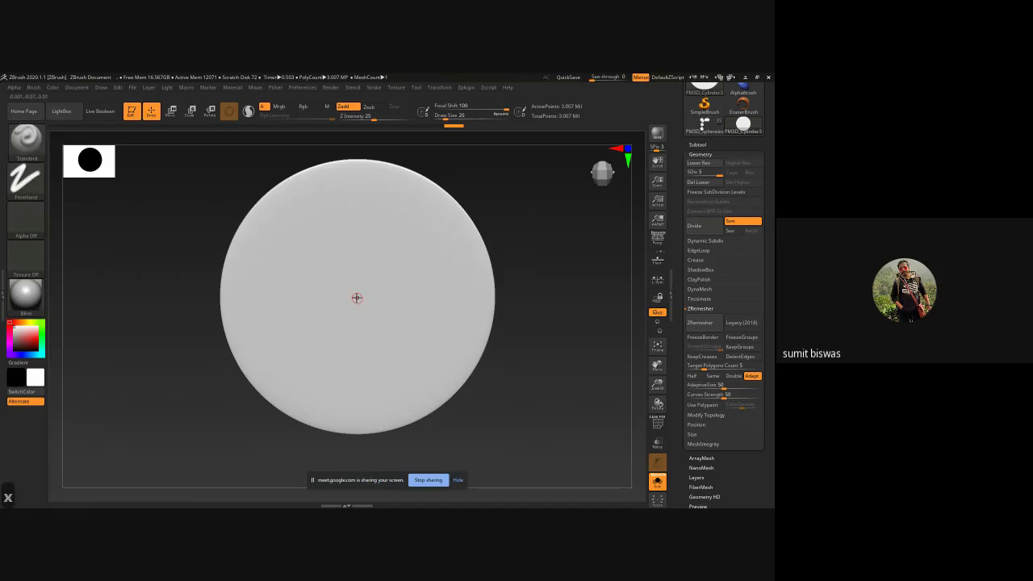
# Step: Try masking the disc with the celtic ring drawn out from its centre, and undo the mask
pyautogui.press('ctrl')
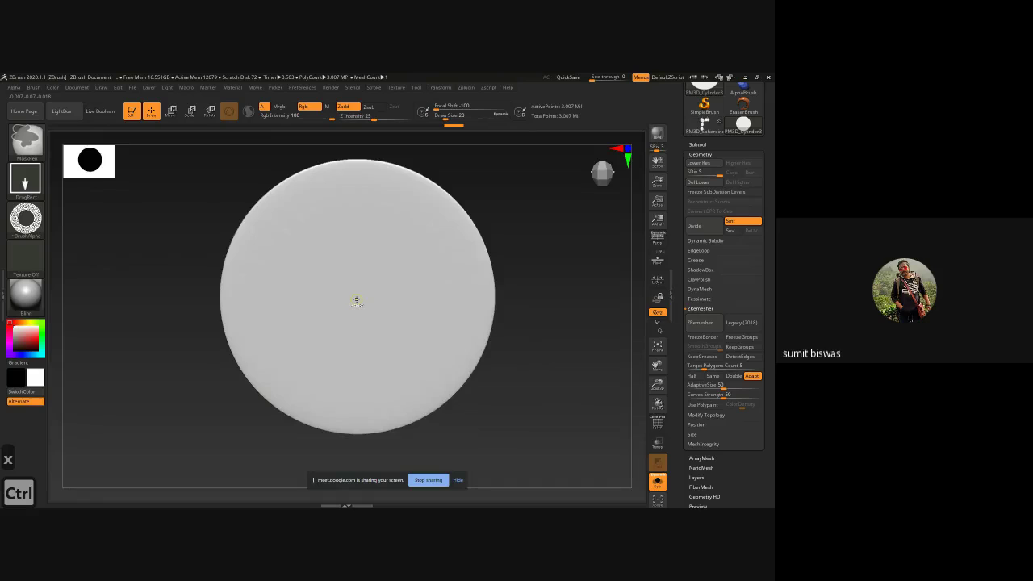
pyautogui.keyDown('ctrl'); pyautogui.moveTo(355, 298); pyautogui.dragTo(458, 446); pyautogui.keyUp('ctrl')
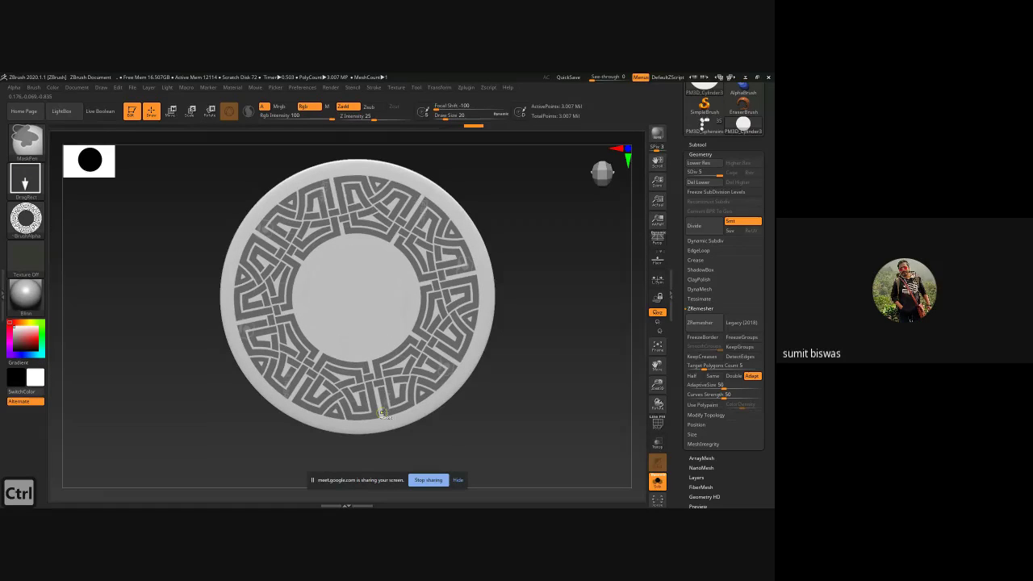
pyautogui.hotkey('ctrl', 'z')
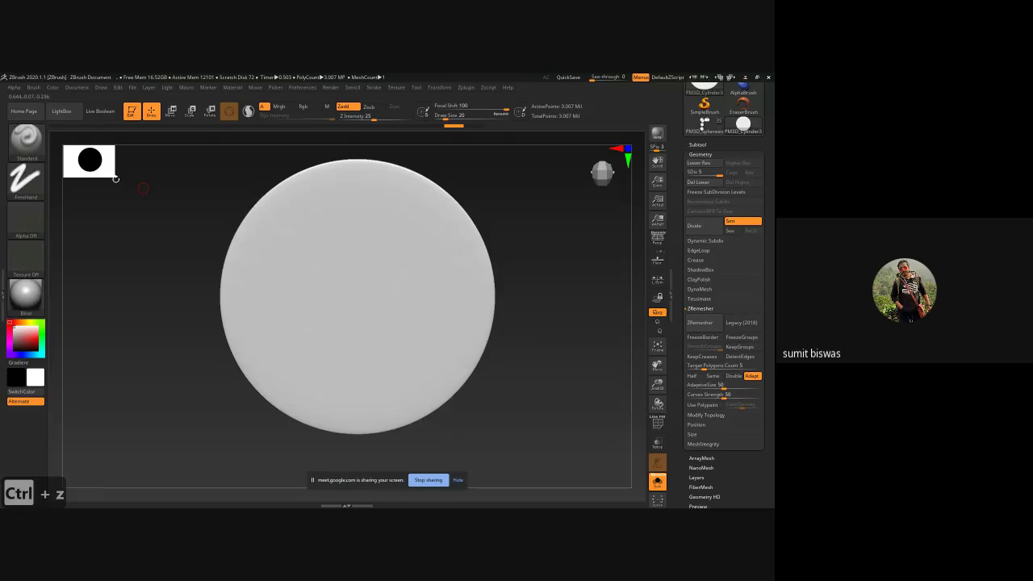
# Step: Import unnamed.png from the Desktop as a new alpha
pyautogui.click(25, 219)
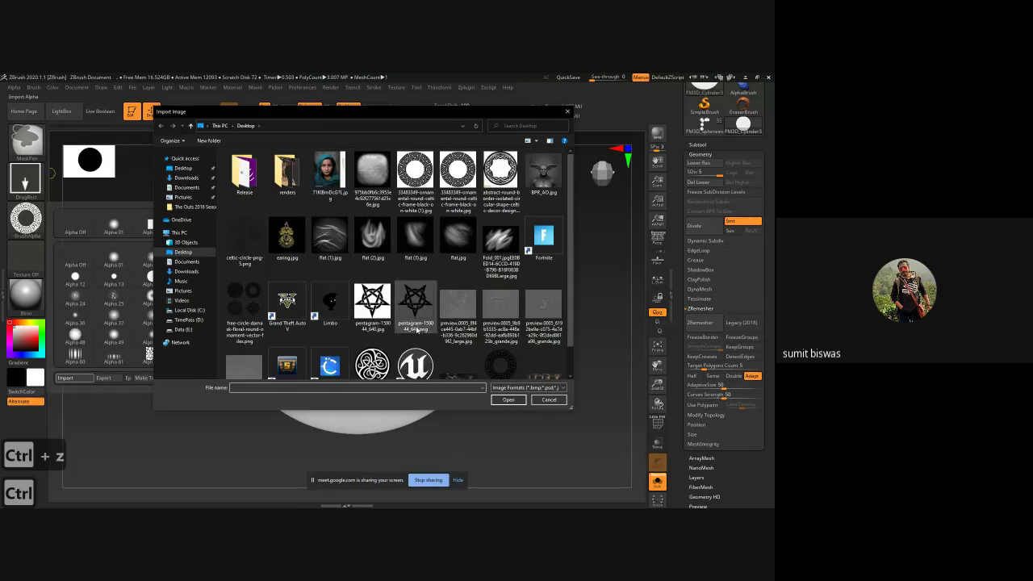
pyautogui.click(377, 365)
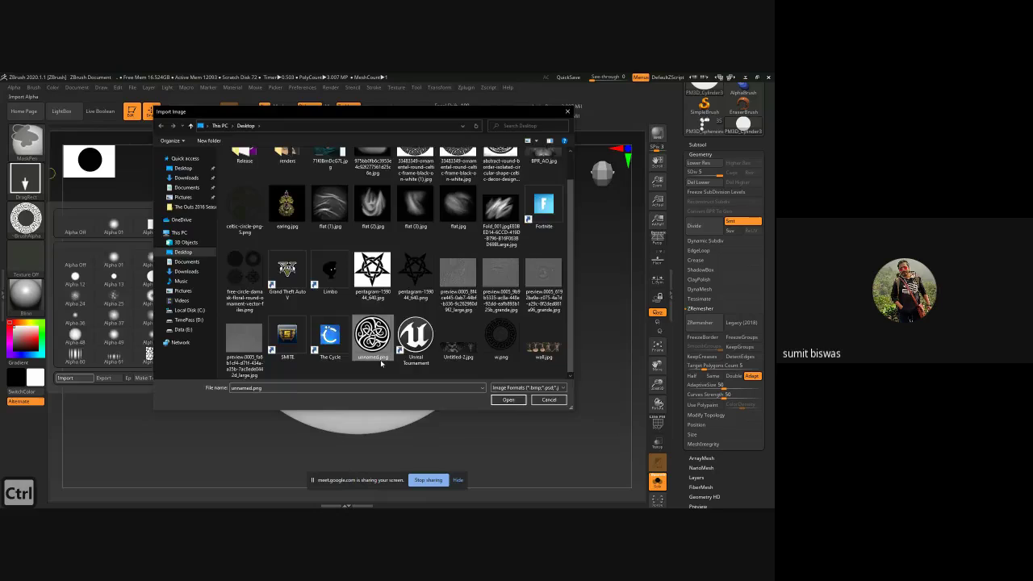
pyautogui.doubleClick(380, 363)
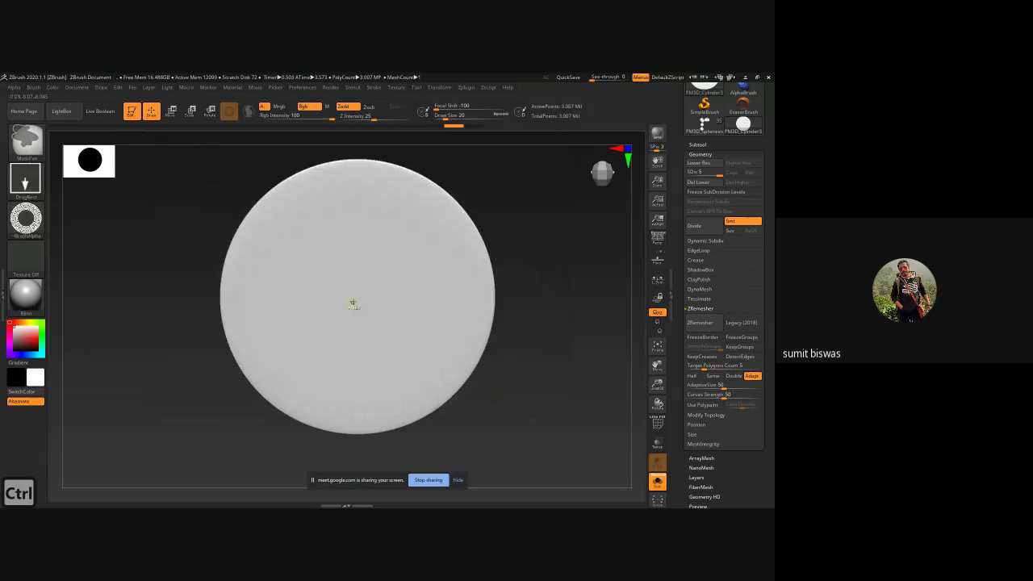
# Step: Draw a smaller celtic ring mask around the disc's centre and undo it
pyautogui.moveTo(360, 299); pyautogui.dragTo(419, 401)
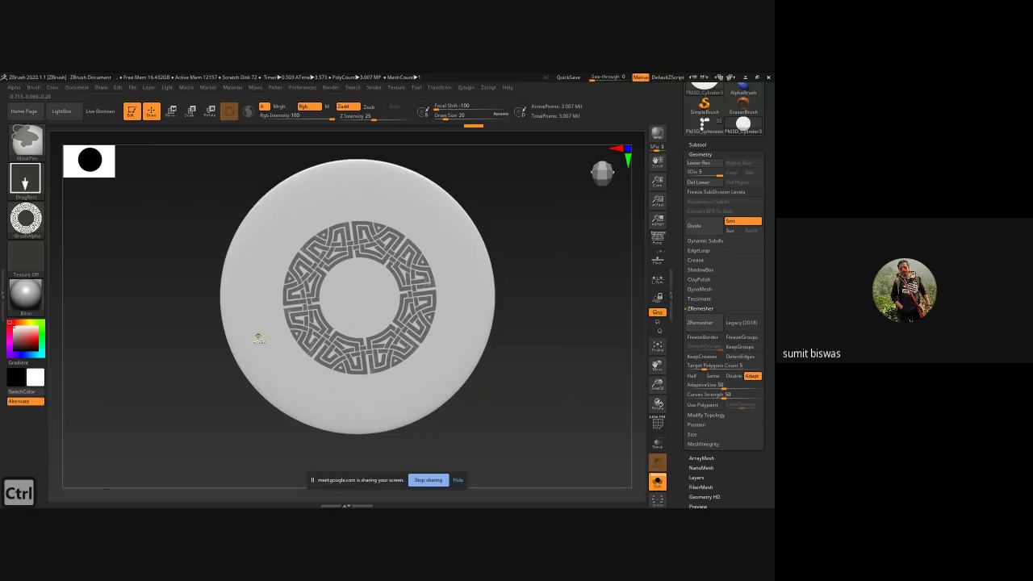
pyautogui.hotkey('ctrl', 'z')
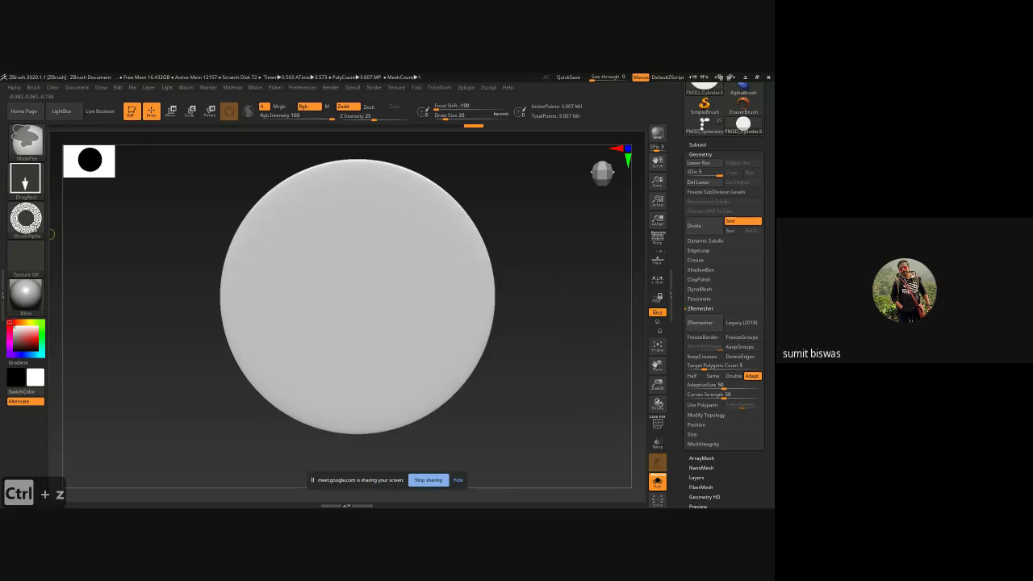
# Step: Choose the imported unnamed alpha and mask the disc's face with its celtic knot, drawn out from the centre
pyautogui.click(25, 218)
pyautogui.click(350, 227)
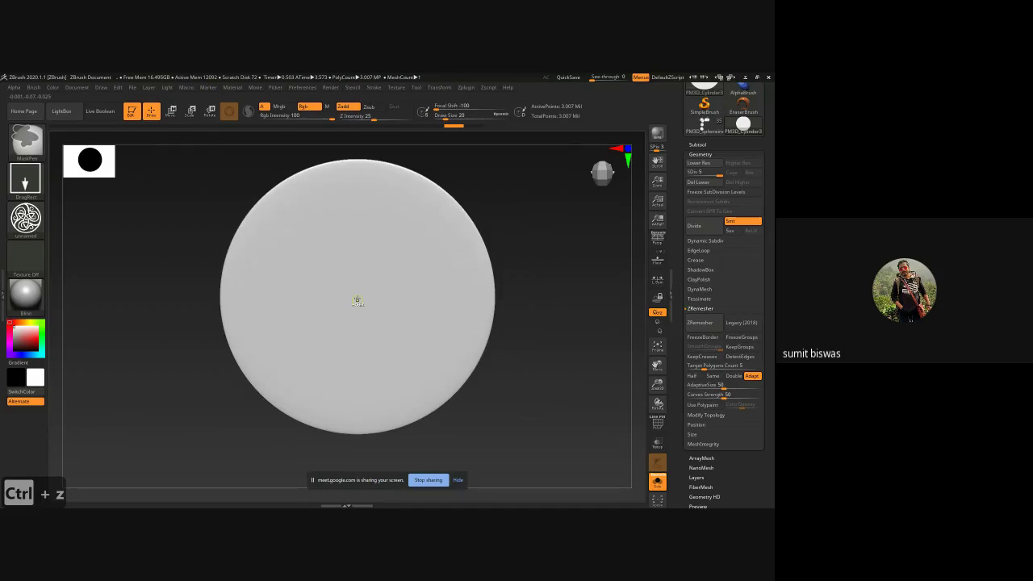
pyautogui.moveTo(357, 296); pyautogui.dragTo(375, 316)
pyautogui.moveTo(380, 355); pyautogui.dragTo(436, 475)
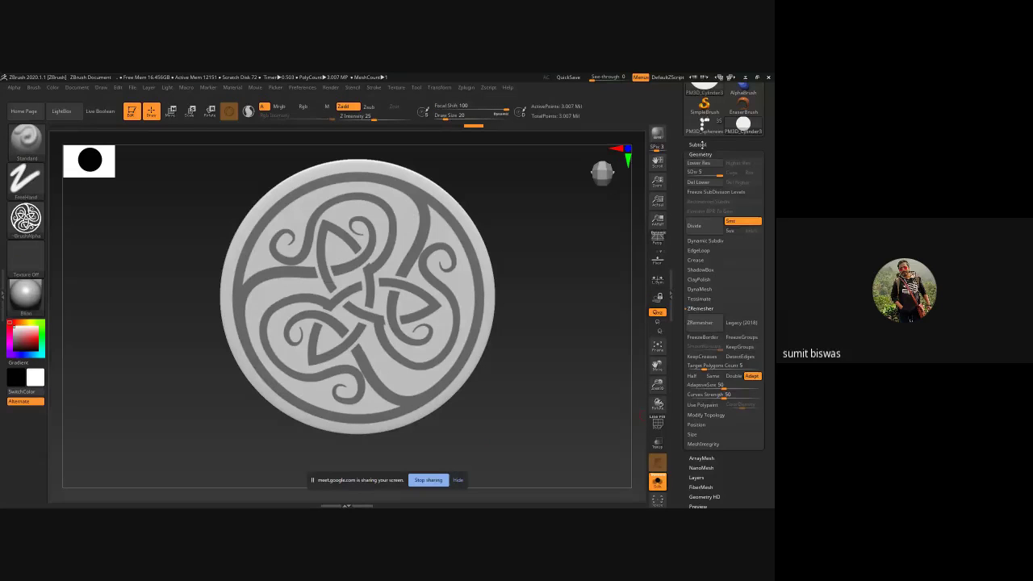
# Step: Extract the masked knot as a new subtool with S Smt 5 and Thick 0.002, and turn off Solo mode
pyautogui.click(697, 144)
pyautogui.click(704, 403)
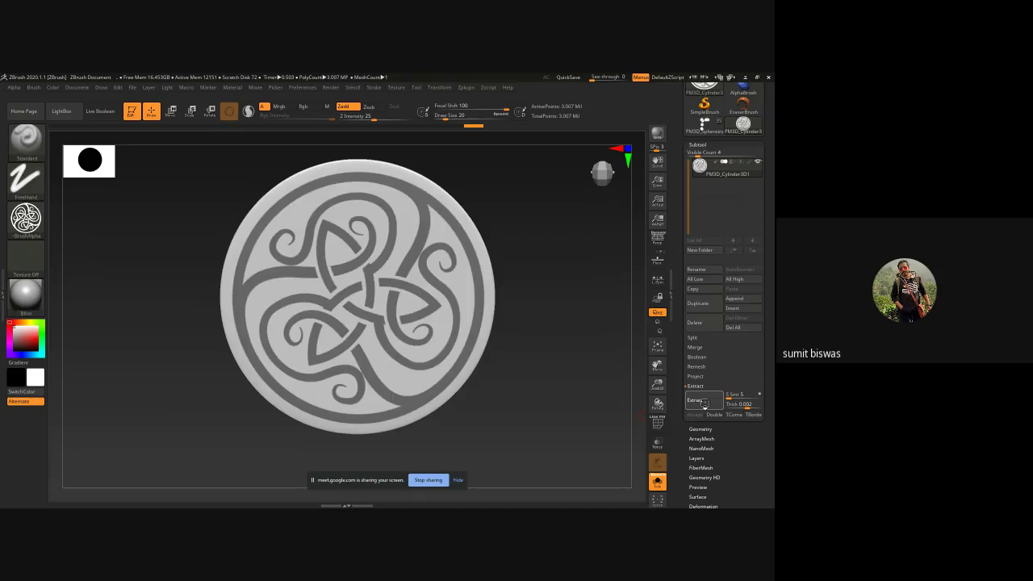
pyautogui.click(694, 414)
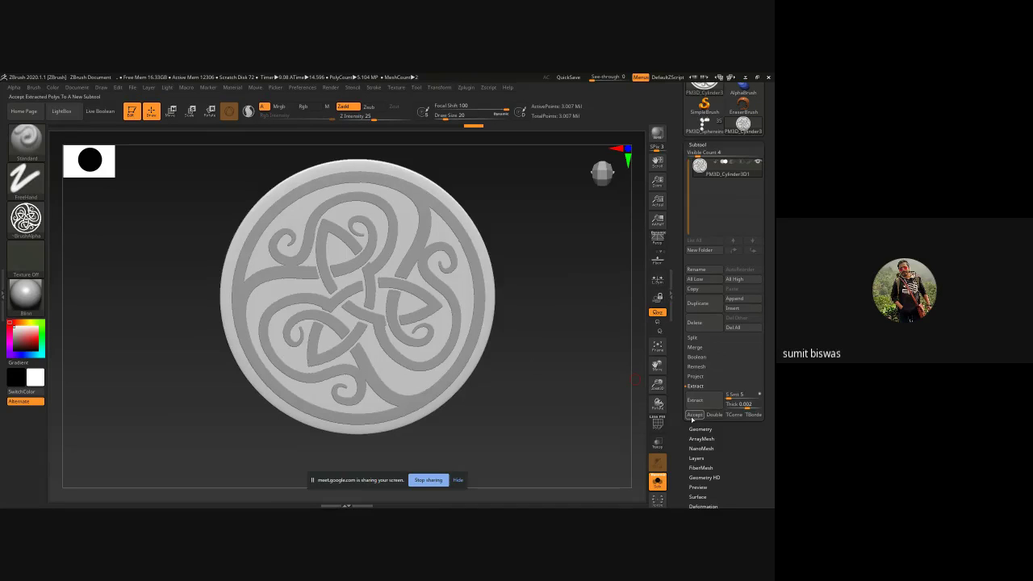
pyautogui.keyDown('ctrl'); pyautogui.click(573, 387); pyautogui.keyUp('ctrl')
pyautogui.click(657, 487)
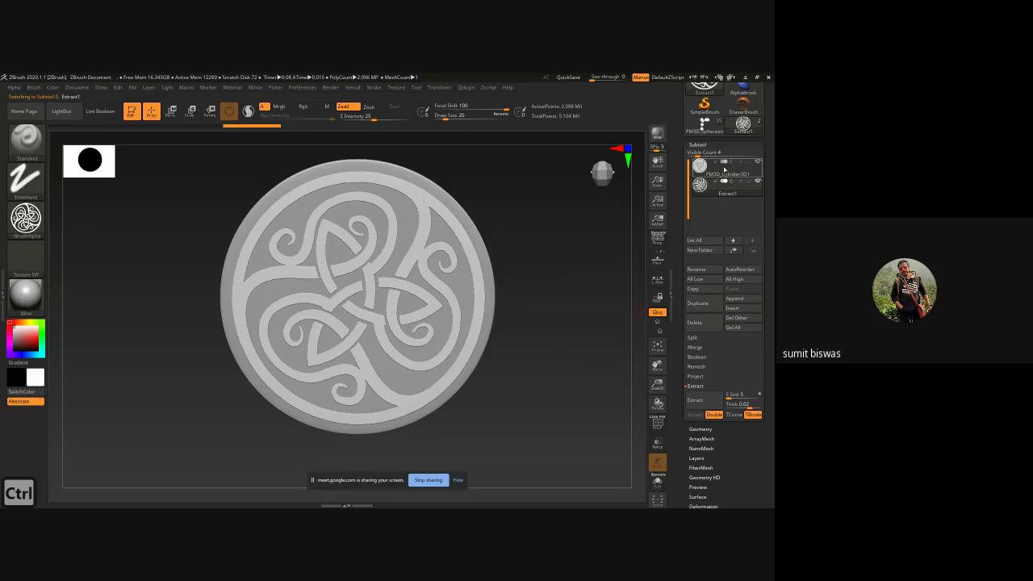
# Step: Select the disc subtool, clear its mask, and reset the masking brush to the FreeHand stroke with Alpha Off
pyautogui.click(725, 173)
pyautogui.press('ctrl')
pyautogui.press('ctrl')
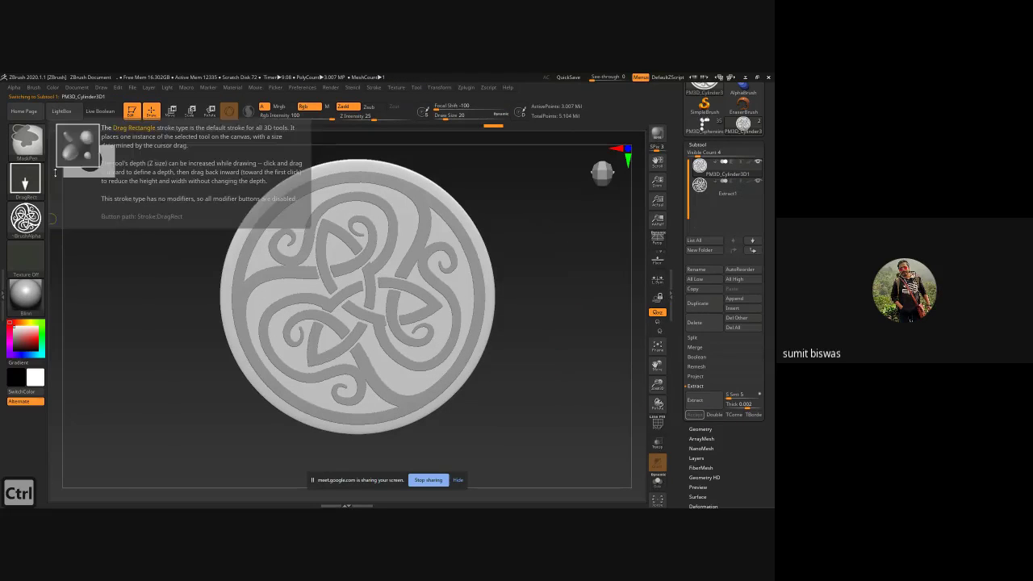
pyautogui.click(25, 179)
pyautogui.keyDown('ctrl'); pyautogui.click(150, 189); pyautogui.keyUp('ctrl')
pyautogui.keyDown('ctrl'); pyautogui.click(26, 220); pyautogui.keyUp('ctrl')
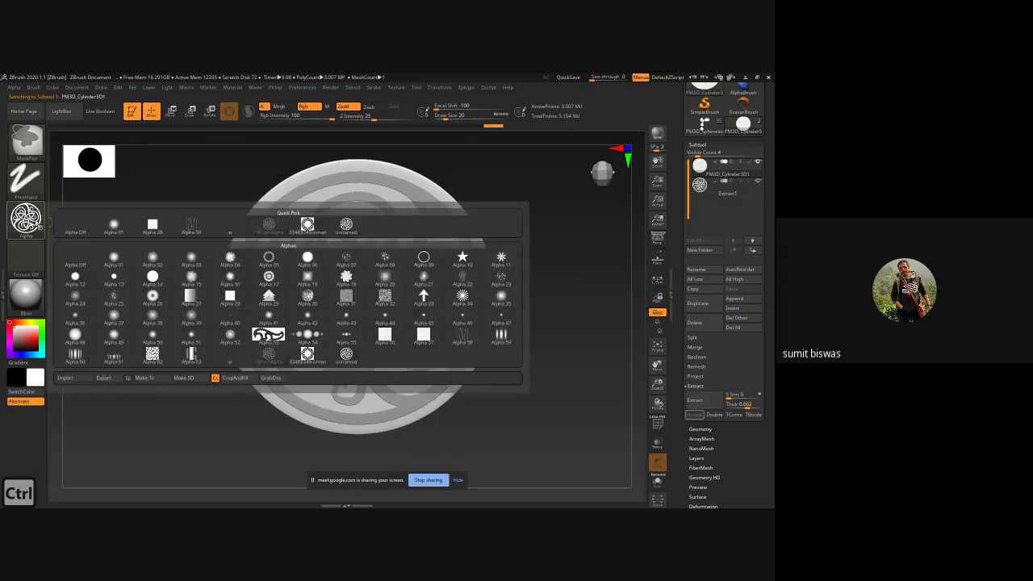
pyautogui.keyDown('ctrl'); pyautogui.click(75, 228); pyautogui.keyUp('ctrl')
# Step: Set the disc's subdivision level to 1 and delete its higher subdivision levels
pyautogui.moveTo(514, 389); pyautogui.dragTo(545, 392)
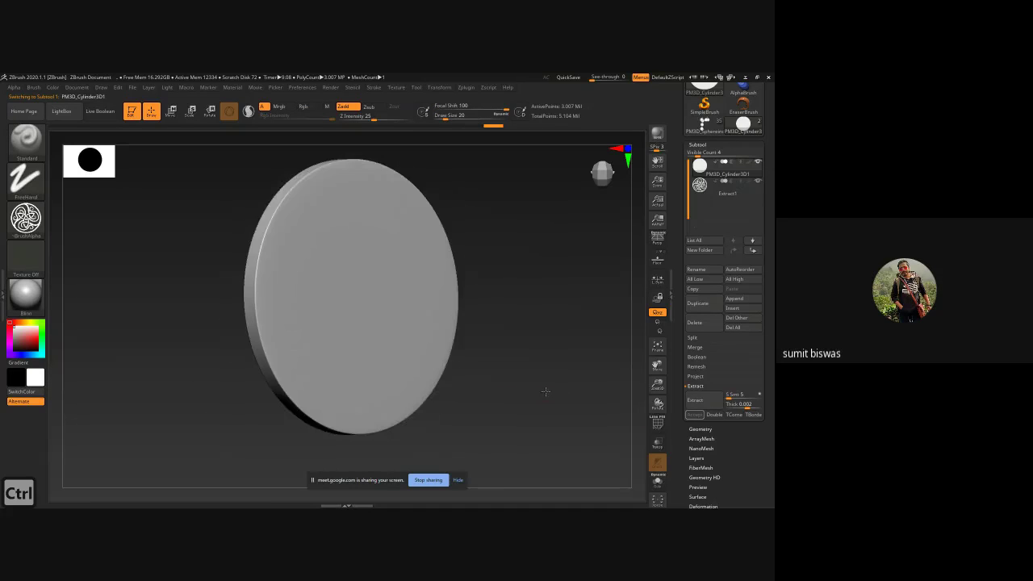
pyautogui.keyDown('ctrl'); pyautogui.keyDown('alt'); pyautogui.moveTo(447, 381); pyautogui.dragTo(324, 276); pyautogui.keyUp('alt'); pyautogui.keyUp('ctrl')
pyautogui.keyDown('ctrl'); pyautogui.moveTo(325, 276); pyautogui.dragTo(336, 284, button='right'); pyautogui.keyUp('ctrl')
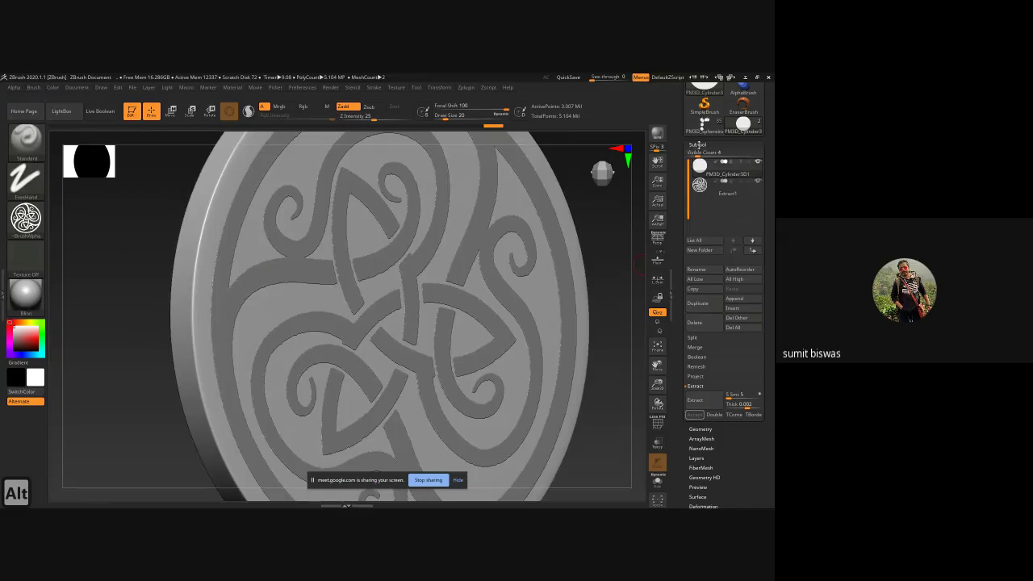
pyautogui.click(697, 144)
pyautogui.click(699, 154)
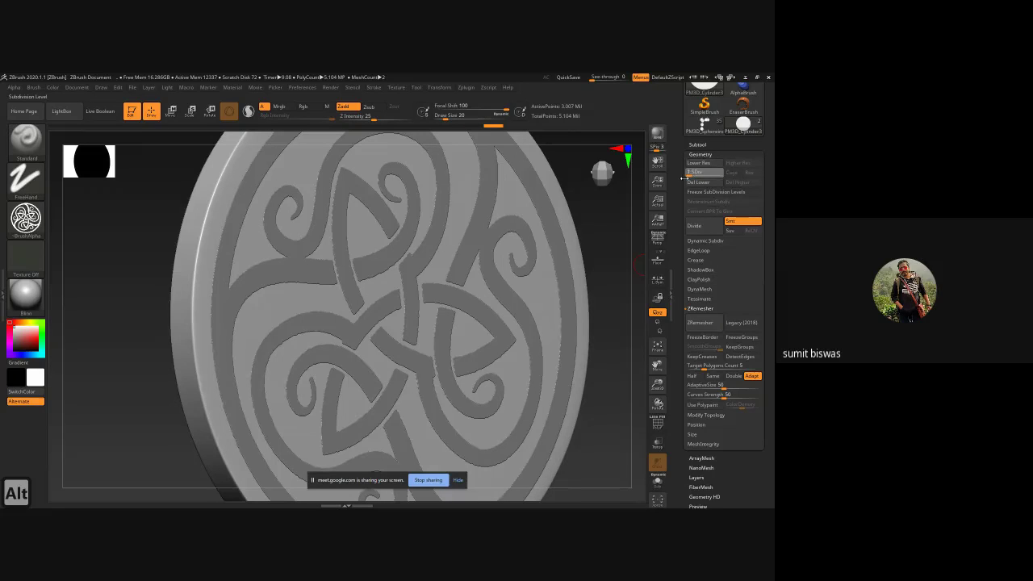
pyautogui.moveTo(684, 179); pyautogui.dragTo(684, 179)
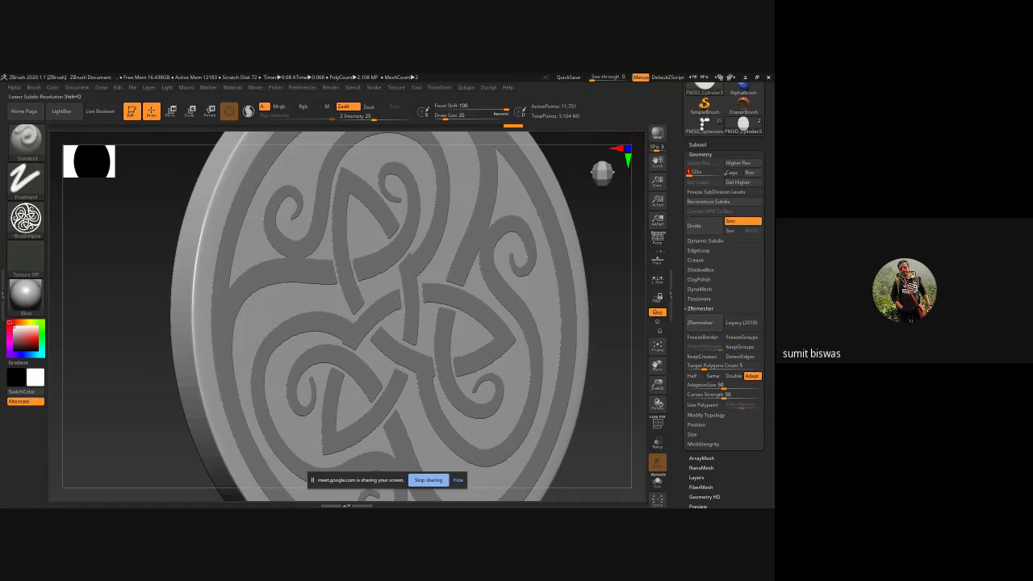
pyautogui.click(744, 184)
# Step: Examine the wireframe of the reduced disc beneath the knot relief
pyautogui.keyDown('ctrl'); pyautogui.moveTo(517, 242); pyautogui.dragTo(476, 299, button='right'); pyautogui.keyUp('ctrl')
pyautogui.hotkey('shift', 'f')
pyautogui.press('f')
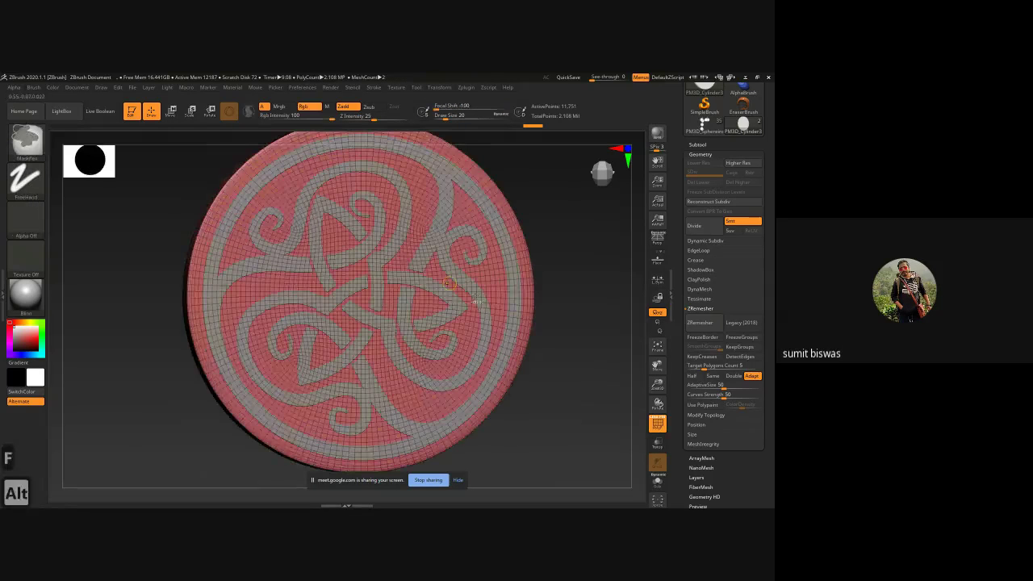
pyautogui.hotkey('shift', 'f')
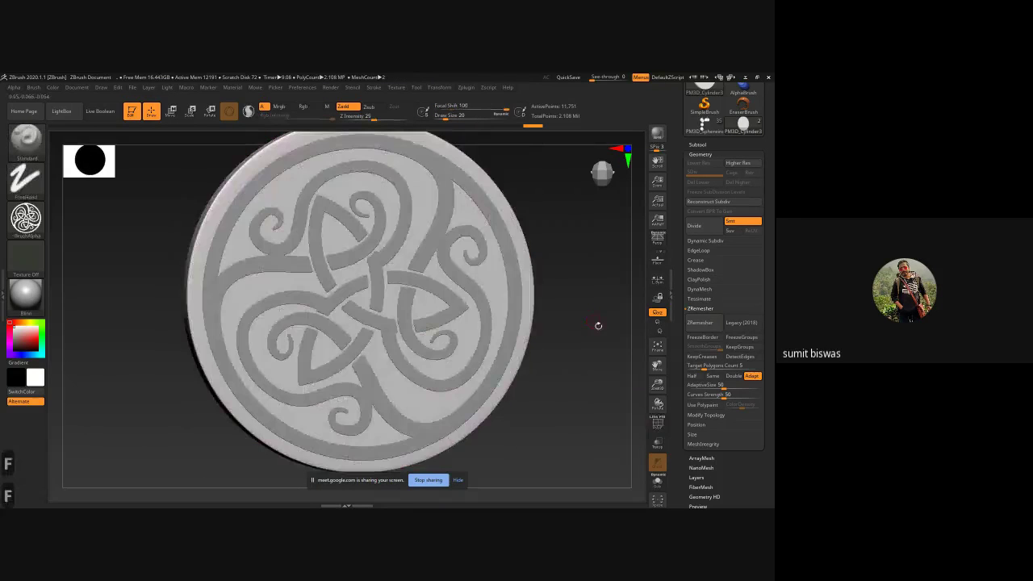
pyautogui.moveTo(598, 326); pyautogui.dragTo(479, 331, button='right')
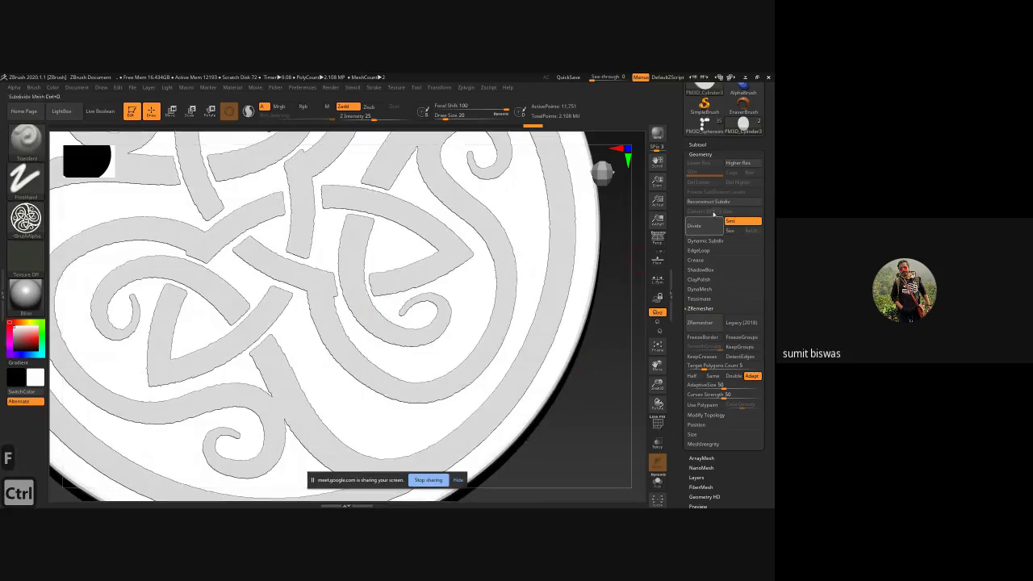
# Step: Select the extracted knot subtool and show its wireframe and polygroup colours
pyautogui.click(697, 145)
pyautogui.press('alt')
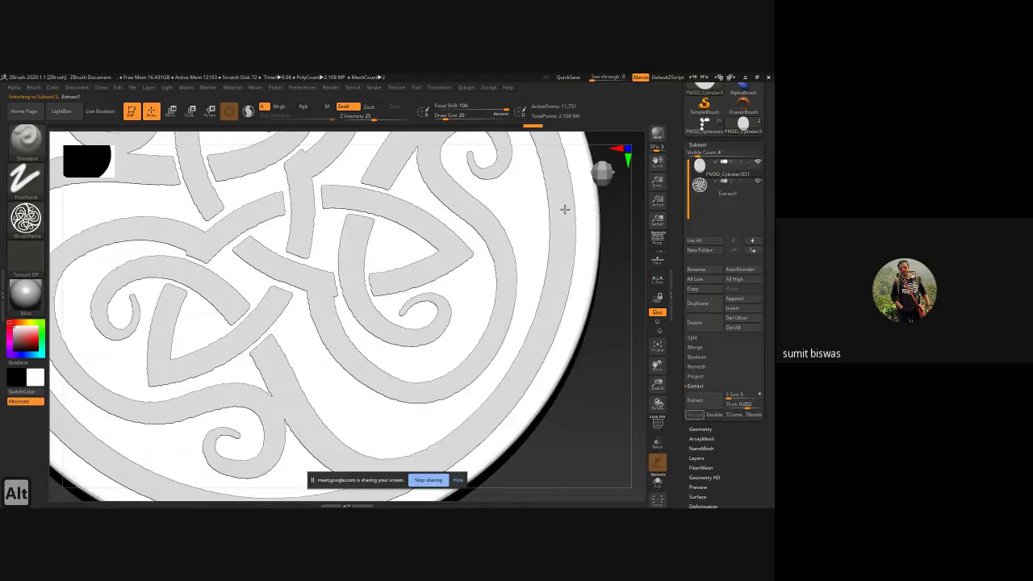
pyautogui.keyDown('alt'); pyautogui.click(562, 205); pyautogui.keyUp('alt')
pyautogui.press('shift')
pyautogui.hotkey('shift', 'f')
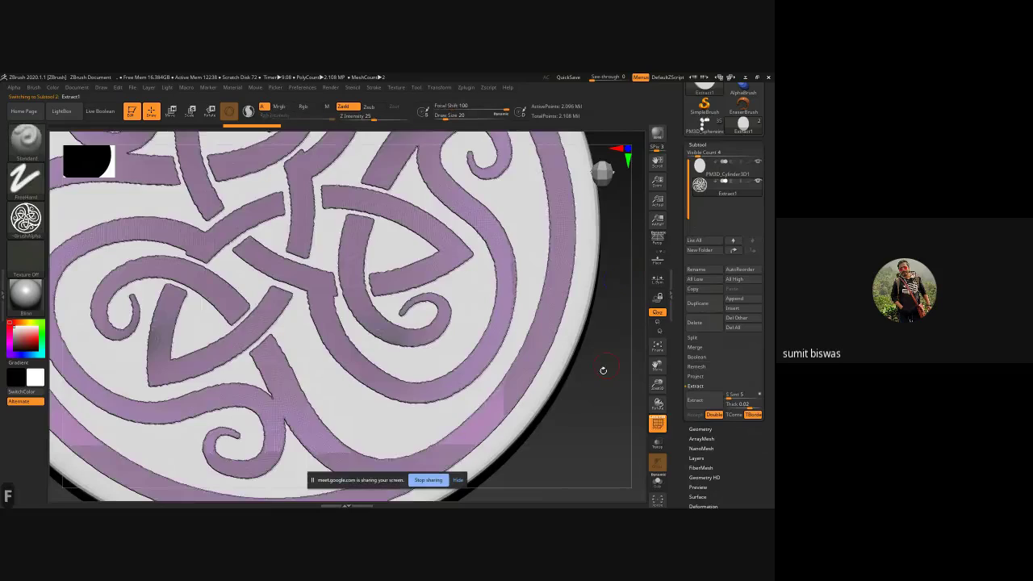
# Step: Draw a masking selection across the extracted knot in side view and assign it a new polygroup
pyautogui.press('ctrl')
pyautogui.keyDown('shift'); pyautogui.moveTo(582, 392); pyautogui.dragTo(580, 410); pyautogui.keyUp('shift')
pyautogui.keyDown('ctrl'); pyautogui.moveTo(496, 389); pyautogui.dragTo(360, 339, button='right'); pyautogui.keyUp('ctrl')
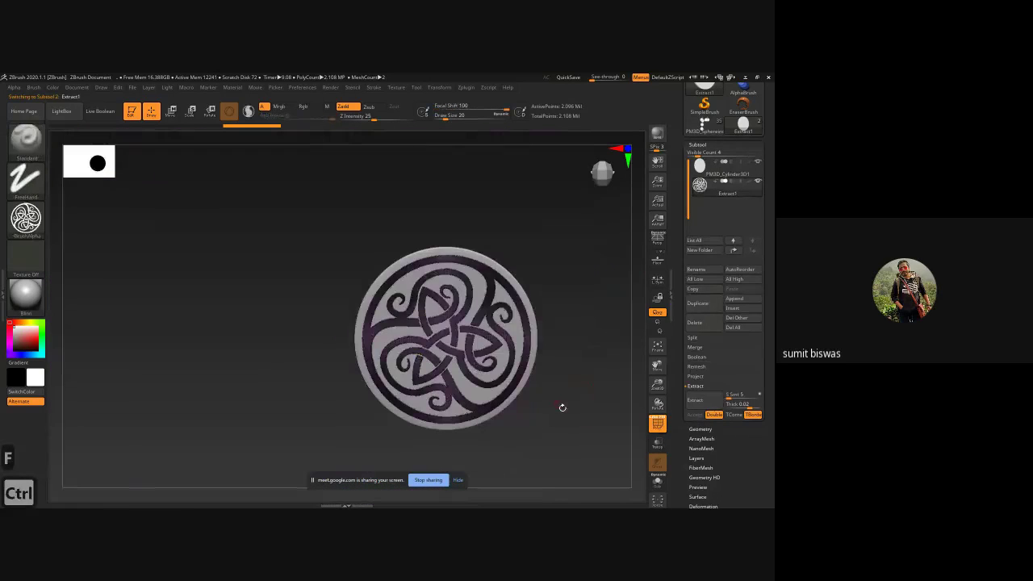
pyautogui.moveTo(562, 407); pyautogui.dragTo(537, 327)
pyautogui.press('ctrl')
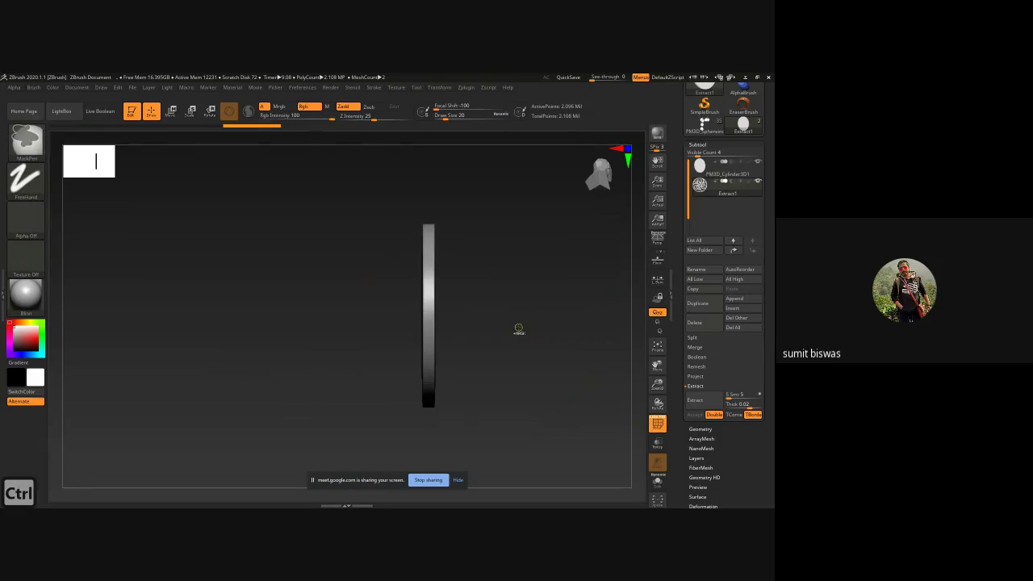
pyautogui.hotkey('ctrl', 'shift')
pyautogui.hotkey('ctrl', 'alt')
pyautogui.moveTo(370, 167)
pyautogui.keyDown('ctrl'); pyautogui.keyDown('alt'); pyautogui.mouseDown()
pyautogui.moveTo(438, 387)
pyautogui.moveTo(429, 442)
pyautogui.mouseUp(); pyautogui.keyUp('alt'); pyautogui.keyUp('ctrl')
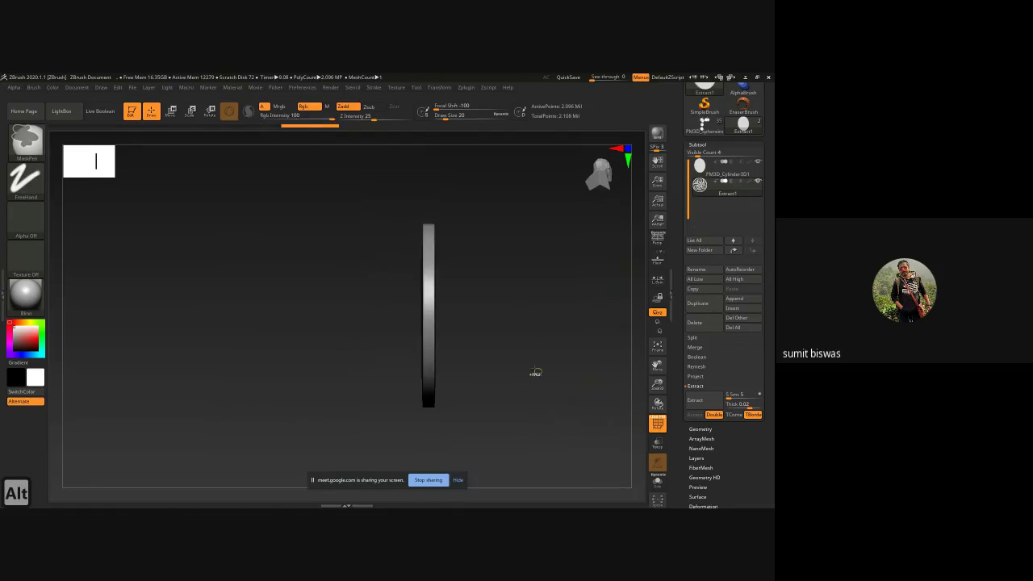
pyautogui.moveTo(529, 363)
pyautogui.mouseDown()
pyautogui.moveTo(559, 363)
pyautogui.moveTo(520, 367)
pyautogui.mouseUp()
pyautogui.press('ctrl')
pyautogui.hotkey('ctrl', 'w')
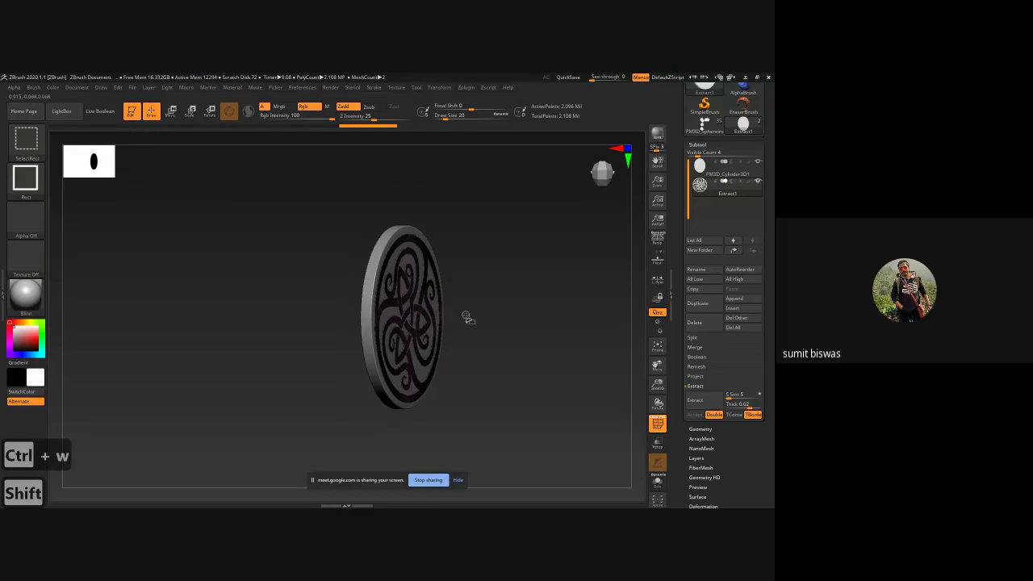
pyautogui.keyDown('shift'); pyautogui.moveTo(476, 318); pyautogui.dragTo(428, 309); pyautogui.keyUp('shift')
pyautogui.press('ctrl')
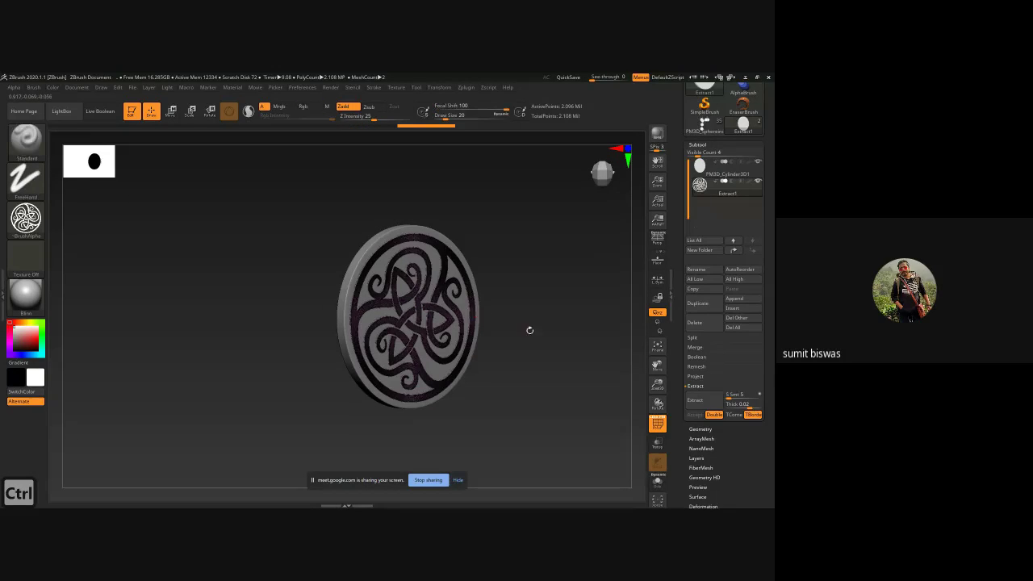
# Step: Isolate the polygroup on the facing side of the extracted knot, hiding the rest of the subtool
pyautogui.hotkey('ctrl', 'shift')
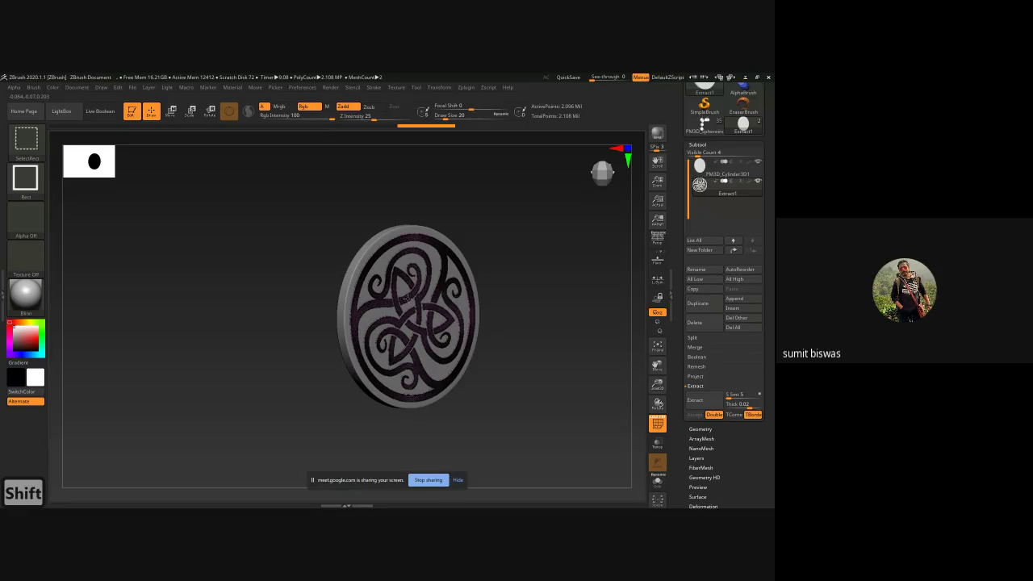
pyautogui.moveTo(508, 326)
pyautogui.mouseDown()
pyautogui.moveTo(545, 331)
pyautogui.moveTo(518, 329)
pyautogui.mouseUp()
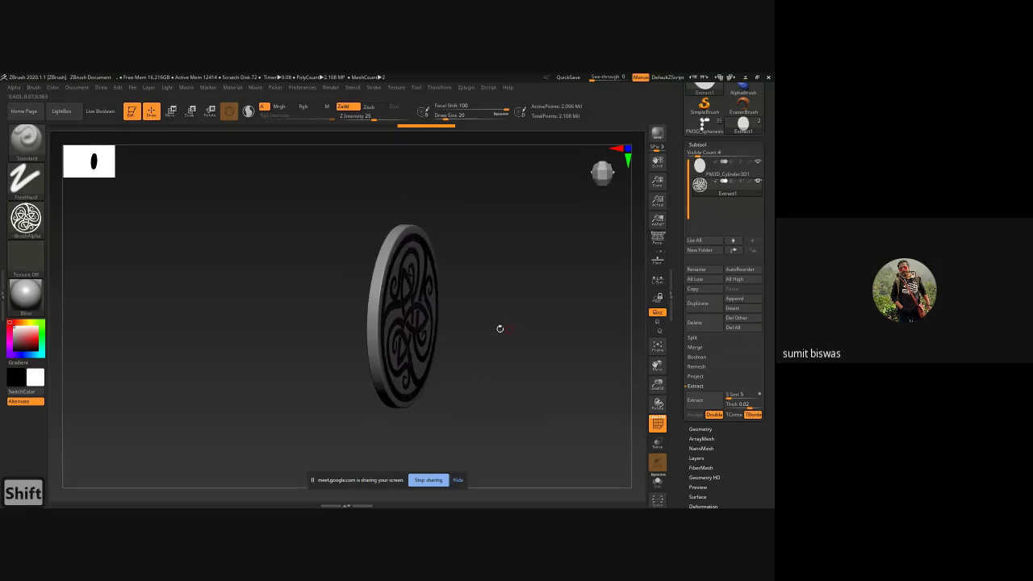
pyautogui.press('ctrl')
pyautogui.moveTo(449, 315)
pyautogui.keyDown('ctrl'); pyautogui.mouseDown(button='right')
pyautogui.moveTo(461, 327)
pyautogui.moveTo(387, 362)
pyautogui.mouseUp(button='right'); pyautogui.keyUp('ctrl')
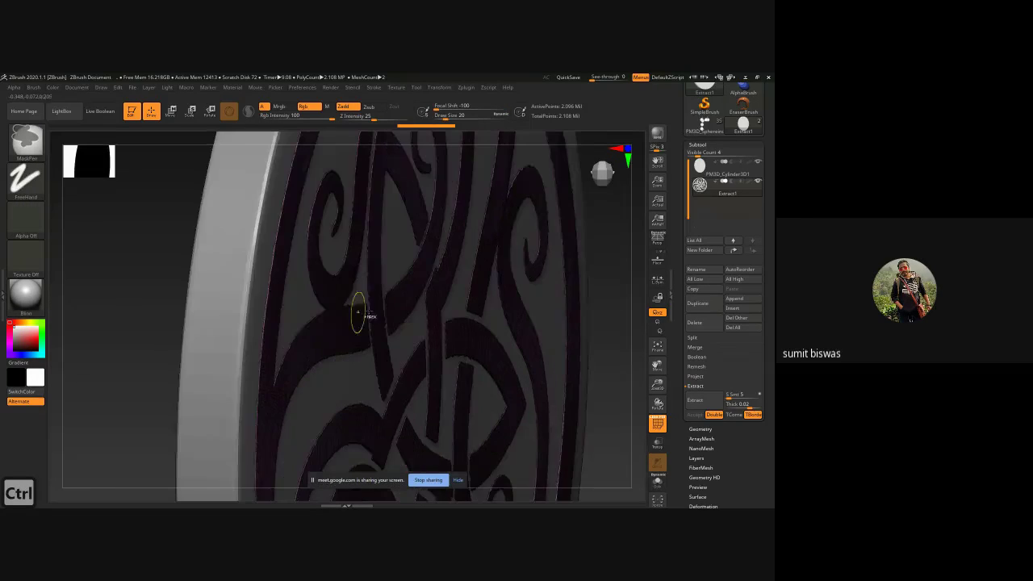
pyautogui.hotkey('ctrl', 'shift')
pyautogui.keyDown('ctrl'); pyautogui.keyDown('shift'); pyautogui.click(388, 295); pyautogui.keyUp('shift'); pyautogui.keyUp('ctrl')
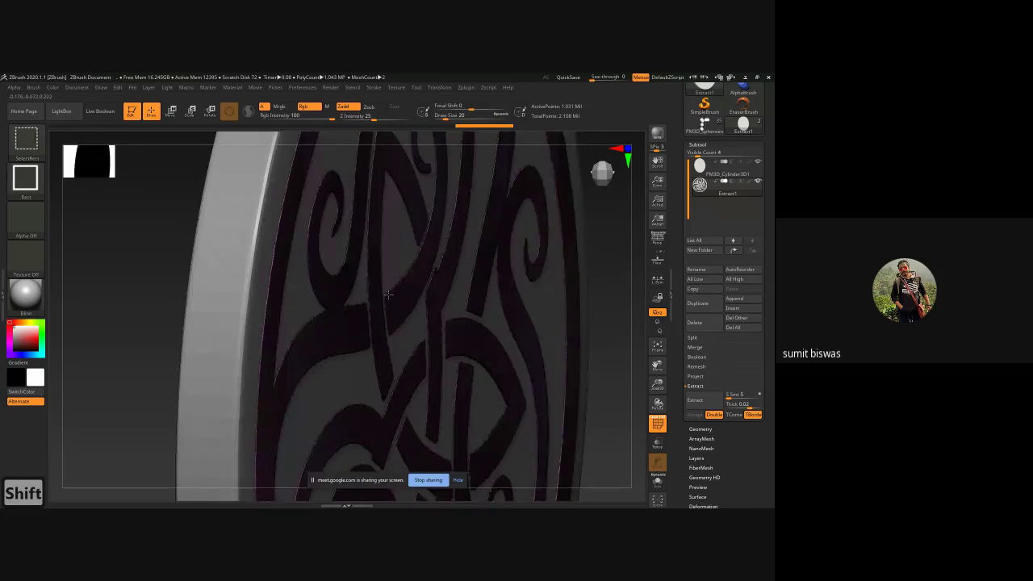
# Step: Invert the extracted knot's visibility so only its other polygroup is shown, and inspect the disc's opposite side
pyautogui.keyDown('ctrl'); pyautogui.moveTo(538, 372); pyautogui.dragTo(476, 307, button='right'); pyautogui.keyUp('ctrl')
pyautogui.moveTo(293, 328); pyautogui.dragTo(312, 326)
pyautogui.press('shift')
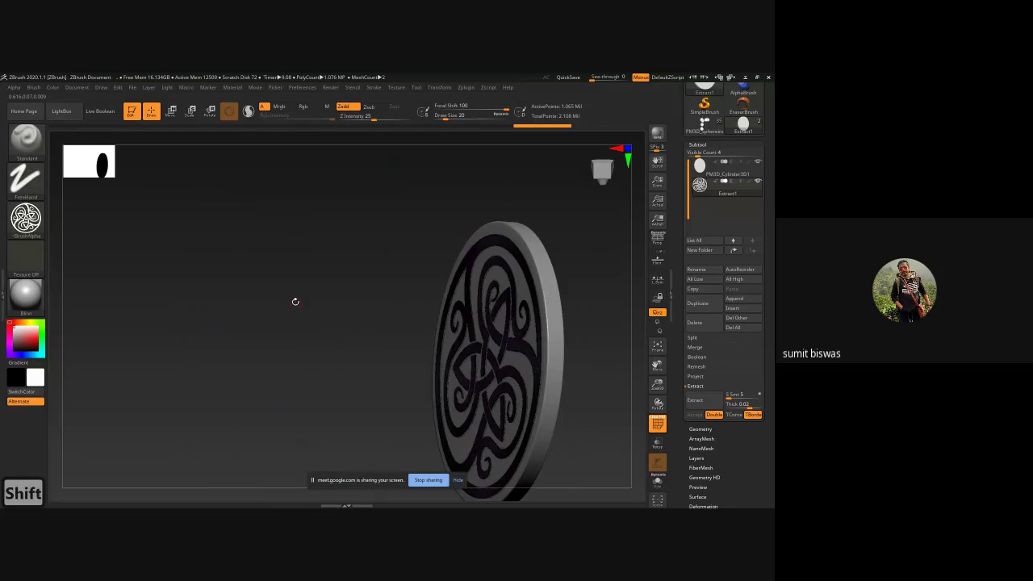
pyautogui.press('ctrl')
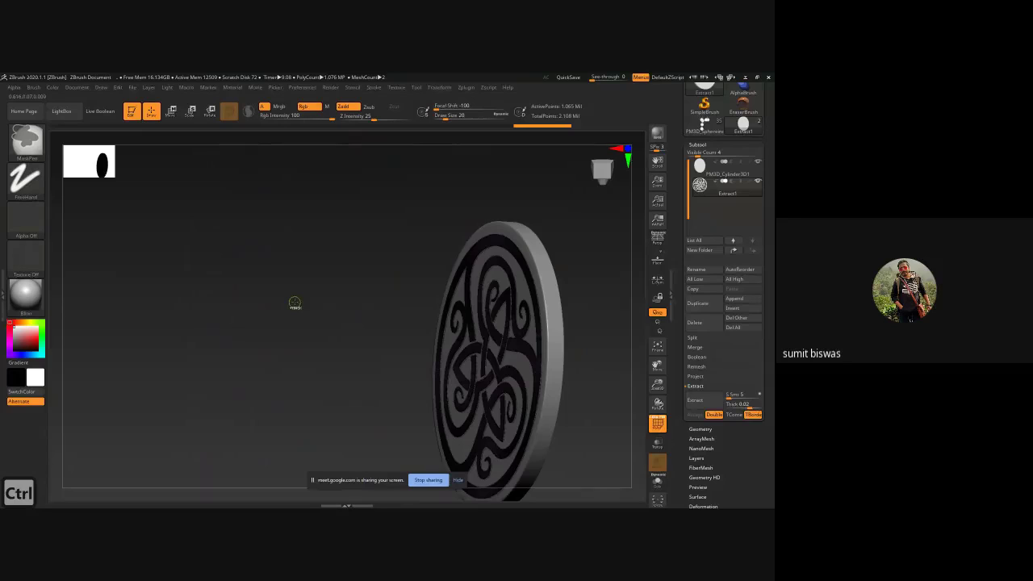